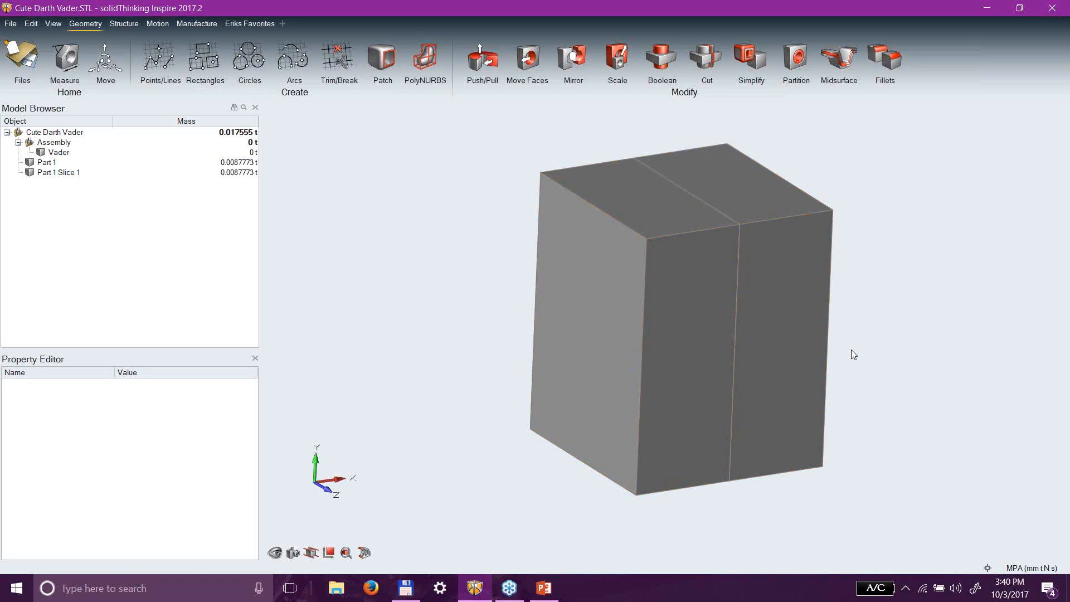
# Examine the two-part block around the Vader model from several angles.
pyautogui.moveTo(848, 360); pyautogui.dragTo(724, 313, button='right')
pyautogui.moveTo(526, 279); pyautogui.dragTo(678, 330, button='right')
pyautogui.moveTo(678, 330); pyautogui.dragTo(649, 321, button='middle')
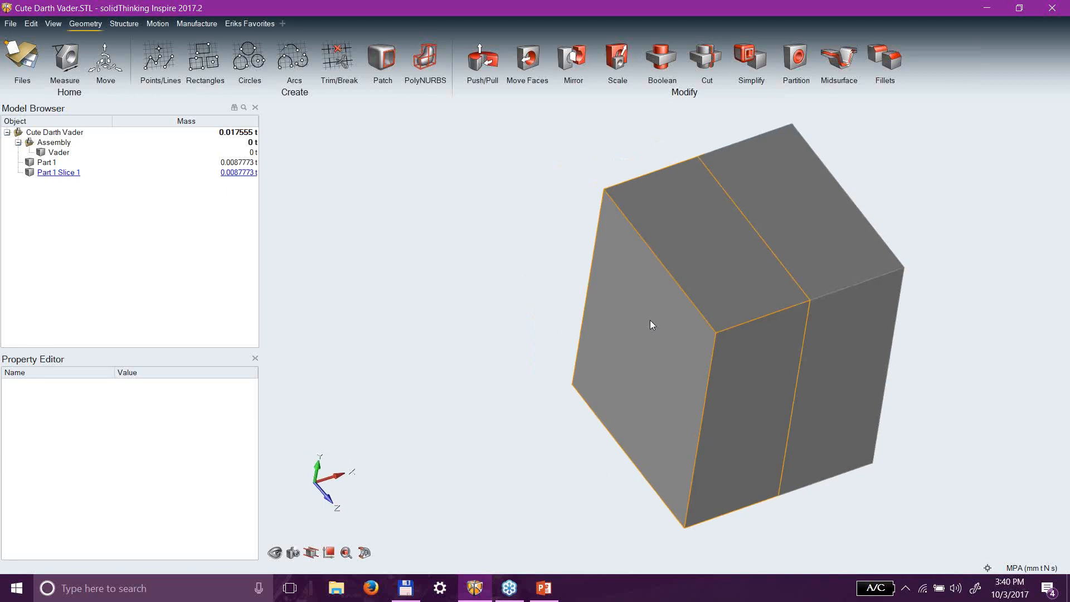
pyautogui.scroll(2, 652, 323)
pyautogui.scroll(-3, 744, 402)
pyautogui.moveTo(794, 440); pyautogui.dragTo(849, 428, button='right')
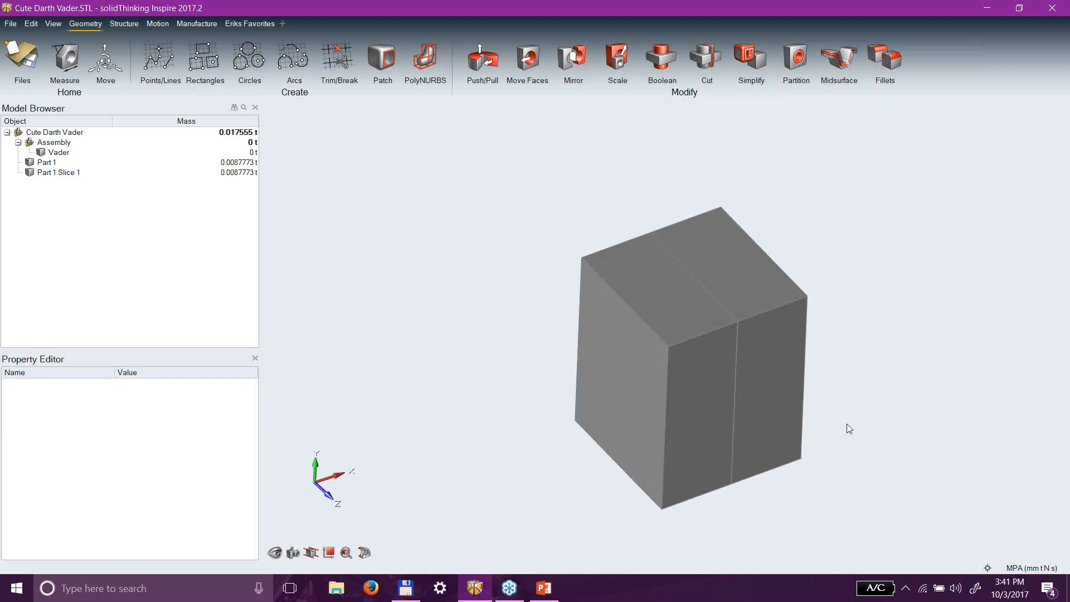
pyautogui.moveTo(853, 397)
pyautogui.mouseDown(button='right')
pyautogui.moveTo(831, 401)
pyautogui.moveTo(814, 328)
pyautogui.moveTo(884, 344)
pyautogui.moveTo(748, 313)
pyautogui.moveTo(812, 430)
pyautogui.moveTo(890, 428)
pyautogui.moveTo(903, 396)
pyautogui.moveTo(781, 396)
pyautogui.moveTo(471, 300)
pyautogui.mouseUp(button='right')
pyautogui.scroll(3, 724, 351)
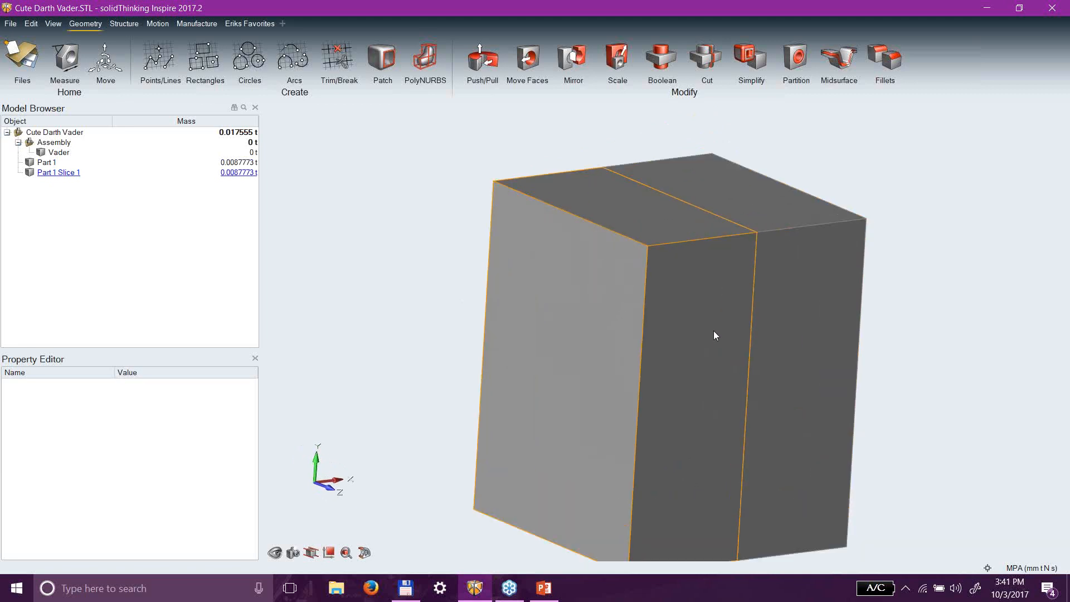
pyautogui.scroll(-3, 676, 258)
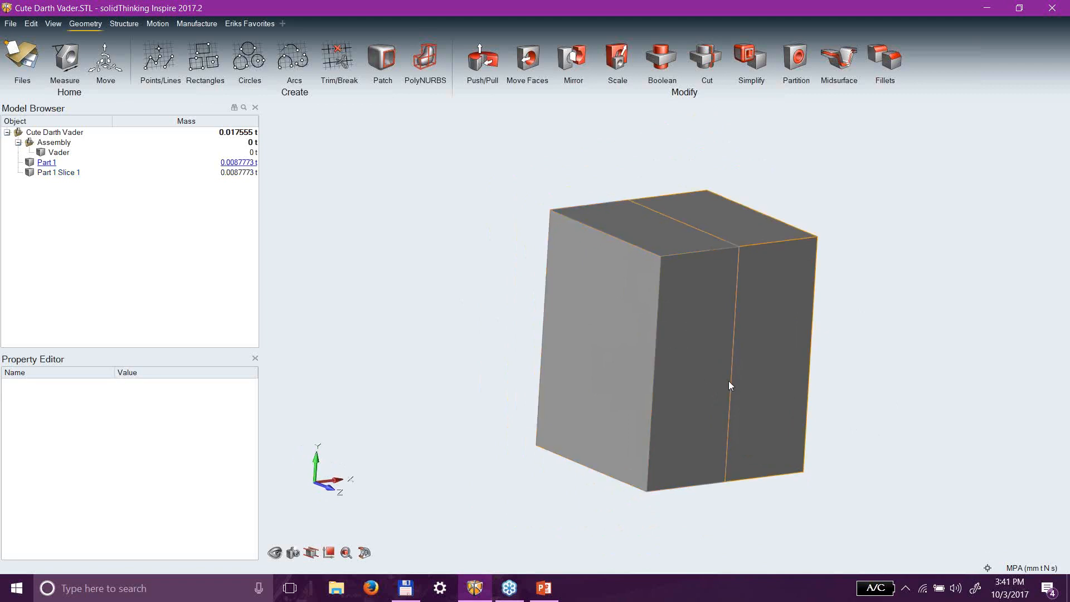
# Push the top face of Part 1 Slice 1 down through its full height with Push/Pull to expose the enclosed Vader figure.
pyautogui.click(643, 234)
pyautogui.click(483, 57)
pyautogui.click(637, 220)
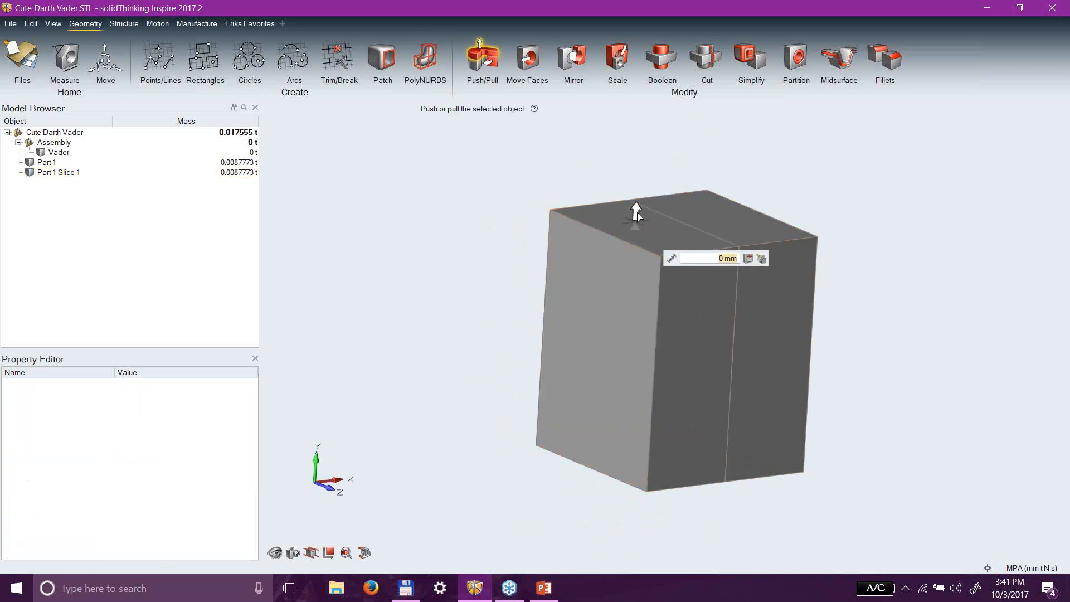
pyautogui.moveTo(637, 245); pyautogui.dragTo(645, 478)
pyautogui.moveTo(877, 441); pyautogui.dragTo(847, 382, button='right')
pyautogui.scroll(3, 853, 390)
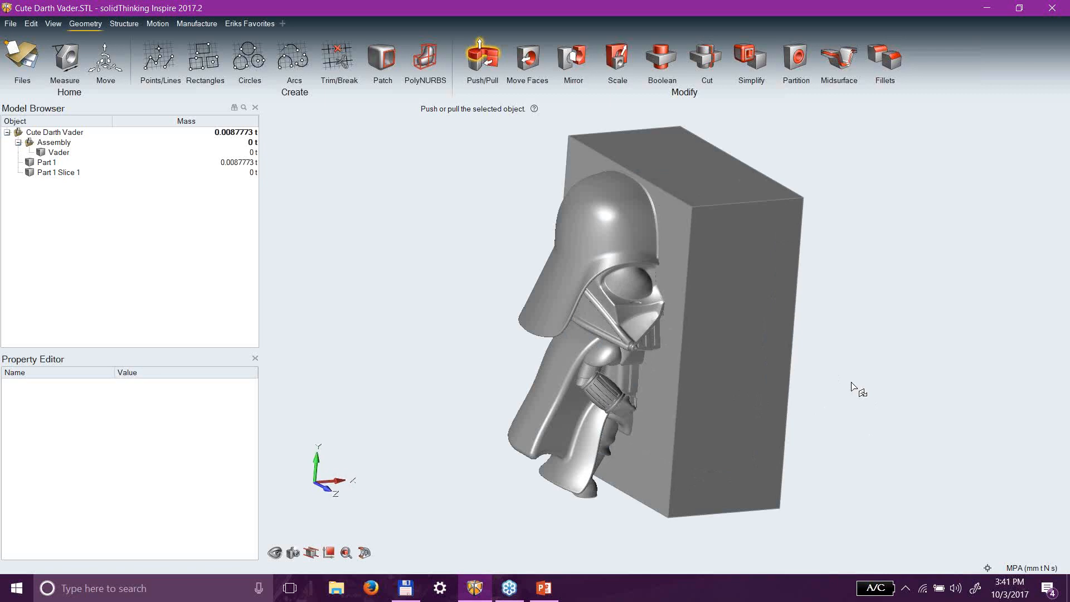
pyautogui.moveTo(877, 370)
pyautogui.mouseDown(button='middle')
pyautogui.moveTo(819, 354)
pyautogui.moveTo(863, 352)
pyautogui.moveTo(888, 368)
pyautogui.mouseUp(button='middle')
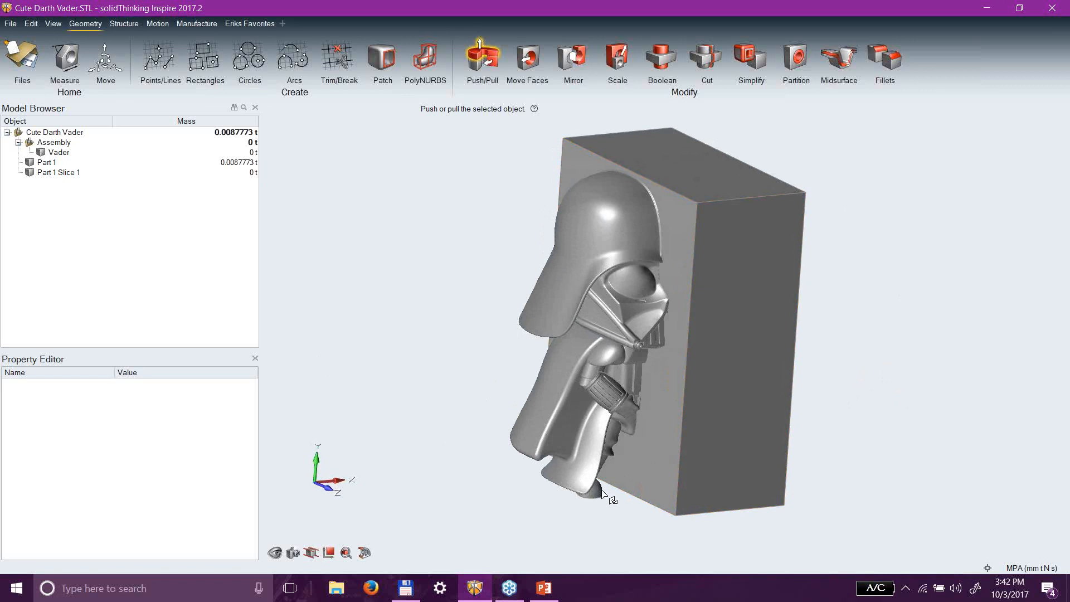
pyautogui.moveTo(852, 303)
pyautogui.mouseDown(button='right')
pyautogui.moveTo(955, 310)
pyautogui.moveTo(985, 296)
pyautogui.moveTo(826, 287)
pyautogui.moveTo(788, 309)
pyautogui.moveTo(824, 265)
pyautogui.moveTo(788, 256)
pyautogui.moveTo(927, 291)
pyautogui.moveTo(848, 301)
pyautogui.mouseUp(button='right')
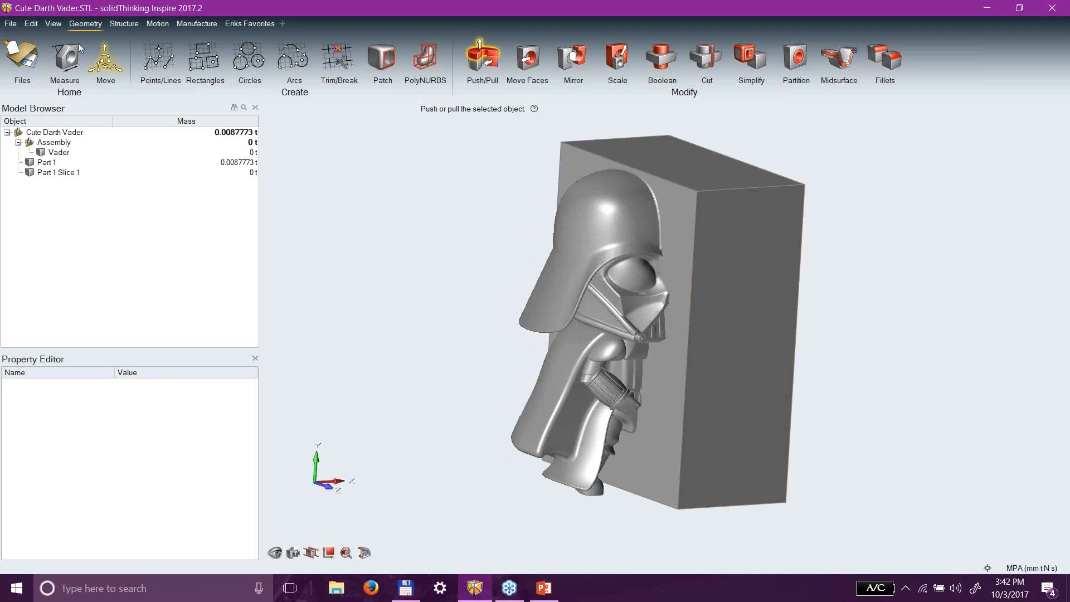
# Open the Exercise_1_final.stmod model from the Inspire EDU 2017 folder without saving the current model.
pyautogui.click(11, 24)
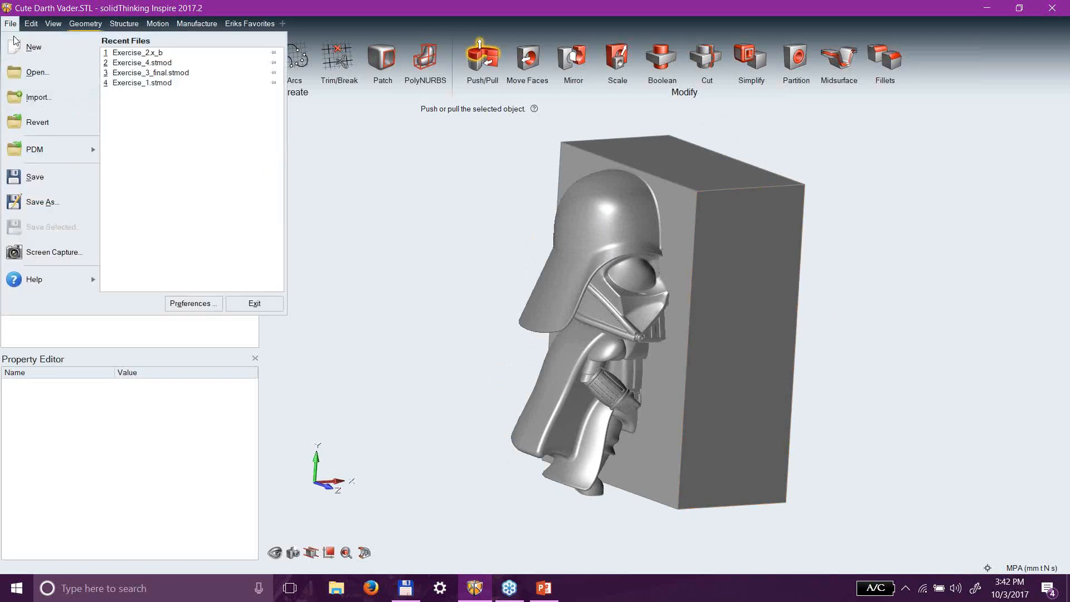
pyautogui.click(34, 72)
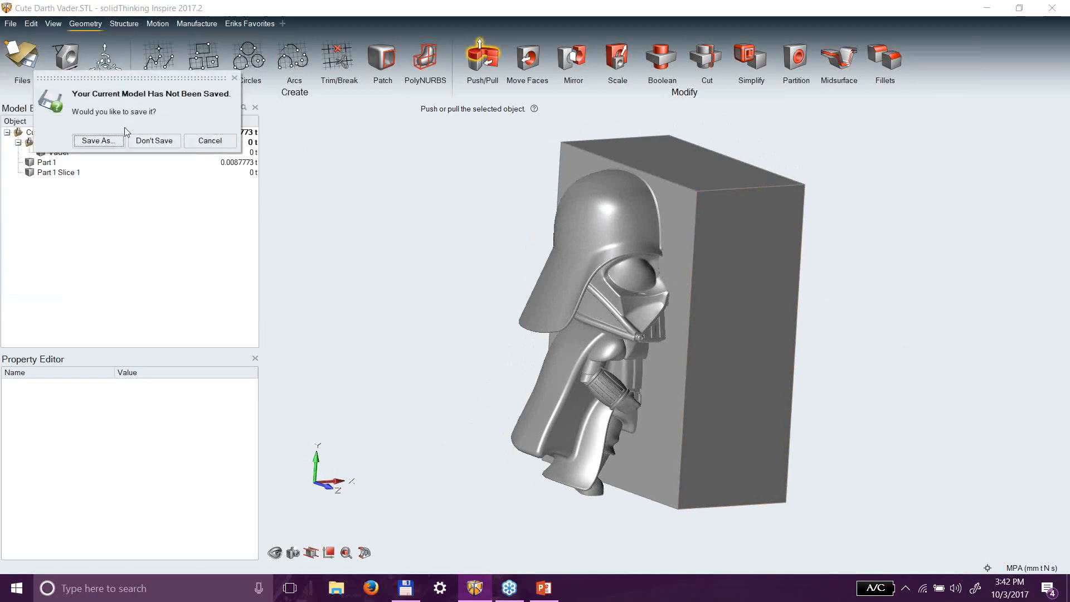
pyautogui.click(162, 142)
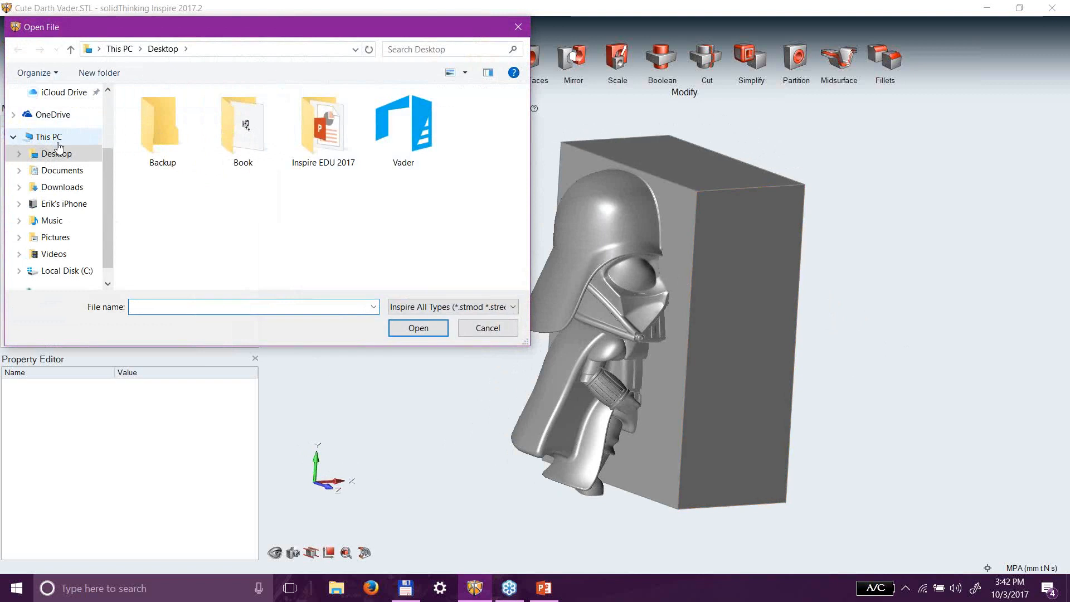
pyautogui.doubleClick(322, 131)
pyautogui.doubleClick(175, 114)
pyautogui.doubleClick(167, 115)
pyautogui.click(170, 116)
pyautogui.doubleClick(170, 116)
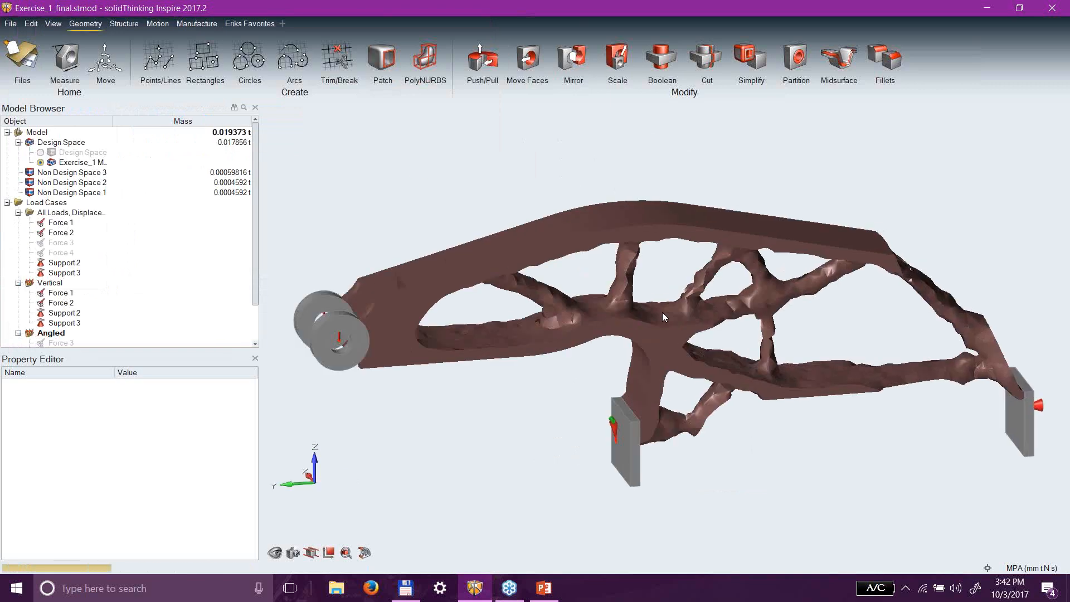
# Switch the optimized arm to its Design Space alternative and hide the Shape Control 1 and Draw 1 shape controls.
pyautogui.click(831, 251)
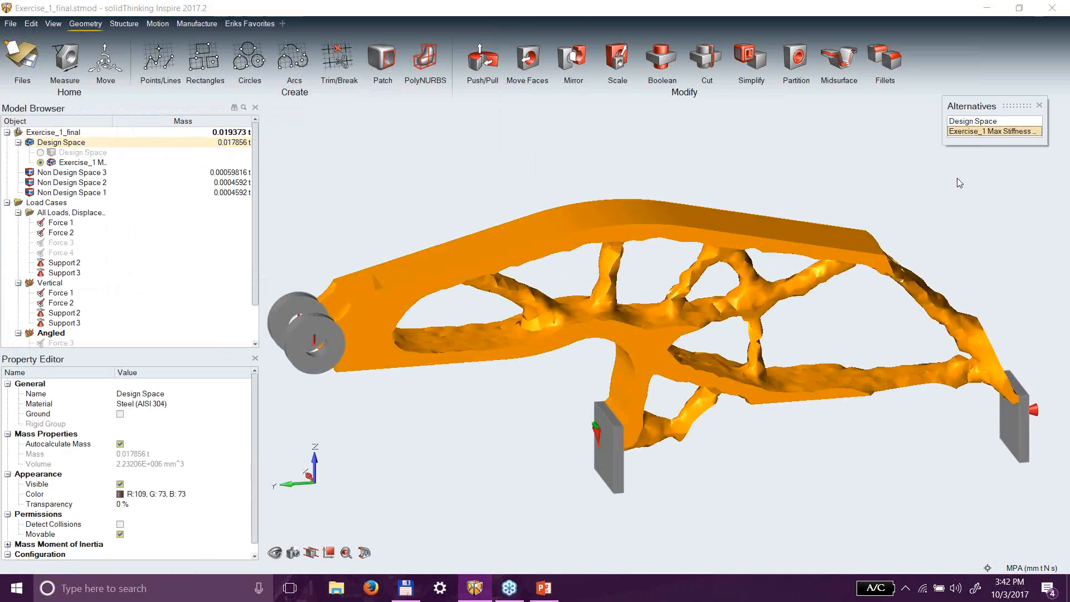
pyautogui.click(978, 123)
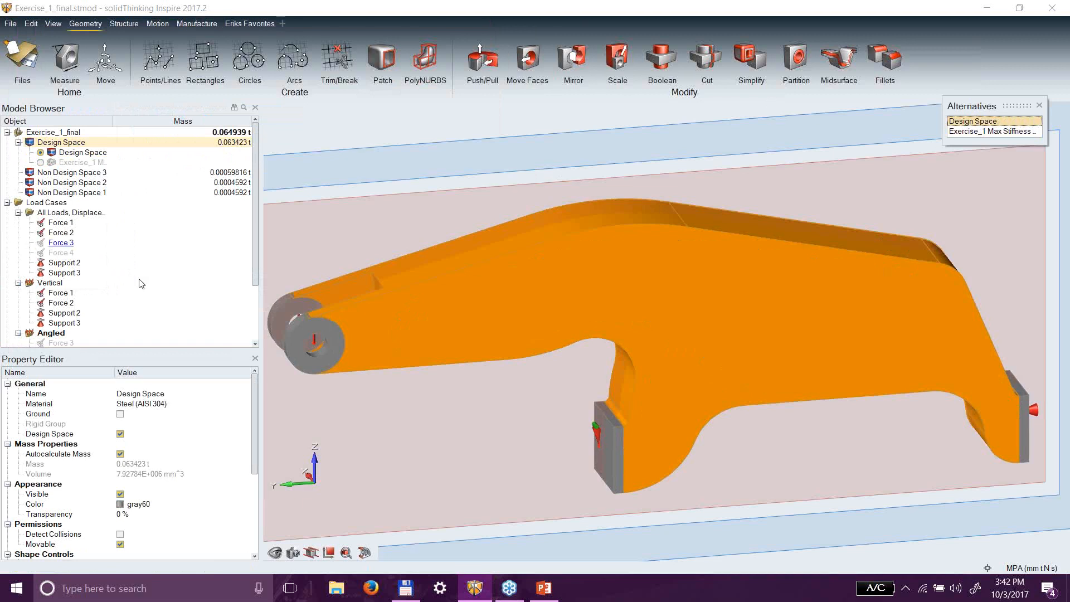
pyautogui.scroll(-3, 87, 330)
pyautogui.click(28, 324)
pyautogui.click(30, 332)
pyautogui.moveTo(449, 432)
pyautogui.mouseDown(button='middle')
pyautogui.moveTo(604, 368)
pyautogui.moveTo(677, 397)
pyautogui.moveTo(592, 444)
pyautogui.moveTo(463, 462)
pyautogui.moveTo(811, 405)
pyautogui.moveTo(840, 439)
pyautogui.moveTo(630, 295)
pyautogui.moveTo(563, 218)
pyautogui.moveTo(560, 183)
pyautogui.mouseUp(button='middle')
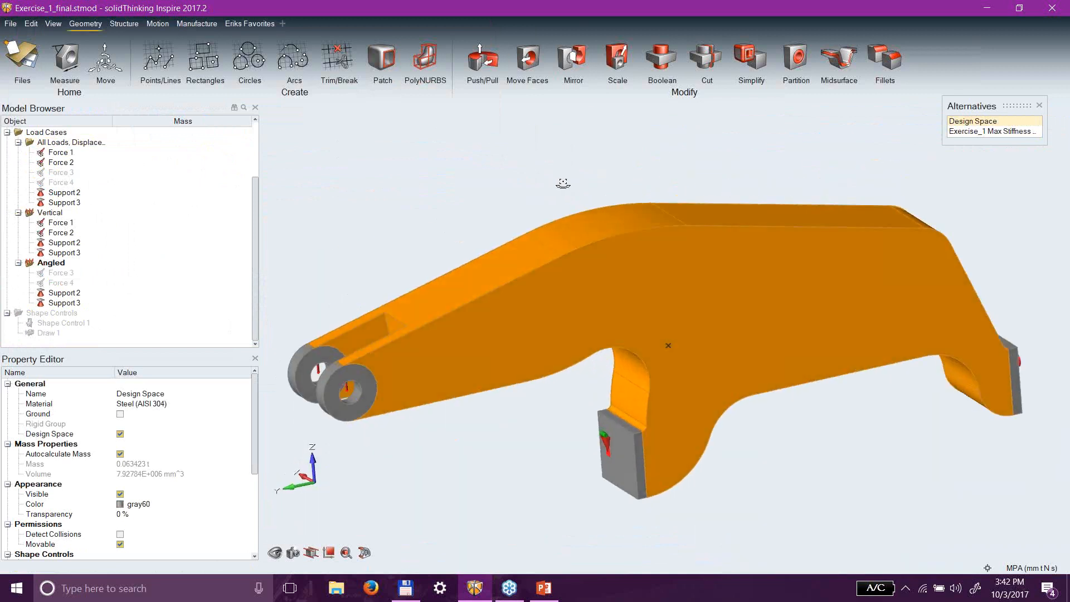
# Compare the Exercise_1 Max Stiffness alternative with the original Design Space, finishing on the Design Space.
pyautogui.click(995, 132)
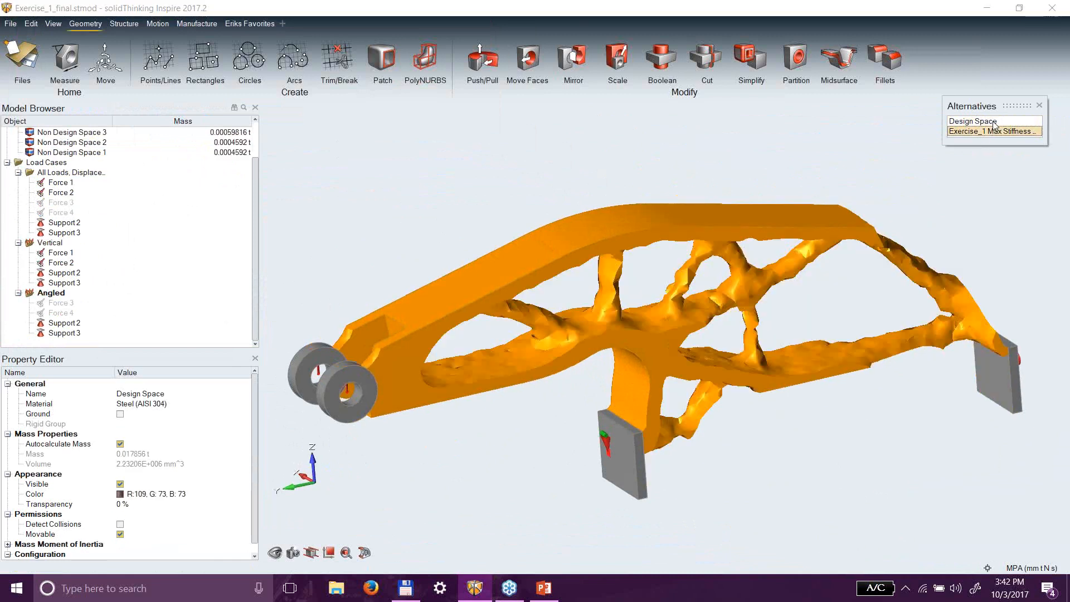
pyautogui.click(994, 122)
pyautogui.click(995, 132)
pyautogui.click(982, 122)
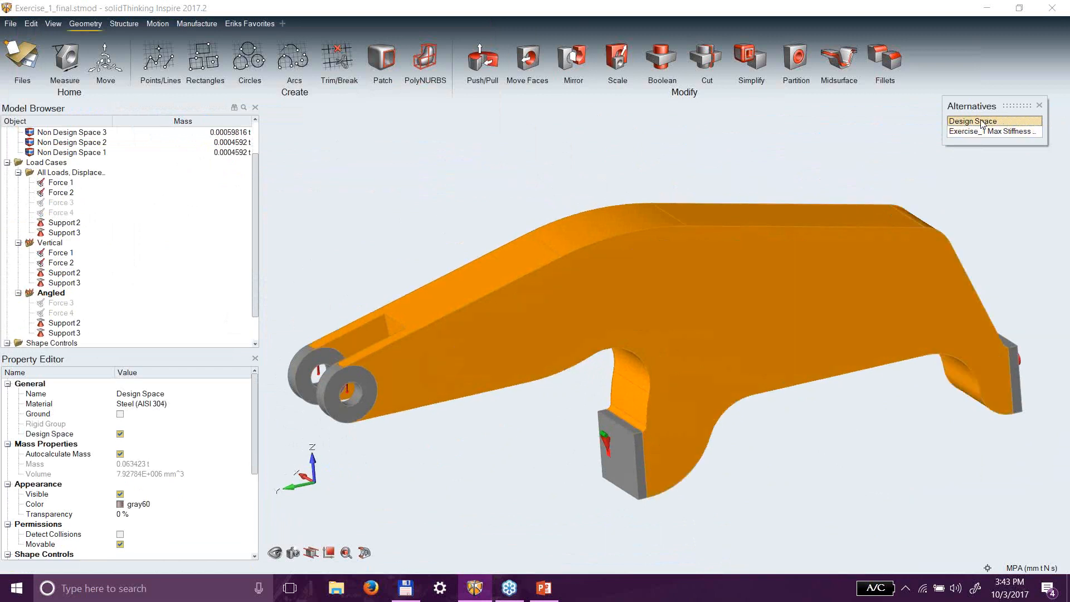
pyautogui.click(983, 132)
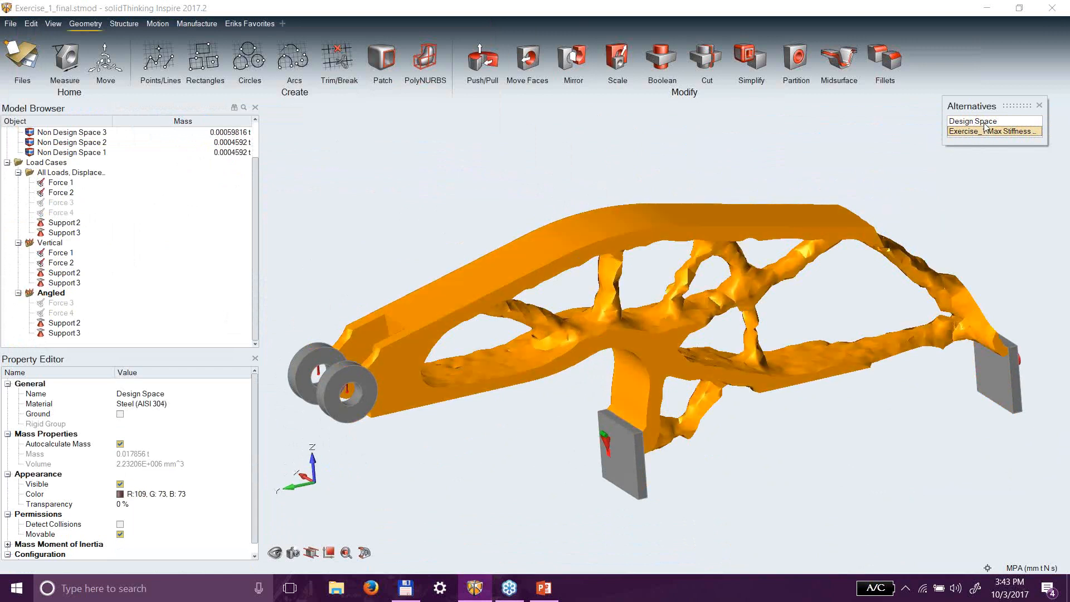
pyautogui.click(980, 122)
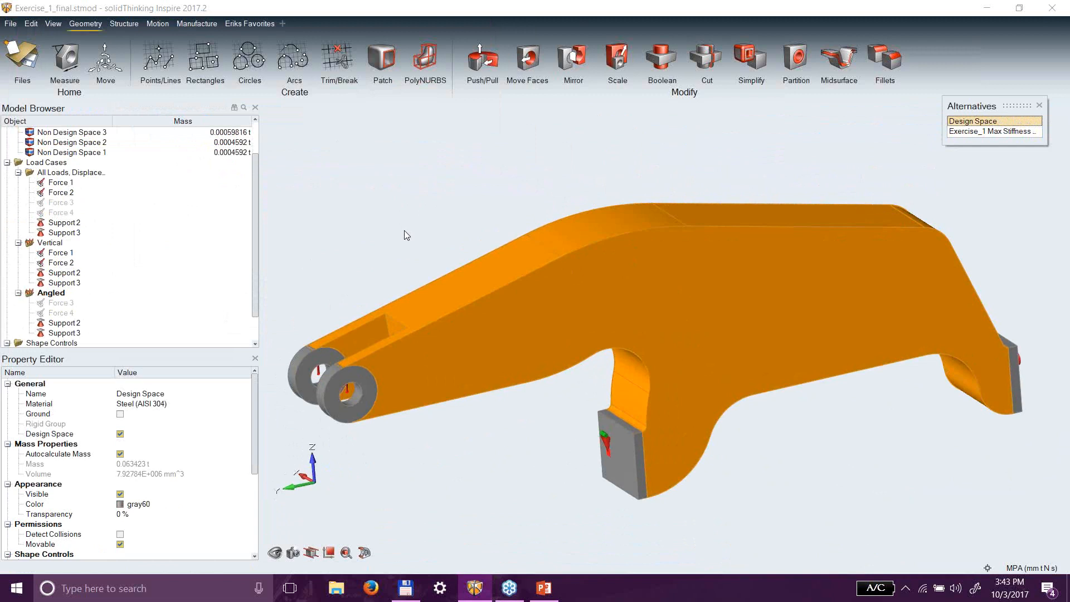
# Highlight the arm's Design Space body for inspection and clear the selection.
pyautogui.moveTo(787, 430); pyautogui.dragTo(770, 507, button='right')
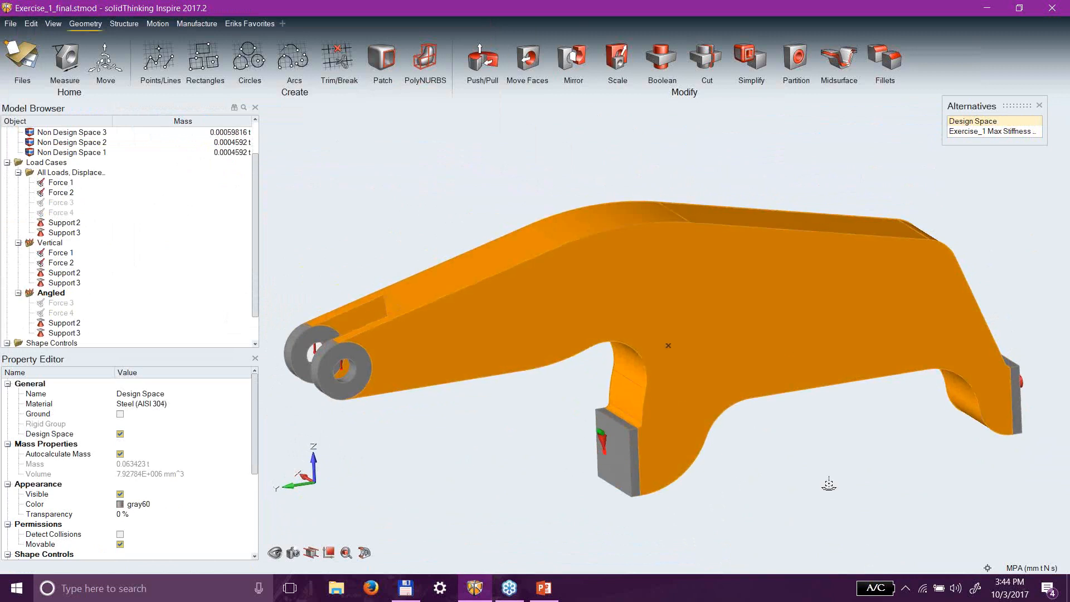
pyautogui.click(846, 477)
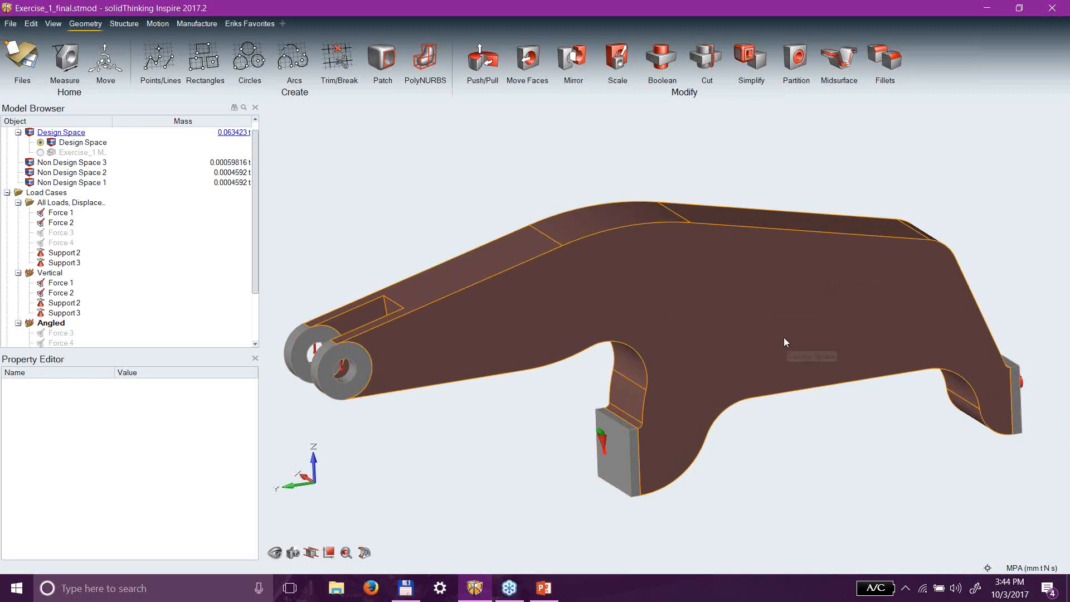
pyautogui.click(769, 323)
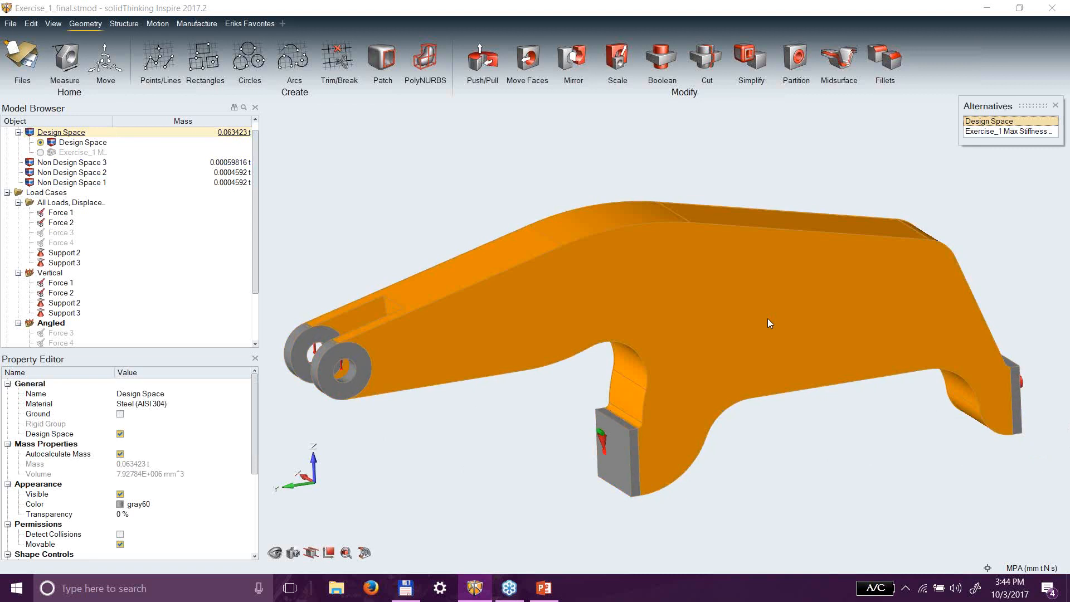
pyautogui.click(827, 485)
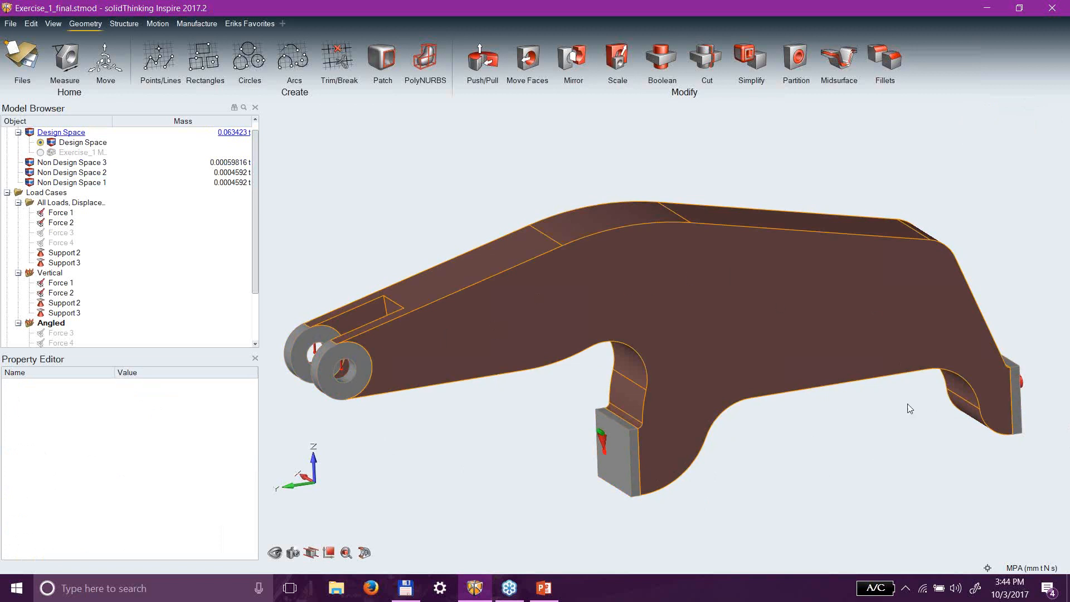
# Examine the two ring-shaped lugs at the arm's end by selecting Non Design Space 3, and clear the selection.
pyautogui.scroll(5, 310, 303)
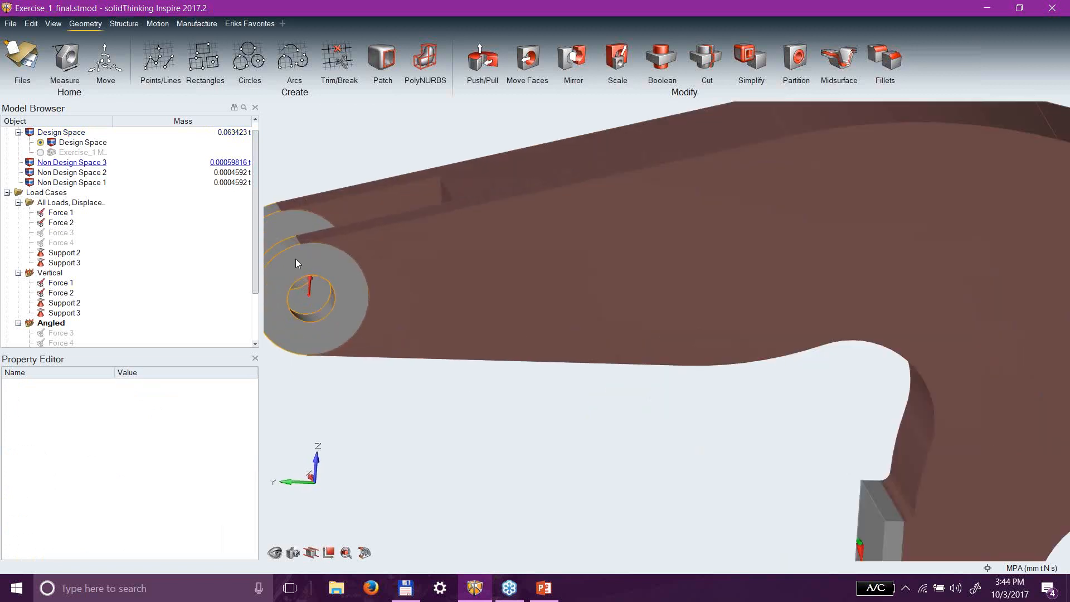
pyautogui.scroll(-4, 340, 364)
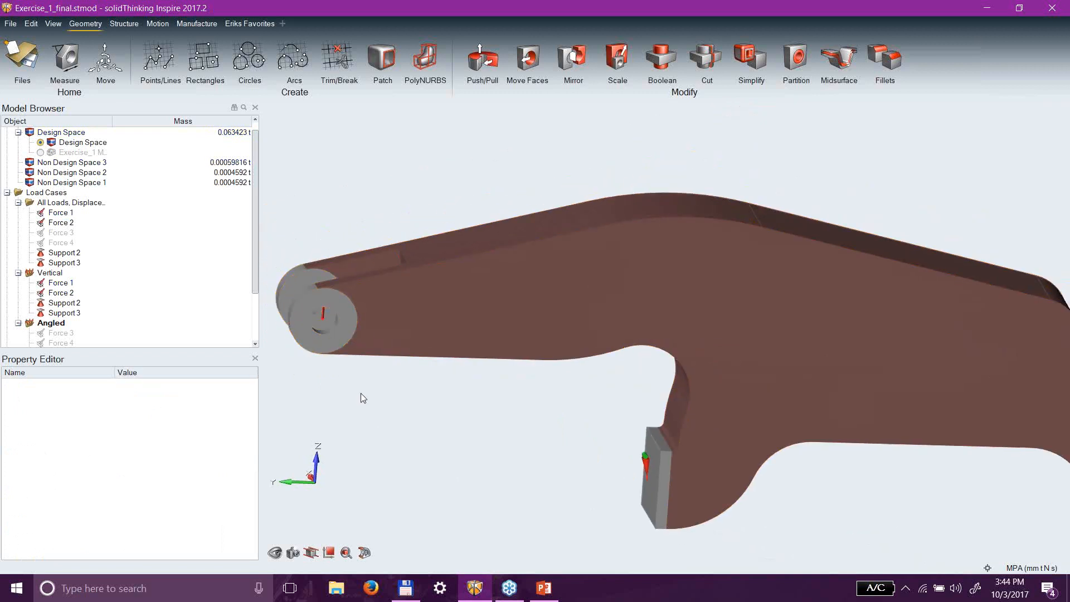
pyautogui.click(339, 331)
pyautogui.scroll(5, 347, 329)
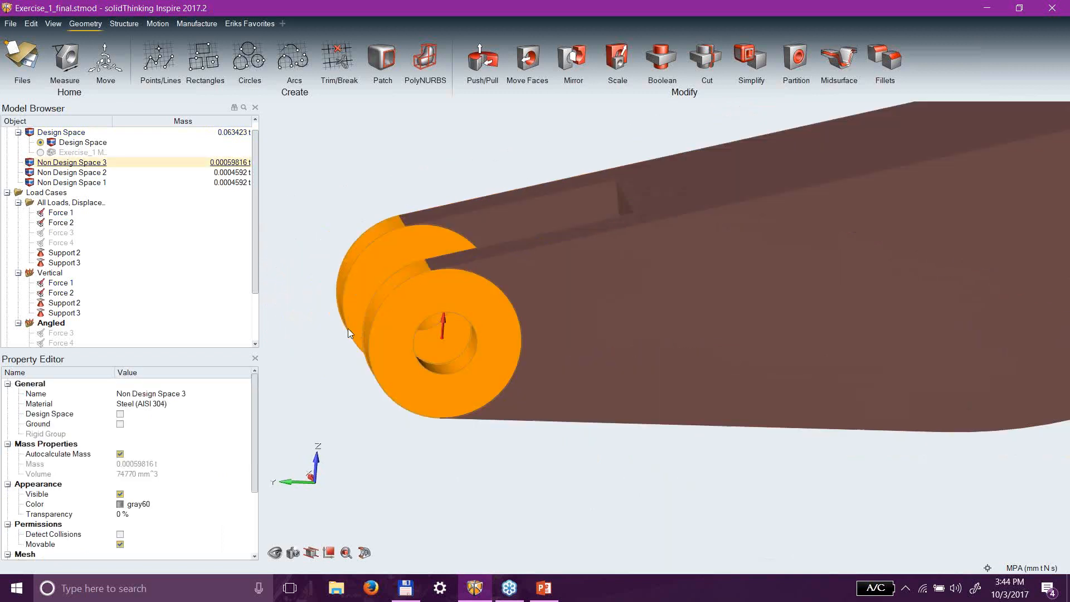
pyautogui.moveTo(449, 403); pyautogui.dragTo(520, 394, button='right')
pyautogui.scroll(-4, 567, 407)
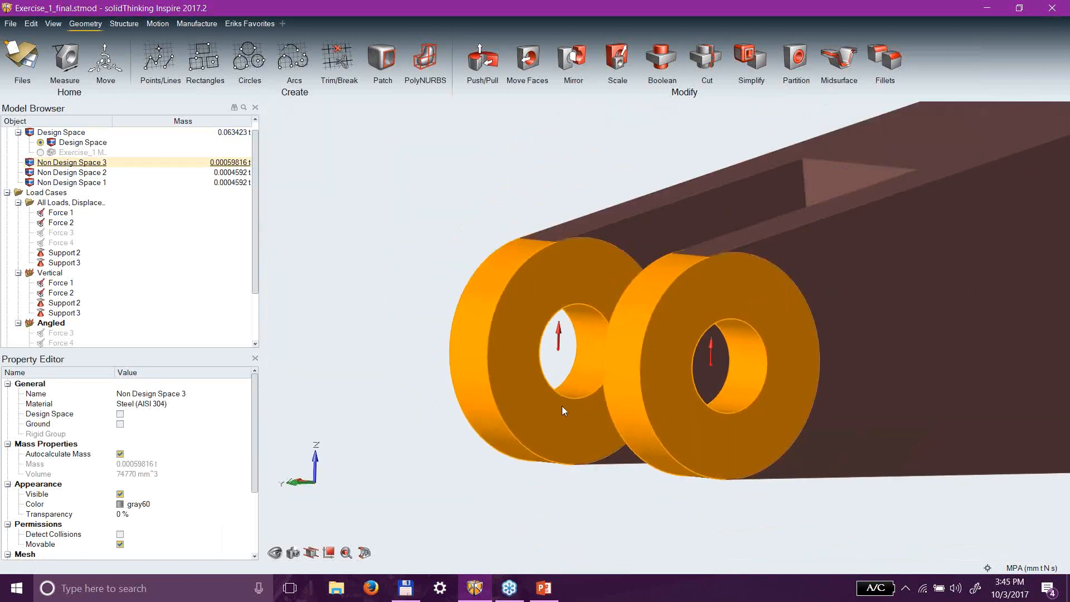
pyautogui.click(802, 492)
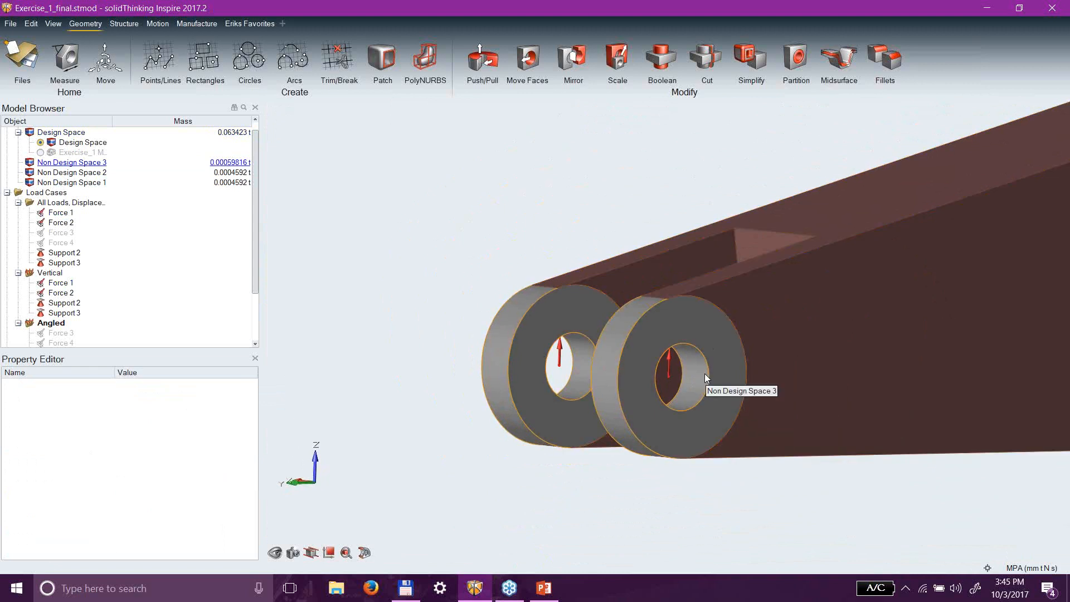
pyautogui.click(694, 337)
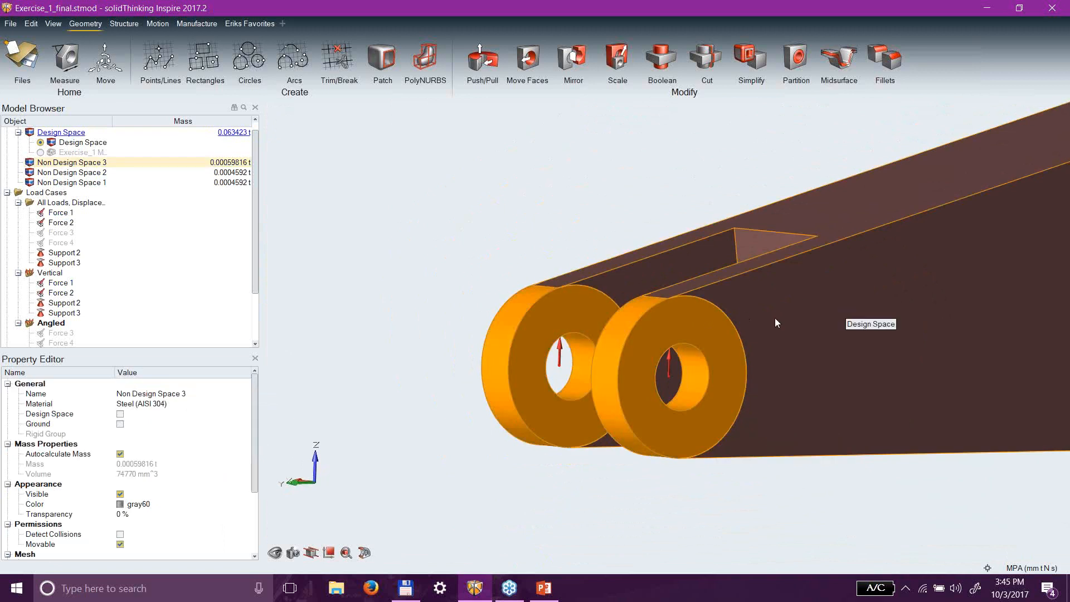
pyautogui.click(440, 483)
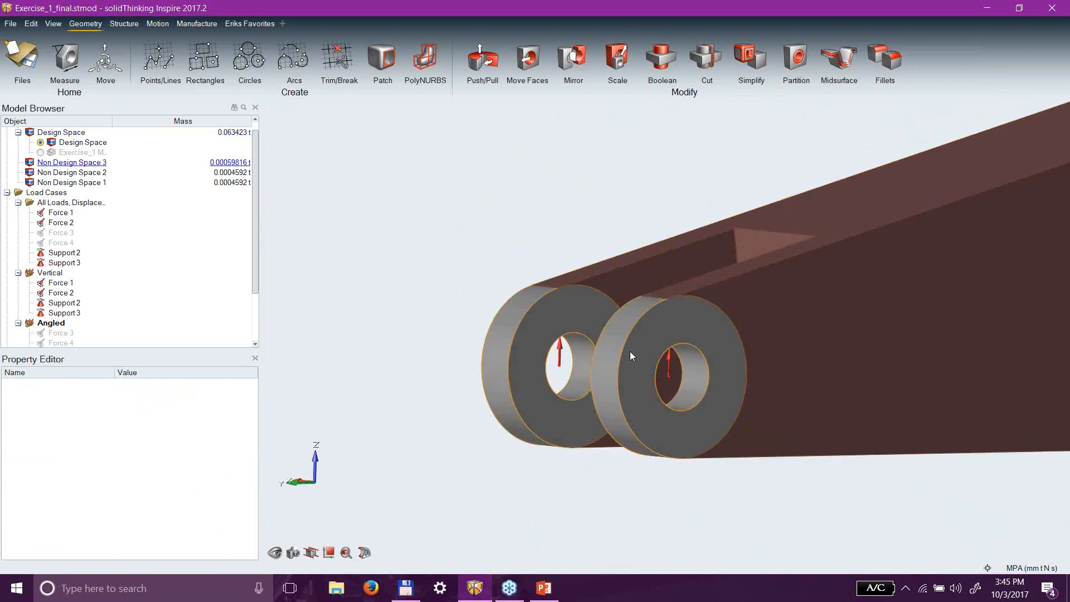
# Examine the non-design support pads on the arm's two legs and view the whole arm.
pyautogui.scroll(-2, 784, 435)
pyautogui.scroll(-4, 785, 436)
pyautogui.scroll(4, 995, 546)
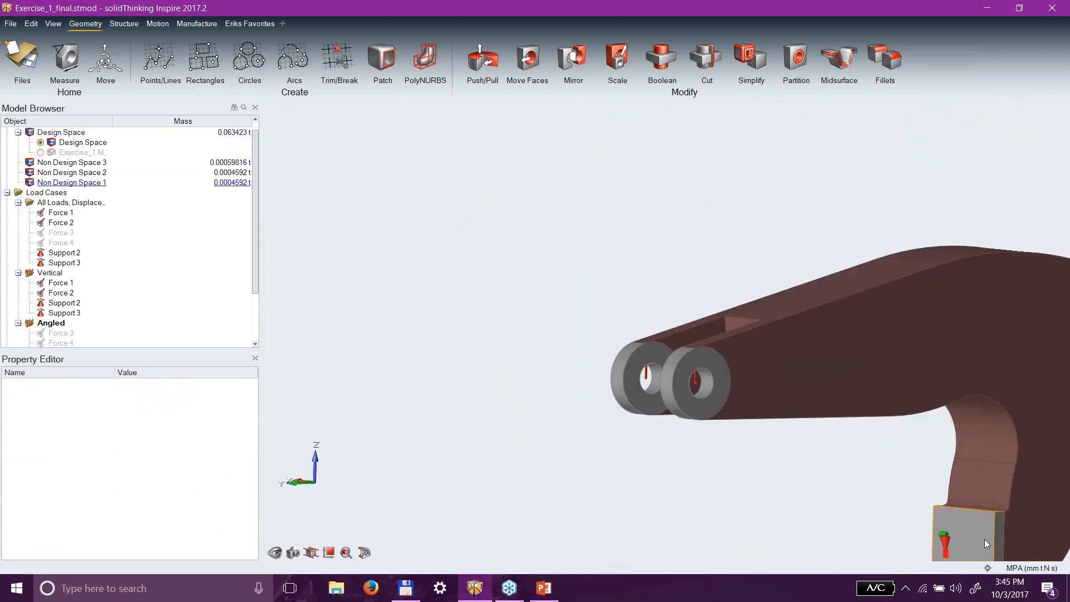
pyautogui.moveTo(810, 462); pyautogui.dragTo(652, 239, button='middle')
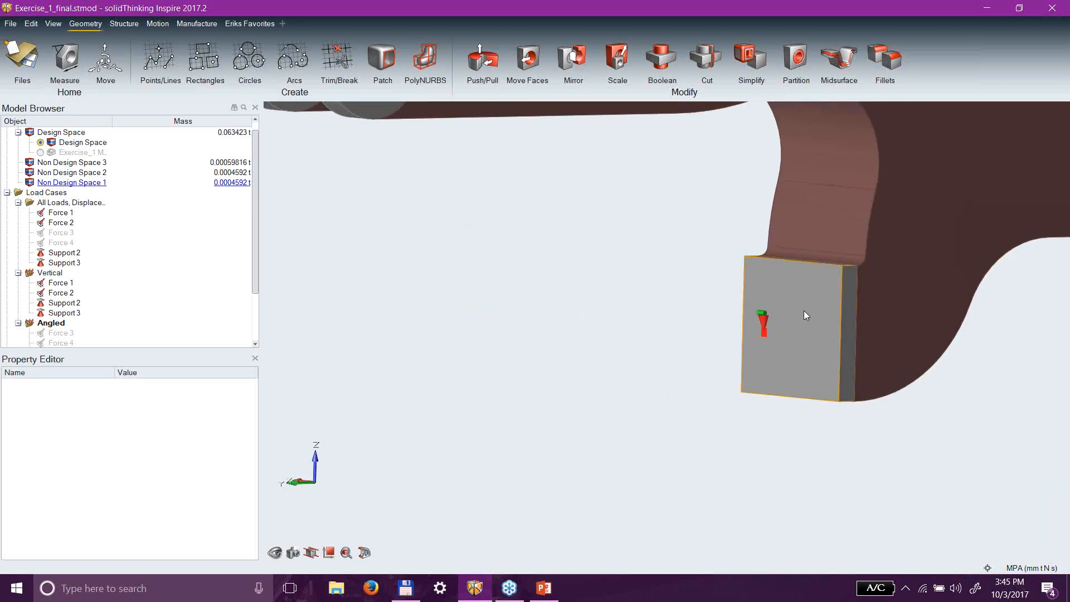
pyautogui.scroll(-3, 792, 341)
pyautogui.scroll(-1, 961, 360)
pyautogui.moveTo(984, 347); pyautogui.dragTo(637, 322, button='right')
pyautogui.moveTo(740, 310); pyautogui.dragTo(761, 308, button='middle')
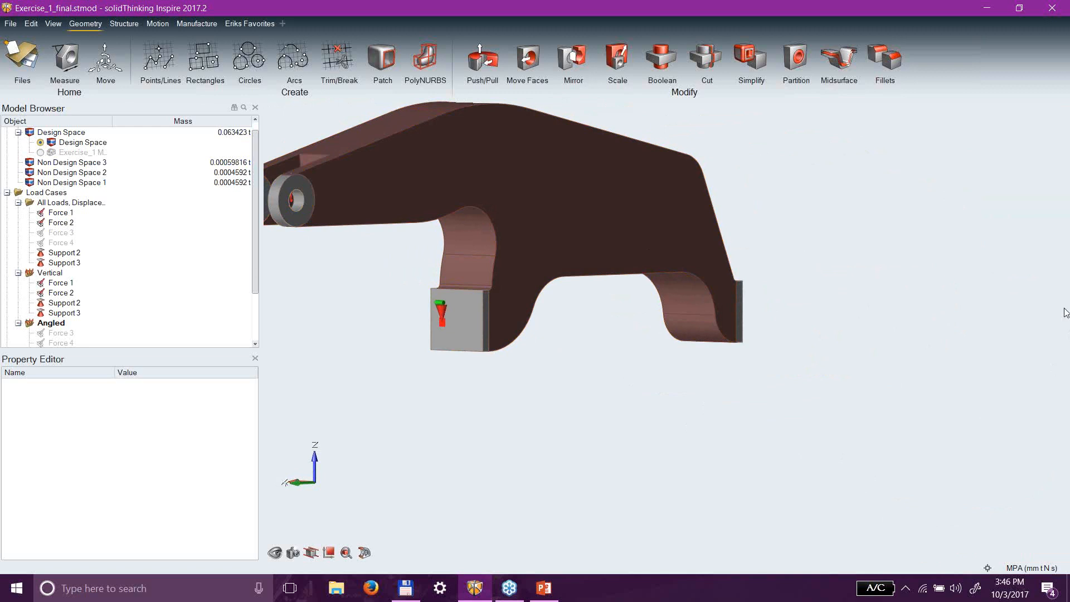
pyautogui.click(1061, 220)
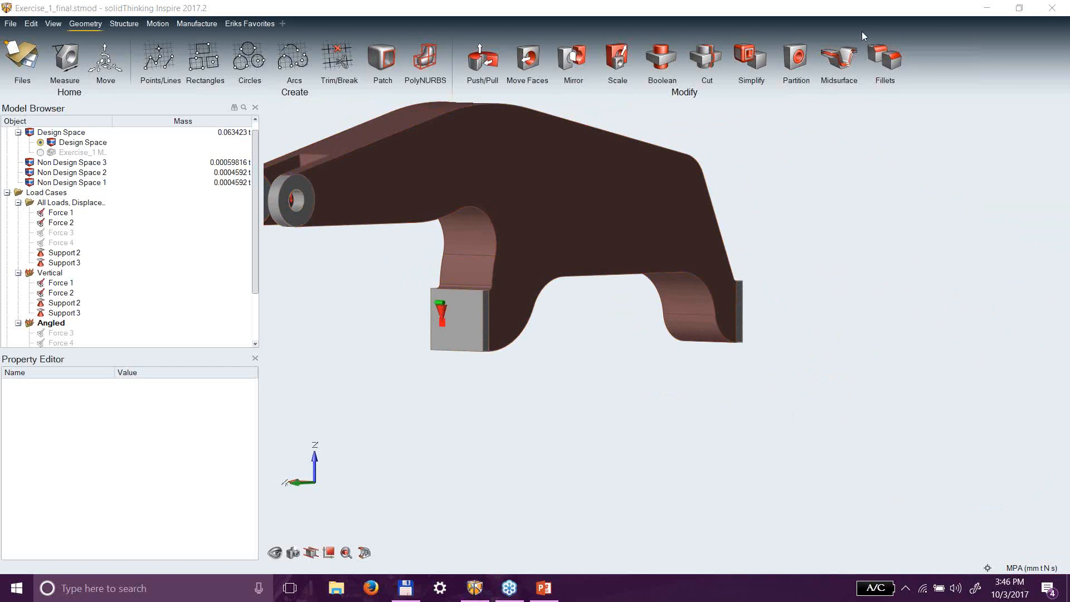
pyautogui.scroll(-3, 769, 424)
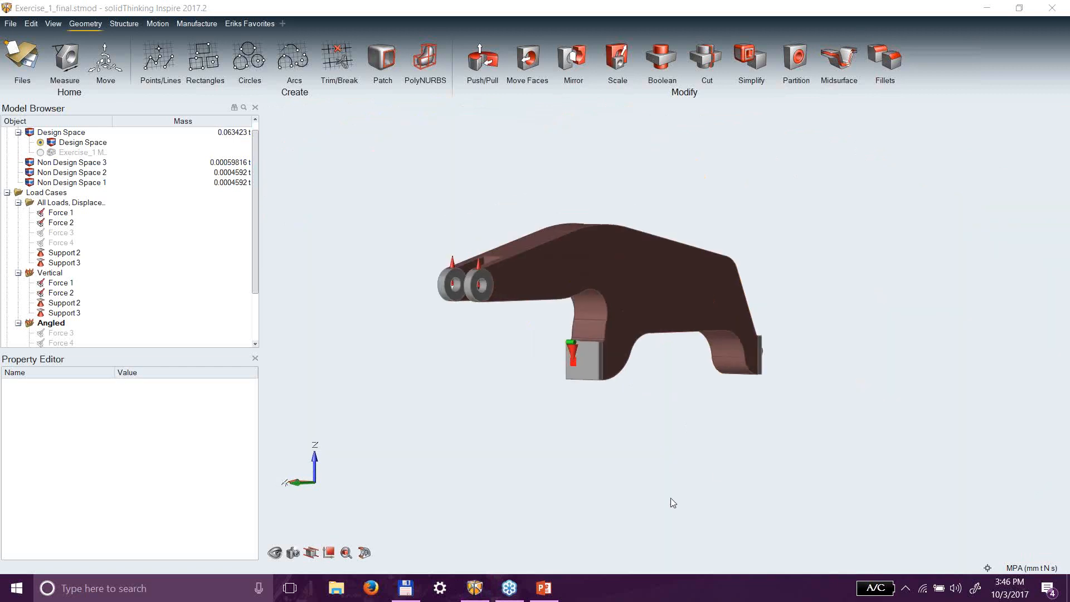
# Leave the arm model and start a new empty model.
pyautogui.scroll(1, 673, 501)
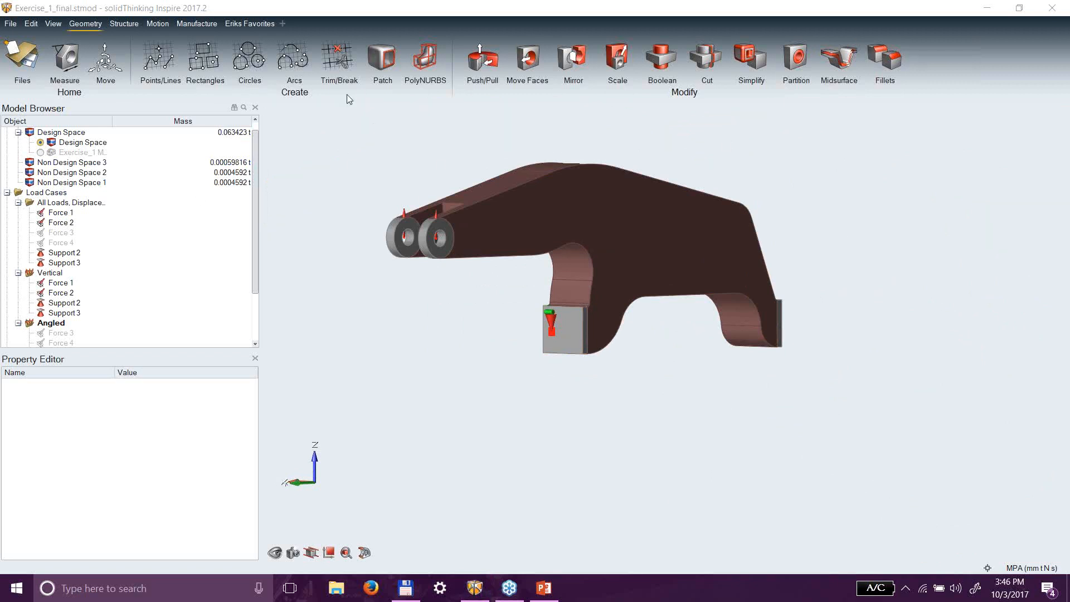
pyautogui.click(82, 23)
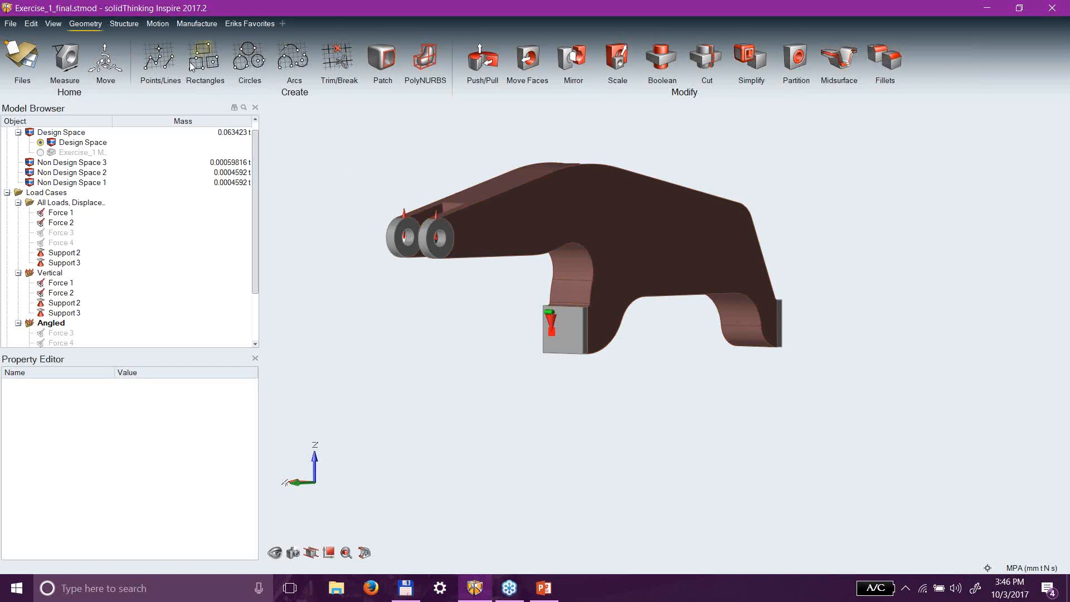
pyautogui.click(11, 24)
pyautogui.click(38, 51)
pyautogui.click(162, 123)
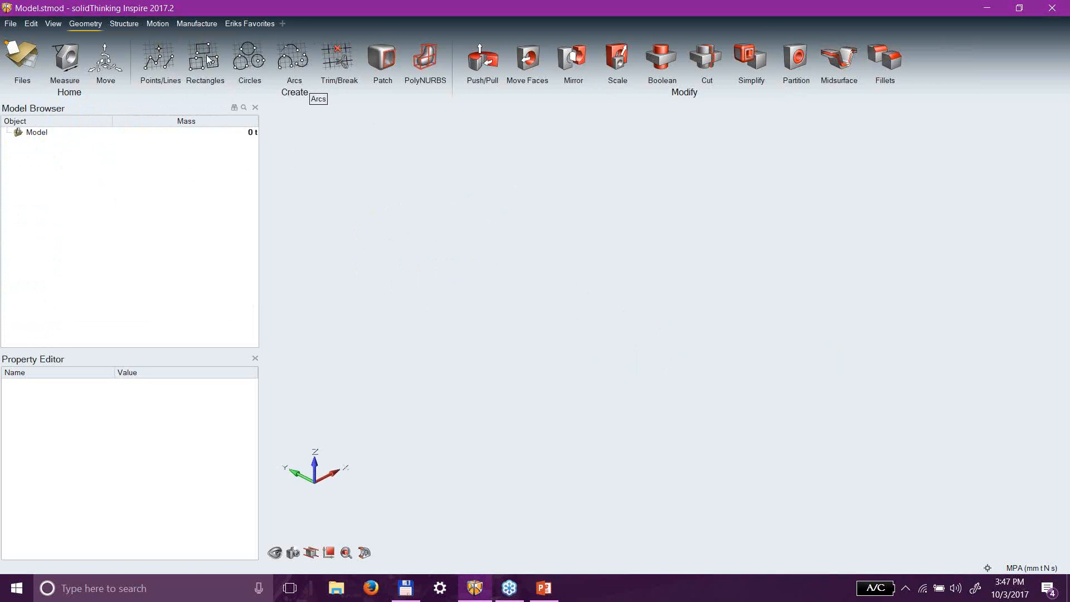
# Open the recent file Exercise_2.x_b and examine the bracket's geometry from several sides.
pyautogui.click(11, 24)
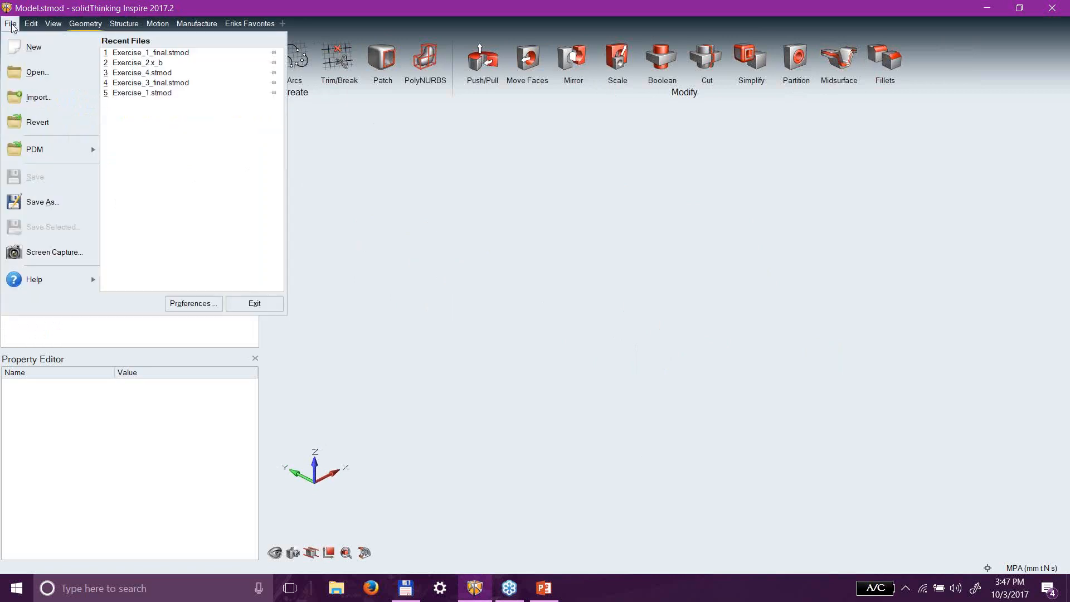
pyautogui.click(145, 62)
pyautogui.moveTo(865, 443); pyautogui.dragTo(411, 399, button='right')
pyautogui.moveTo(896, 425); pyautogui.dragTo(733, 408, button='right')
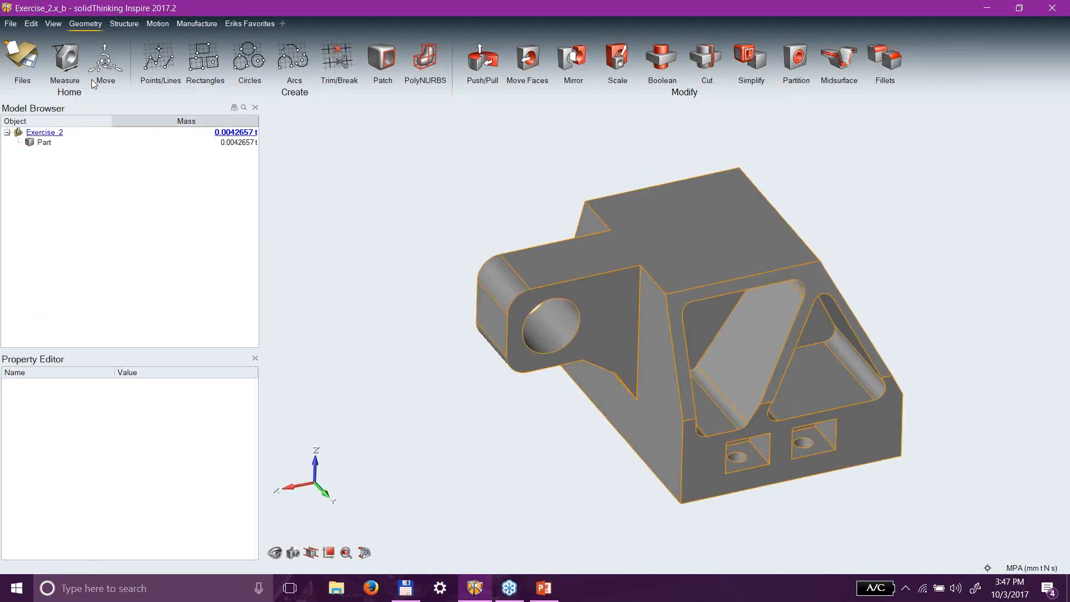
# Start a new empty model and sketch a corner-to-corner rectangle about 130 mm by 90 mm on the ground plane.
pyautogui.click(10, 23)
pyautogui.click(25, 47)
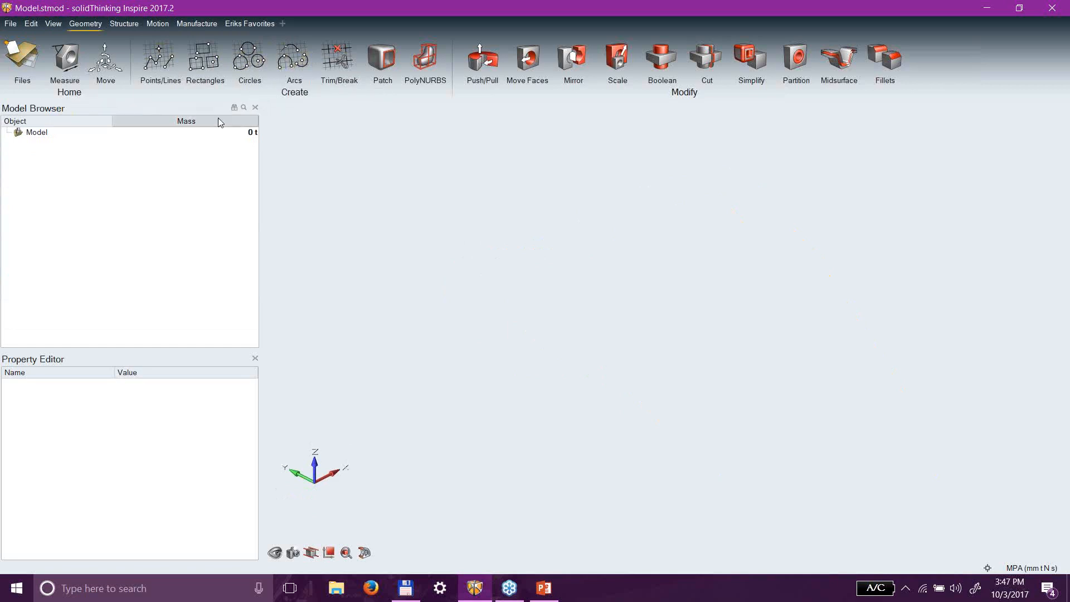
pyautogui.click(202, 53)
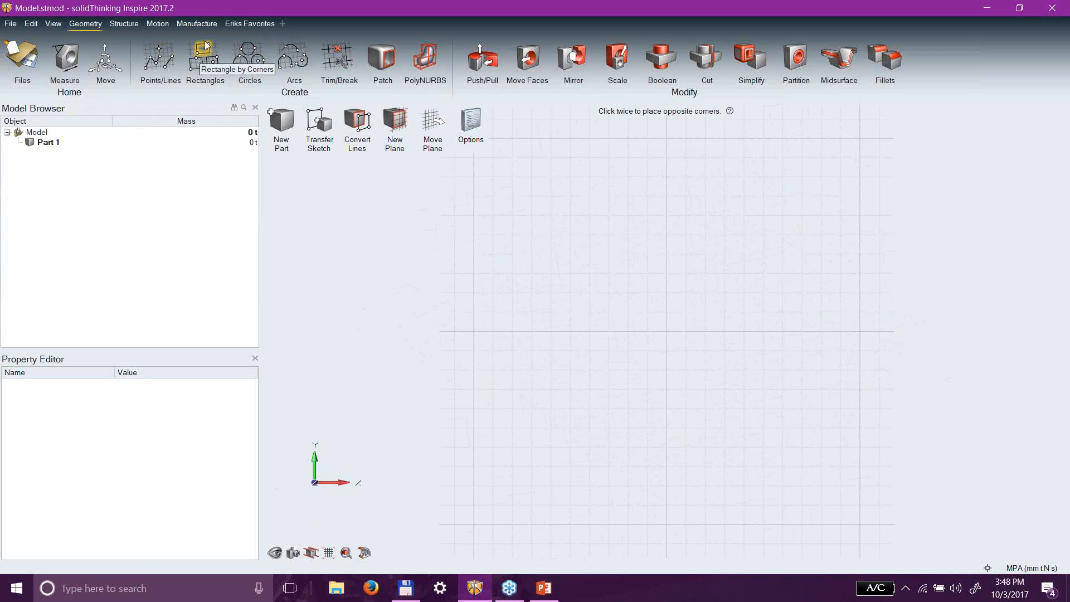
pyautogui.click(568, 216)
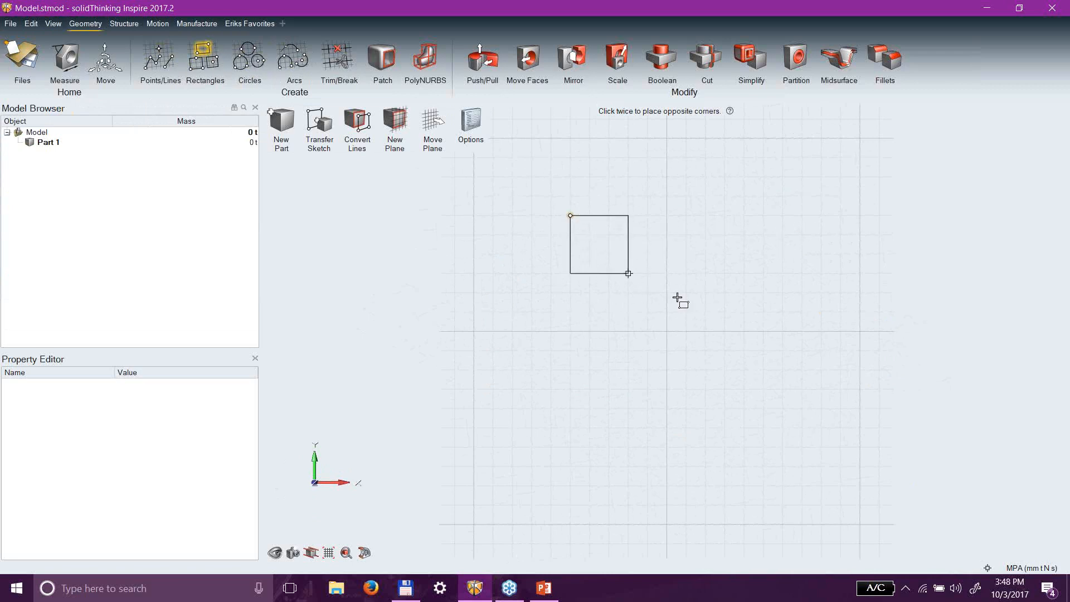
pyautogui.click(821, 389)
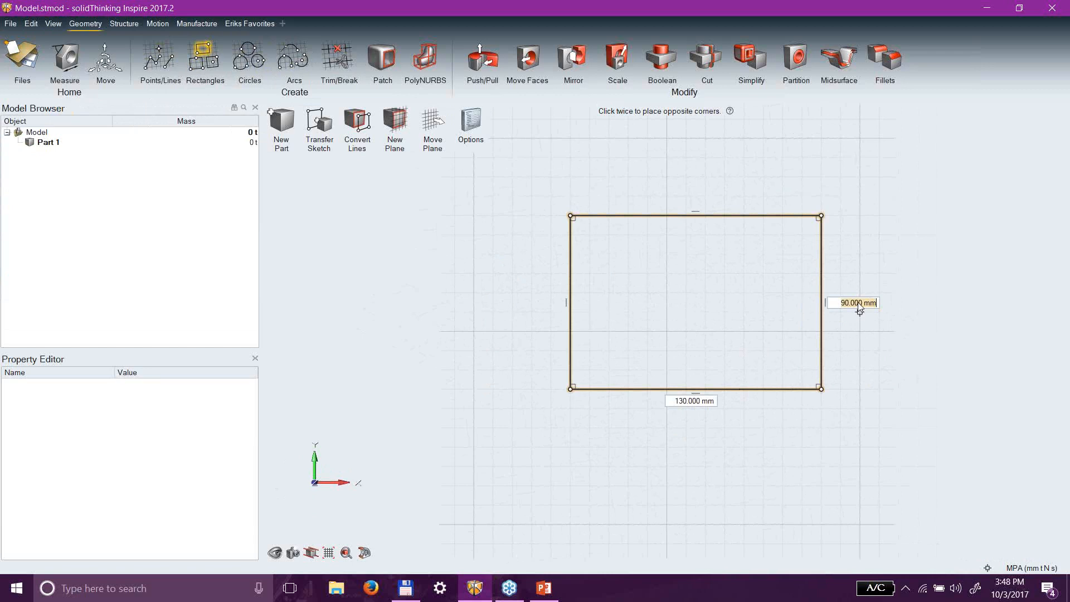
# Set the sketched rectangle's height to 80 mm and its length to 150 mm.
pyautogui.write('80')
pyautogui.press('Return')
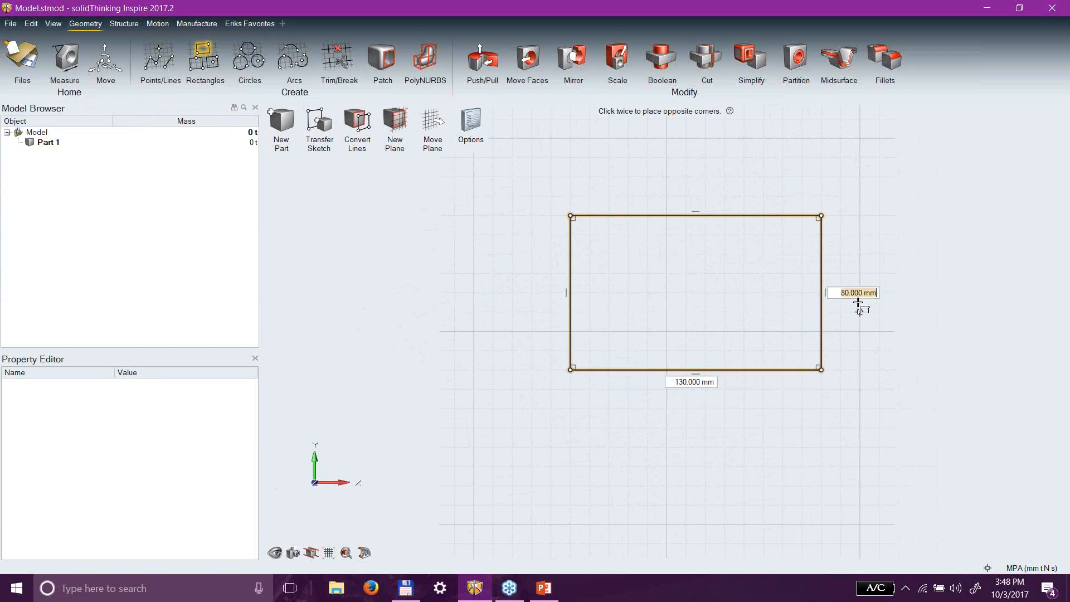
pyautogui.click(684, 384)
pyautogui.write('150')
pyautogui.press('Return')
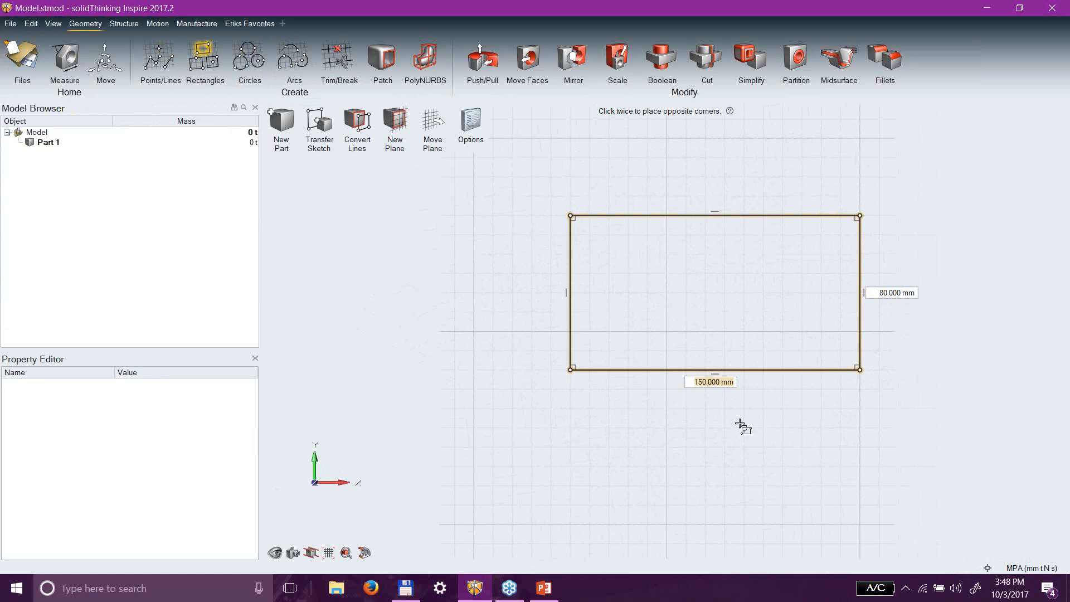
# Try an inch entry of 4in for the rectangle's length, and set the length back to 150 mm.
pyautogui.write('4in')
pyautogui.press('Return')
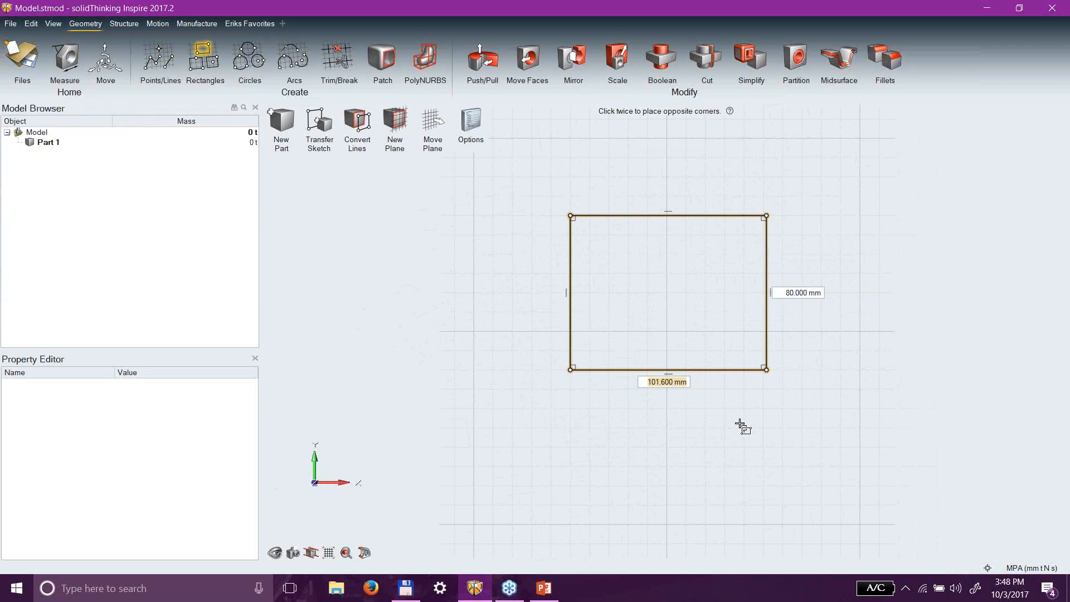
pyautogui.write('150')
pyautogui.press('Return')
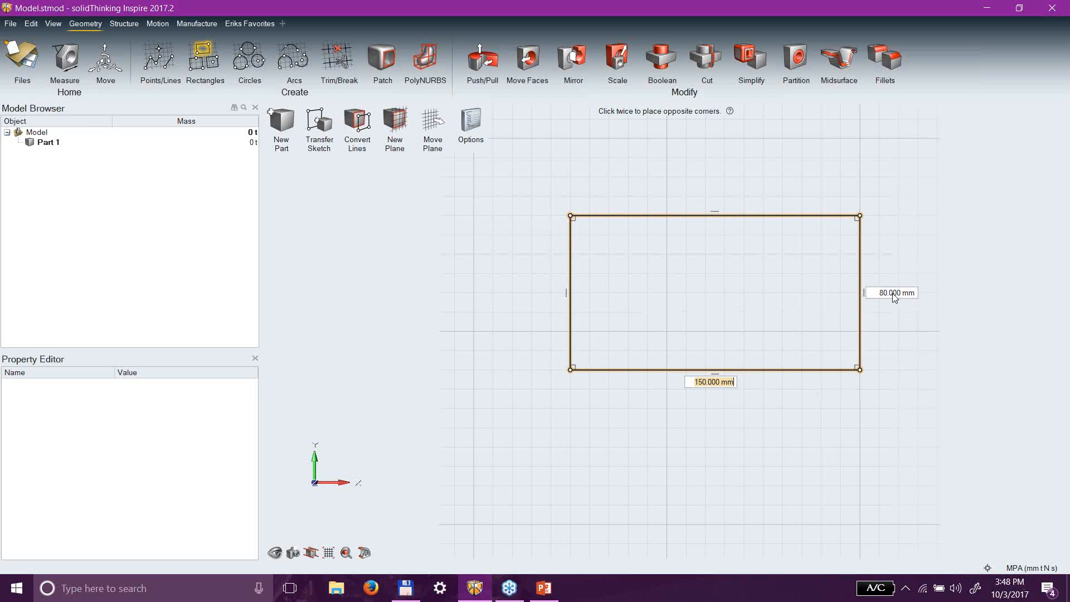
# Finish the rectangle sketch and extrude it upward with Push/Pull to a height of 80 mm, forming a solid block.
pyautogui.moveTo(708, 469)
pyautogui.mouseDown(button='middle')
pyautogui.moveTo(650, 401)
pyautogui.moveTo(651, 378)
pyautogui.mouseUp(button='middle')
pyautogui.moveTo(553, 382); pyautogui.dragTo(530, 362, button='middle')
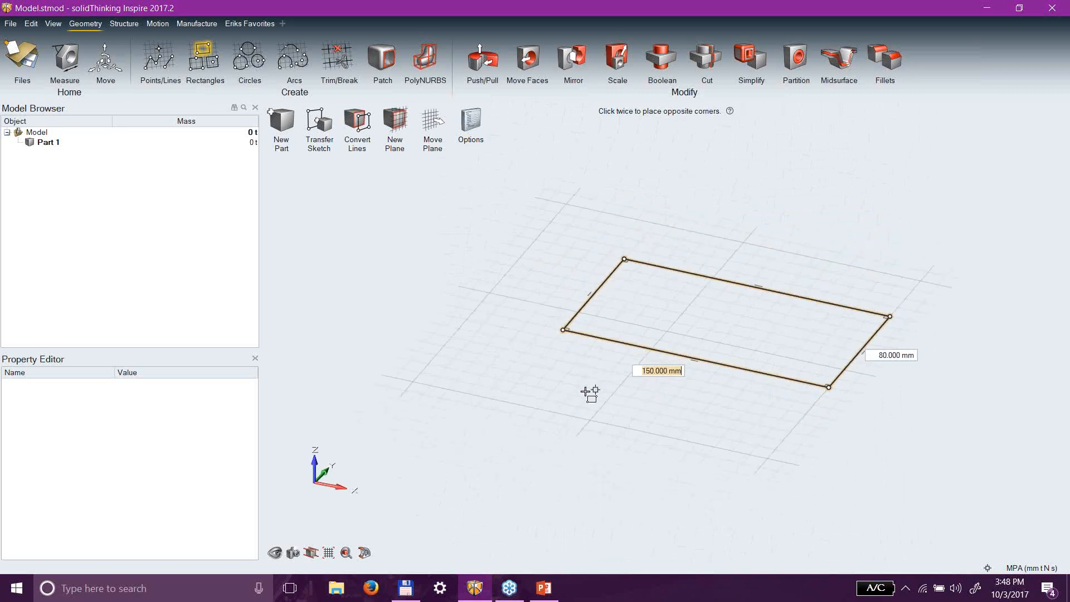
pyautogui.press('Escape')
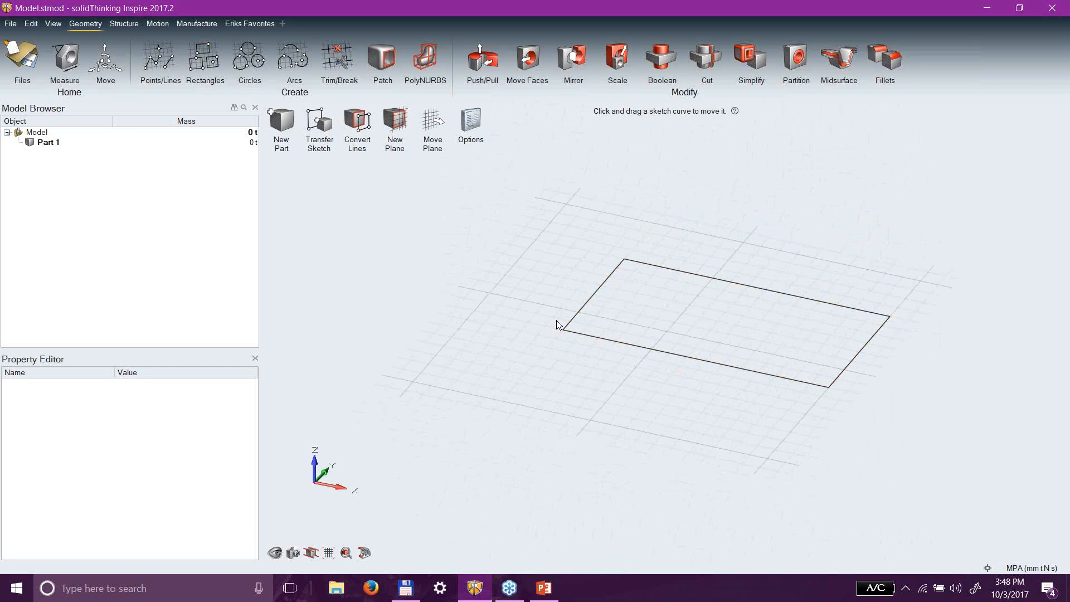
pyautogui.moveTo(562, 386); pyautogui.dragTo(549, 382, button='right')
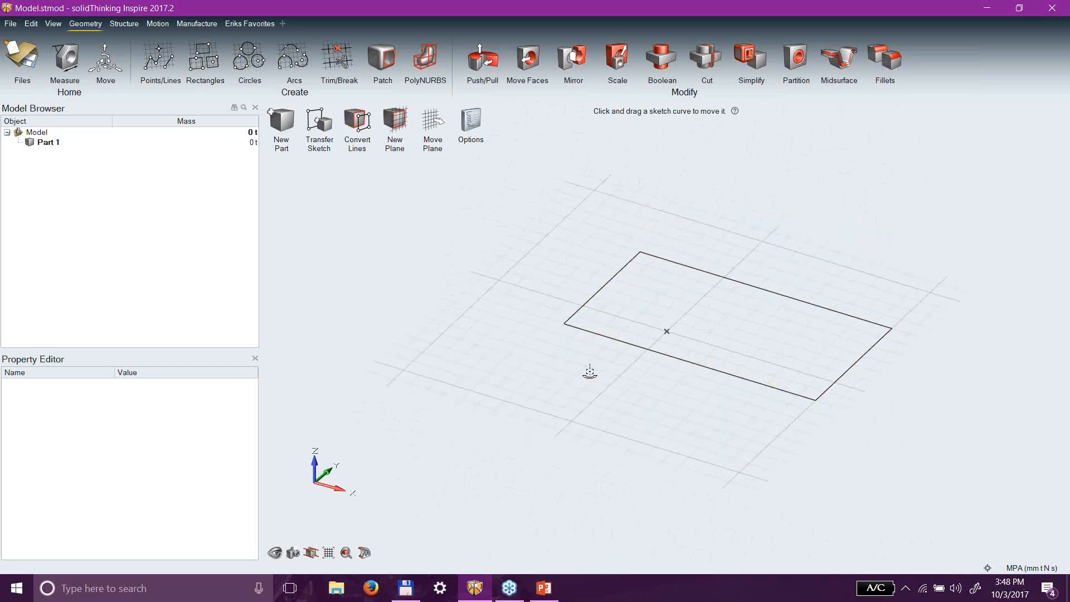
pyautogui.press('Escape')
pyautogui.moveTo(582, 402); pyautogui.dragTo(602, 364, button='middle')
pyautogui.moveTo(602, 364); pyautogui.dragTo(597, 375, button='right')
pyautogui.moveTo(697, 323); pyautogui.dragTo(699, 174)
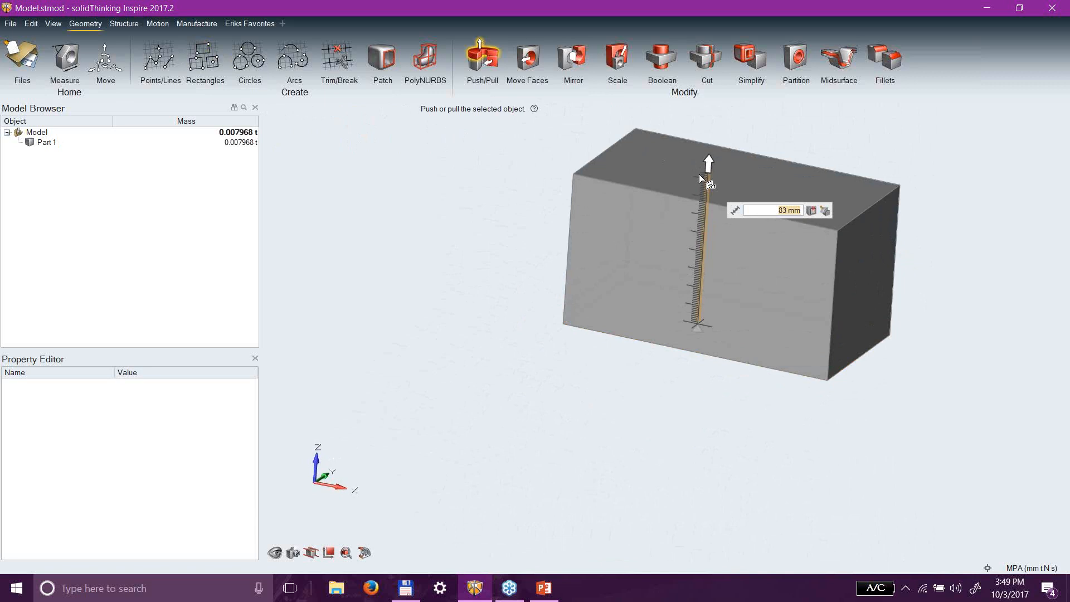
pyautogui.write('80')
pyautogui.press('Return')
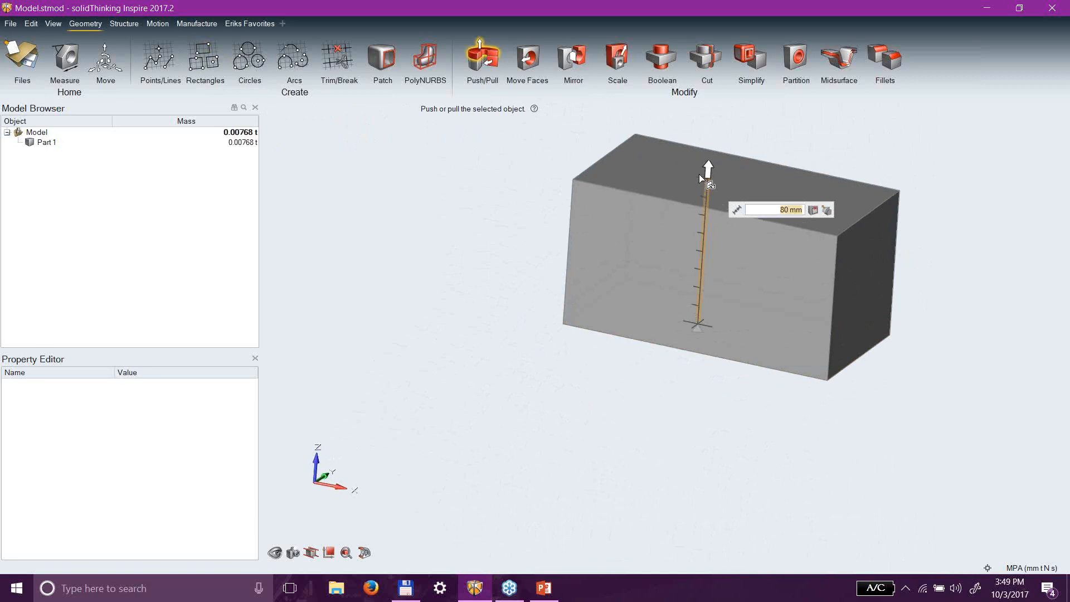
pyautogui.rightClick(483, 212)
pyautogui.rightClick(483, 213)
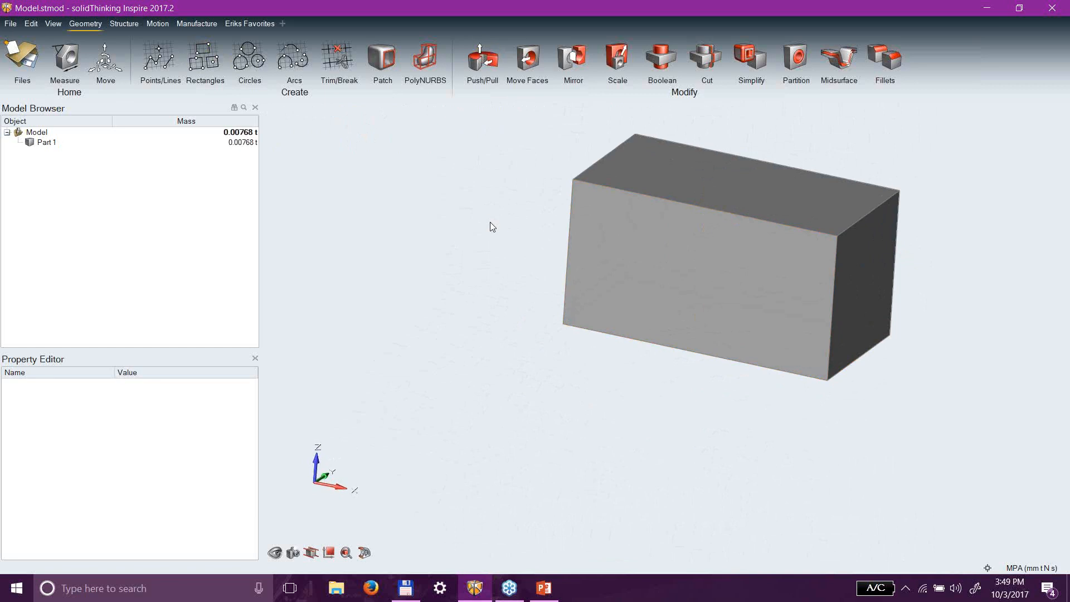
# Sketch a circle about 40 mm in diameter near the middle of the block's long front face.
pyautogui.moveTo(779, 398); pyautogui.dragTo(786, 356, button='right')
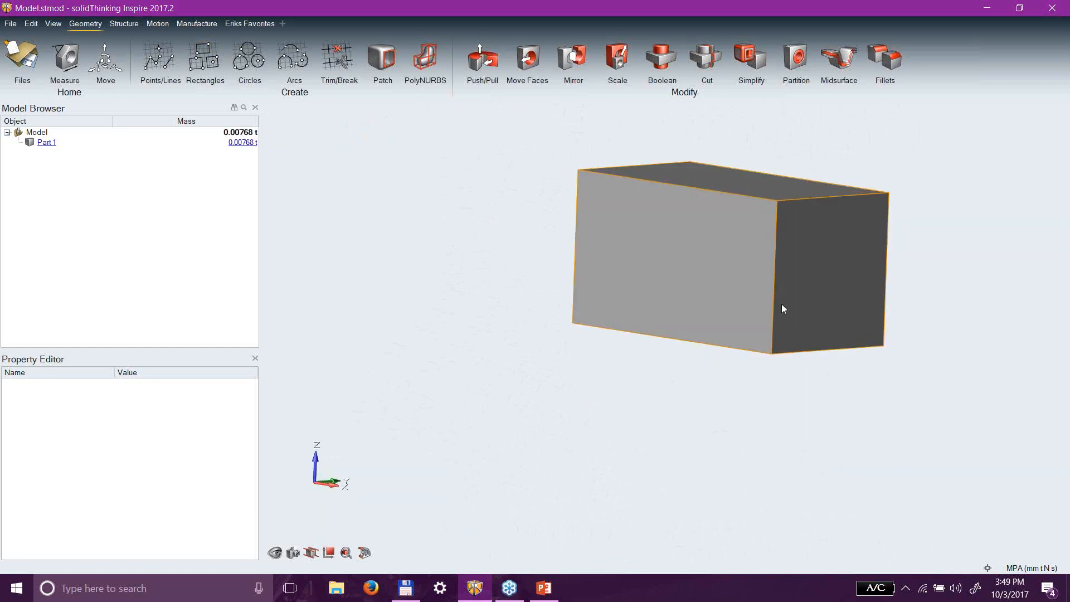
pyautogui.moveTo(563, 384)
pyautogui.mouseDown(button='right')
pyautogui.moveTo(695, 439)
pyautogui.moveTo(716, 533)
pyautogui.moveTo(704, 400)
pyautogui.moveTo(738, 370)
pyautogui.moveTo(759, 373)
pyautogui.moveTo(733, 394)
pyautogui.mouseUp(button='right')
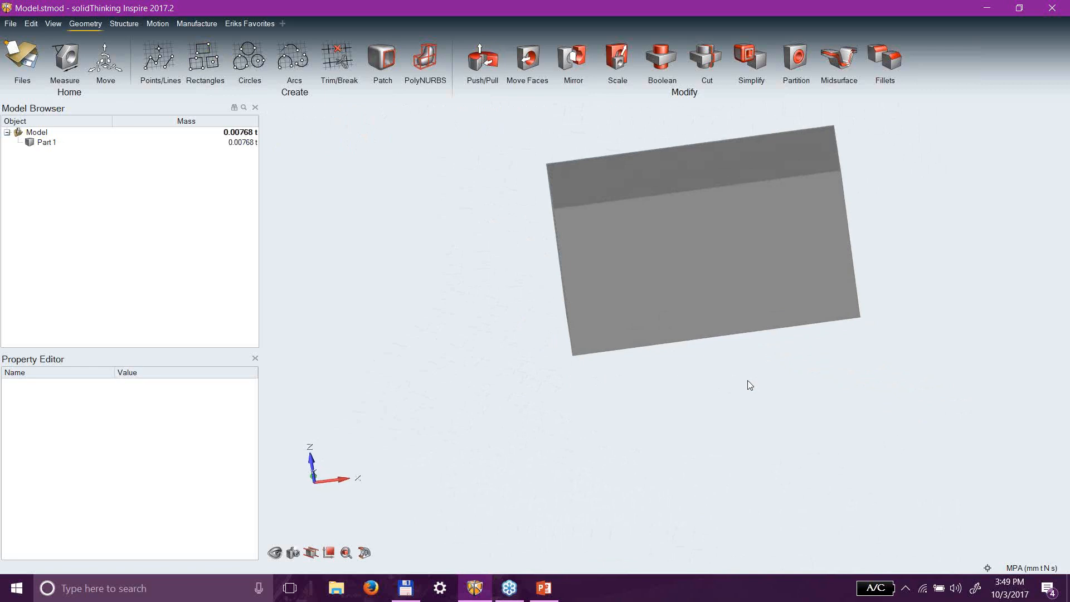
pyautogui.click(258, 63)
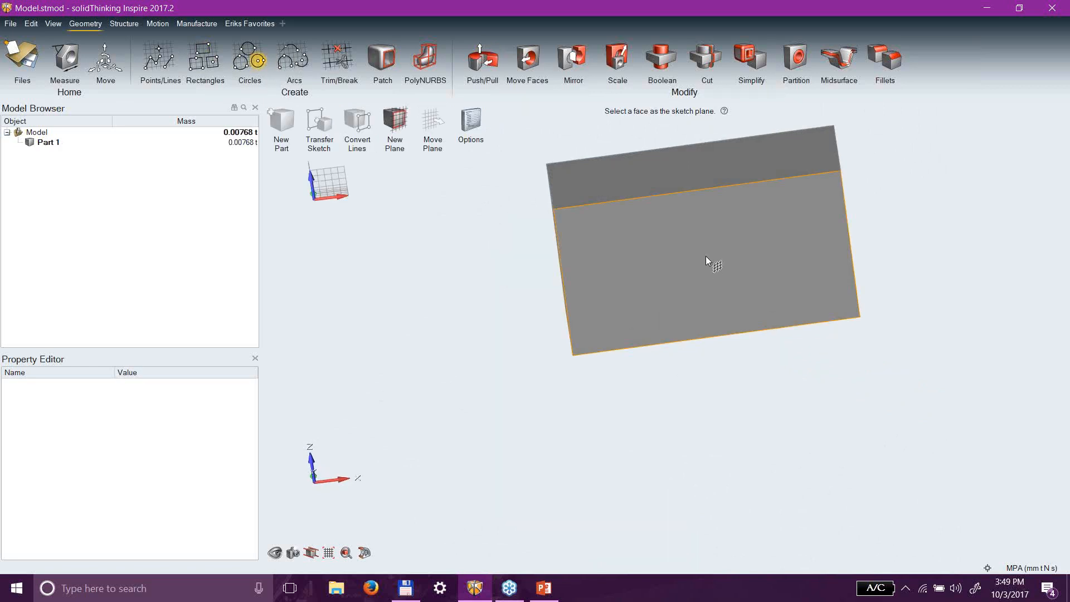
pyautogui.moveTo(506, 321)
pyautogui.mouseDown(button='right')
pyautogui.moveTo(582, 299)
pyautogui.moveTo(766, 317)
pyautogui.moveTo(771, 365)
pyautogui.moveTo(644, 411)
pyautogui.moveTo(449, 313)
pyautogui.moveTo(477, 267)
pyautogui.mouseUp(button='right')
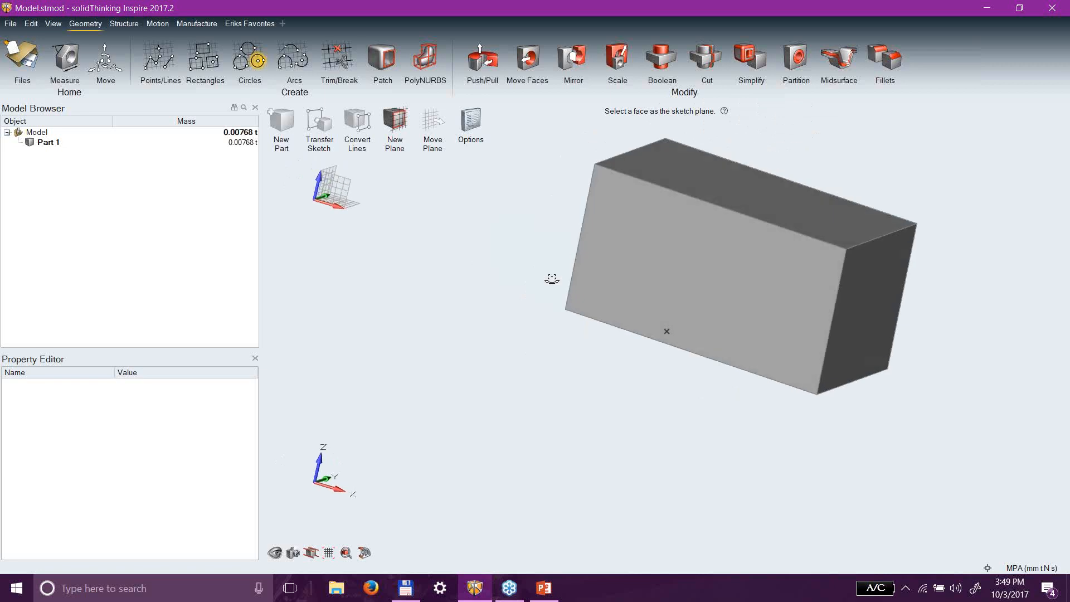
pyautogui.click(734, 275)
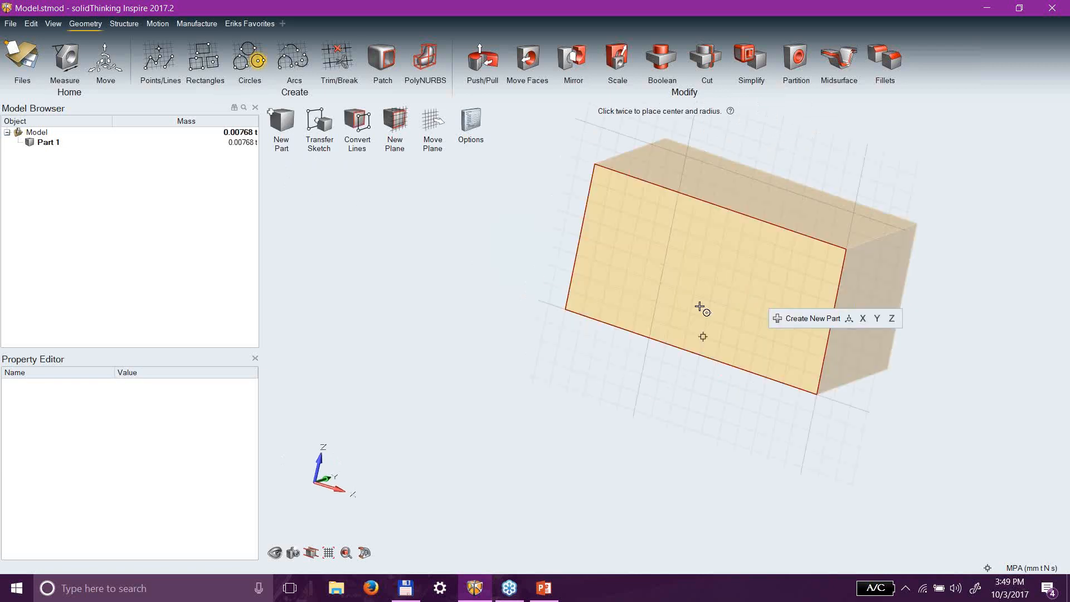
pyautogui.click(697, 276)
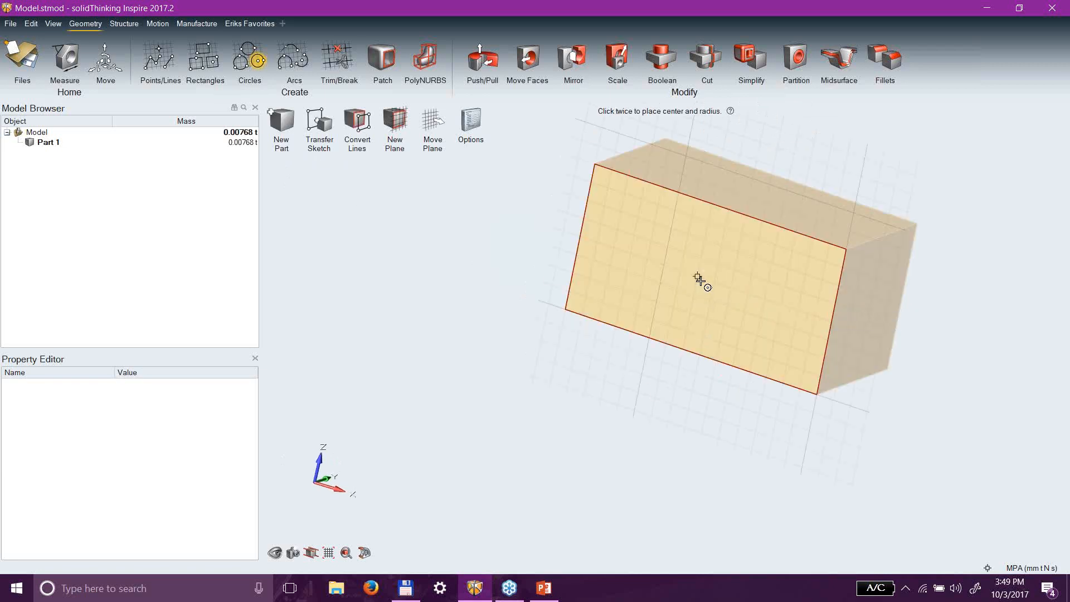
pyautogui.click(731, 277)
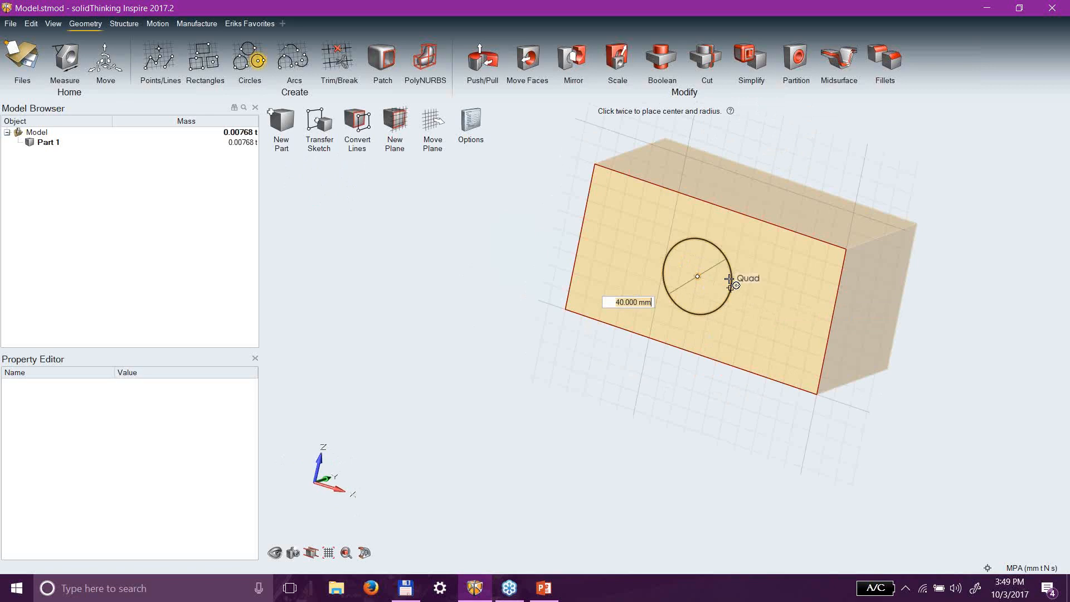
# Set the front-face circle's diameter to 35.75 mm and finish the sketch.
pyautogui.click(645, 302)
pyautogui.press('BackSpace')
pyautogui.press('BackSpace')
pyautogui.press('BackSpace')
pyautogui.press('BackSpace')
pyautogui.press('BackSpace')
pyautogui.press('BackSpace')
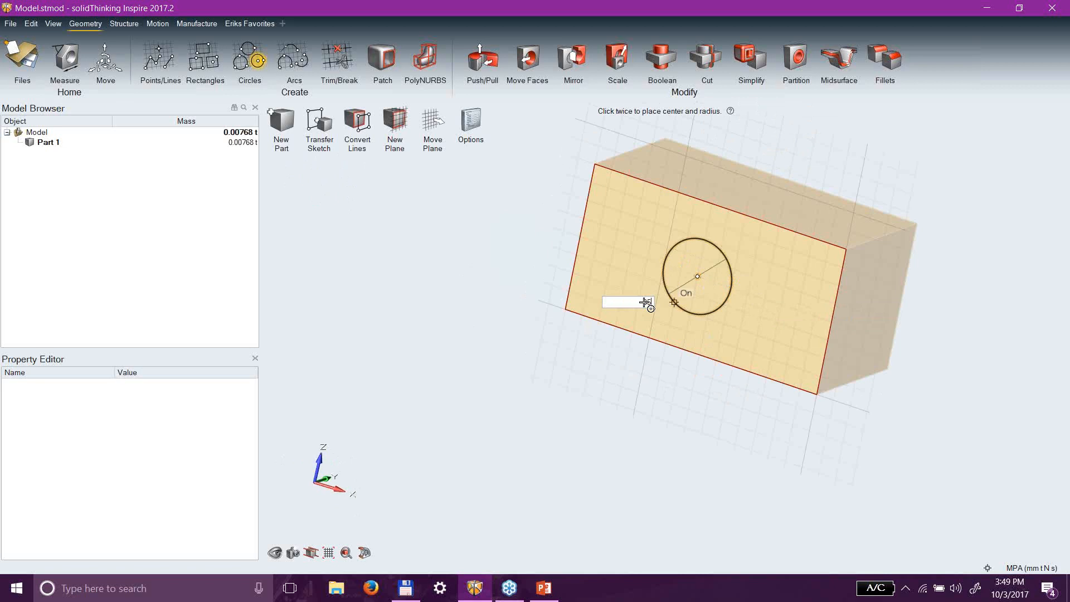
pyautogui.write('35.75')
pyautogui.press('Return')
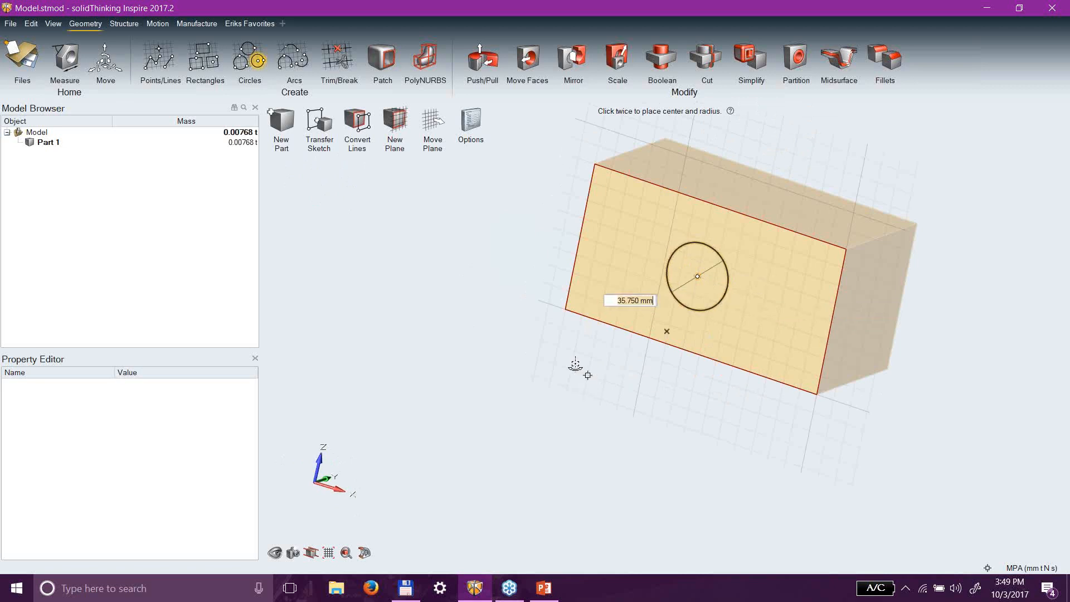
pyautogui.moveTo(583, 372); pyautogui.dragTo(576, 365, button='middle')
pyautogui.press('Escape')
pyautogui.press('Escape')
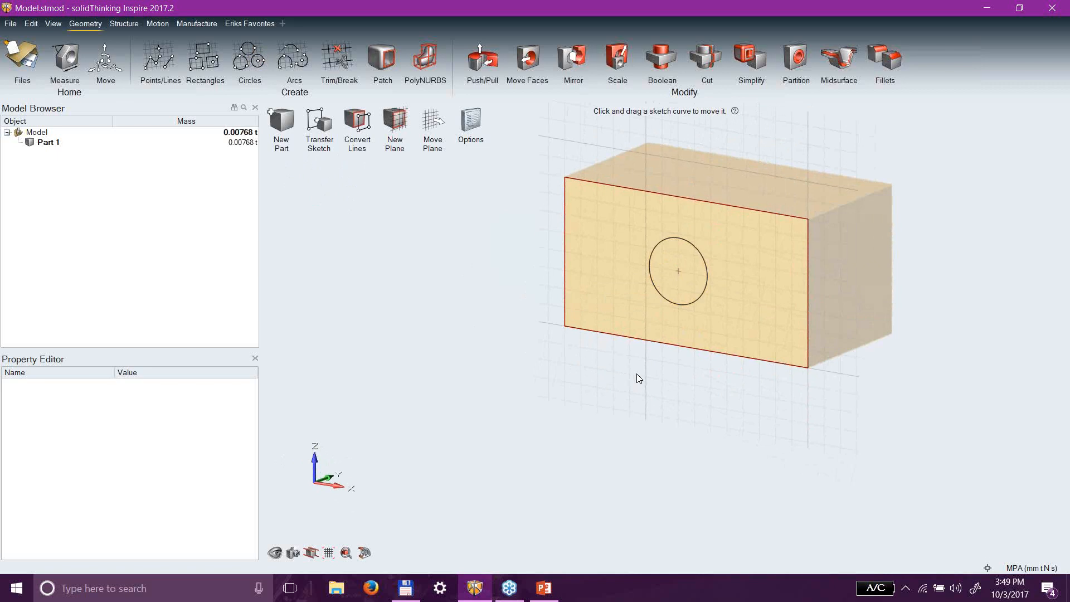
# Pull the circle outward 100 mm with Push/Pull, and push it back through the block to cut a through hole.
pyautogui.press('p')
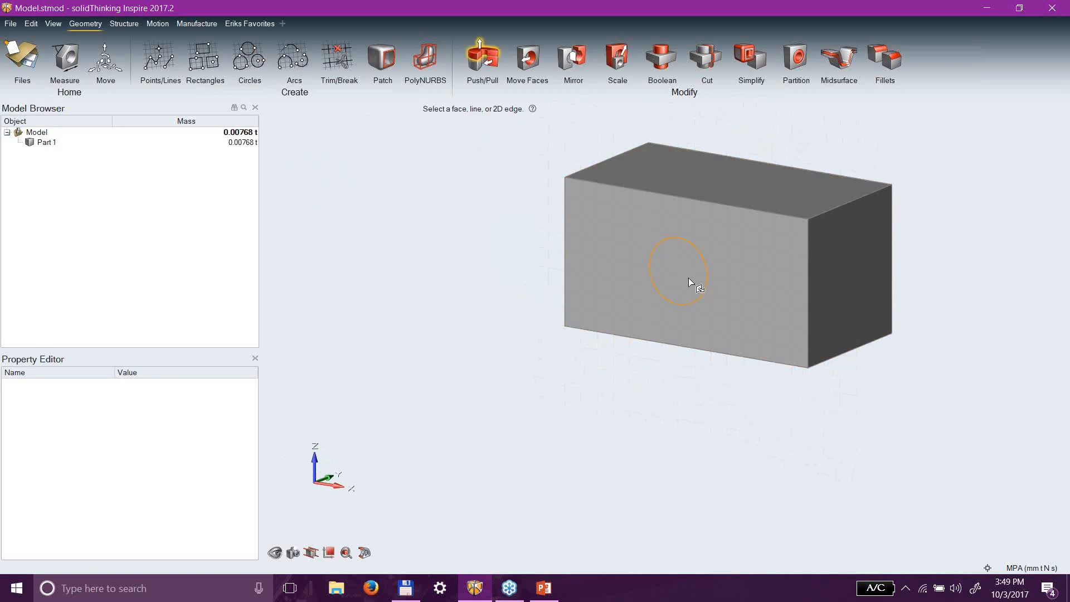
pyautogui.moveTo(684, 272); pyautogui.dragTo(580, 323)
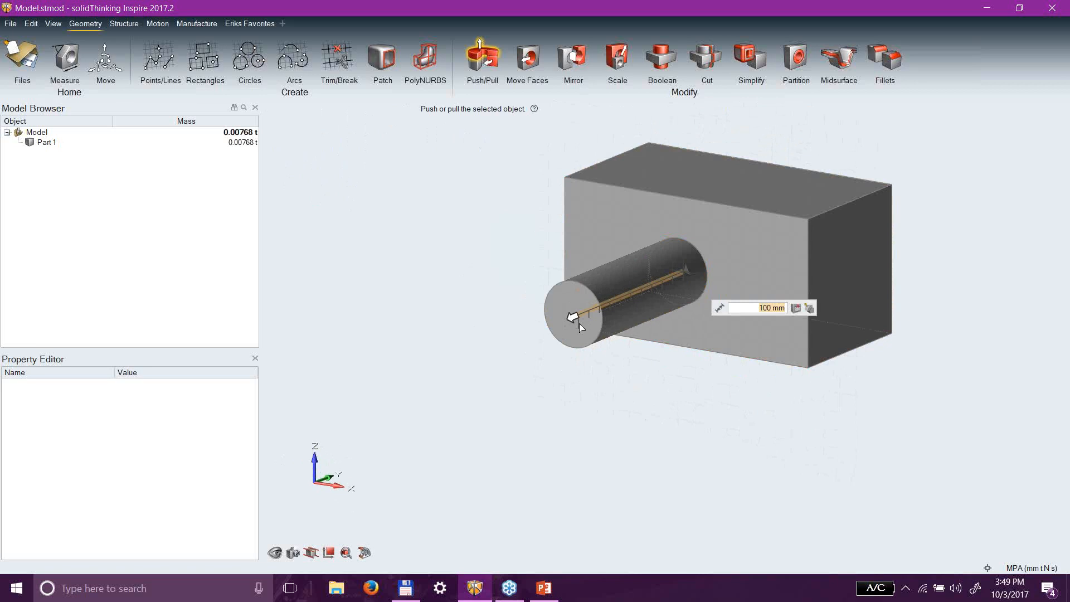
pyautogui.moveTo(580, 324); pyautogui.dragTo(886, 215)
# Sketch a circle about 40 mm in diameter near the middle of the block's top face and finish the sketch.
pyautogui.moveTo(630, 385); pyautogui.dragTo(671, 468, button='right')
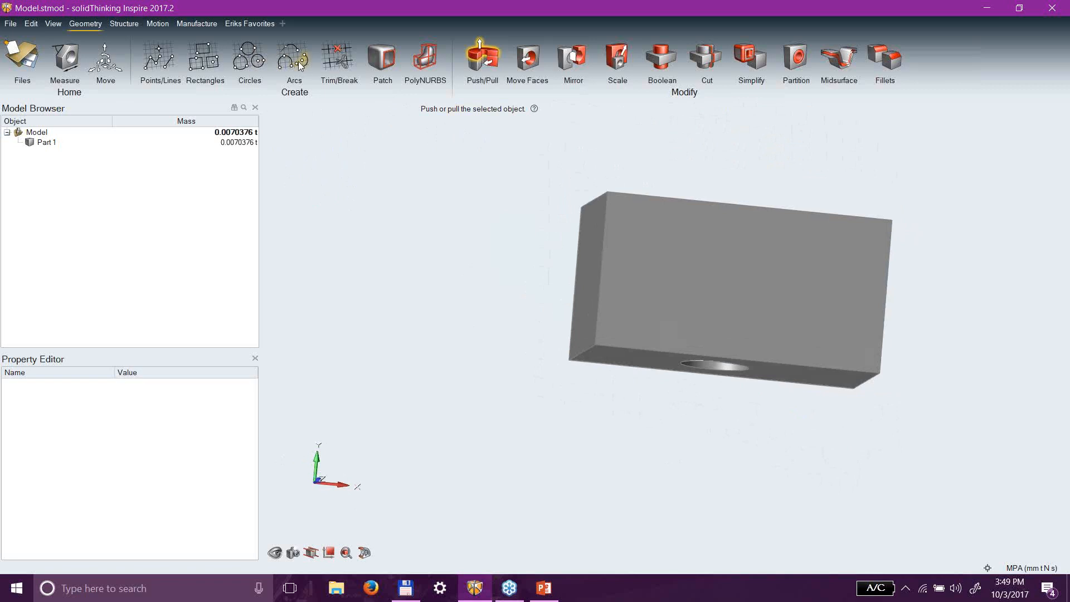
pyautogui.click(251, 60)
pyautogui.click(742, 282)
pyautogui.click(733, 281)
pyautogui.click(772, 283)
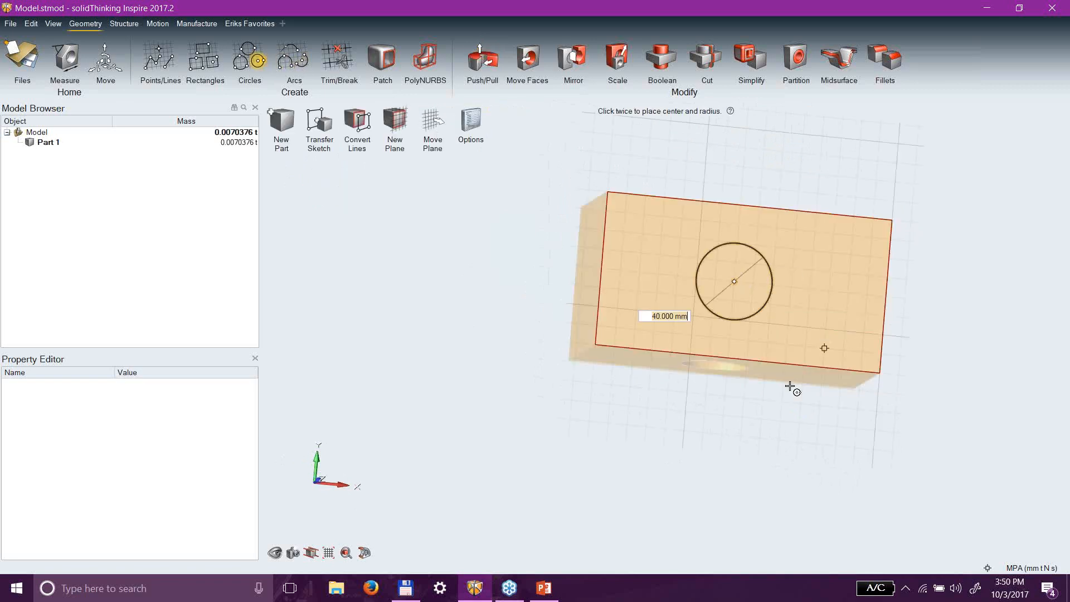
pyautogui.moveTo(717, 469); pyautogui.dragTo(743, 387, button='right')
pyautogui.rightClick(716, 403)
pyautogui.rightClick(701, 406)
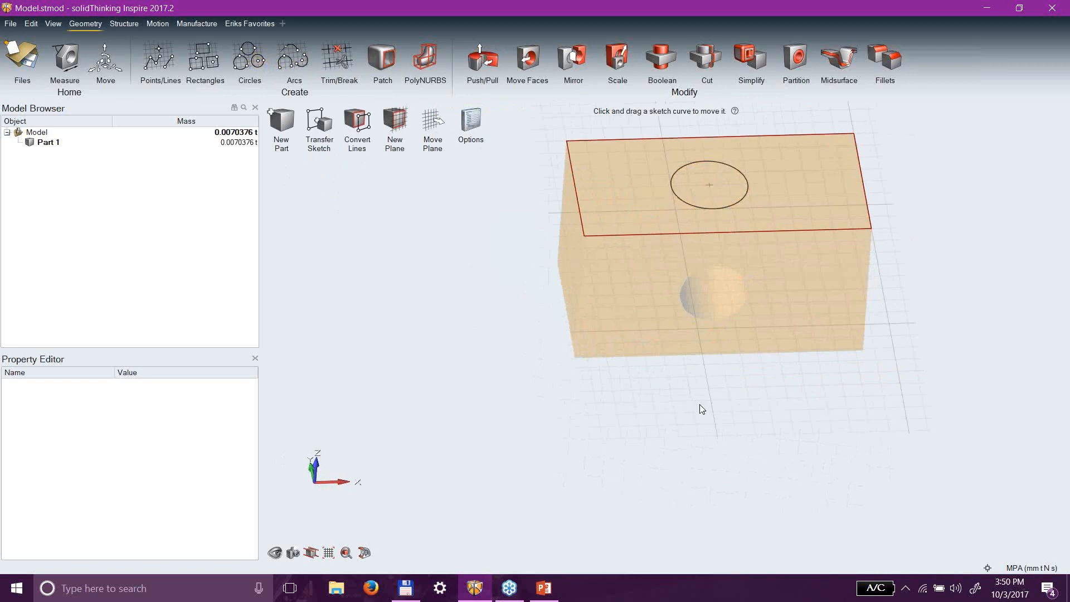
# Push the top-face circle down through the block to cut a vertical through hole.
pyautogui.rightClick(760, 396)
pyautogui.moveTo(701, 192); pyautogui.dragTo(739, 400)
pyautogui.moveTo(738, 456); pyautogui.dragTo(736, 279, button='right')
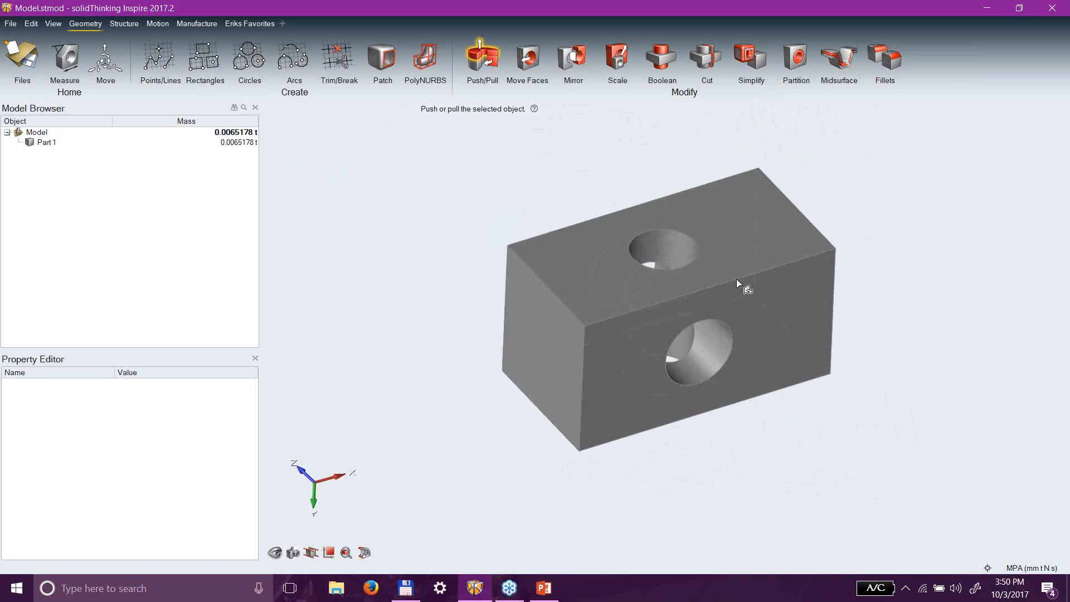
# Sketch a five-point zigzag line across the block's front face near its left end, running from the upper edge to the lower edge.
pyautogui.moveTo(925, 395); pyautogui.dragTo(828, 225, button='right')
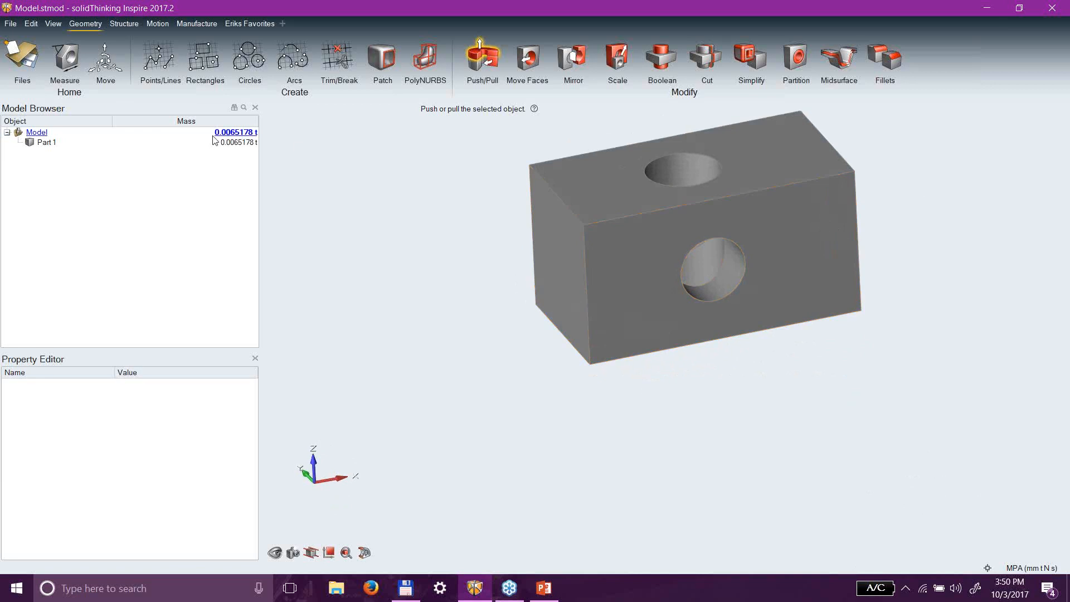
pyautogui.moveTo(725, 449); pyautogui.dragTo(691, 423, button='right')
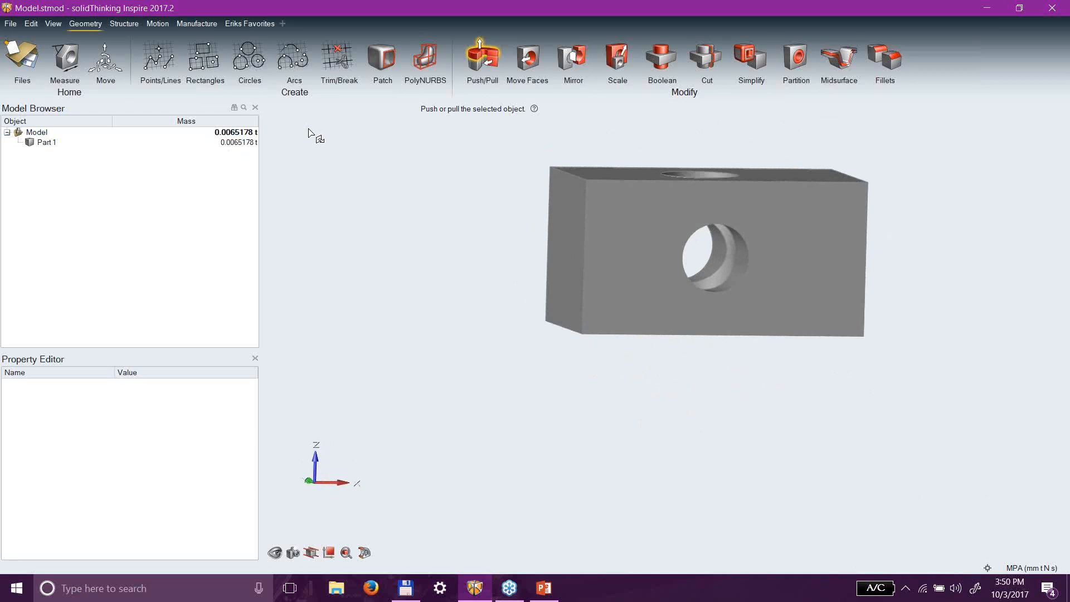
pyautogui.click(150, 67)
pyautogui.click(630, 242)
pyautogui.click(624, 180)
pyautogui.click(586, 217)
pyautogui.click(621, 276)
pyautogui.click(602, 296)
pyautogui.click(620, 334)
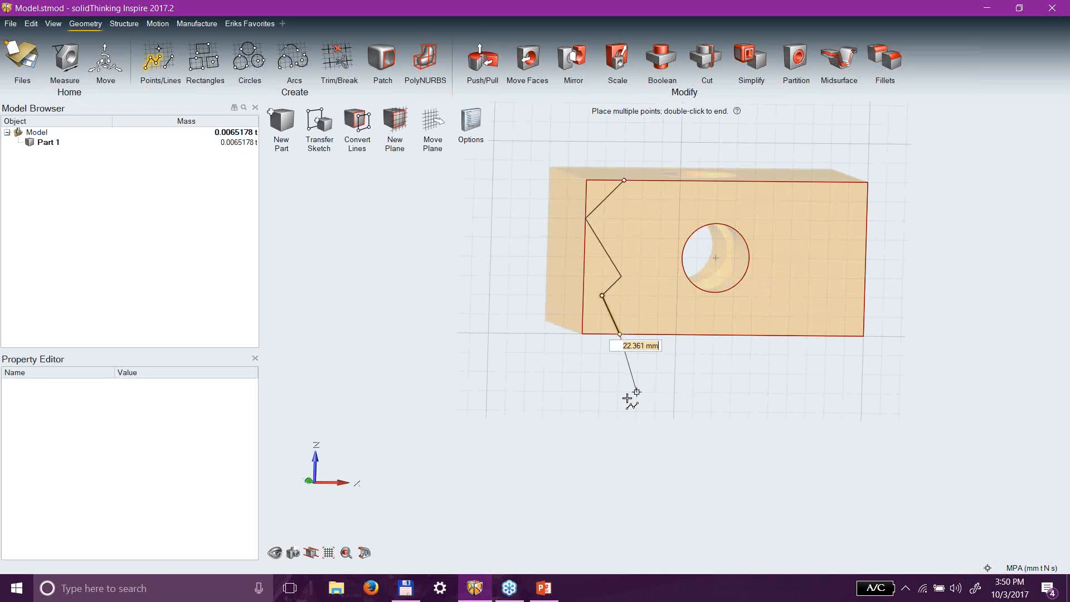
pyautogui.press('Escape')
pyautogui.press('Escape')
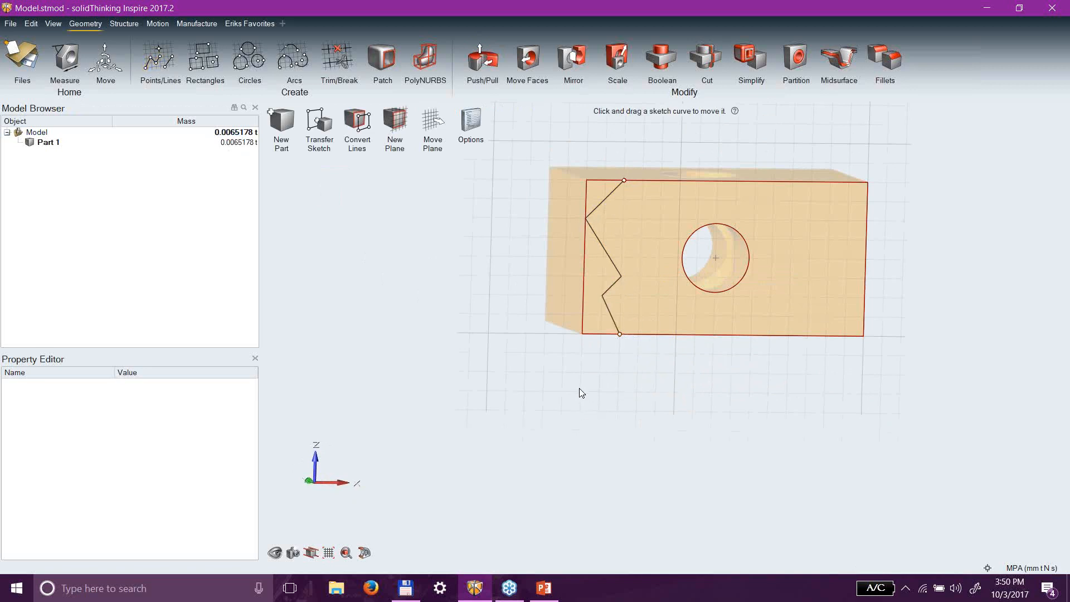
# Push the region outside the zigzag line through the block with Push/Pull to cut a notched end.
pyautogui.moveTo(579, 389); pyautogui.dragTo(571, 393, button='middle')
pyautogui.press('p')
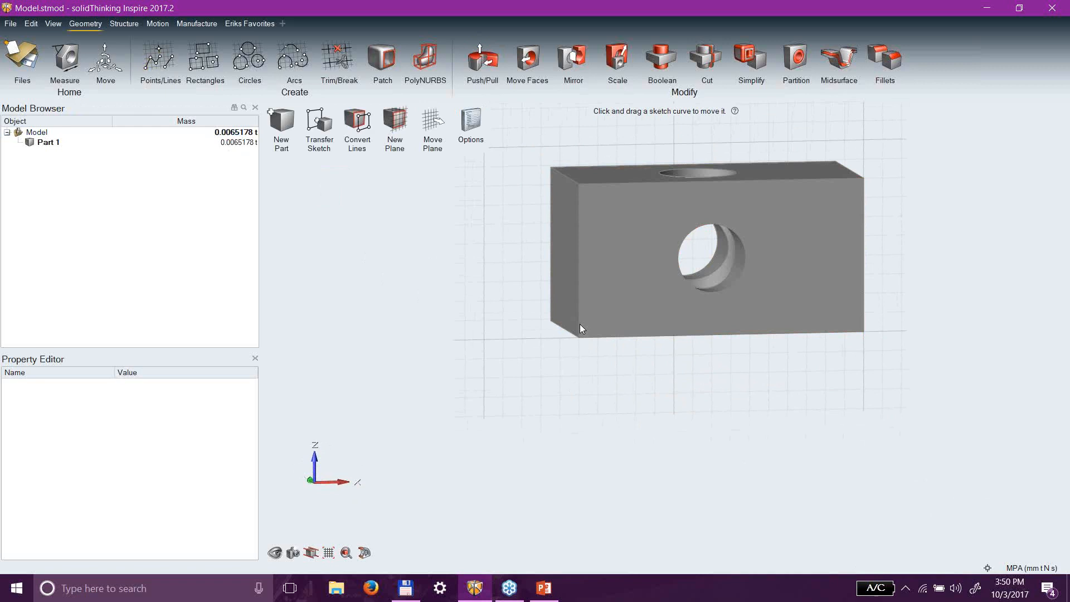
pyautogui.moveTo(588, 281)
pyautogui.mouseDown()
pyautogui.moveTo(426, 277)
pyautogui.moveTo(504, 249)
pyautogui.moveTo(579, 196)
pyautogui.moveTo(531, 194)
pyautogui.moveTo(568, 365)
pyautogui.mouseUp()
pyautogui.moveTo(569, 365); pyautogui.dragTo(677, 214, button='middle')
pyautogui.moveTo(677, 215); pyautogui.dragTo(628, 382, button='right')
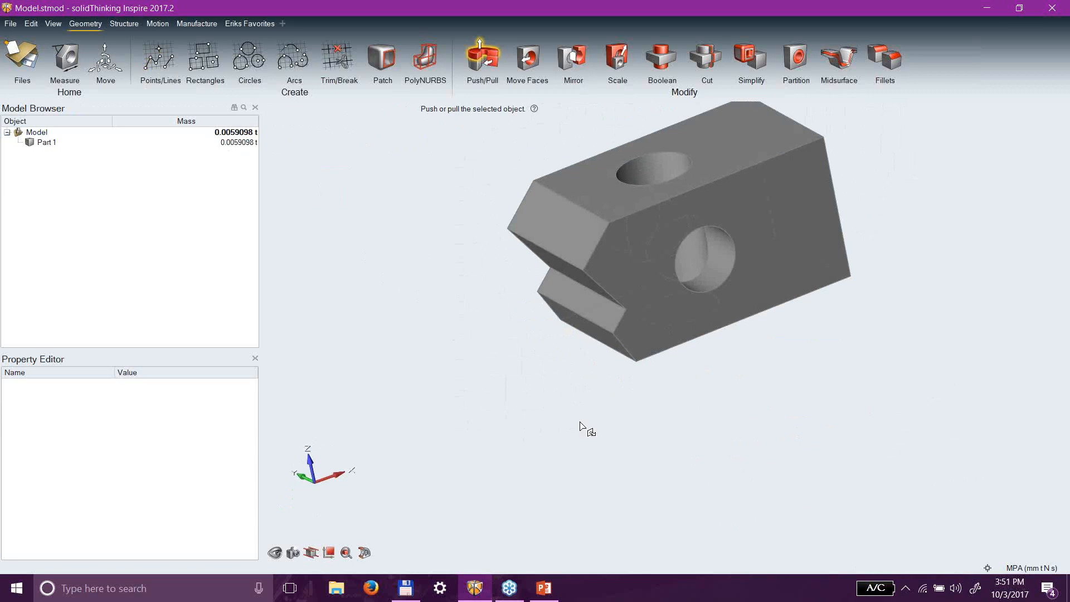
pyautogui.moveTo(534, 410)
pyautogui.mouseDown(button='right')
pyautogui.moveTo(528, 377)
pyautogui.moveTo(512, 388)
pyautogui.mouseUp(button='right')
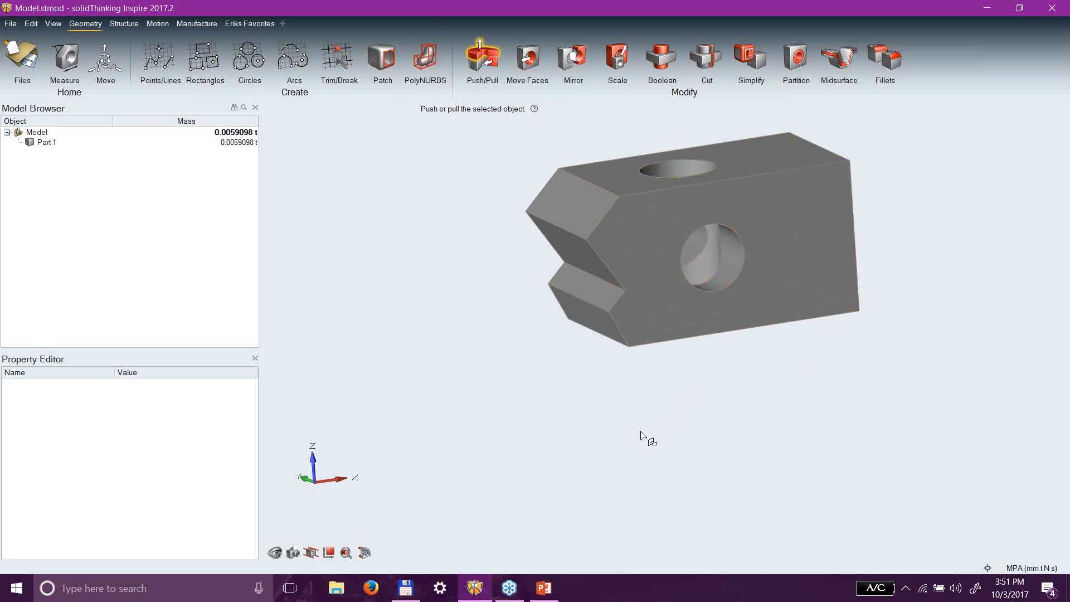
pyautogui.moveTo(630, 432); pyautogui.dragTo(570, 430, button='right')
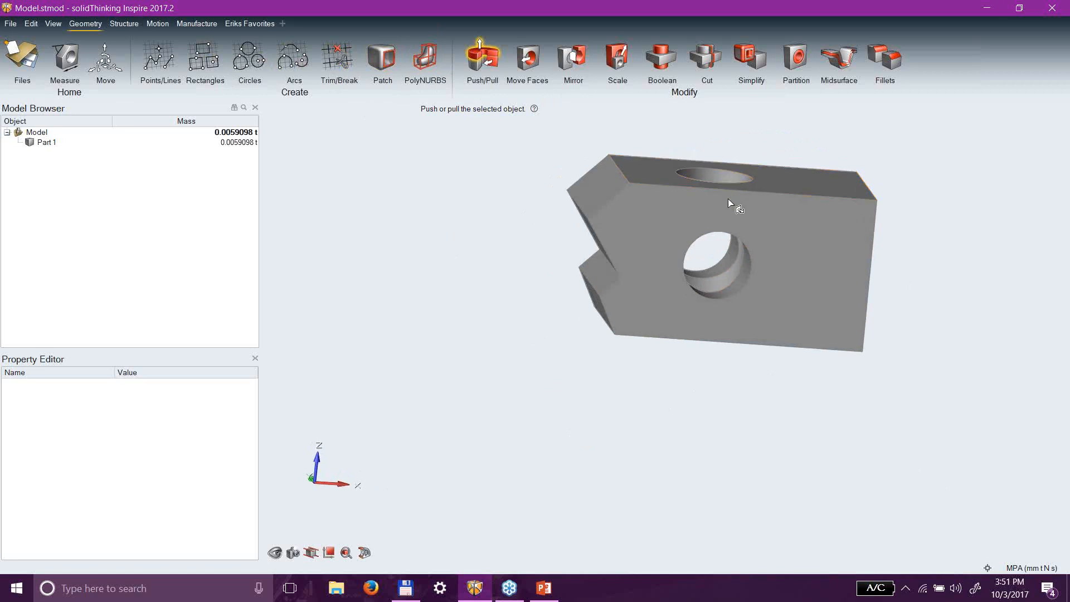
pyautogui.moveTo(451, 214); pyautogui.dragTo(485, 211, button='right')
pyautogui.scroll(5, 750, 243)
pyautogui.click(254, 53)
pyautogui.click(795, 253)
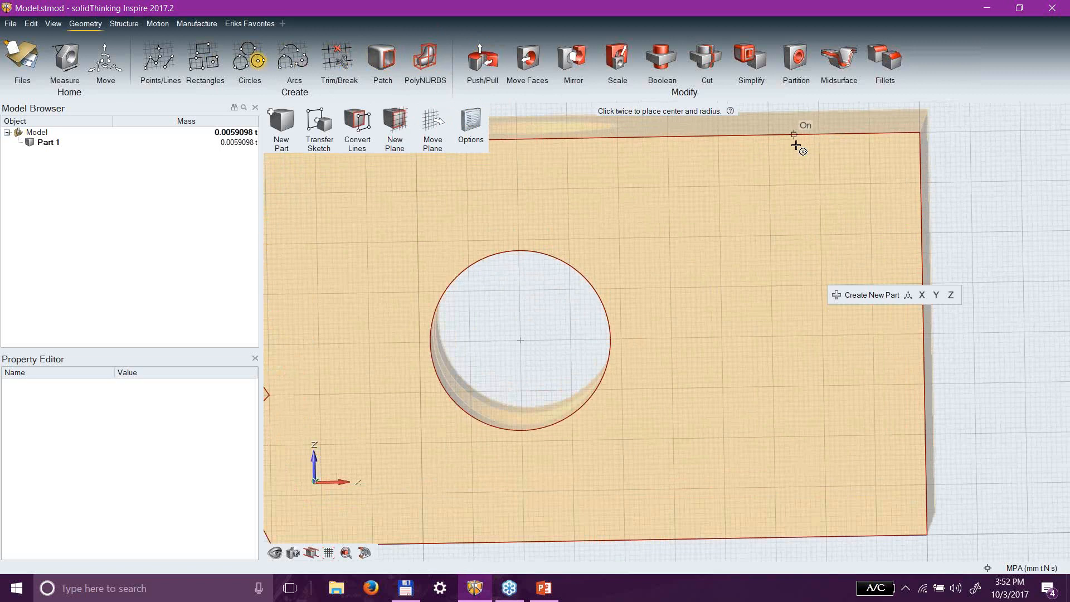
pyautogui.scroll(5, 796, 144)
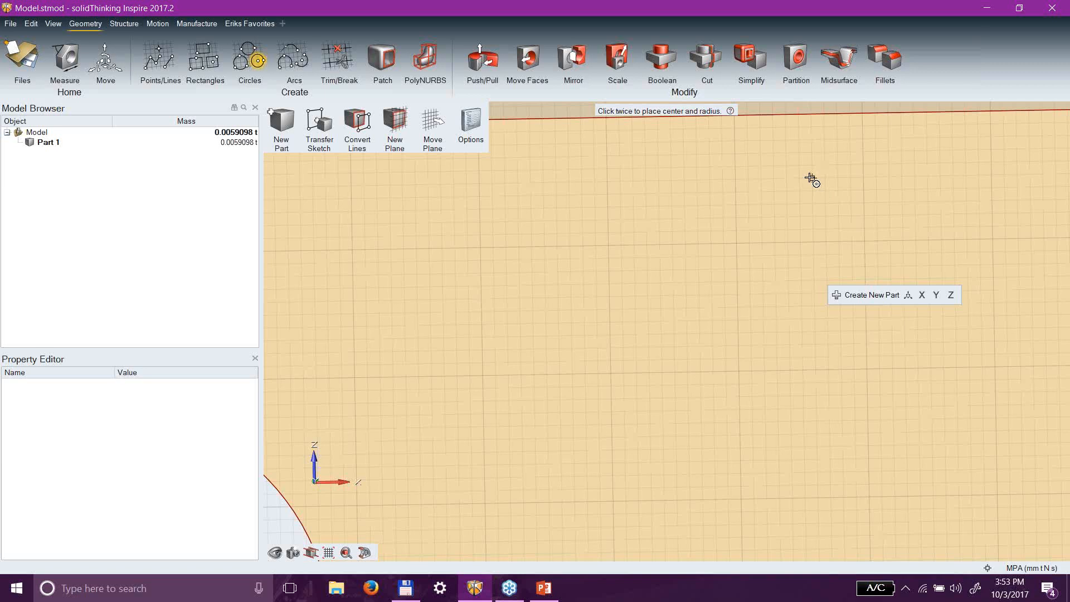
pyautogui.press('Escape')
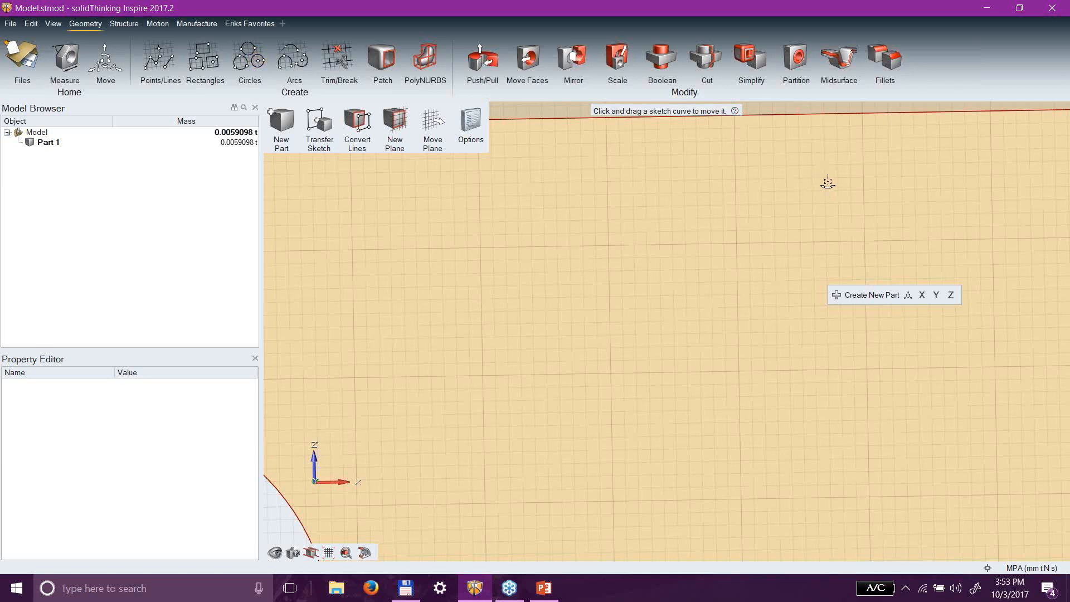
pyautogui.press('Escape')
# Shift the front section of the horizontal hole slightly toward the notched end along the X axis with Move Faces.
pyautogui.moveTo(838, 268)
pyautogui.mouseDown(button='middle')
pyautogui.moveTo(791, 280)
pyautogui.moveTo(610, 472)
pyautogui.mouseUp(button='middle')
pyautogui.scroll(-2, 611, 471)
pyautogui.scroll(-2, 611, 471)
pyautogui.moveTo(463, 392); pyautogui.dragTo(485, 375, button='middle')
pyautogui.press('f')
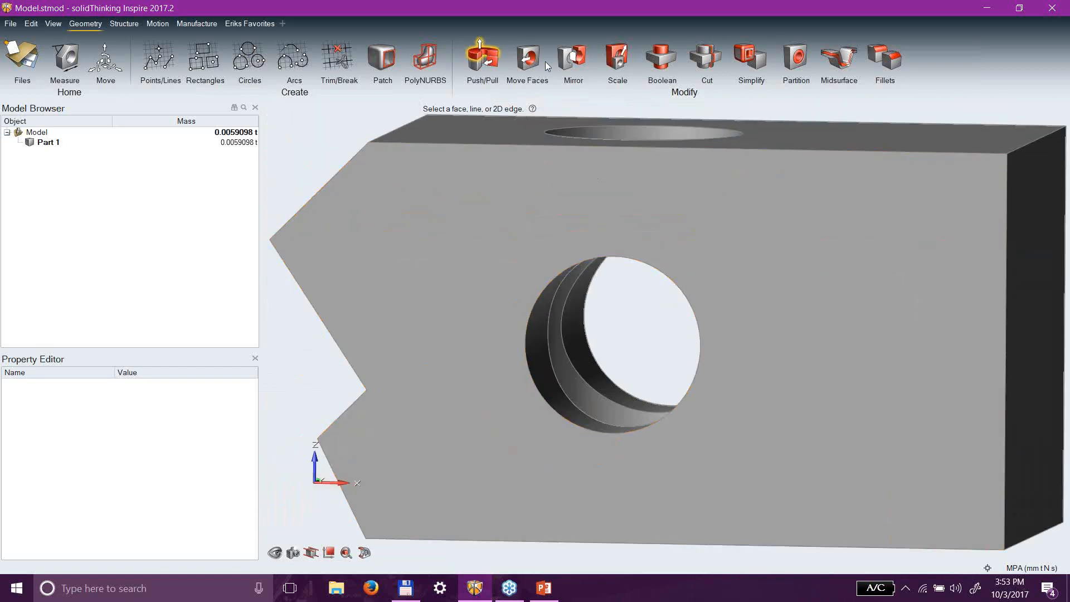
pyautogui.click(530, 59)
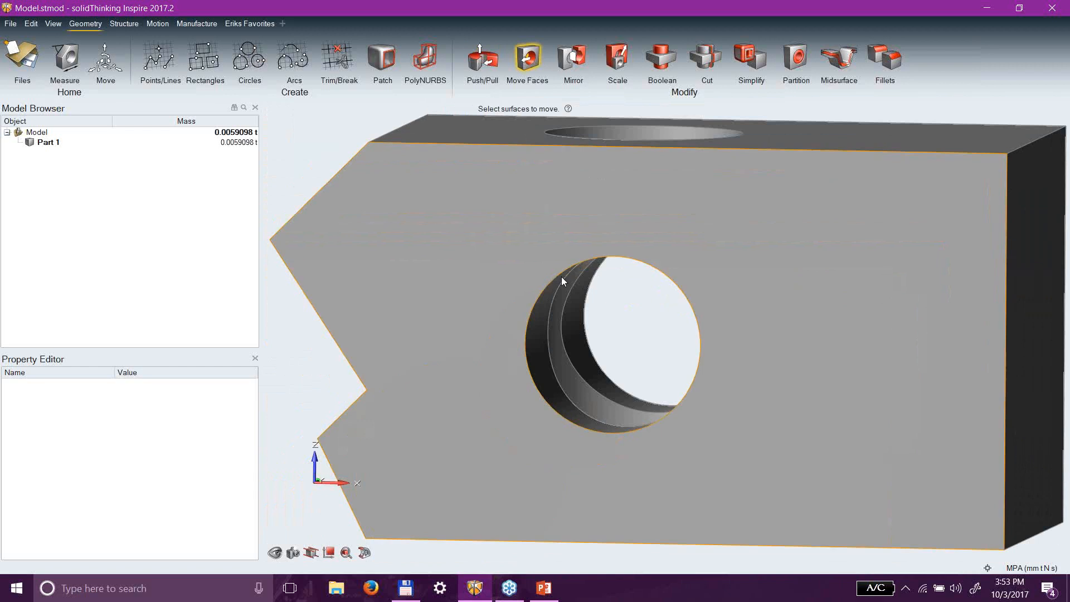
pyautogui.click(542, 352)
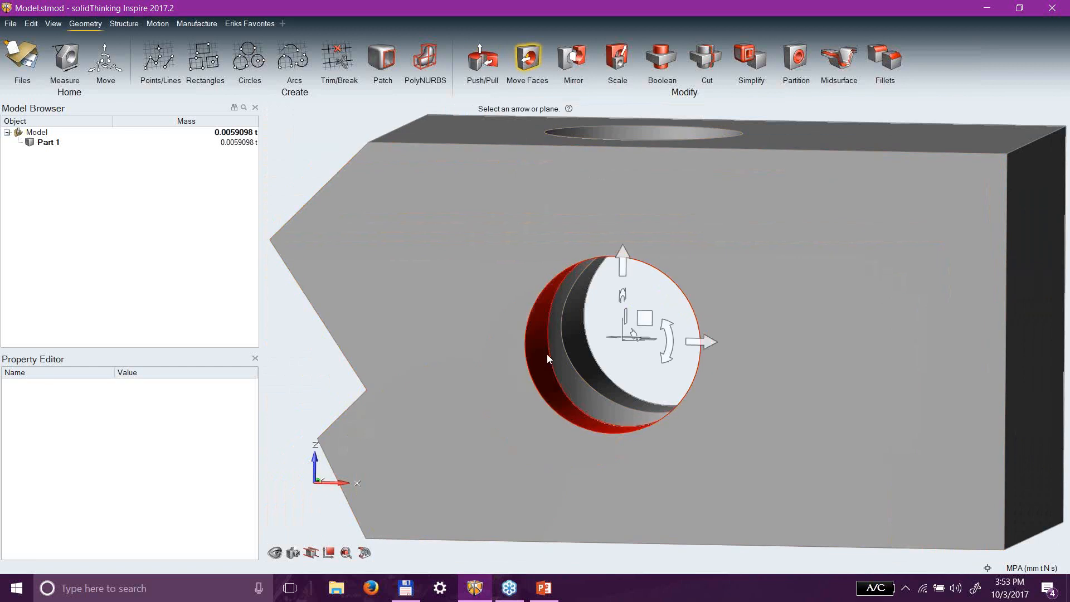
pyautogui.click(705, 342)
pyautogui.moveTo(705, 342)
pyautogui.mouseDown()
pyautogui.moveTo(625, 340)
pyautogui.moveTo(806, 344)
pyautogui.moveTo(684, 340)
pyautogui.moveTo(702, 342)
pyautogui.mouseUp()
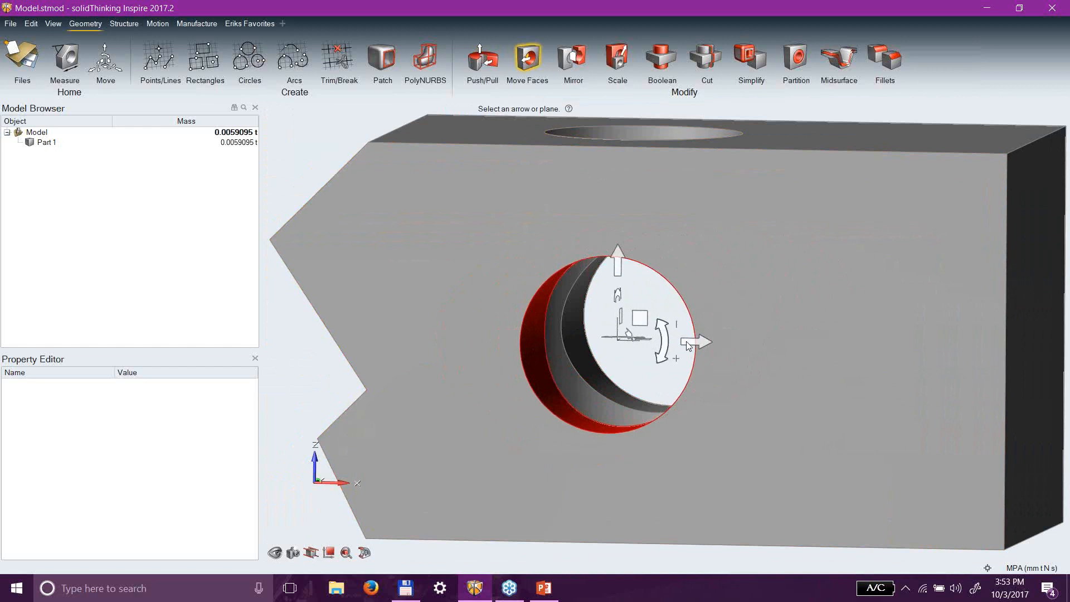
pyautogui.moveTo(541, 381); pyautogui.dragTo(537, 357, button='middle')
pyautogui.scroll(-4, 835, 317)
pyautogui.click(493, 221)
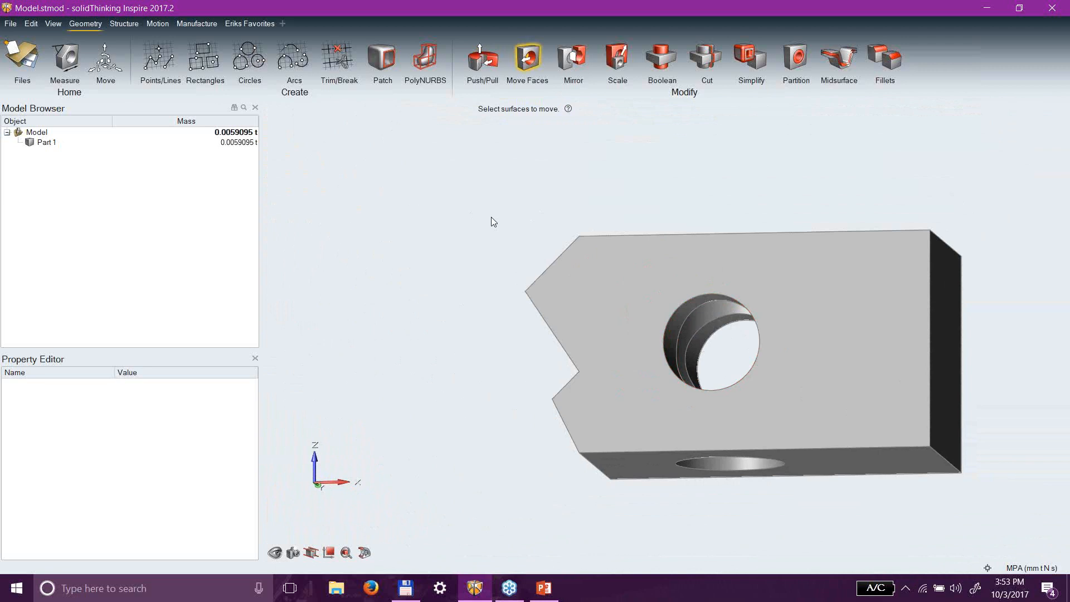
# Pull the block's flat end face outward 7 mm with Push/Pull.
pyautogui.click(484, 58)
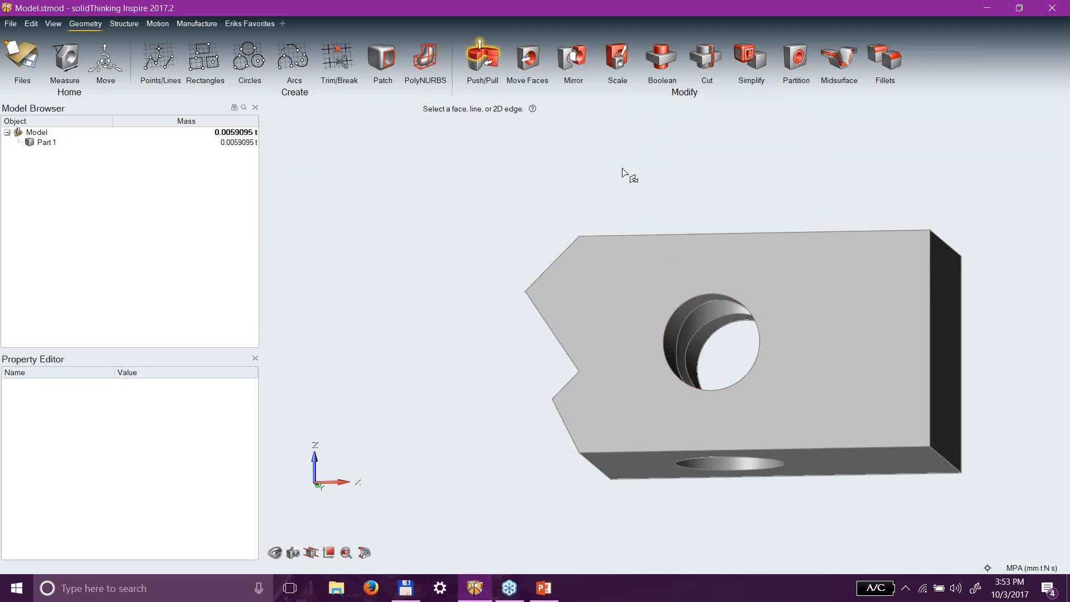
pyautogui.moveTo(597, 246); pyautogui.dragTo(548, 170, button='right')
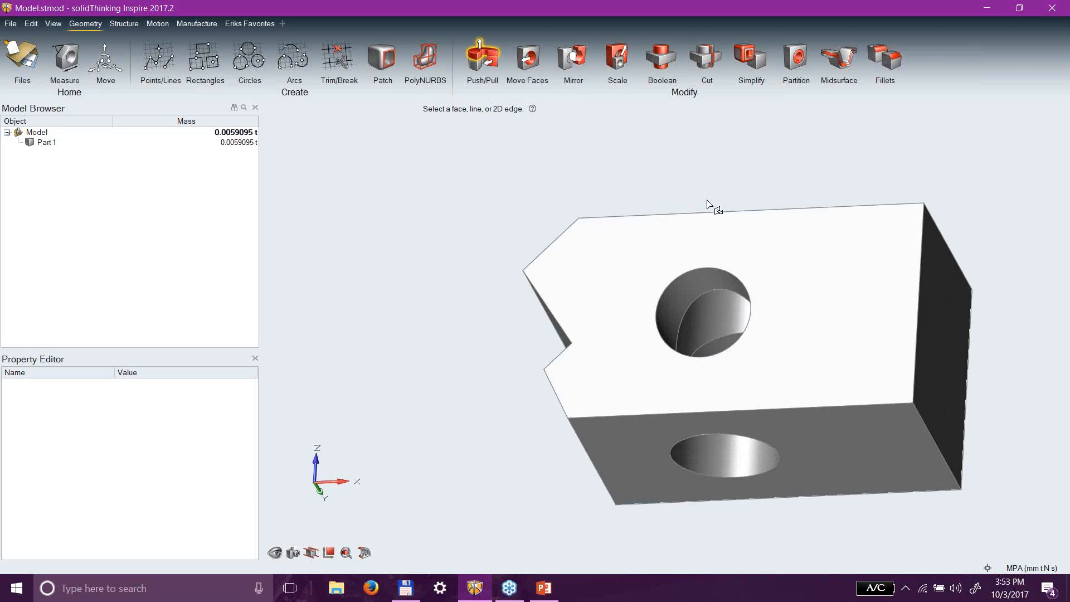
pyautogui.click(941, 320)
pyautogui.click(941, 323)
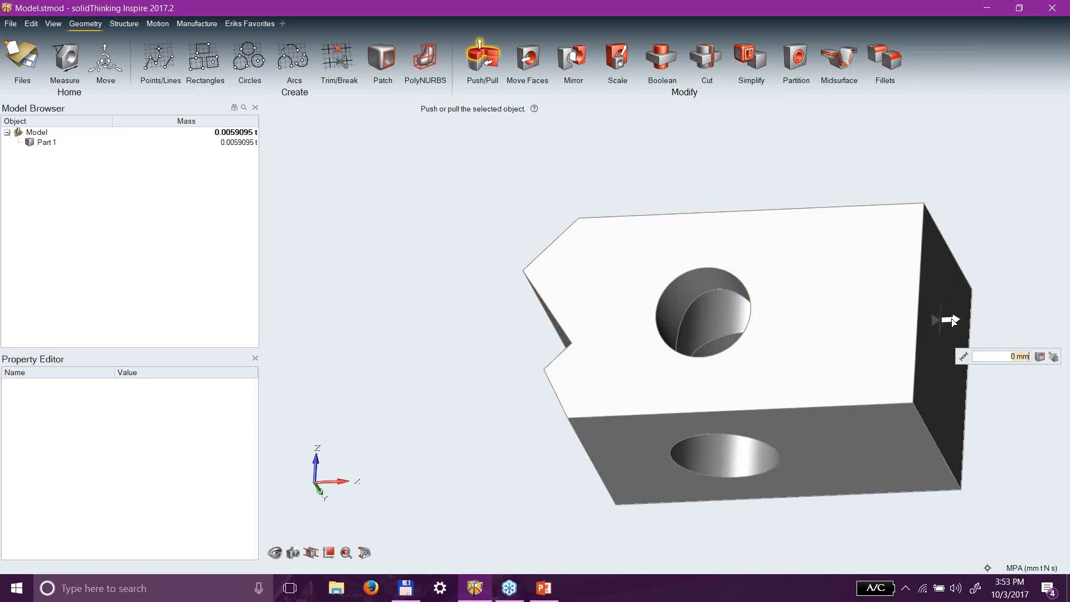
pyautogui.moveTo(956, 322)
pyautogui.mouseDown()
pyautogui.moveTo(1003, 320)
pyautogui.moveTo(896, 324)
pyautogui.moveTo(967, 321)
pyautogui.mouseUp()
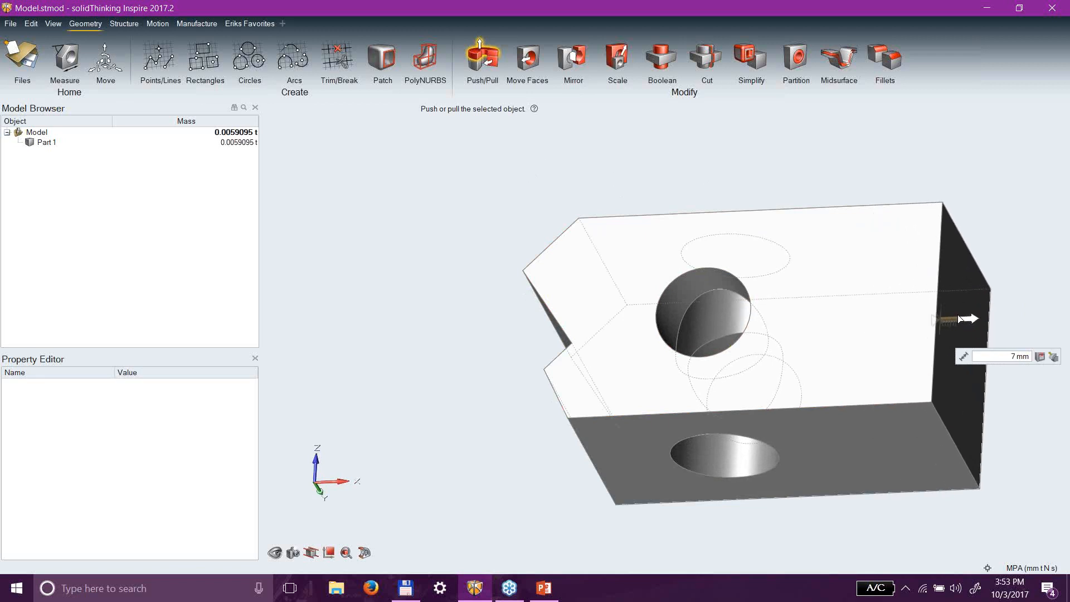
pyautogui.moveTo(680, 157)
pyautogui.mouseDown(button='right')
pyautogui.moveTo(633, 191)
pyautogui.moveTo(696, 234)
pyautogui.mouseUp(button='right')
pyautogui.moveTo(696, 234); pyautogui.dragTo(651, 232, button='middle')
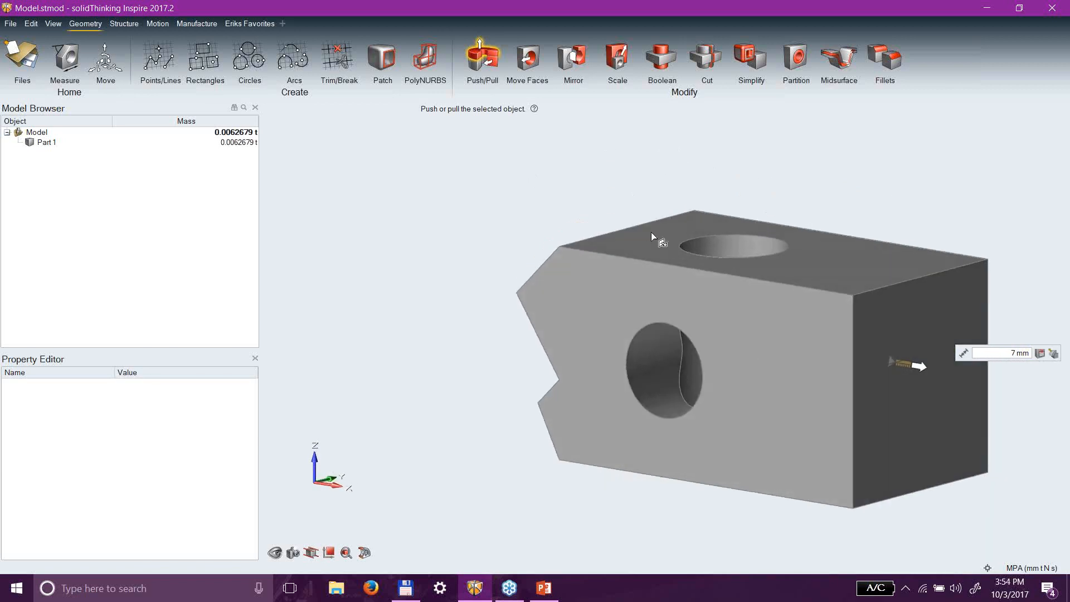
# Try pulling the flat end face out to 27 mm as a separate new part, and delete that part.
pyautogui.press('f')
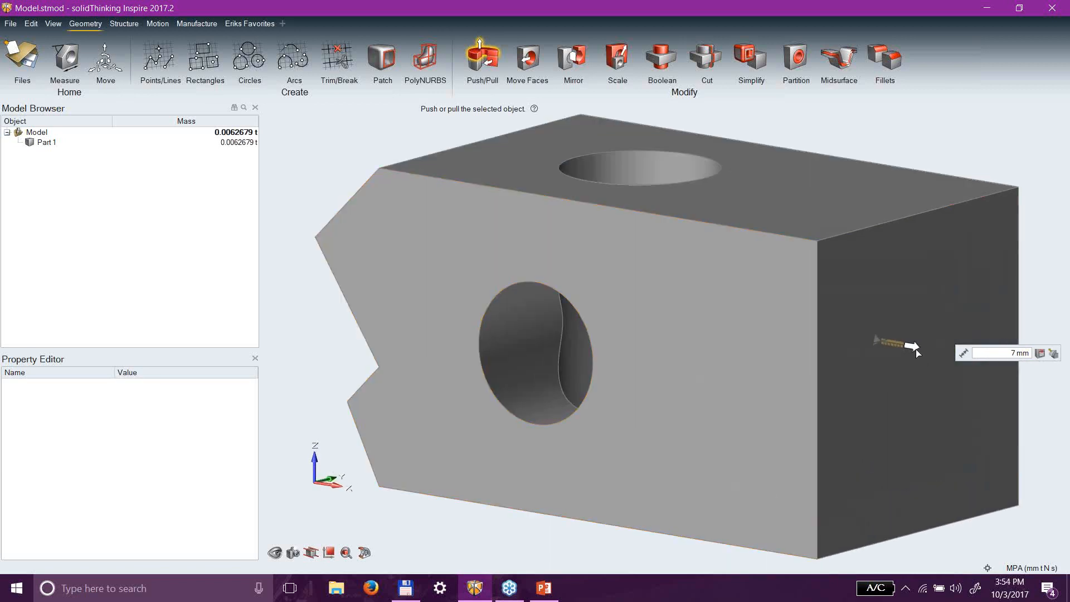
pyautogui.moveTo(914, 347); pyautogui.dragTo(963, 372)
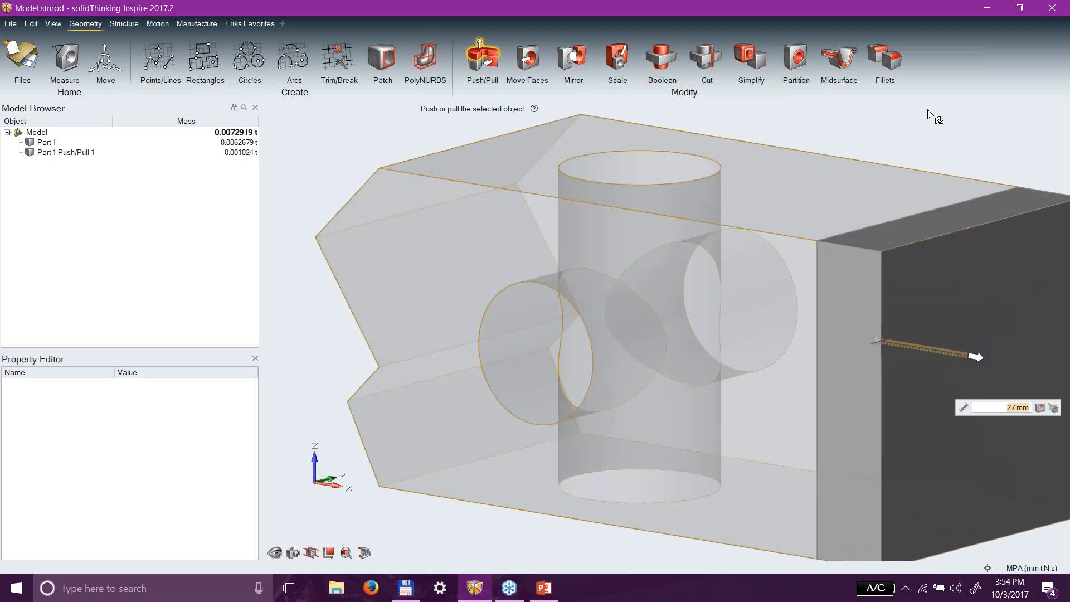
pyautogui.press('Escape')
pyautogui.click(869, 320)
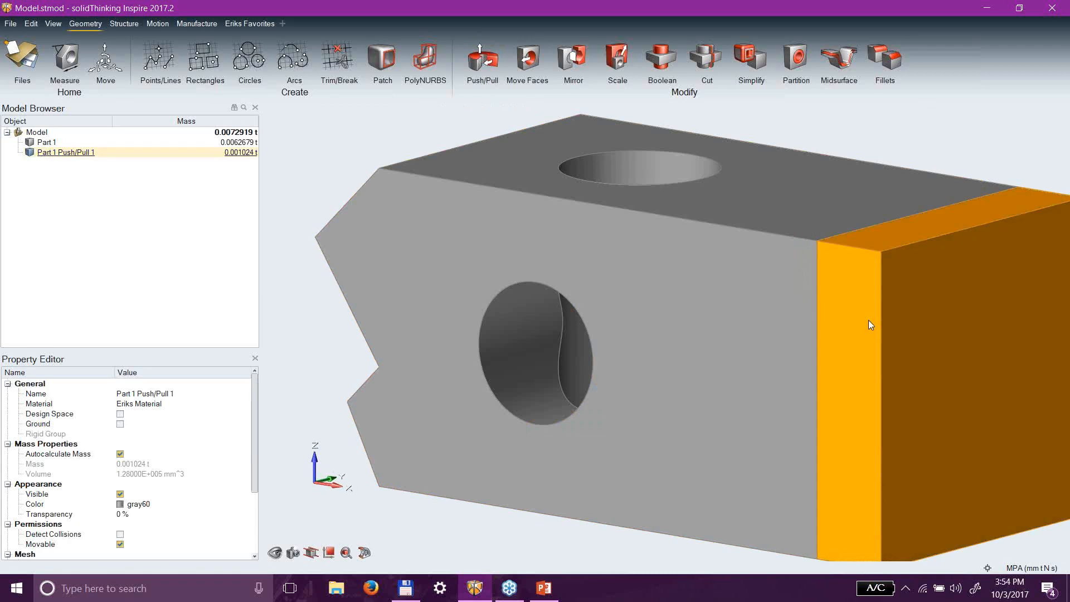
pyautogui.click(768, 327)
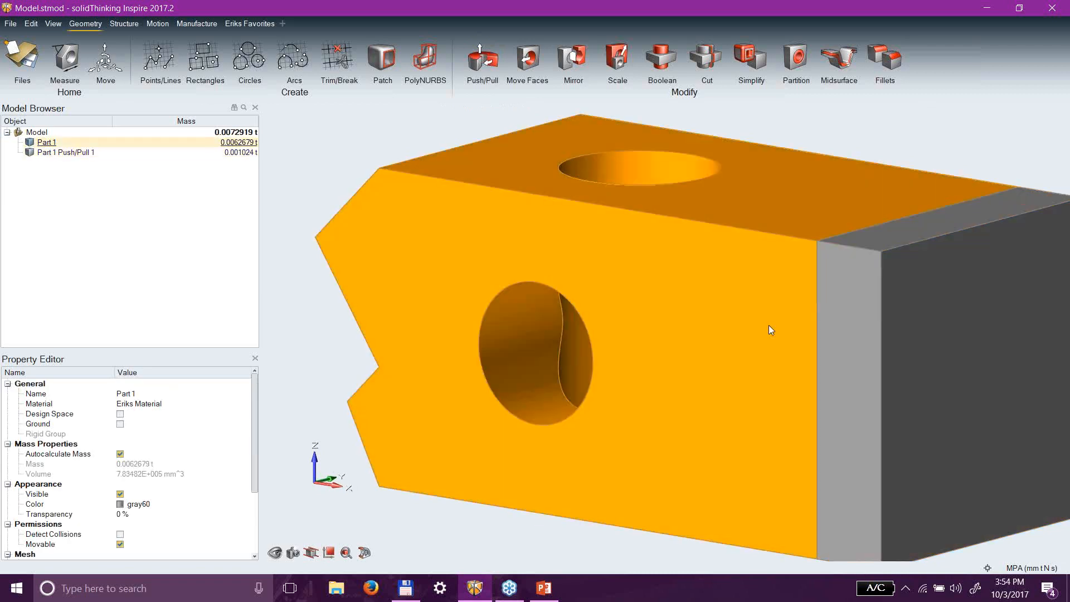
pyautogui.click(853, 341)
pyautogui.press('Delete')
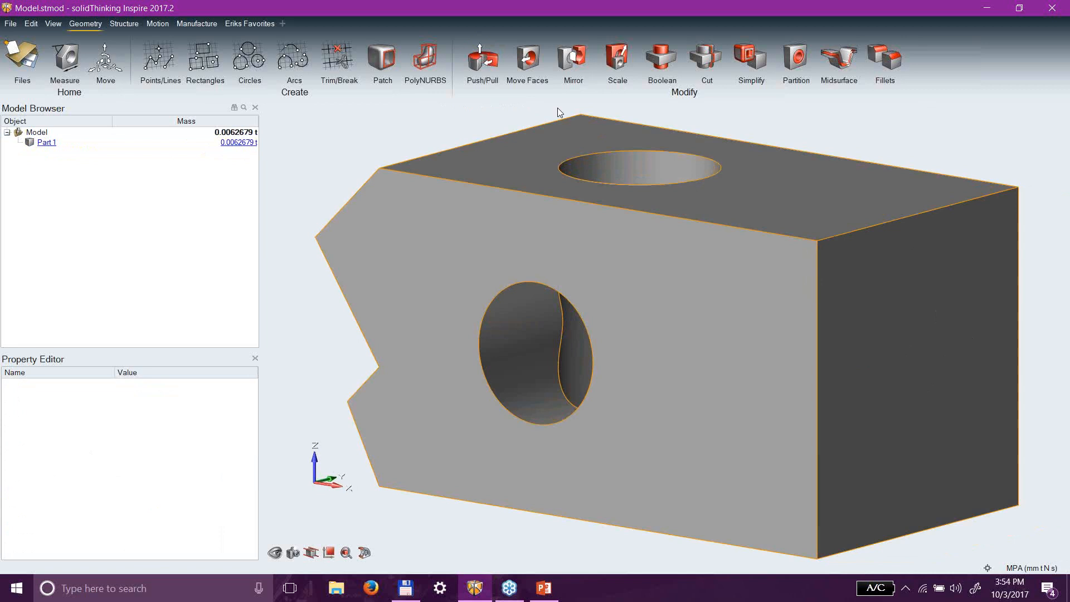
# Pull the flat end face outward 2 mm with Push/Pull as a separate new part and select that part.
pyautogui.press('p')
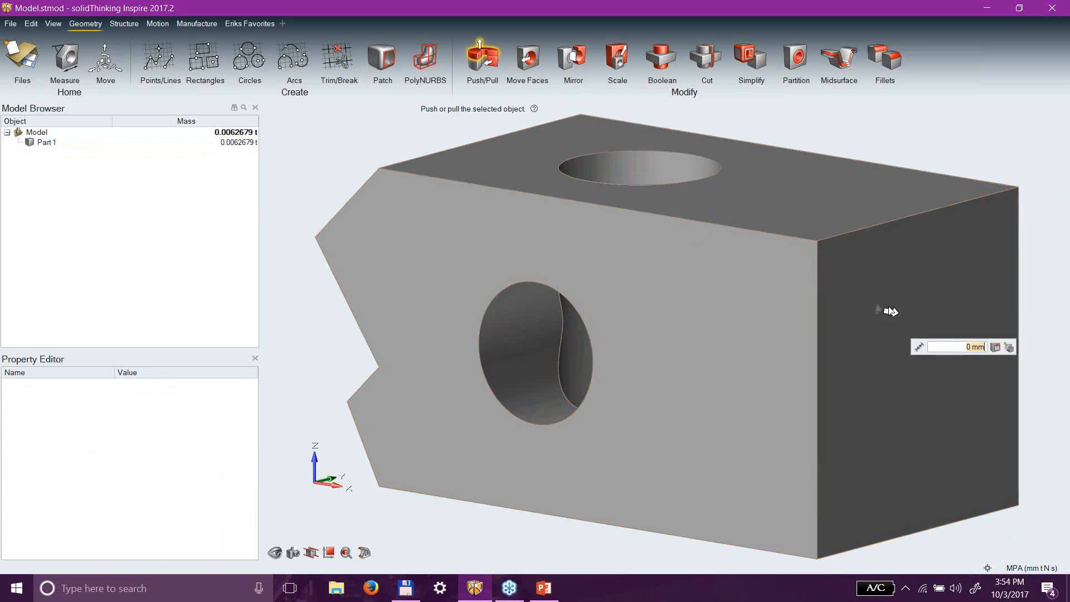
pyautogui.moveTo(893, 310); pyautogui.dragTo(909, 320)
pyautogui.write('2')
pyautogui.press('Return')
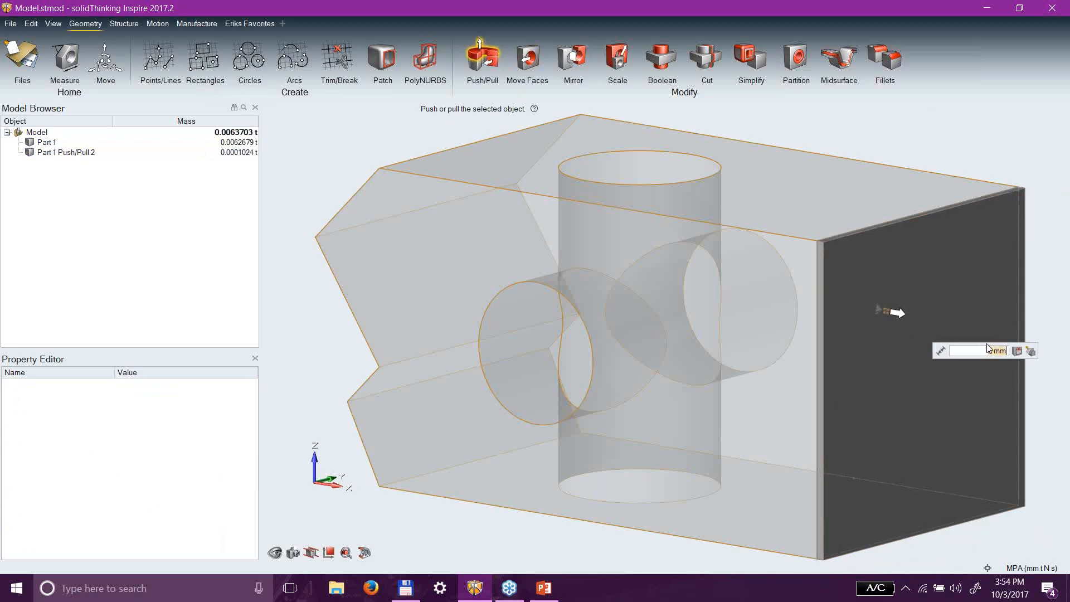
pyautogui.rightClick(968, 137)
pyautogui.rightClick(968, 137)
pyautogui.click(902, 268)
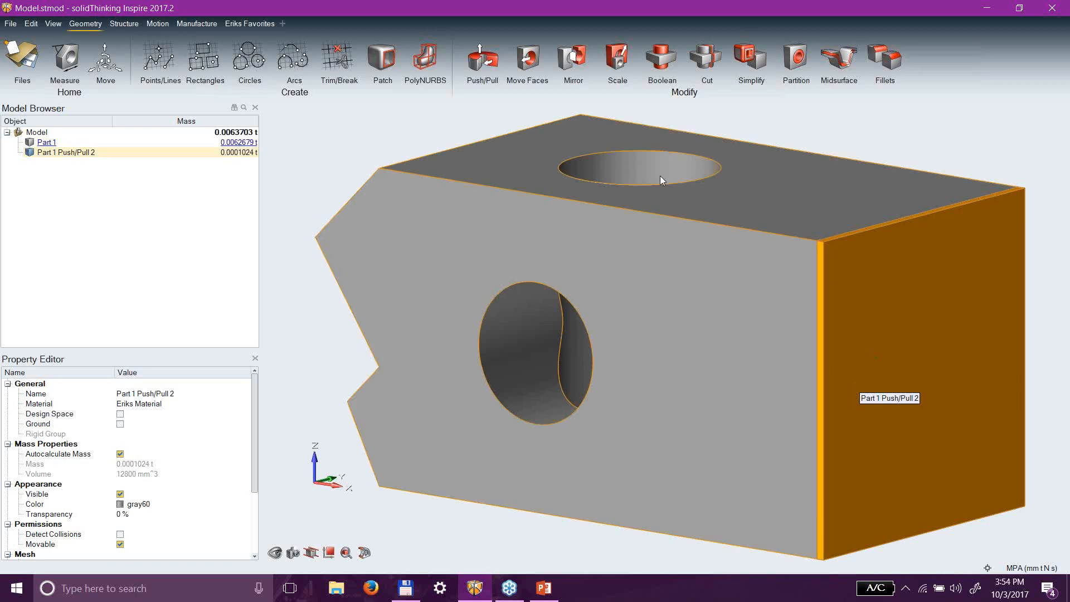
# Revolve the block's top face upward 10 degrees about its front edge.
pyautogui.click(492, 64)
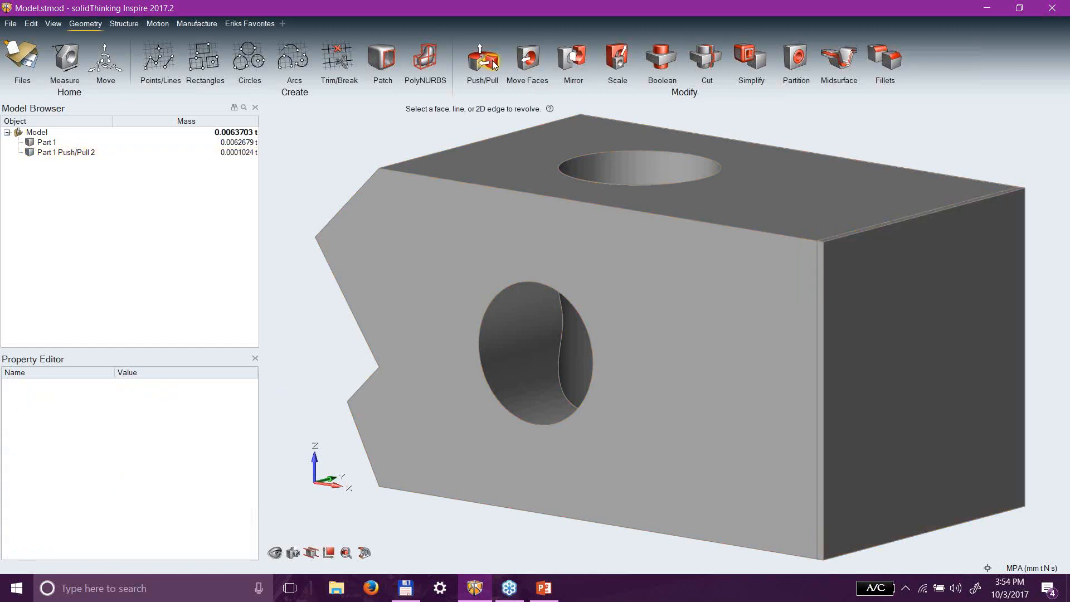
pyautogui.click(747, 228)
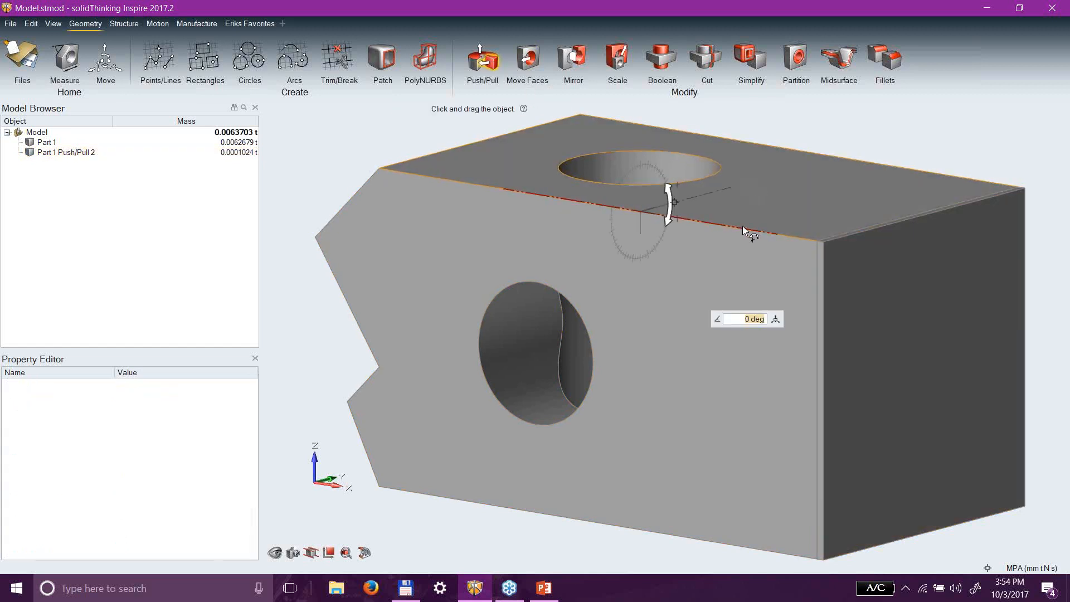
pyautogui.moveTo(668, 188)
pyautogui.mouseDown()
pyautogui.moveTo(642, 168)
pyautogui.moveTo(574, 175)
pyautogui.moveTo(600, 159)
pyautogui.moveTo(636, 157)
pyautogui.moveTo(666, 178)
pyautogui.mouseUp()
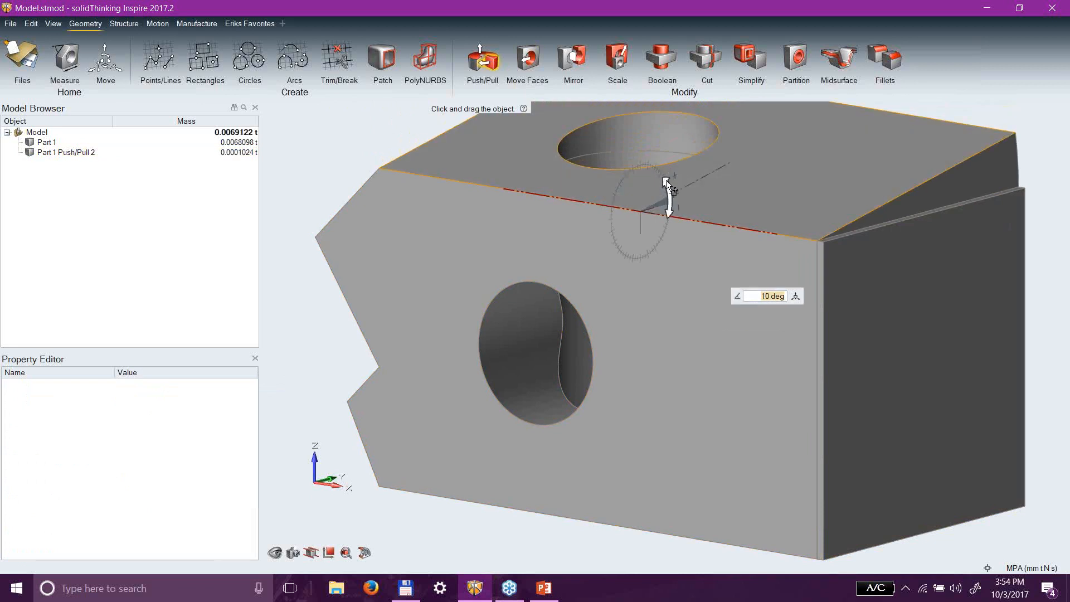
# Continue revolving the top face to 140 degrees about the front edge as a separate new part, and check the resulting parts.
pyautogui.moveTo(667, 179); pyautogui.dragTo(572, 189)
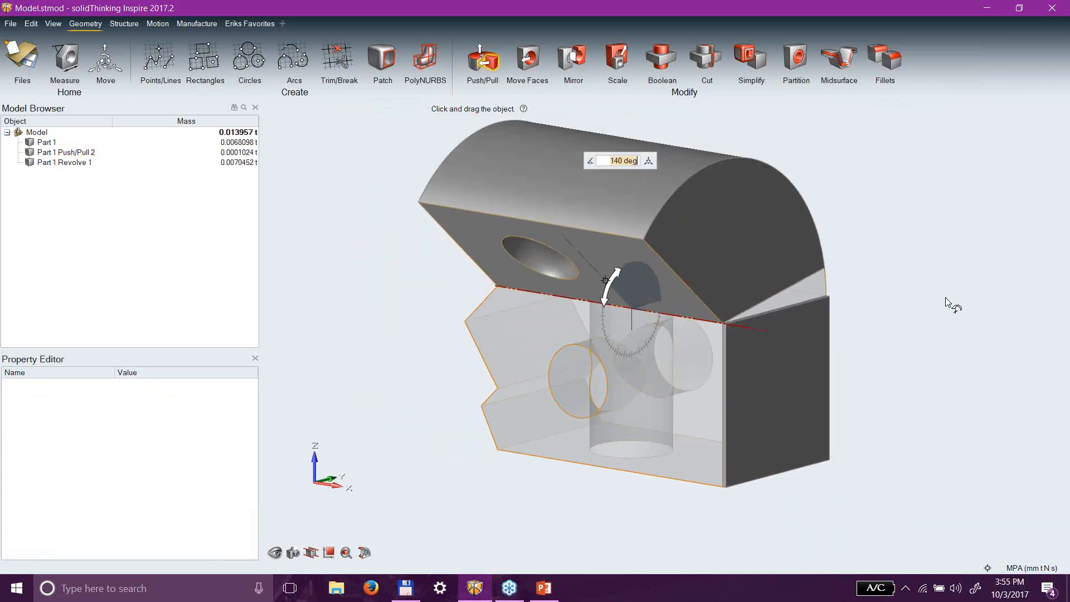
pyautogui.press('Escape')
pyautogui.click(757, 272)
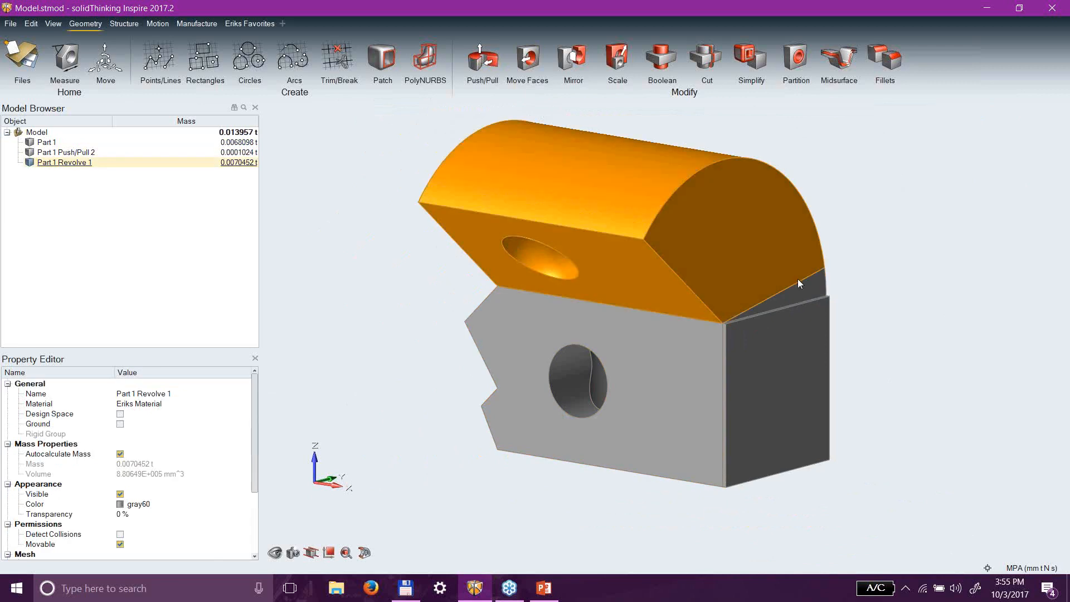
pyautogui.click(807, 366)
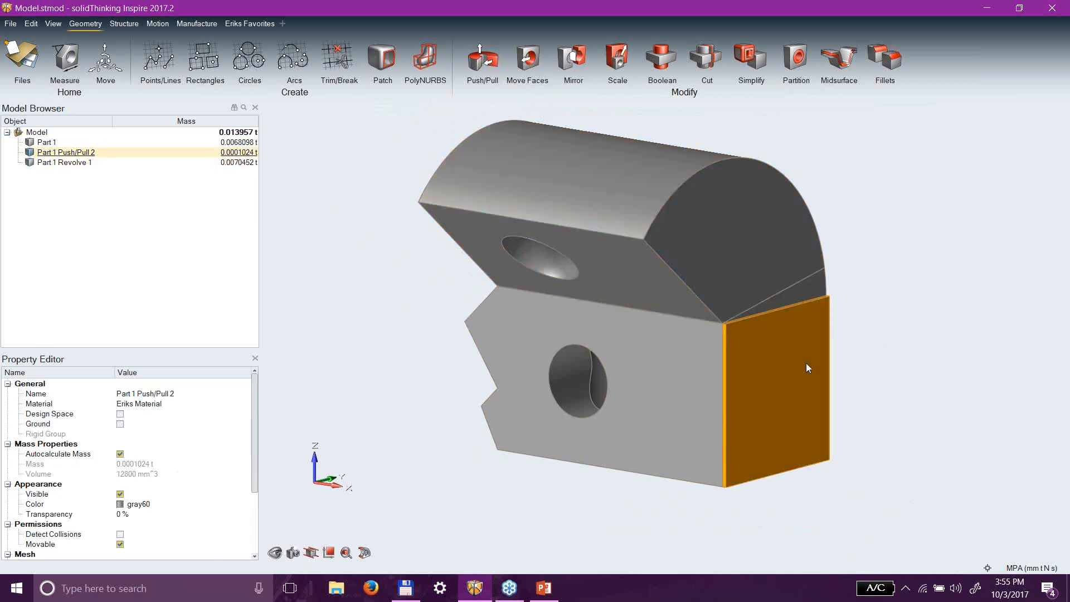
# Delete the thin plate part on the block's end face.
pyautogui.press('Delete')
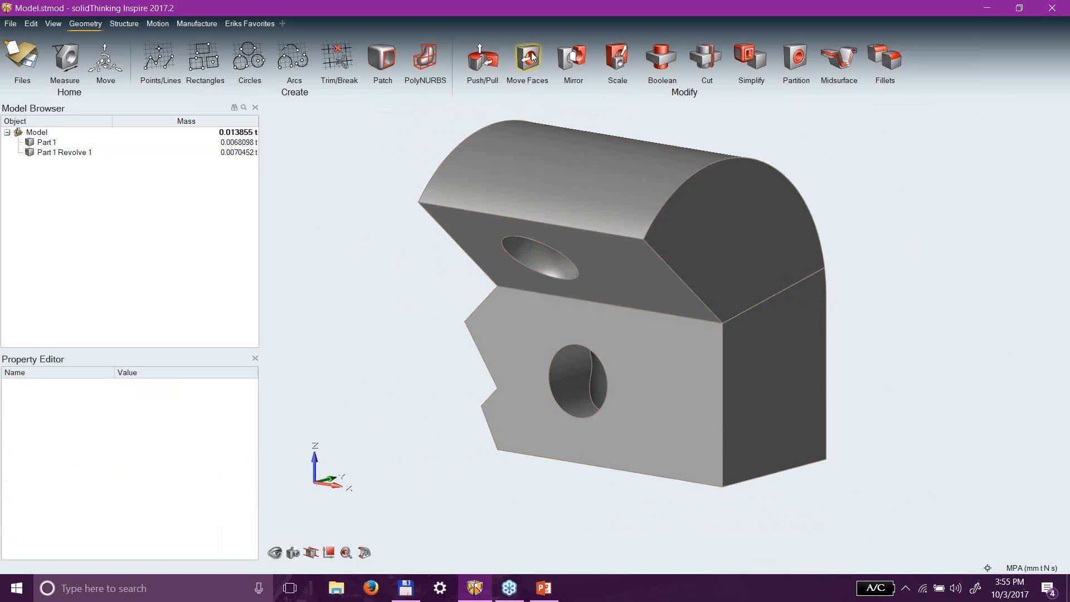
pyautogui.click(572, 66)
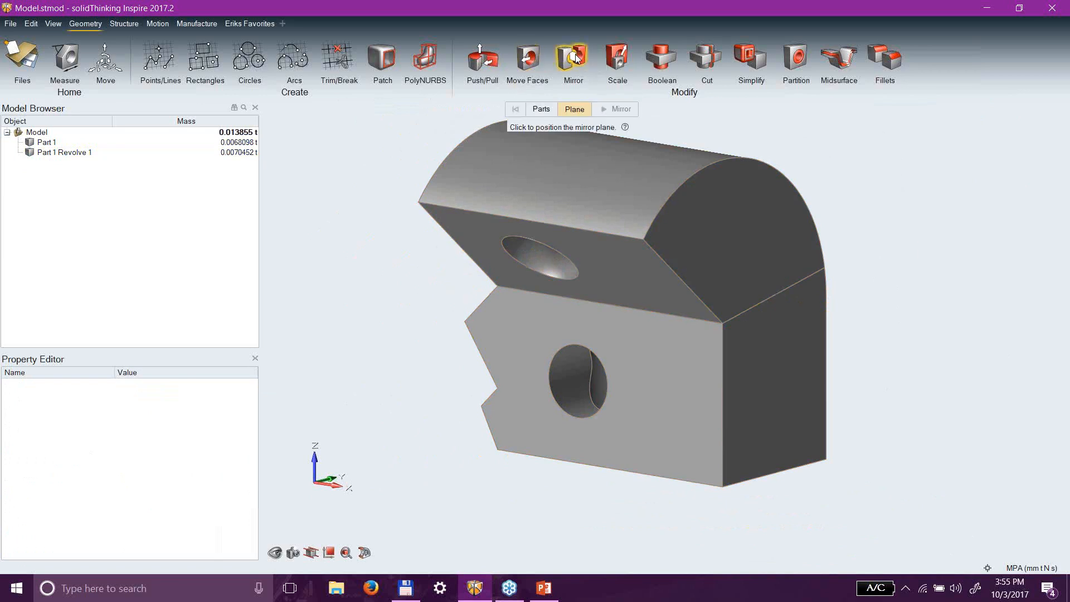
pyautogui.click(782, 358)
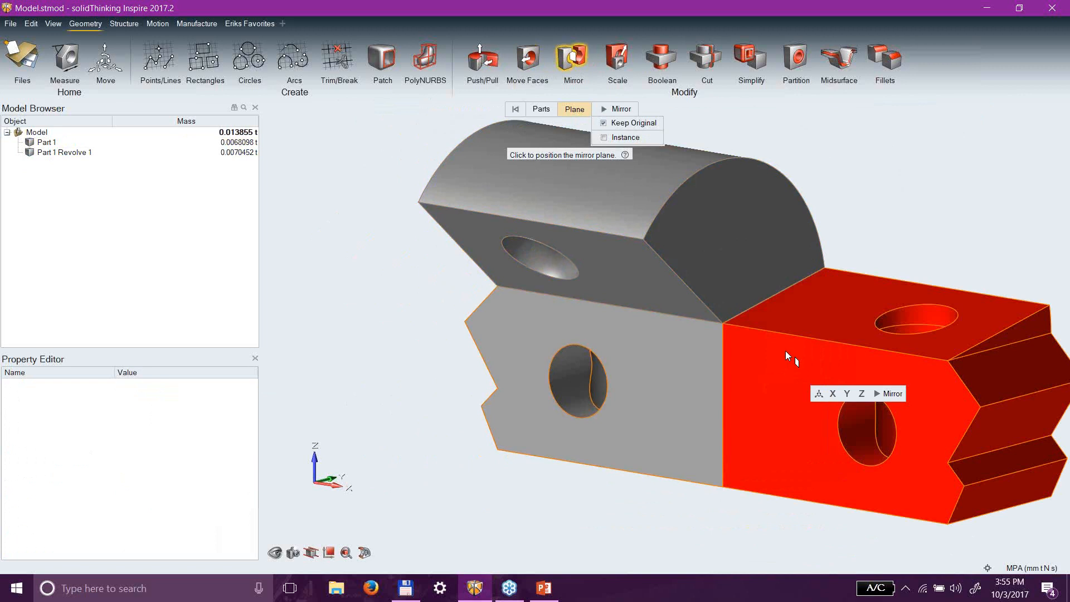
pyautogui.press('Escape')
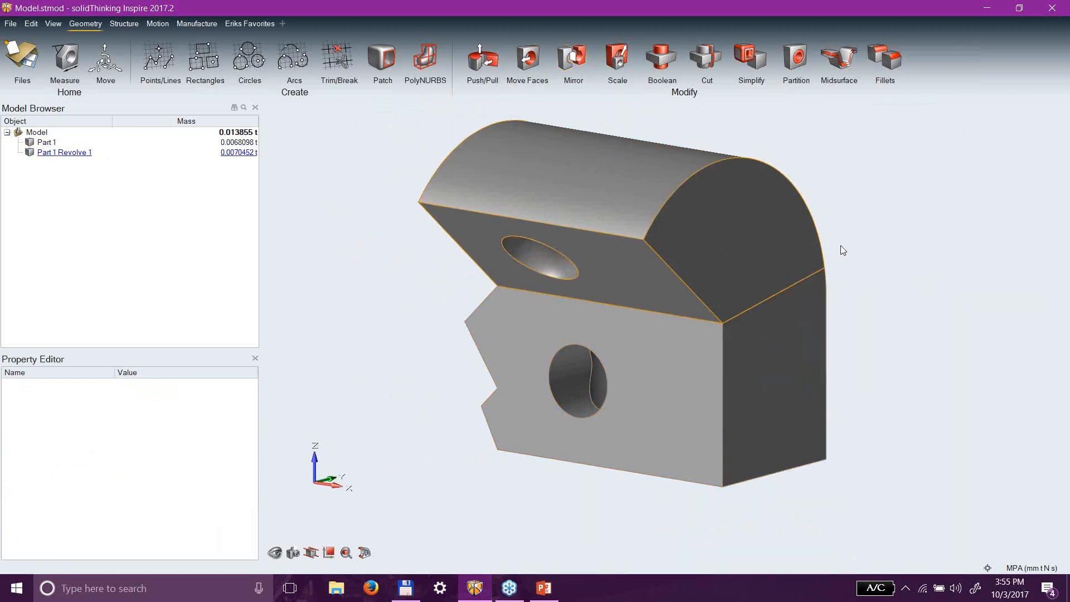
# Mirror the block and the revolved part together about the block's flat end face, keeping the originals.
pyautogui.click(746, 256)
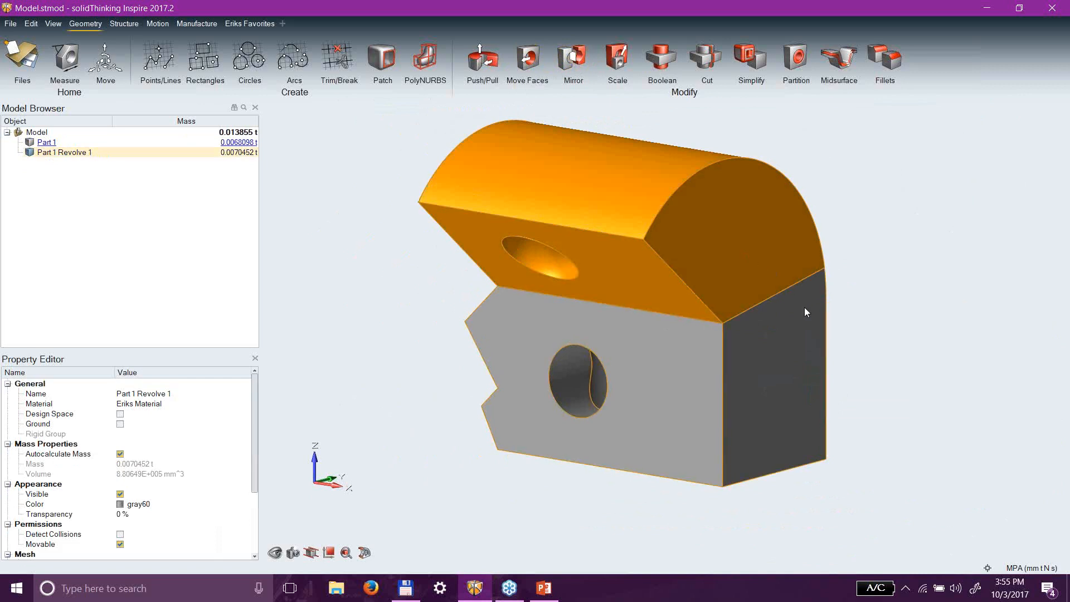
pyautogui.keyDown('ctrl'); pyautogui.click(794, 336); pyautogui.keyUp('ctrl')
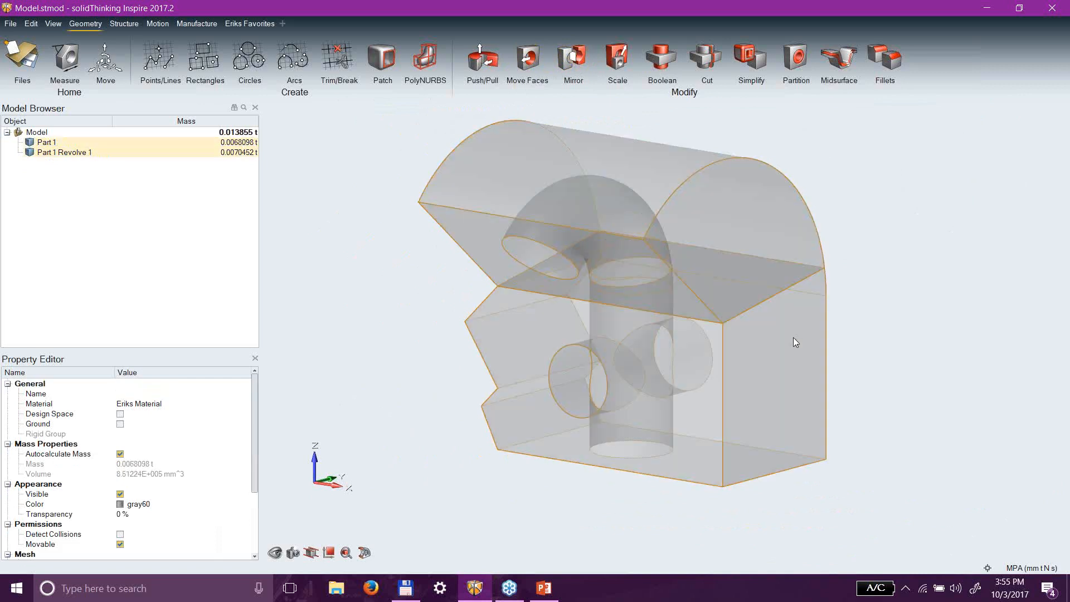
pyautogui.click(569, 66)
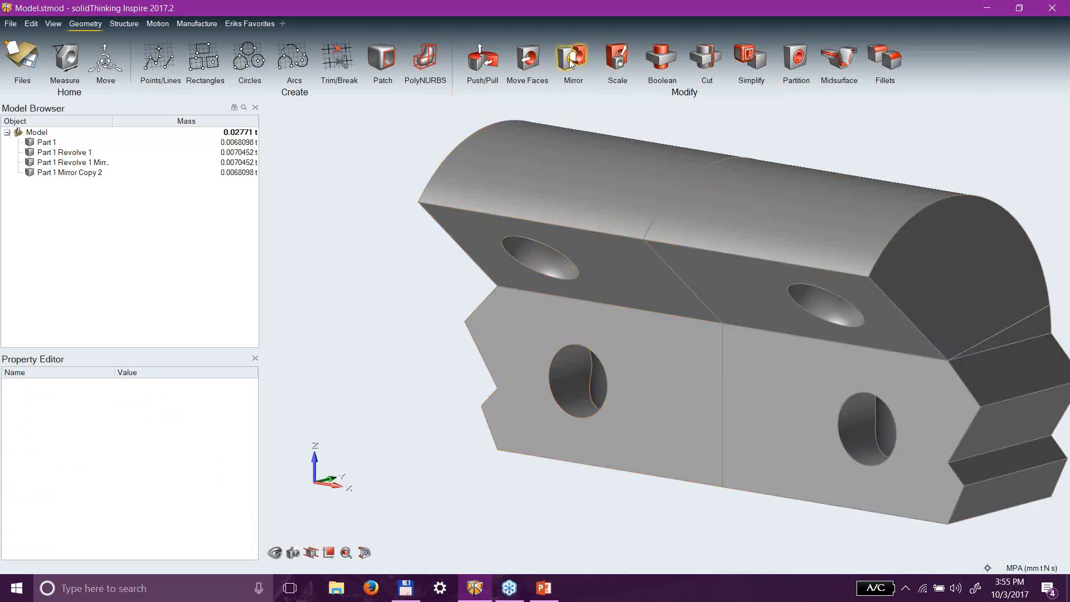
# Mirror the original block about its front face with Keep Original enabled.
pyautogui.click(671, 399)
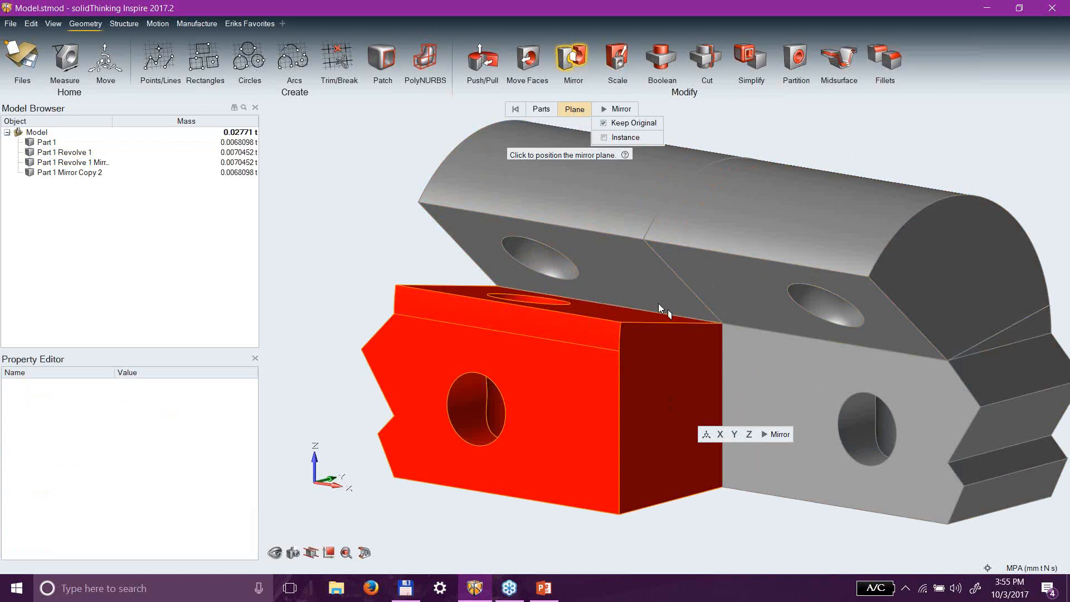
pyautogui.click(604, 124)
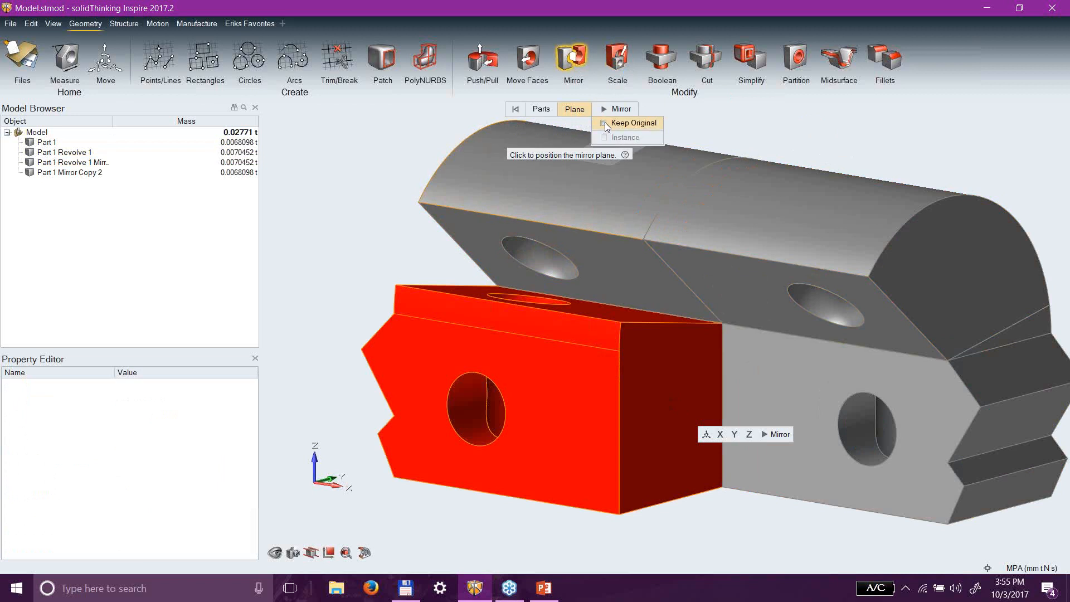
pyautogui.moveTo(472, 243); pyautogui.dragTo(556, 343, button='right')
pyautogui.moveTo(556, 344); pyautogui.dragTo(342, 289, button='middle')
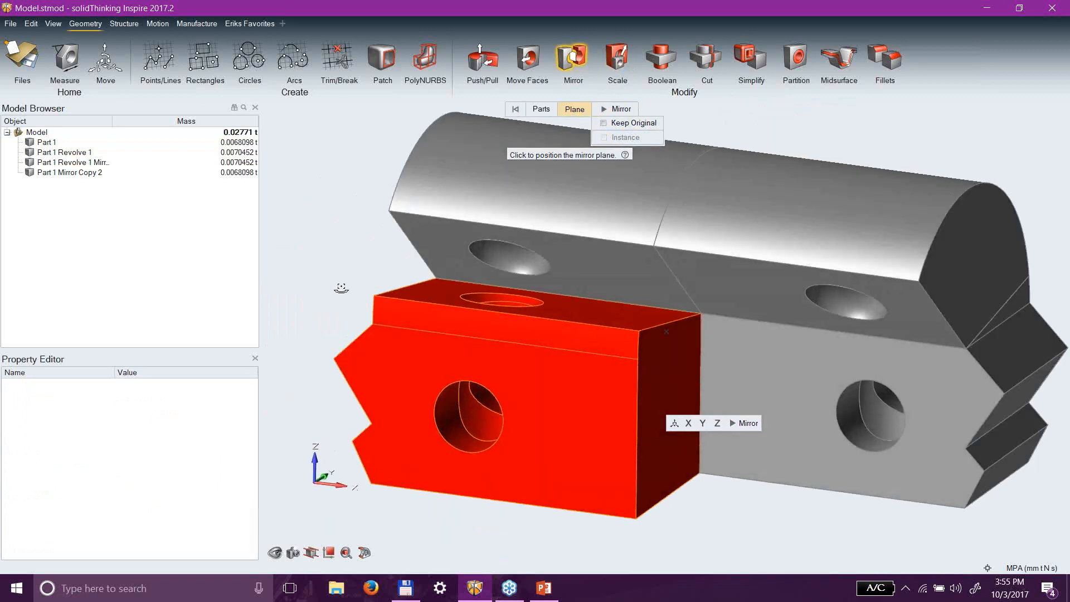
pyautogui.click(603, 123)
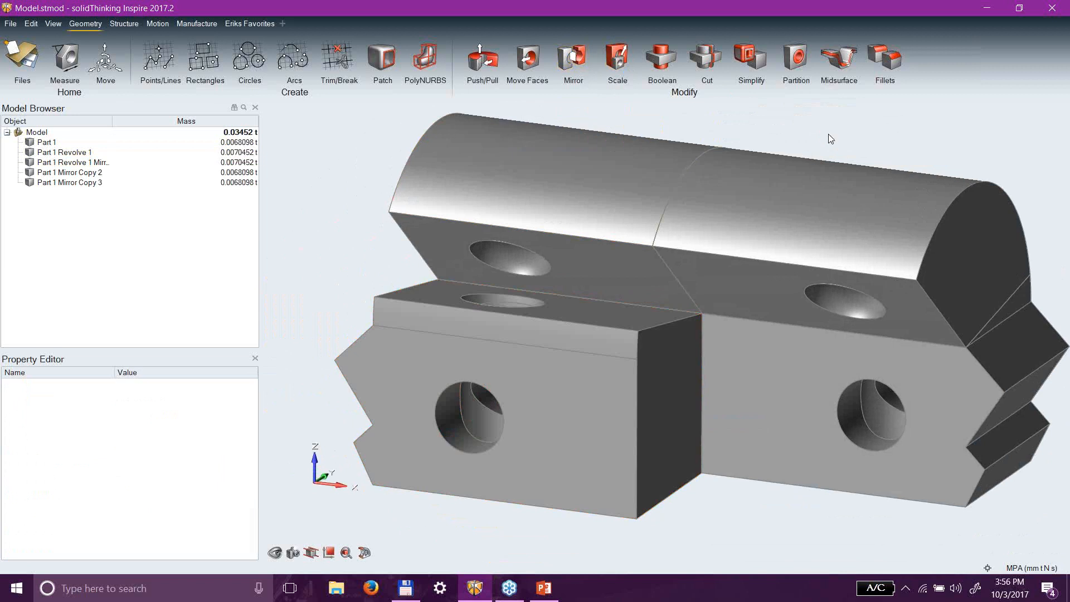
# Scale down the mirrored block copy in front of the original block.
pyautogui.click(619, 60)
pyautogui.click(564, 393)
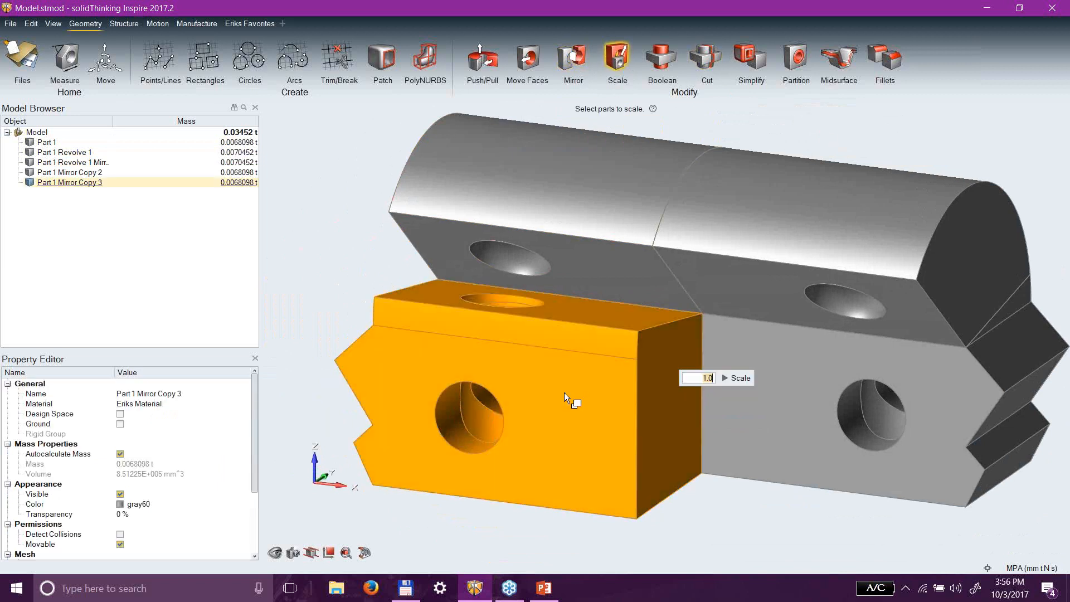
pyautogui.press('BackSpace')
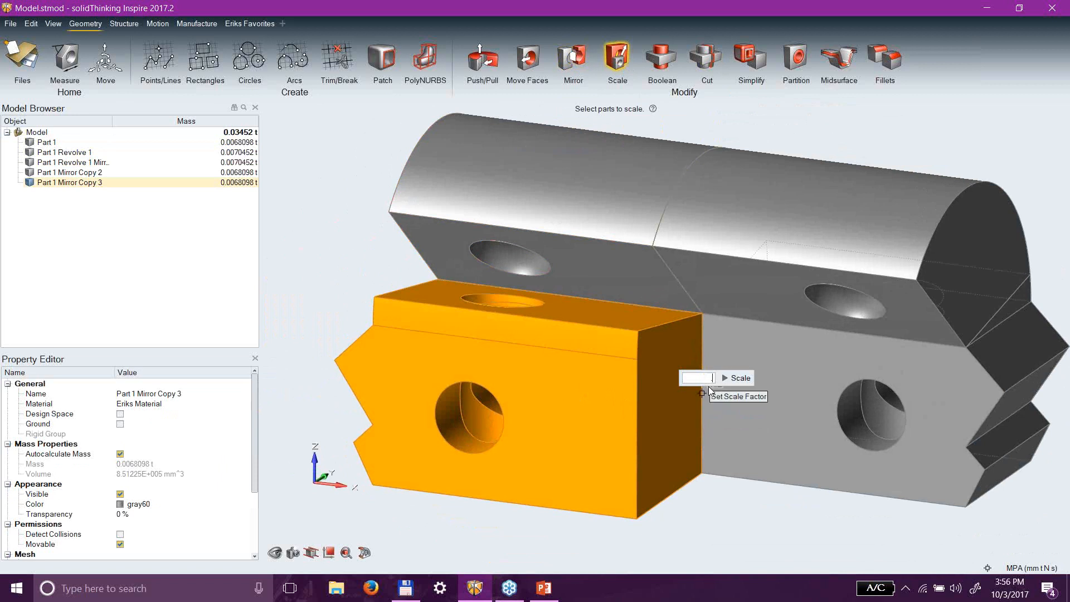
pyautogui.press('Return')
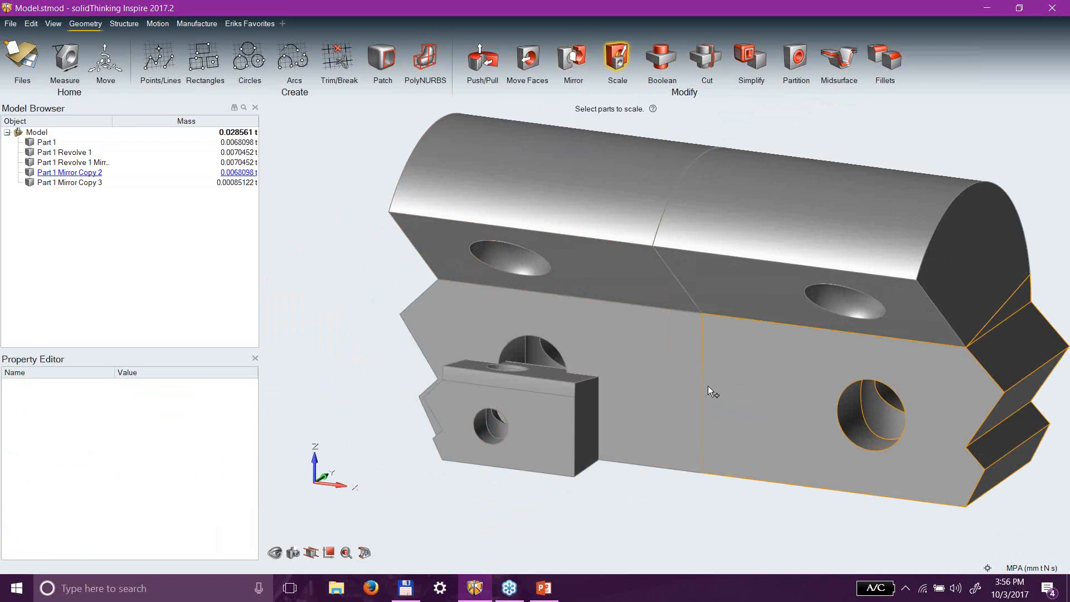
pyautogui.moveTo(656, 540); pyautogui.dragTo(641, 432, button='middle')
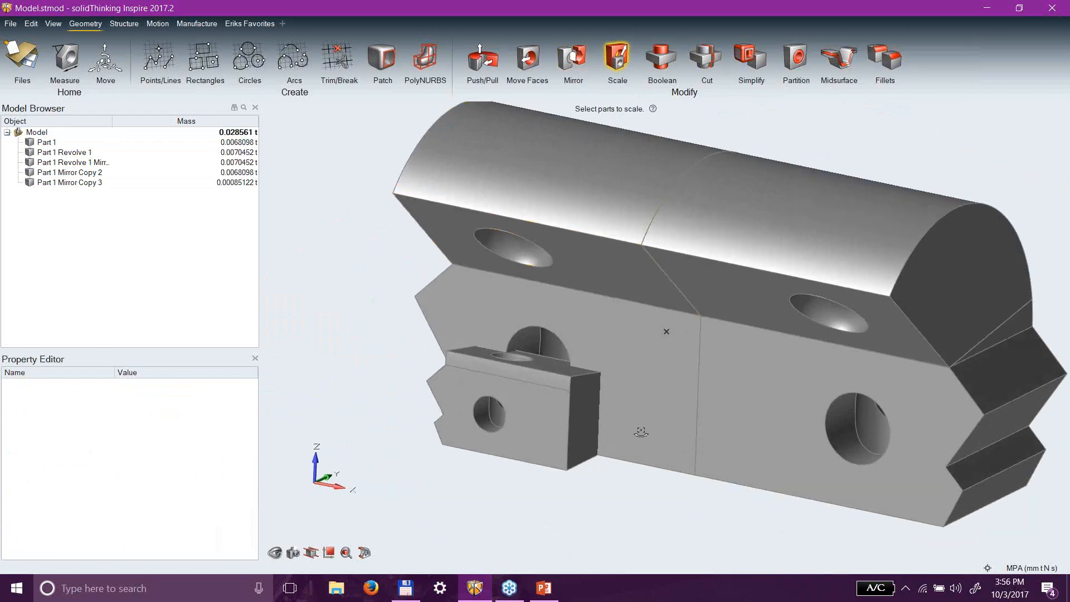
pyautogui.click(663, 58)
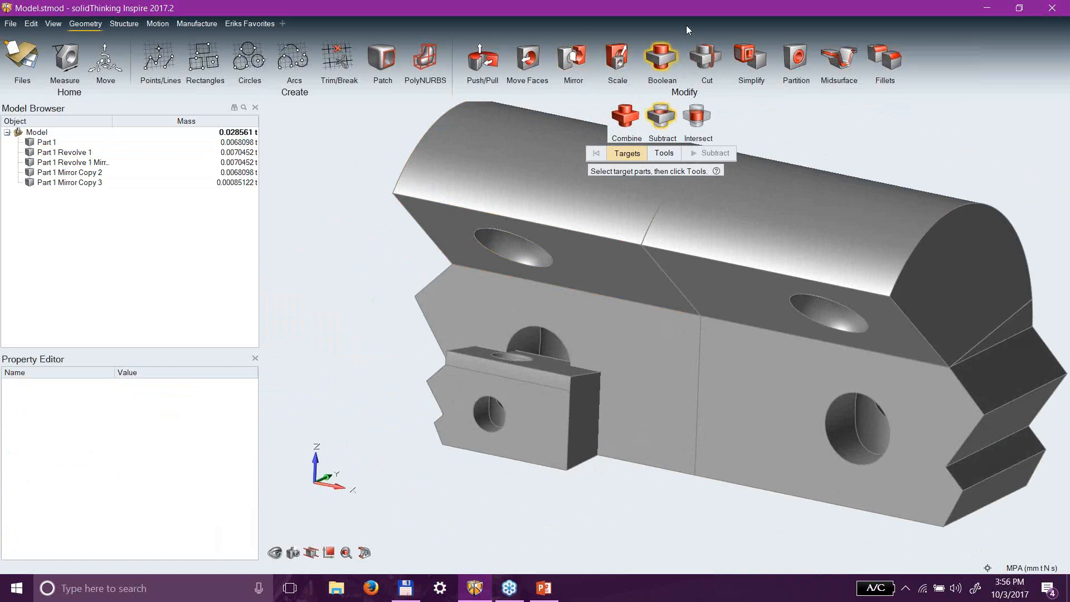
pyautogui.click(665, 354)
pyautogui.keyDown('ctrl'); pyautogui.click(547, 426); pyautogui.keyUp('ctrl')
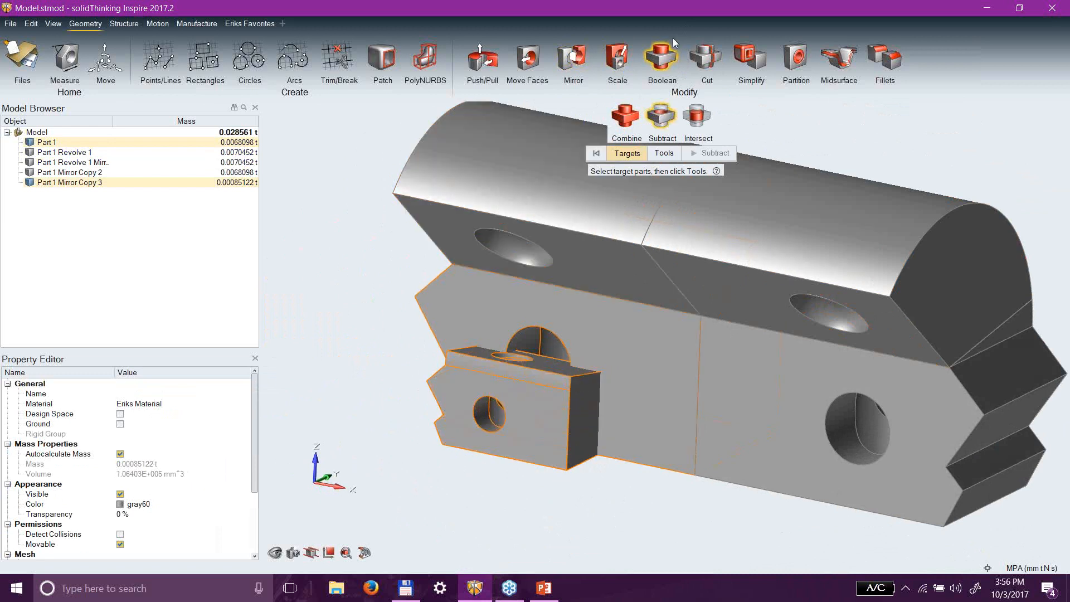
pyautogui.click(662, 54)
pyautogui.click(662, 54)
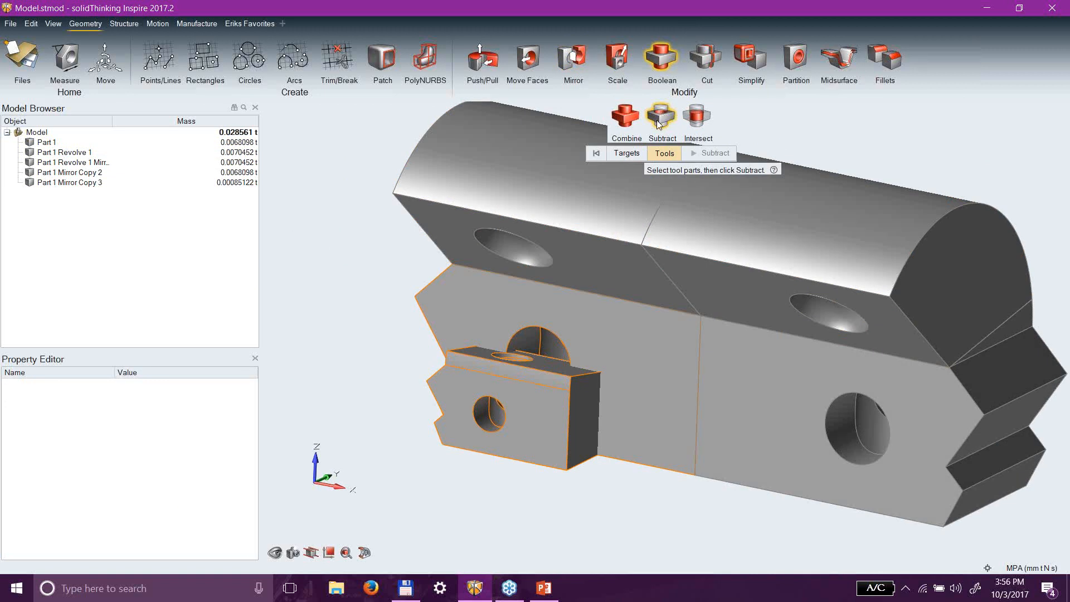
pyautogui.click(625, 156)
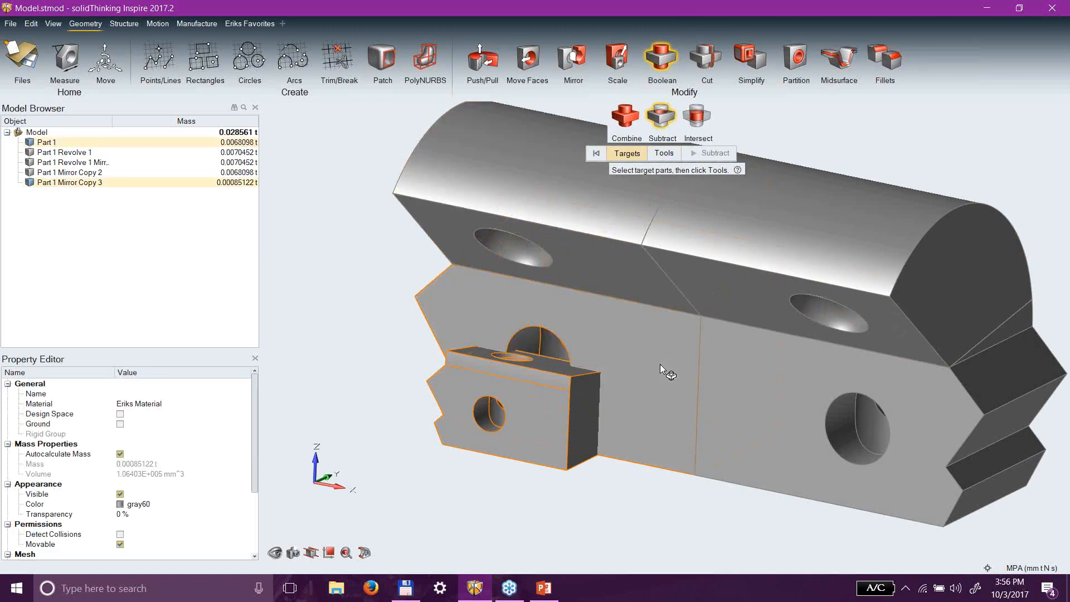
pyautogui.click(657, 152)
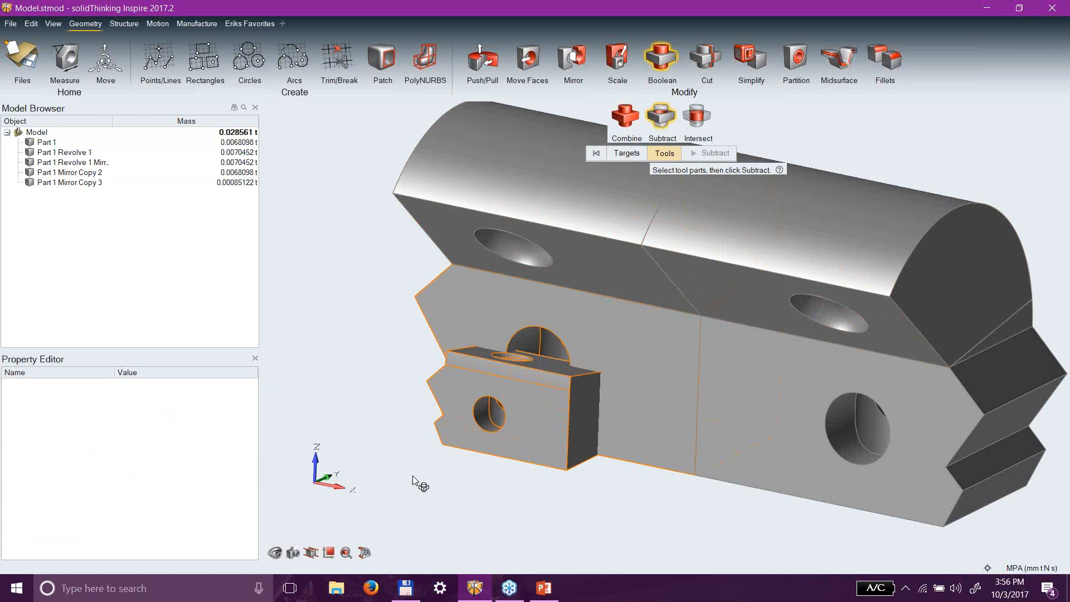
pyautogui.moveTo(540, 411); pyautogui.dragTo(650, 472, button='right')
pyautogui.moveTo(761, 500); pyautogui.dragTo(670, 512, button='middle')
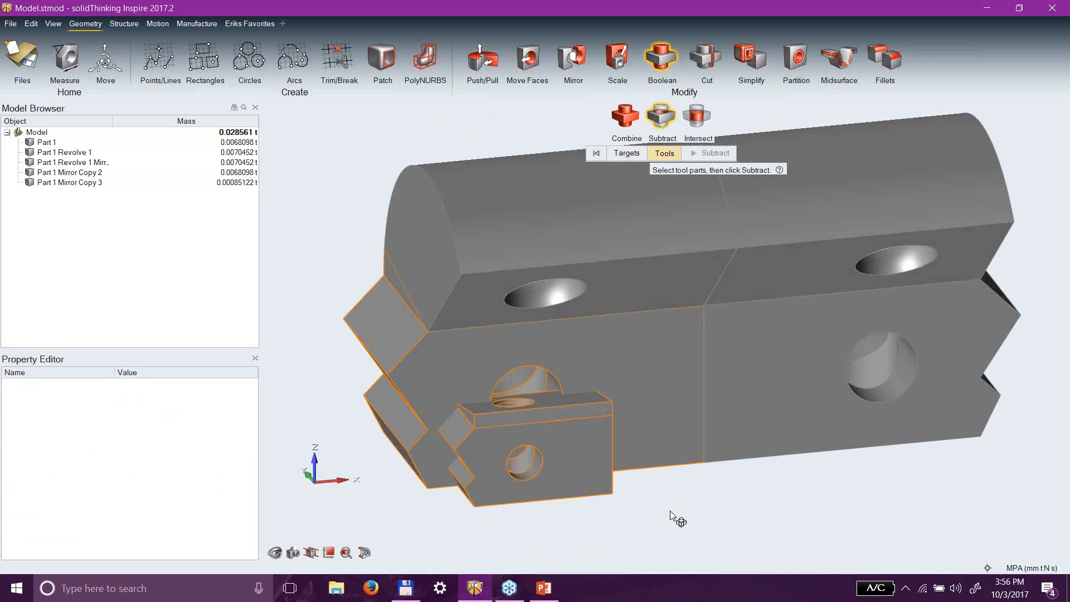
pyautogui.press('Escape')
# Undo the scaling of the front mirrored copy and clear the selection.
pyautogui.click(30, 24)
pyautogui.click(47, 38)
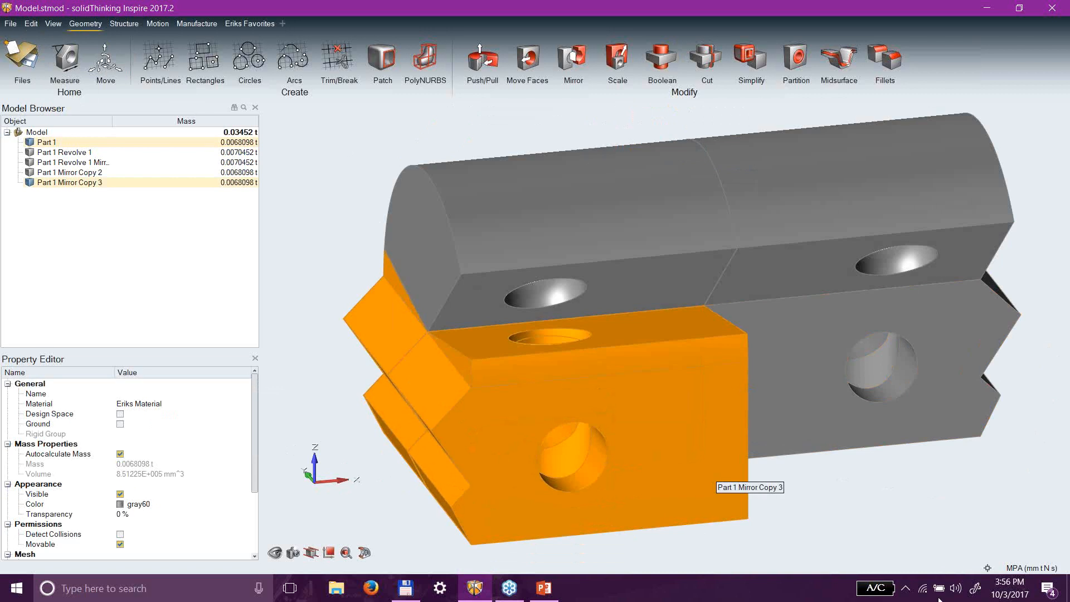
pyautogui.click(887, 508)
# Scale the front mirrored block copy by a factor of 0.5.
pyautogui.click(614, 430)
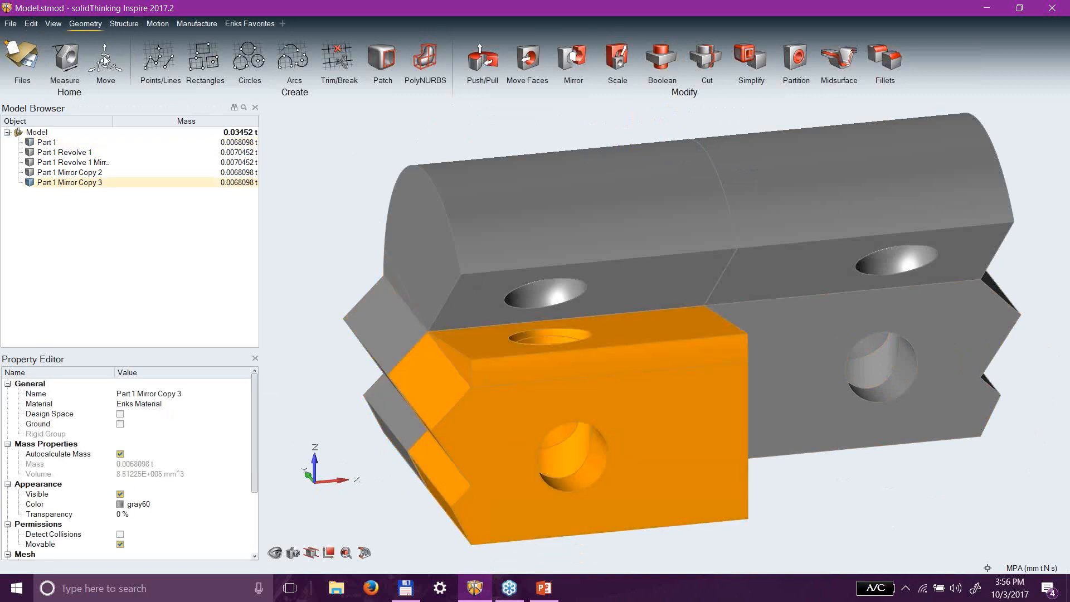
pyautogui.click(617, 69)
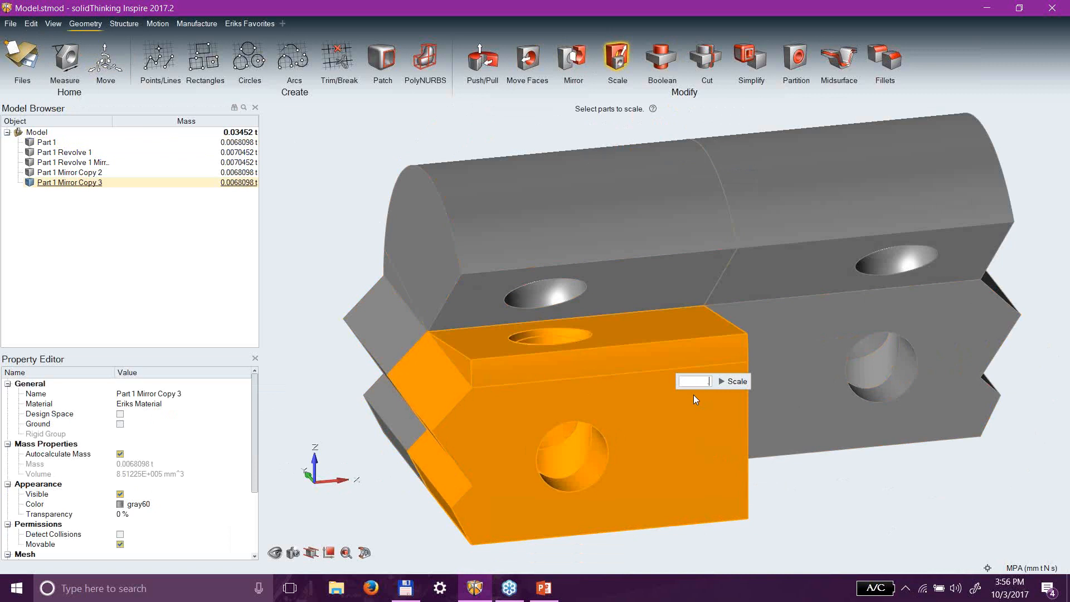
pyautogui.write('.5')
pyautogui.press('Return')
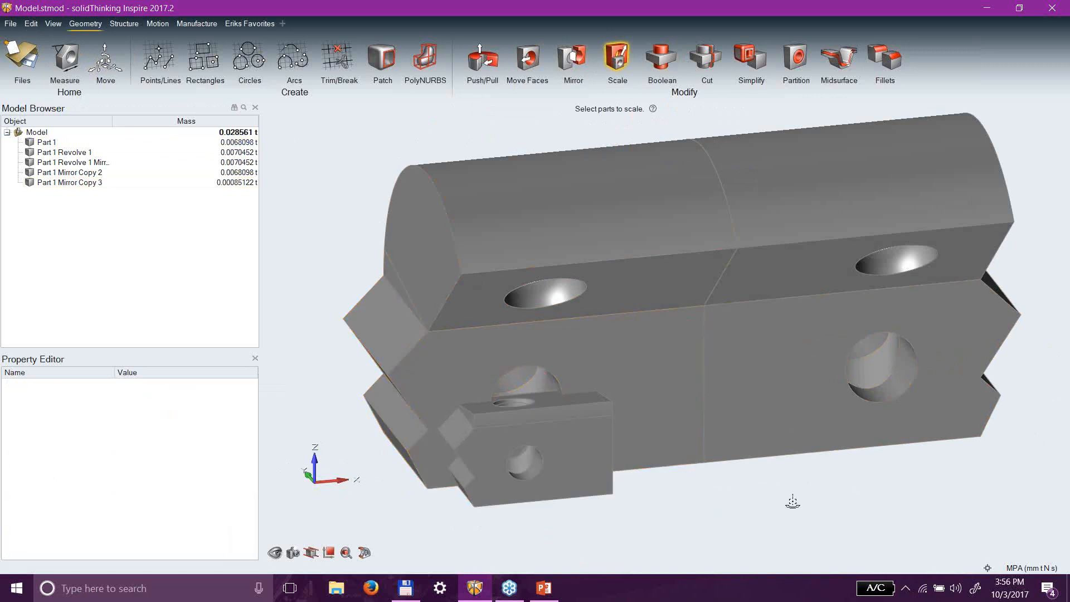
# Subtract the half-size copy from the original block with Boolean Subtract, with Keep Tools enabled.
pyautogui.click(662, 59)
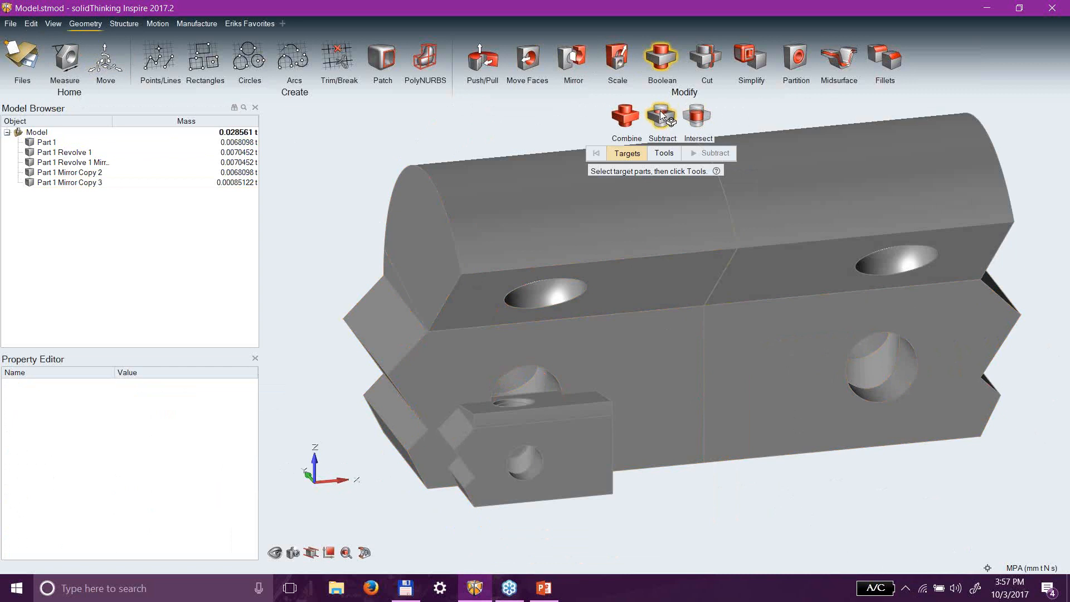
pyautogui.click(667, 413)
pyautogui.click(663, 153)
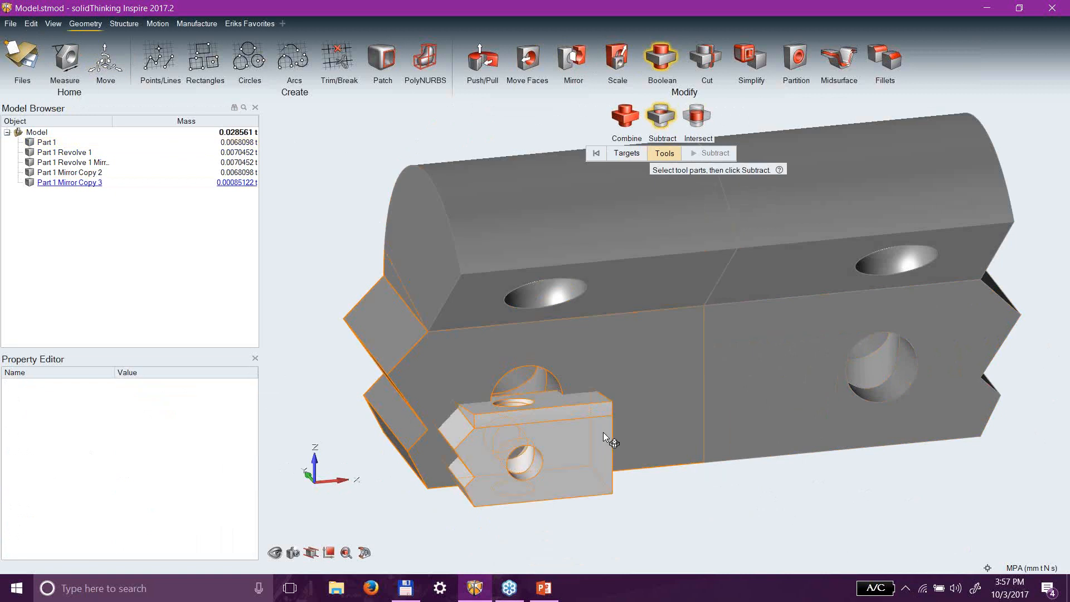
pyautogui.click(583, 446)
pyautogui.moveTo(567, 518); pyautogui.dragTo(702, 179, button='right')
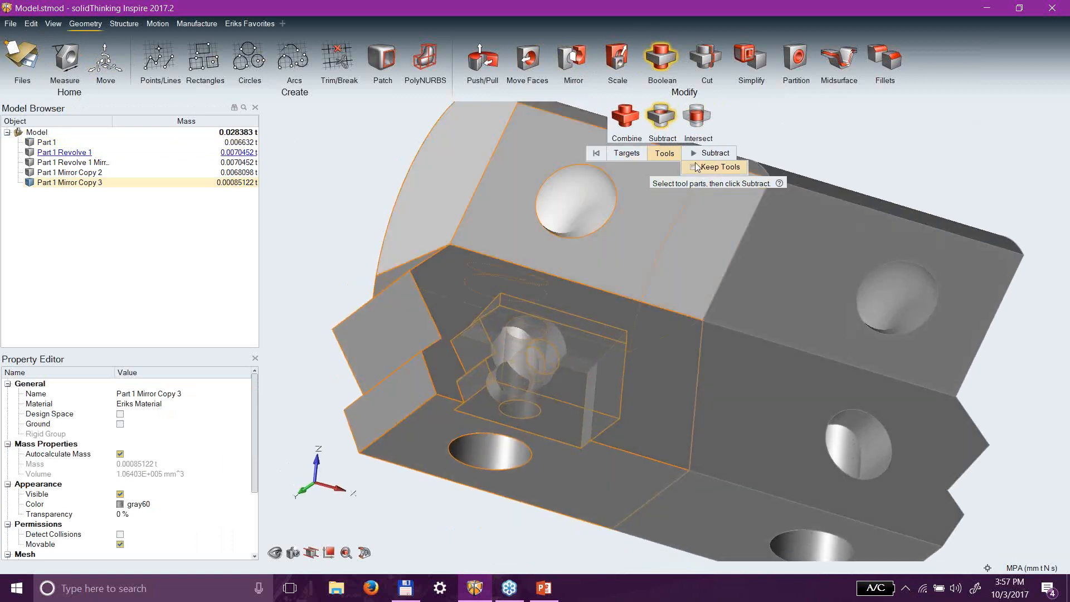
pyautogui.click(695, 168)
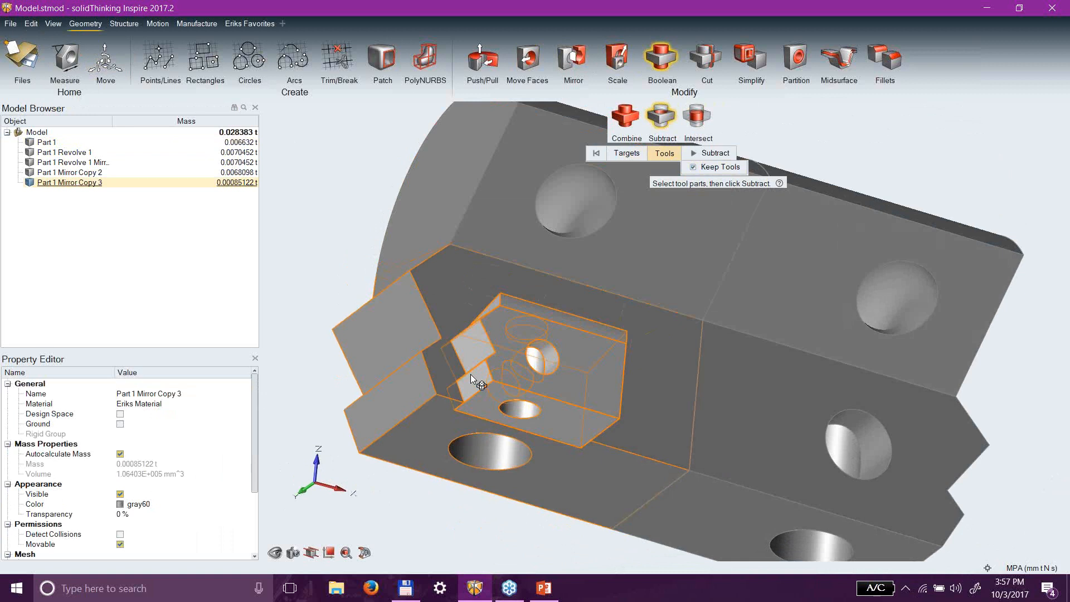
pyautogui.press('Escape')
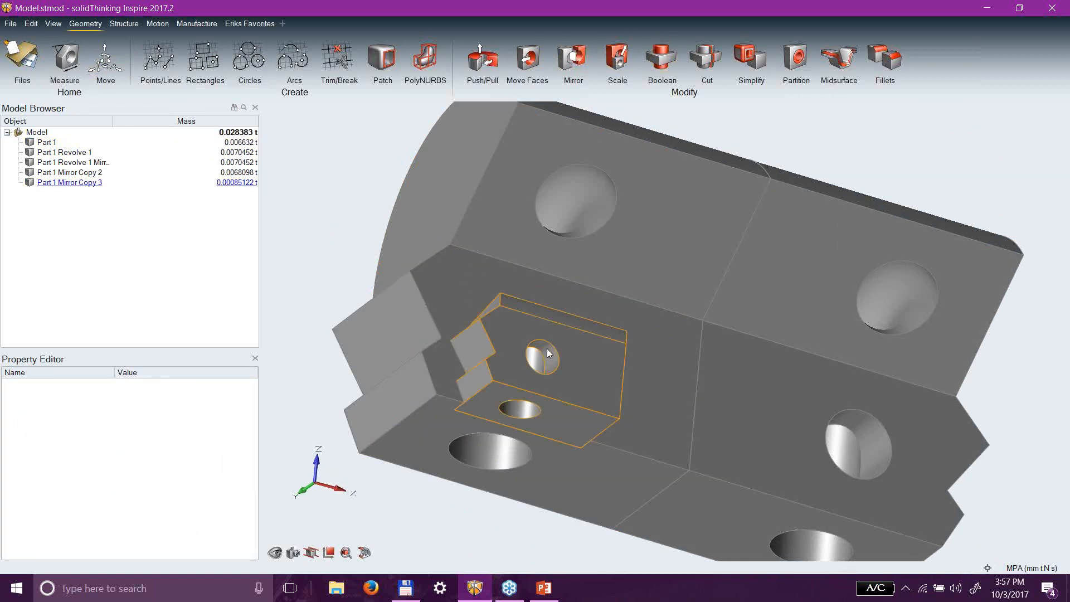
# Hide the half-size copy to inspect the pocket in the original block, and undo the hiding and the subtraction.
pyautogui.click(31, 183)
pyautogui.click(29, 183)
pyautogui.moveTo(675, 380); pyautogui.dragTo(591, 420, button='right')
pyautogui.click(31, 23)
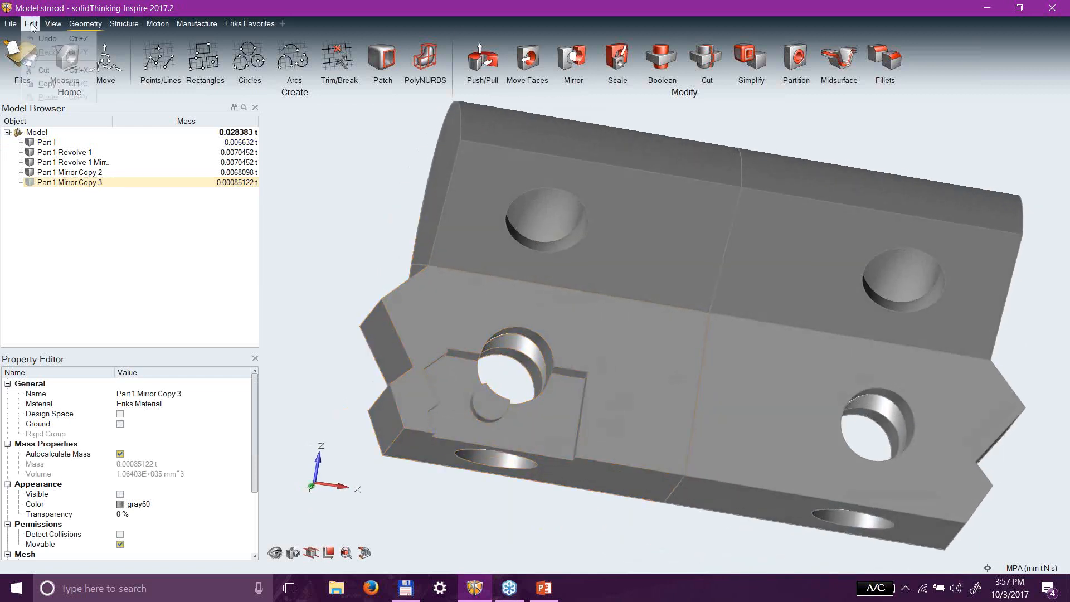
pyautogui.click(47, 38)
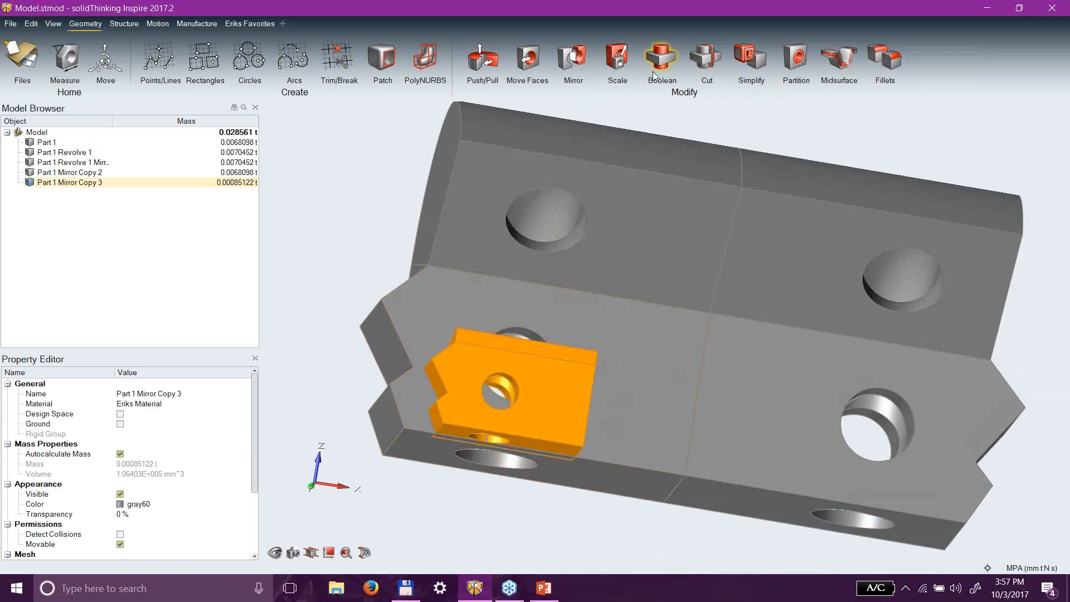
# Preview a Boolean Intersect with the original block as target and the half-size copy as tool, and cancel it.
pyautogui.click(659, 55)
pyautogui.click(697, 115)
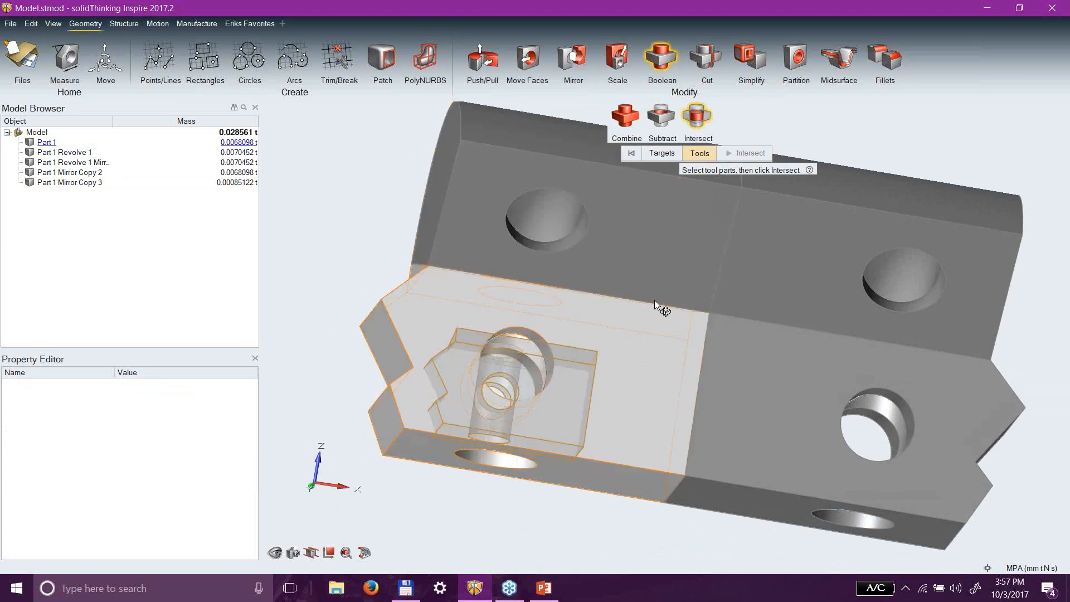
pyautogui.click(667, 157)
pyautogui.click(633, 347)
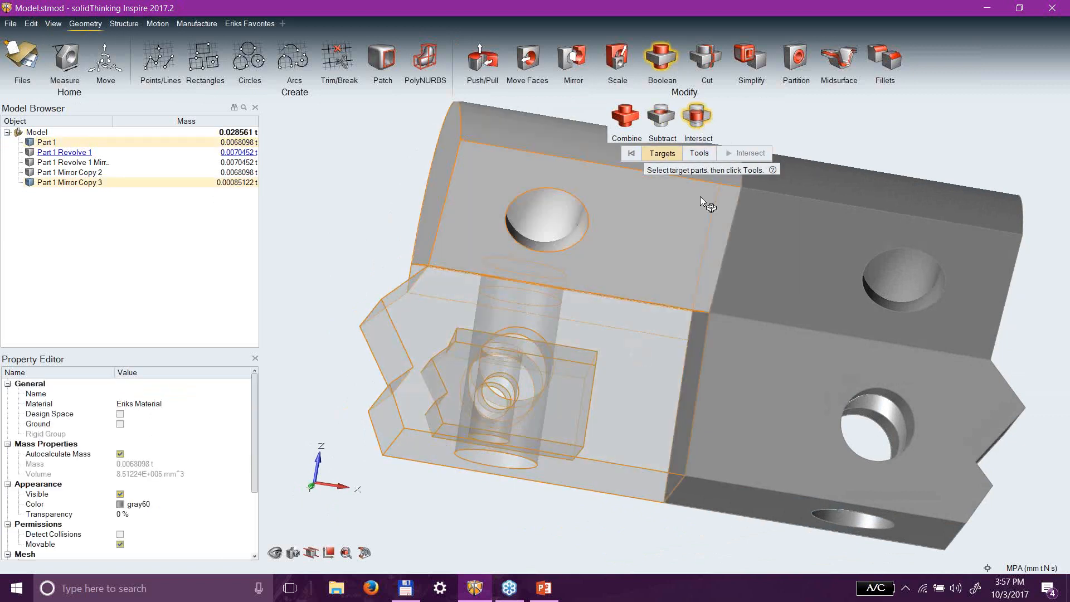
pyautogui.click(627, 154)
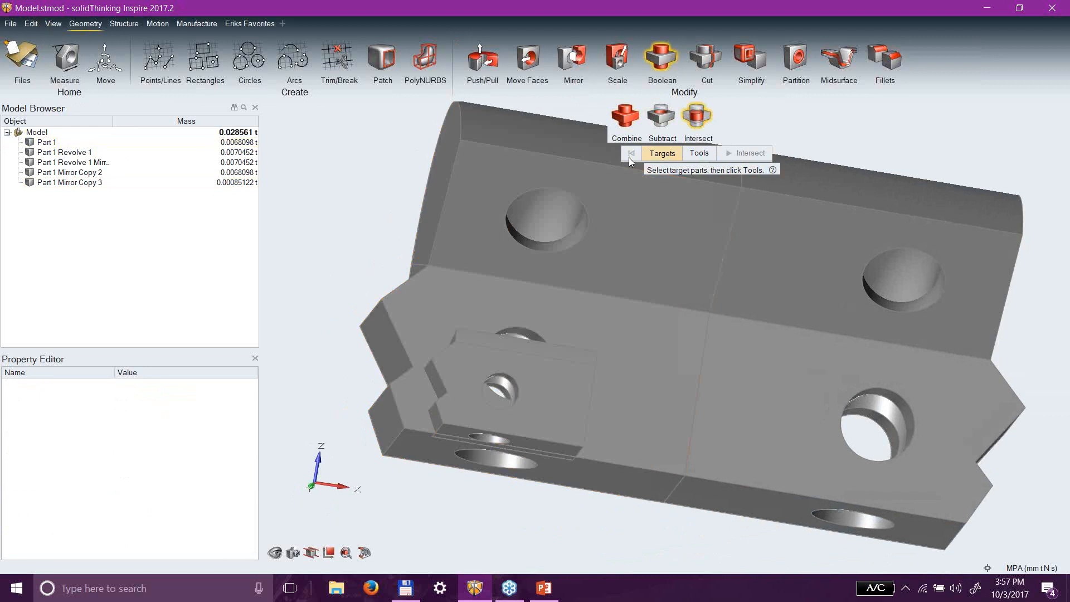
pyautogui.click(664, 383)
pyautogui.click(699, 153)
pyautogui.click(574, 375)
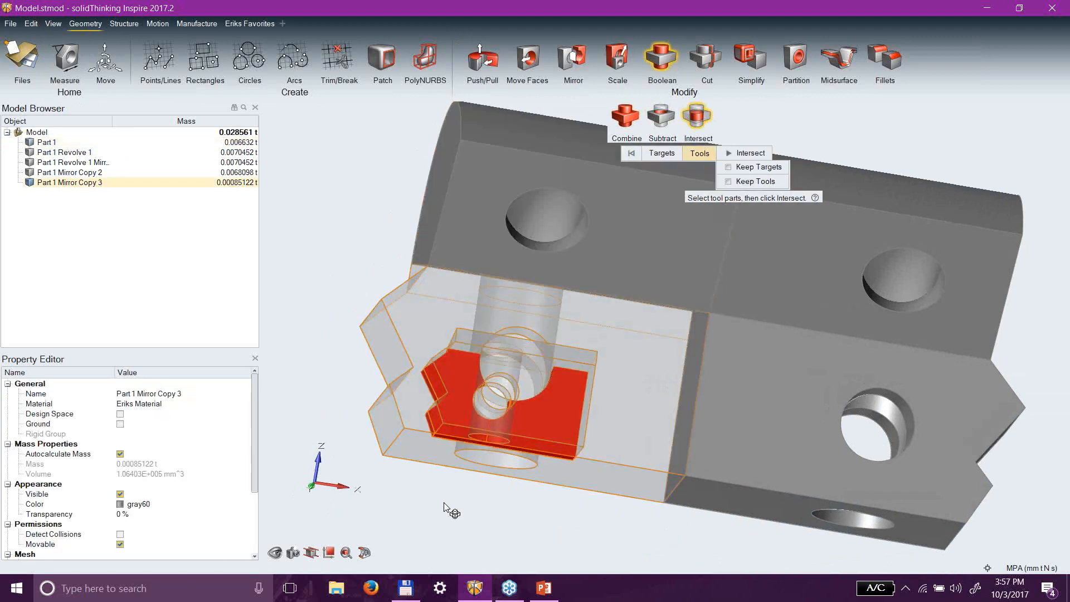
pyautogui.moveTo(572, 440); pyautogui.dragTo(518, 504, button='right')
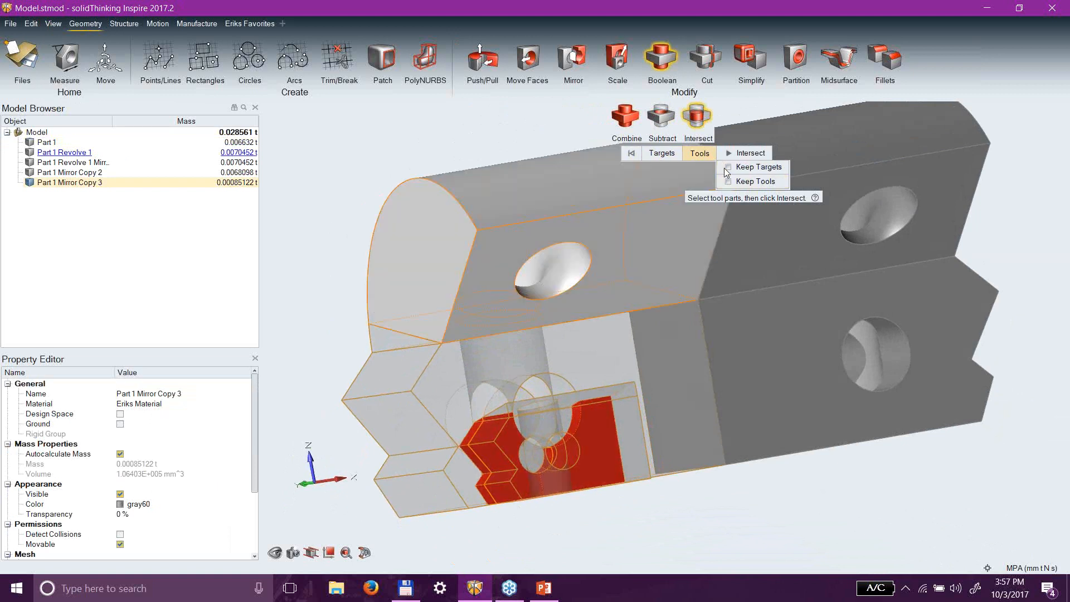
pyautogui.click(630, 154)
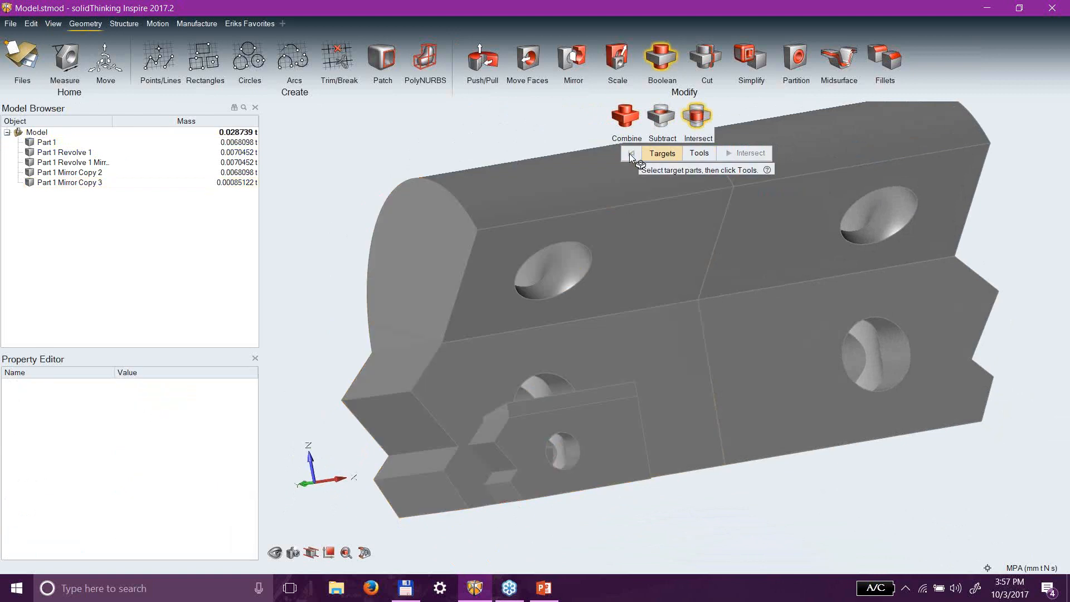
pyautogui.rightClick(837, 457)
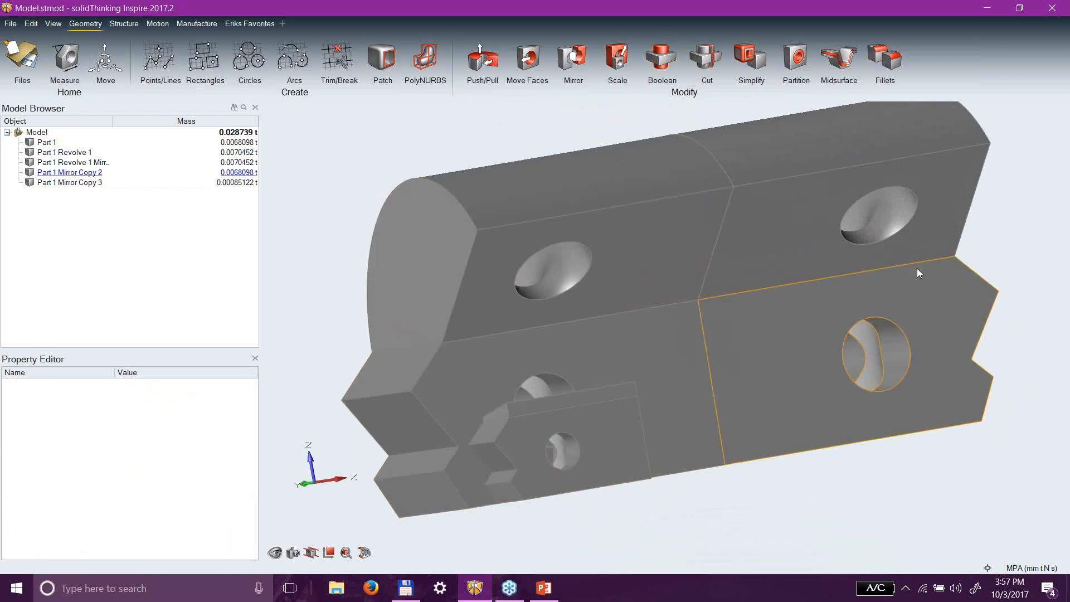
# Cut the original revolved part crosswise with a plane between its hole and the seam with the mirrored revolved part.
pyautogui.click(707, 58)
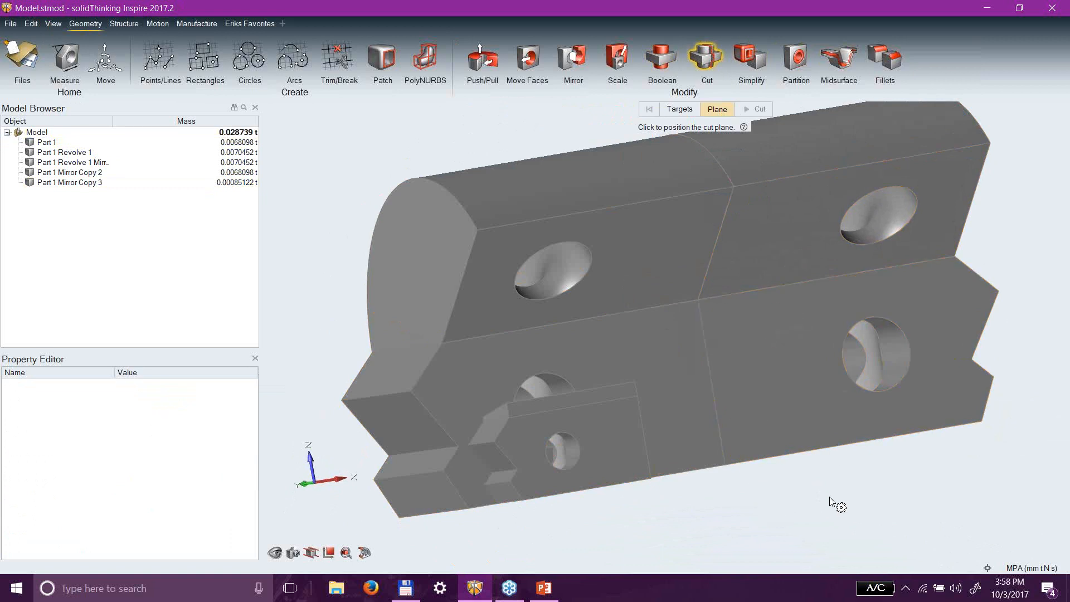
pyautogui.moveTo(858, 490); pyautogui.dragTo(821, 519, button='right')
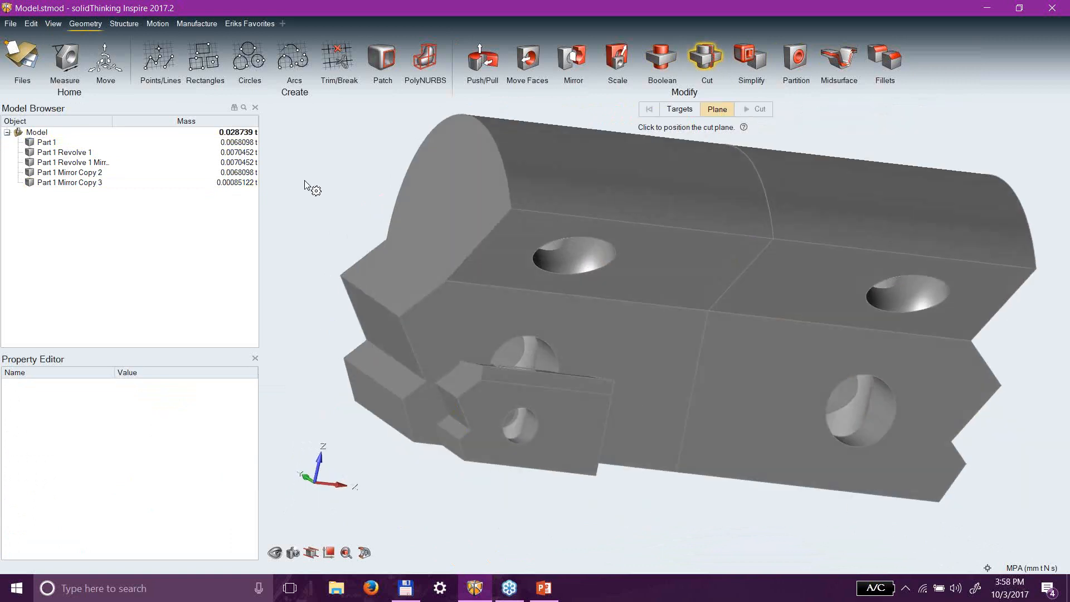
pyautogui.moveTo(323, 179); pyautogui.dragTo(347, 201, button='middle')
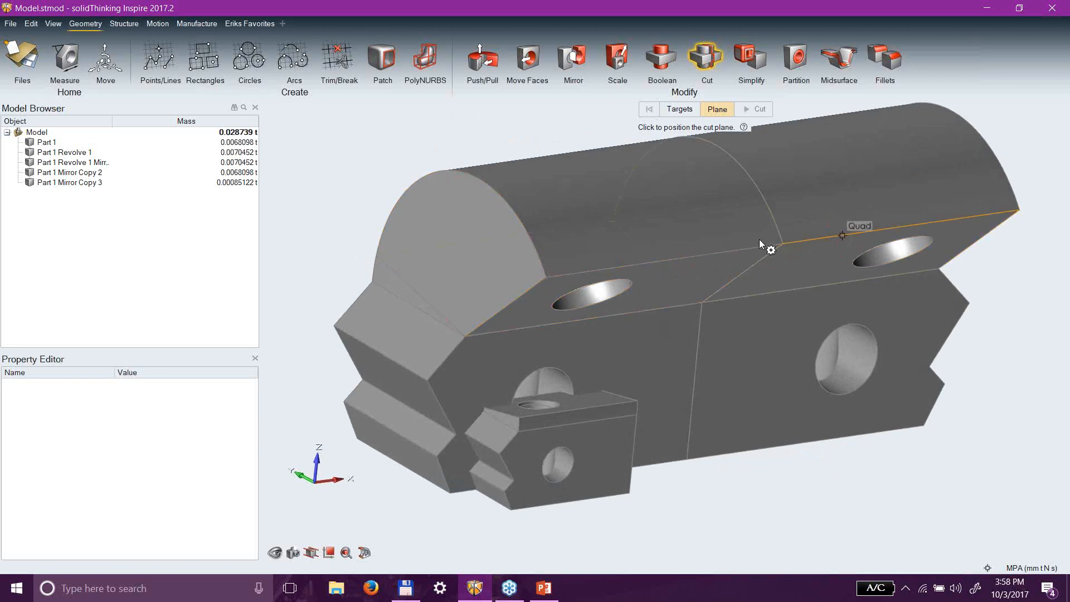
pyautogui.click(706, 265)
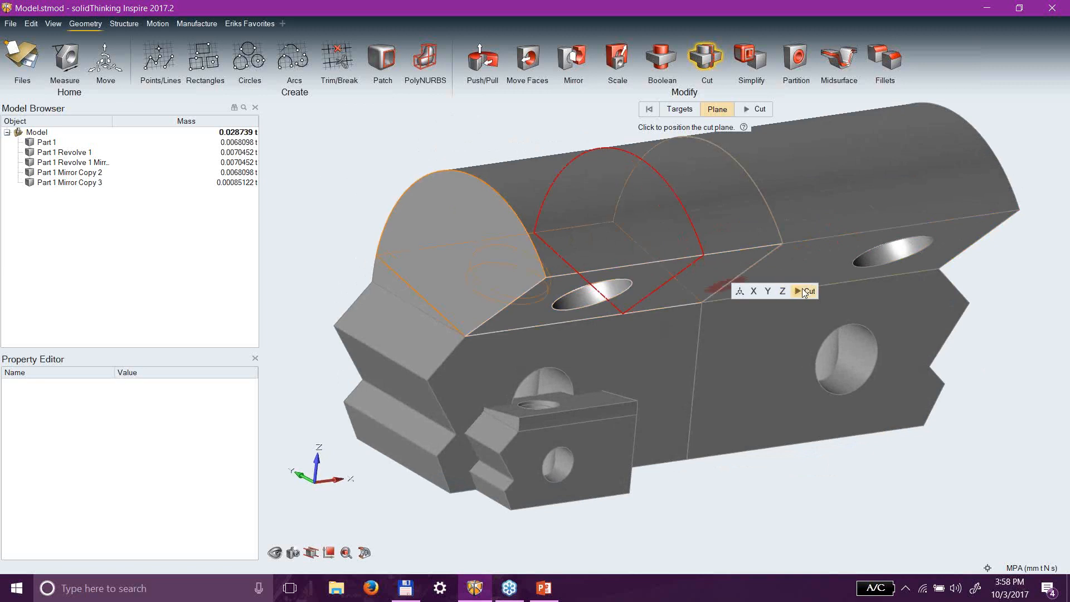
pyautogui.rightClick(870, 451)
# Select the pieces of the cut revolved part and the neighbouring mirrored part in turn to check the cut.
pyautogui.click(730, 223)
pyautogui.click(634, 246)
pyautogui.click(736, 224)
pyautogui.click(830, 209)
pyautogui.click(702, 212)
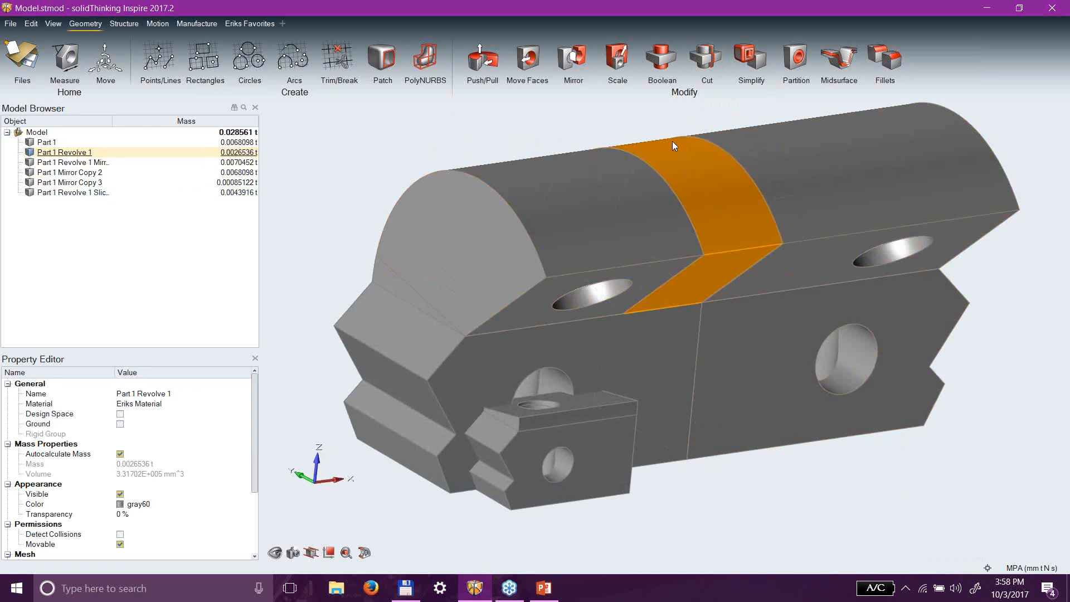
# Try to cut the half-size copy with a plane at the midpoint of its long edge.
pyautogui.click(705, 58)
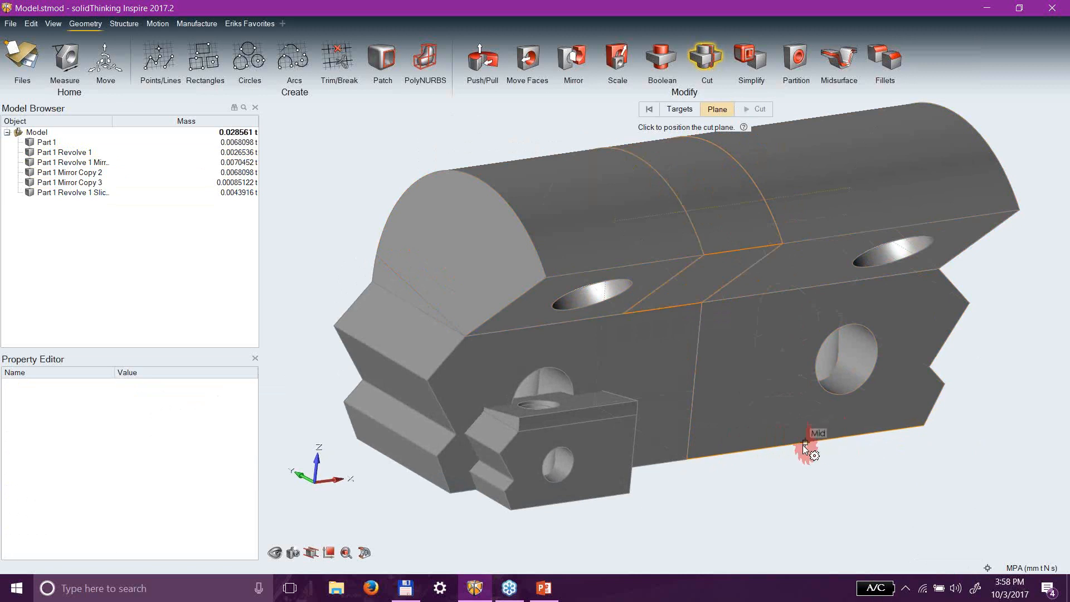
pyautogui.moveTo(860, 478); pyautogui.dragTo(804, 374, button='middle')
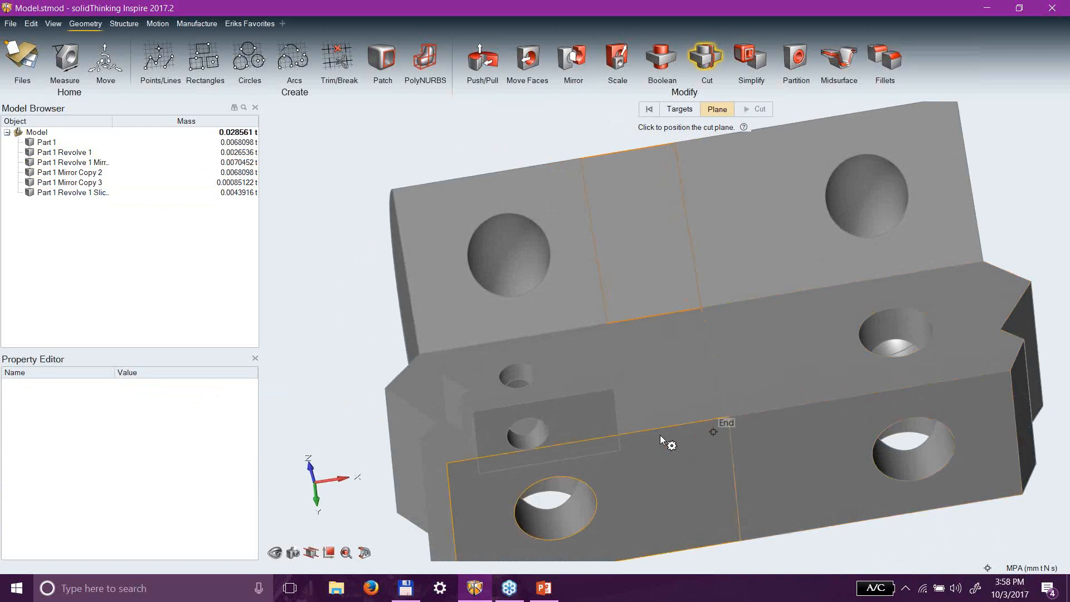
pyautogui.click(540, 401)
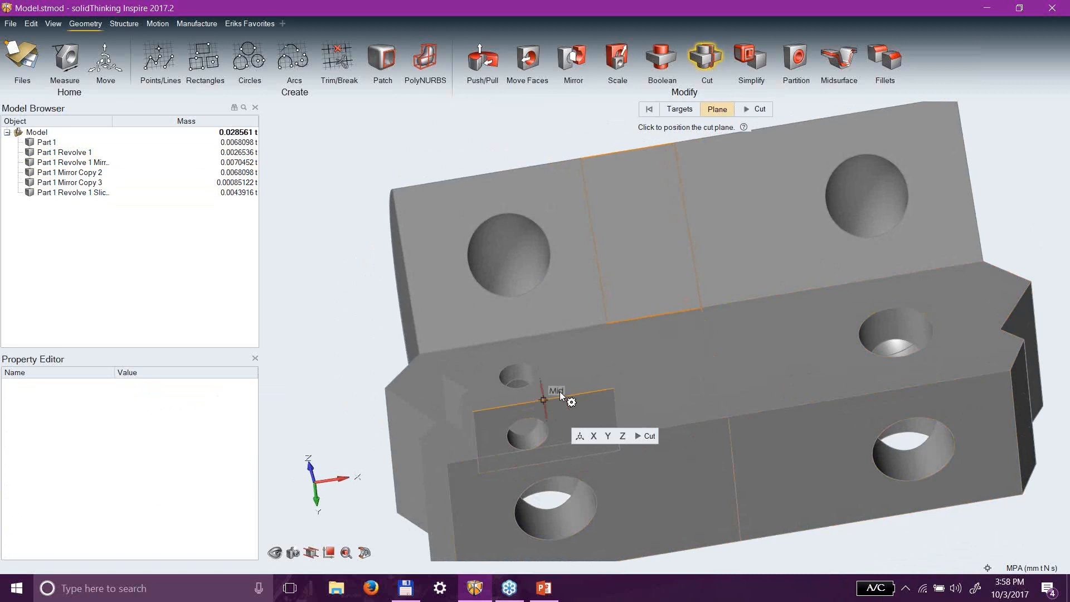
pyautogui.moveTo(669, 424); pyautogui.dragTo(743, 483, button='middle')
pyautogui.rightClick(781, 481)
pyautogui.rightClick(781, 481)
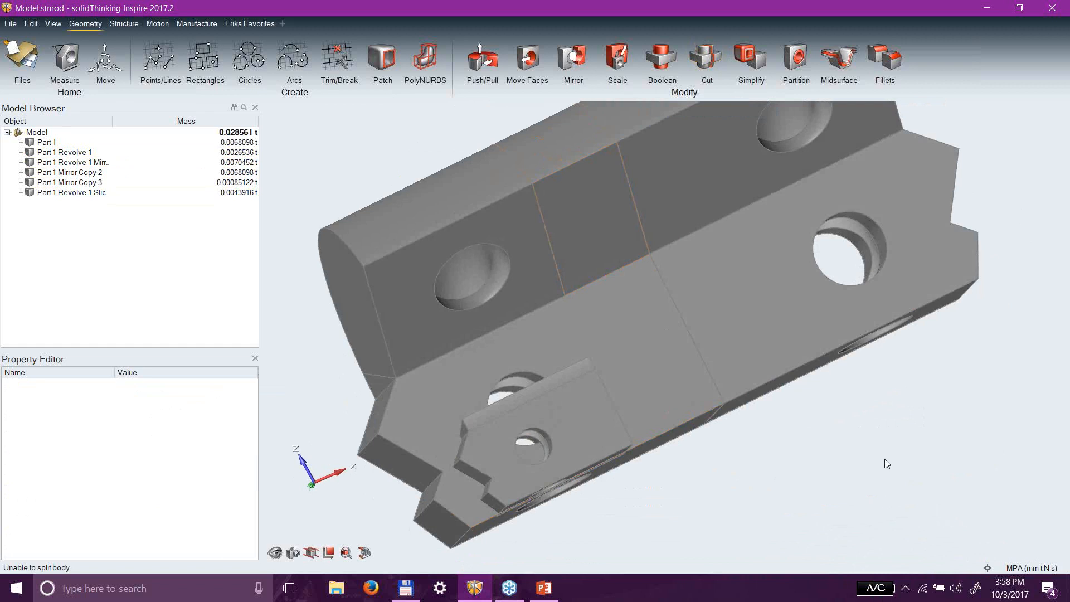
# Start a fillet and pick the four zigzag profile edges at the notched end of the full-size mirrored block.
pyautogui.moveTo(787, 409)
pyautogui.mouseDown(button='middle')
pyautogui.moveTo(845, 507)
pyautogui.moveTo(785, 490)
pyautogui.moveTo(837, 407)
pyautogui.moveTo(848, 436)
pyautogui.moveTo(757, 463)
pyautogui.moveTo(684, 463)
pyautogui.mouseUp(button='middle')
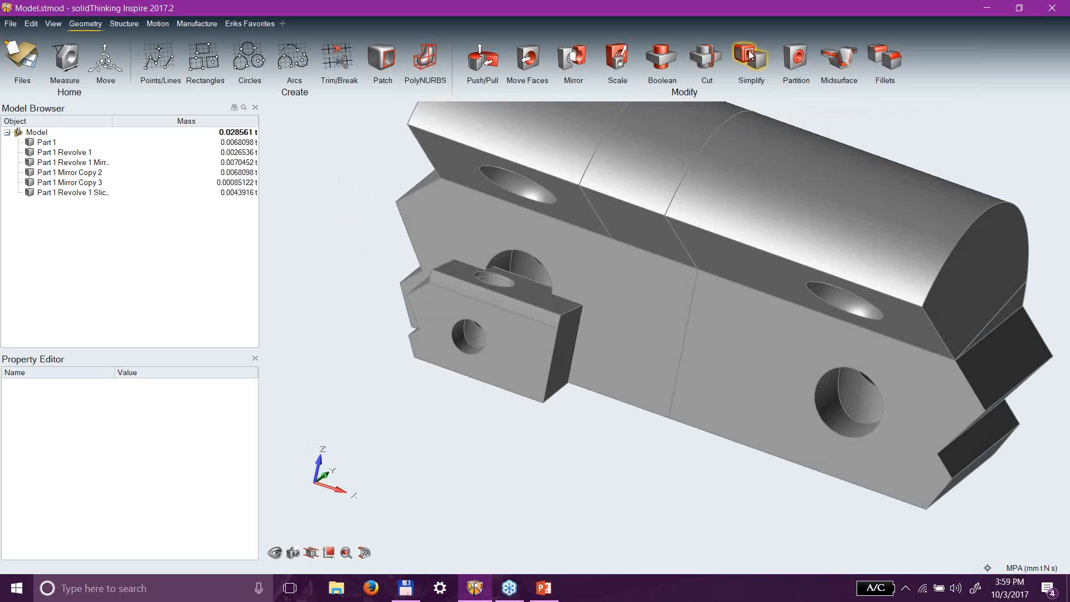
pyautogui.click(878, 53)
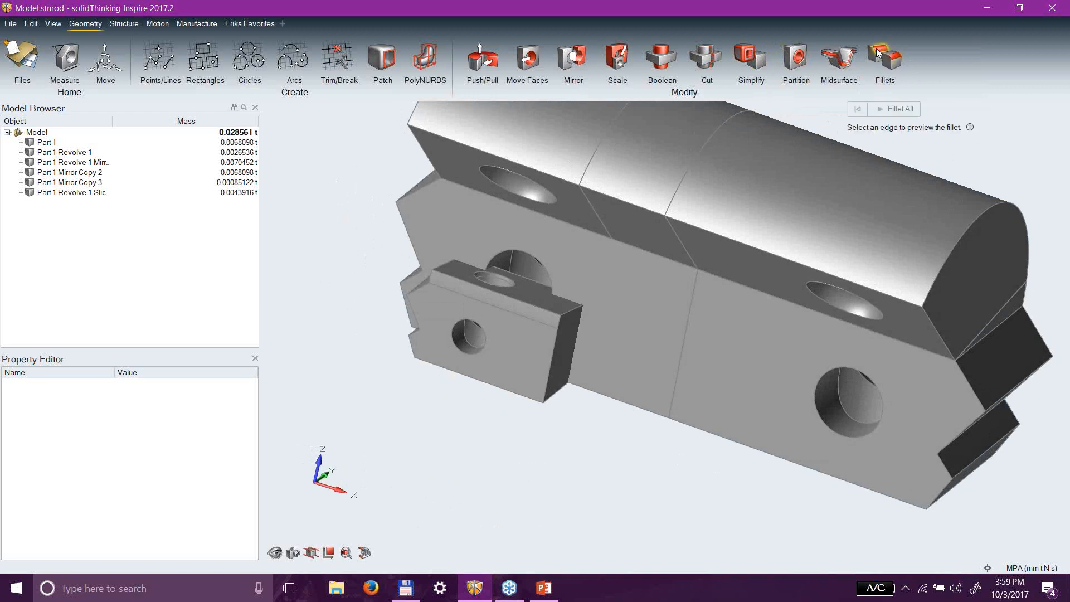
pyautogui.click(972, 391)
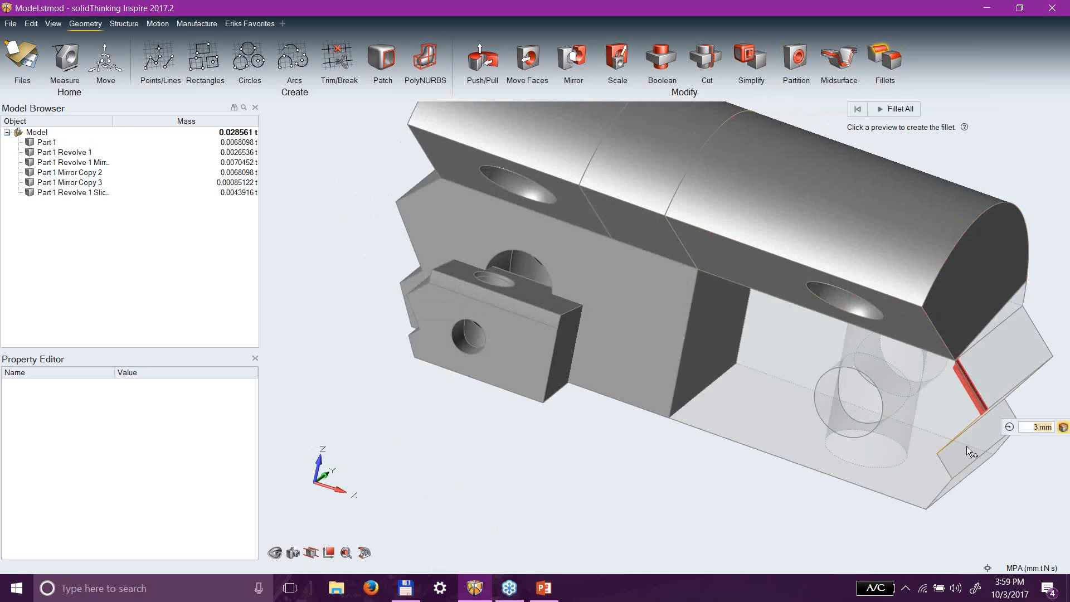
pyautogui.moveTo(968, 450); pyautogui.dragTo(928, 397, button='right')
pyautogui.moveTo(928, 397); pyautogui.dragTo(883, 375, button='middle')
pyautogui.scroll(3, 938, 437)
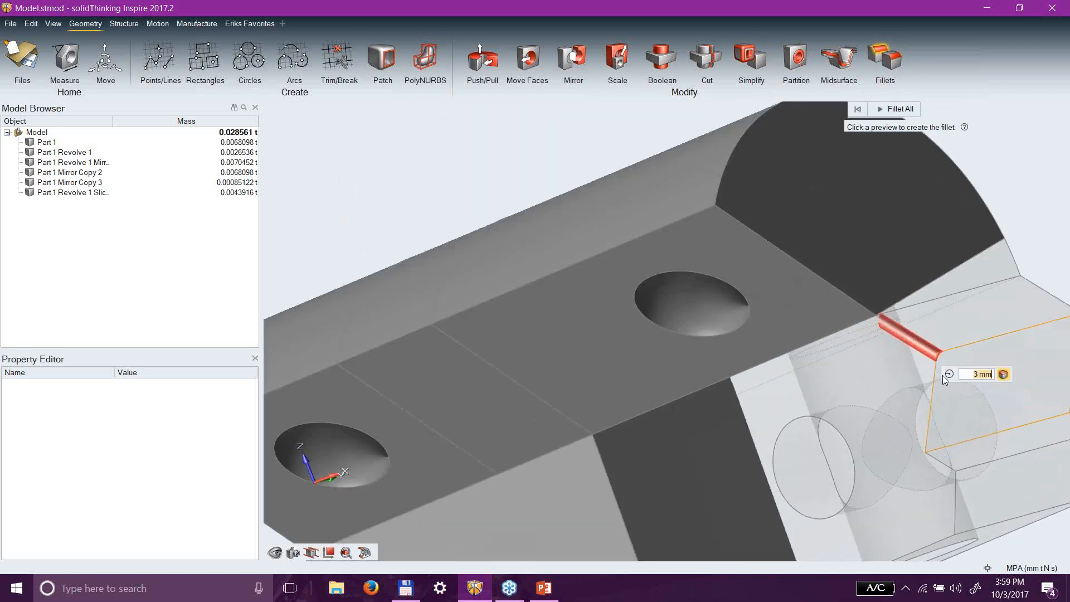
pyautogui.click(935, 380)
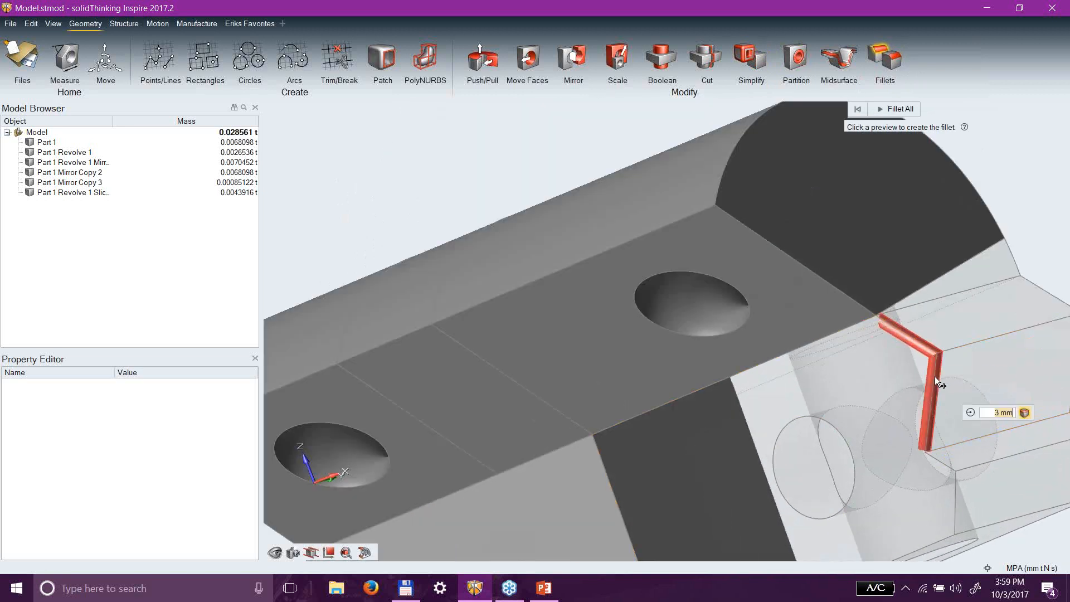
pyautogui.click(938, 463)
pyautogui.click(955, 509)
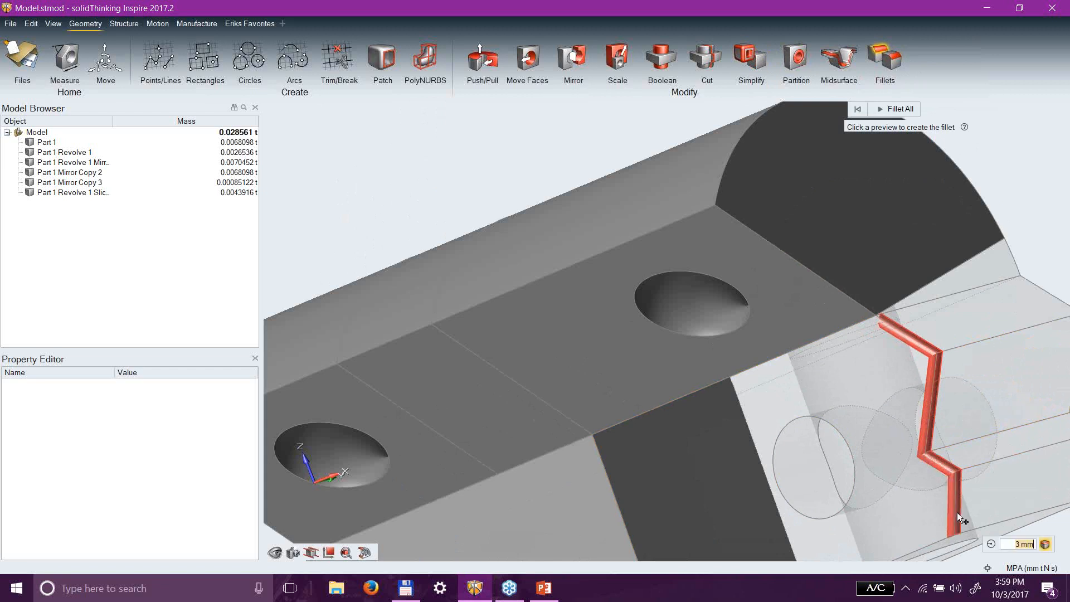
# Add the edges running across the notched end, set the fillet radius to 2 mm and fillet all picked edges.
pyautogui.scroll(5, 947, 487)
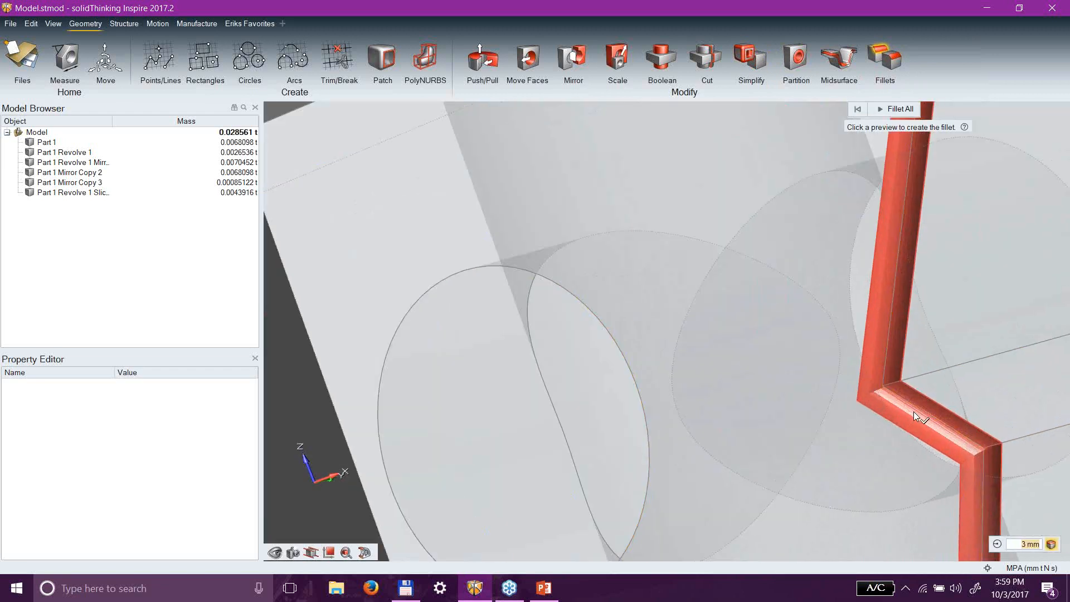
pyautogui.click(937, 382)
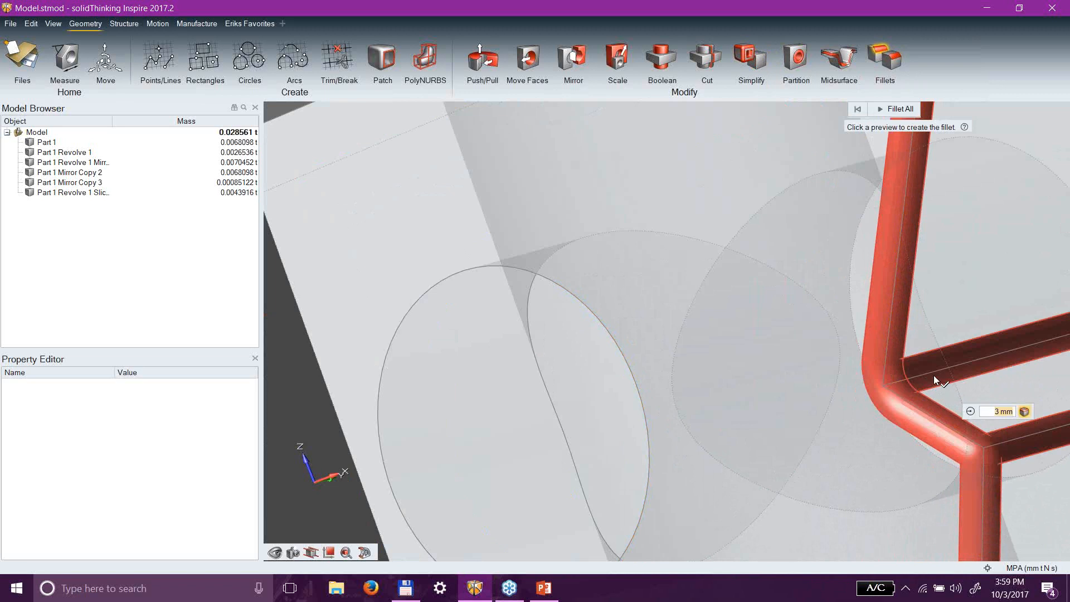
pyautogui.moveTo(936, 410); pyautogui.dragTo(974, 216, button='right')
pyautogui.moveTo(891, 227); pyautogui.dragTo(975, 293, button='right')
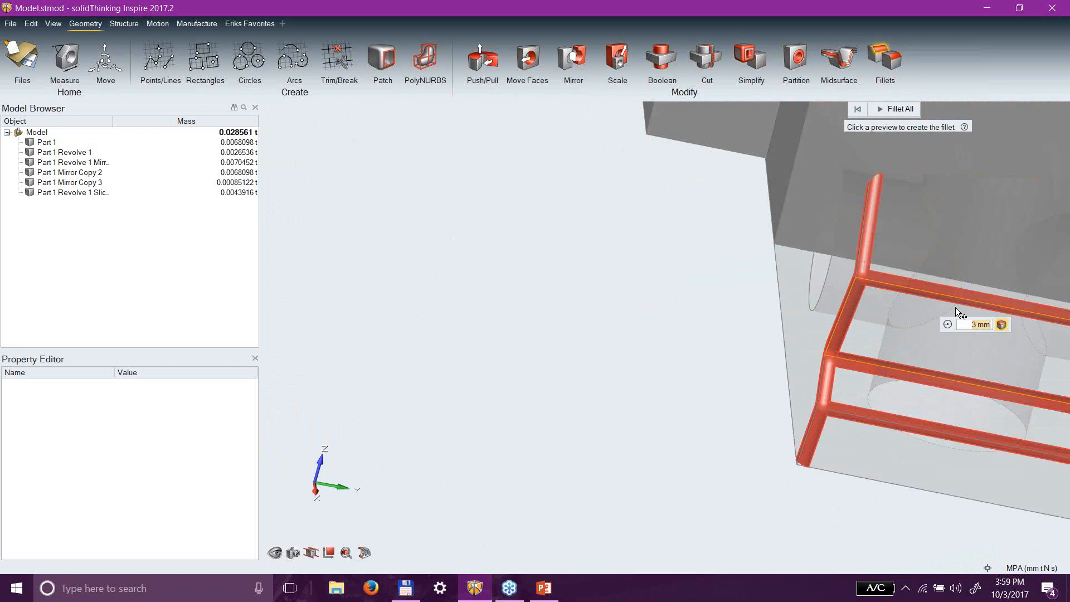
pyautogui.write('2')
pyautogui.press('Return')
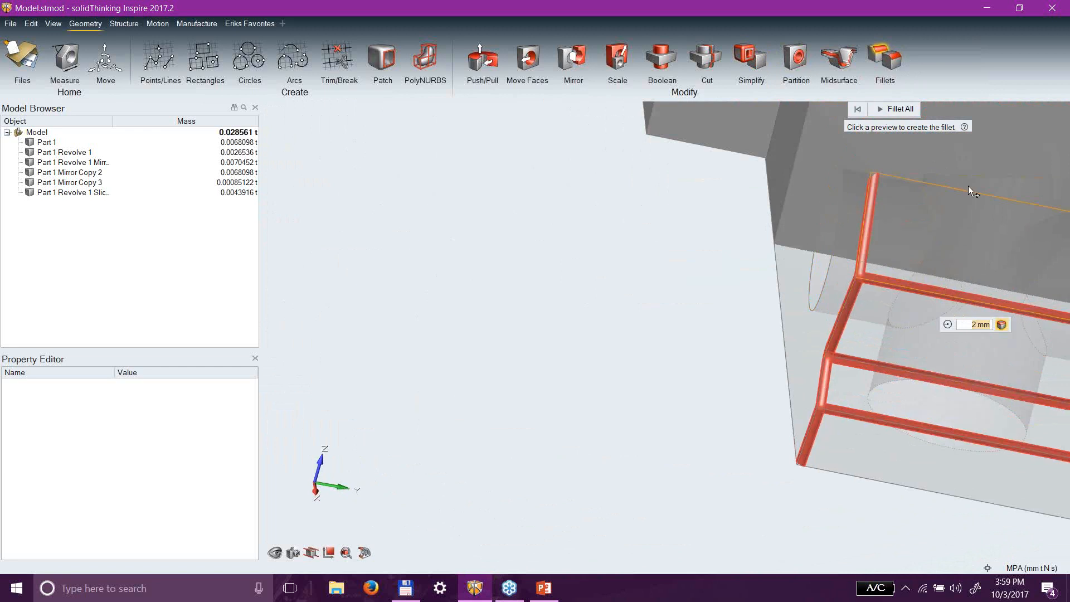
pyautogui.click(897, 109)
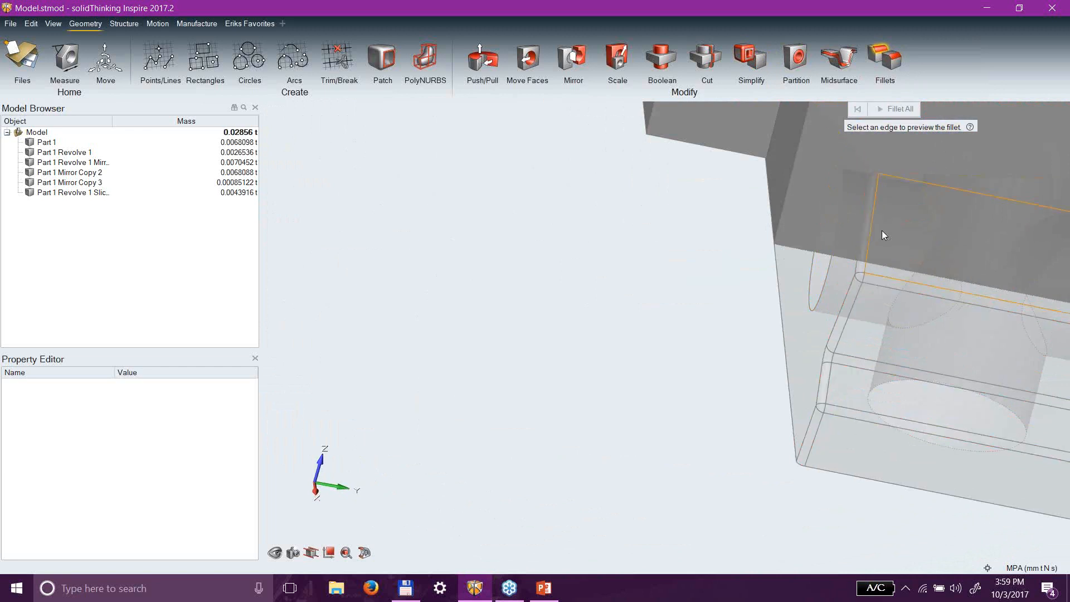
pyautogui.rightClick(648, 366)
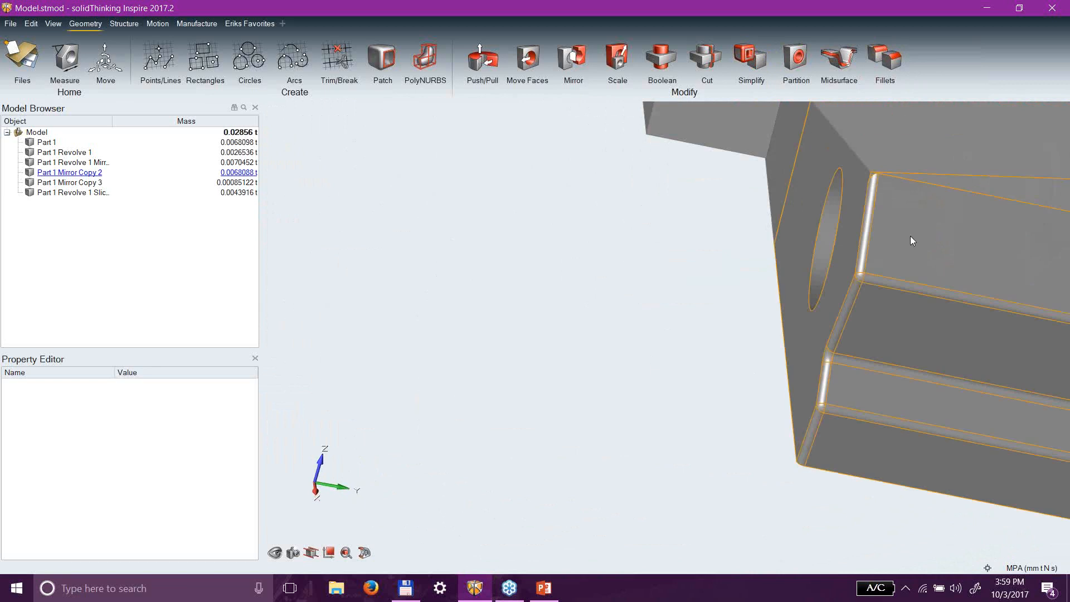
# Chamfer the curved end edge of the mirrored revolved part by 3 mm at 45 degrees and inspect it.
pyautogui.moveTo(644, 350); pyautogui.dragTo(666, 352, button='middle')
pyautogui.click(901, 67)
pyautogui.scroll(-4, 764, 310)
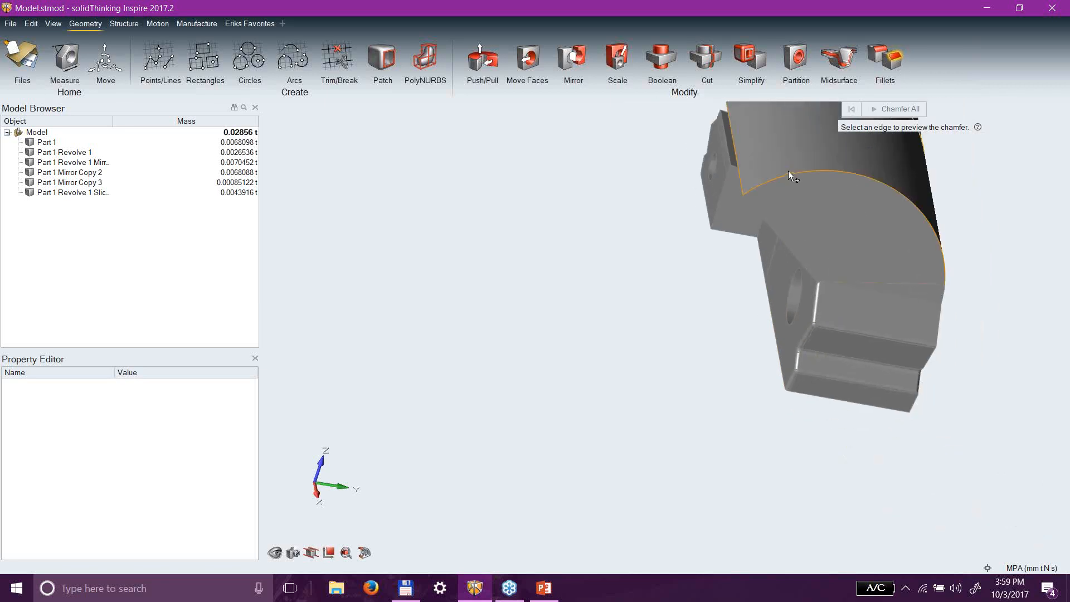
pyautogui.click(793, 176)
pyautogui.moveTo(794, 175); pyautogui.dragTo(875, 260, button='middle')
pyautogui.scroll(6, 945, 255)
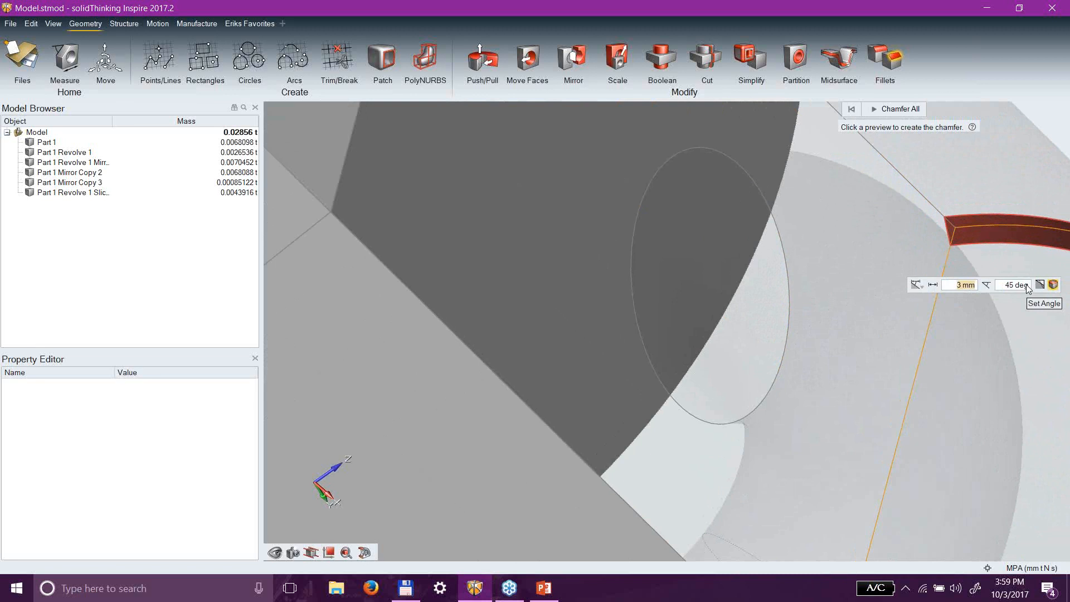
pyautogui.scroll(-3, 914, 333)
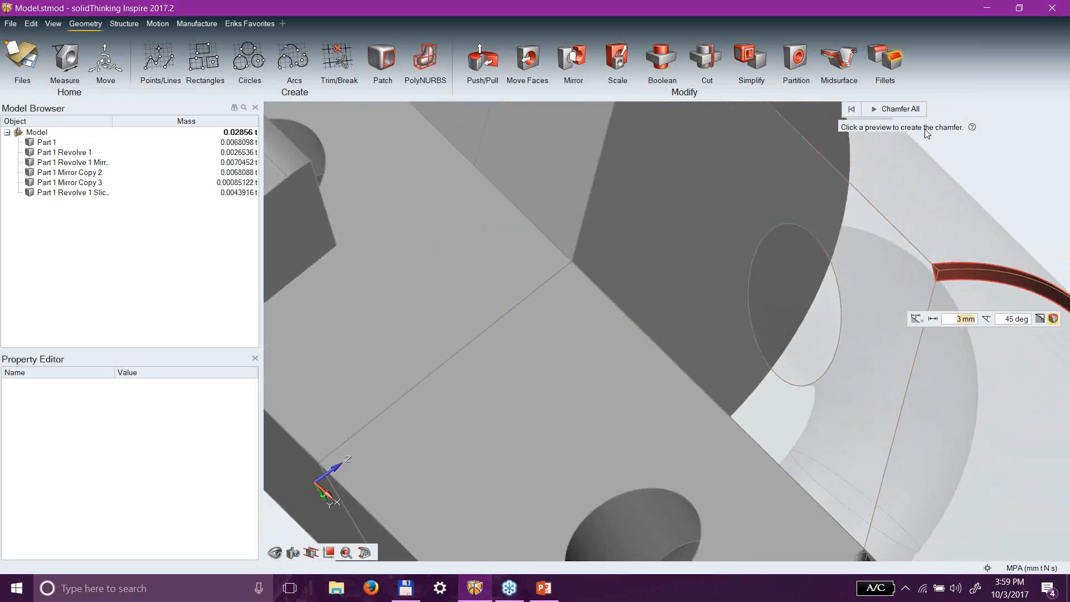
pyautogui.click(902, 109)
pyautogui.moveTo(1018, 172); pyautogui.dragTo(898, 415, button='middle')
pyautogui.scroll(-5, 895, 402)
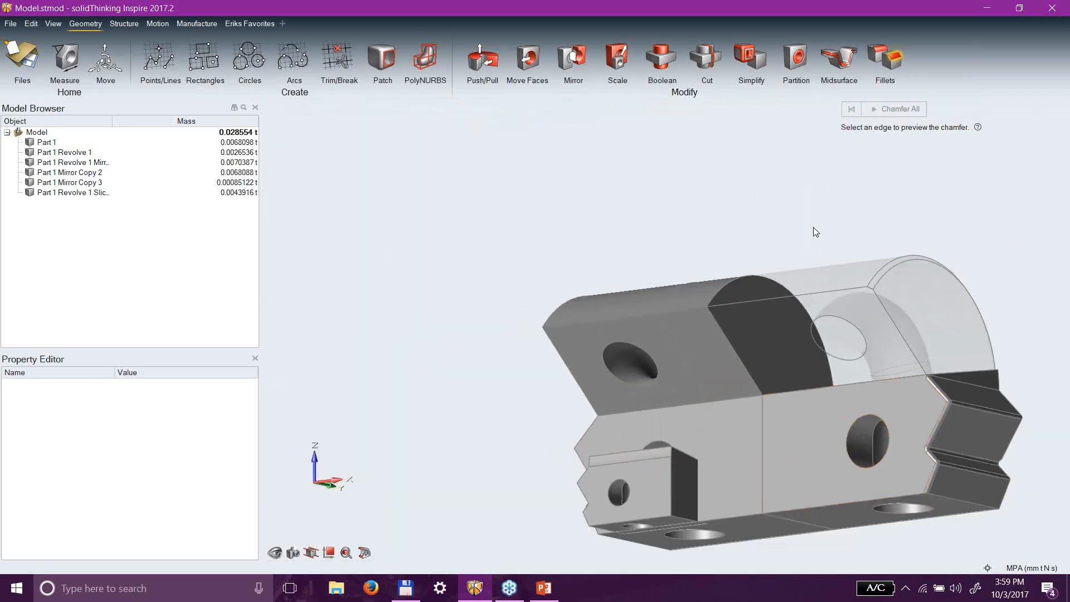
pyautogui.rightClick(947, 236)
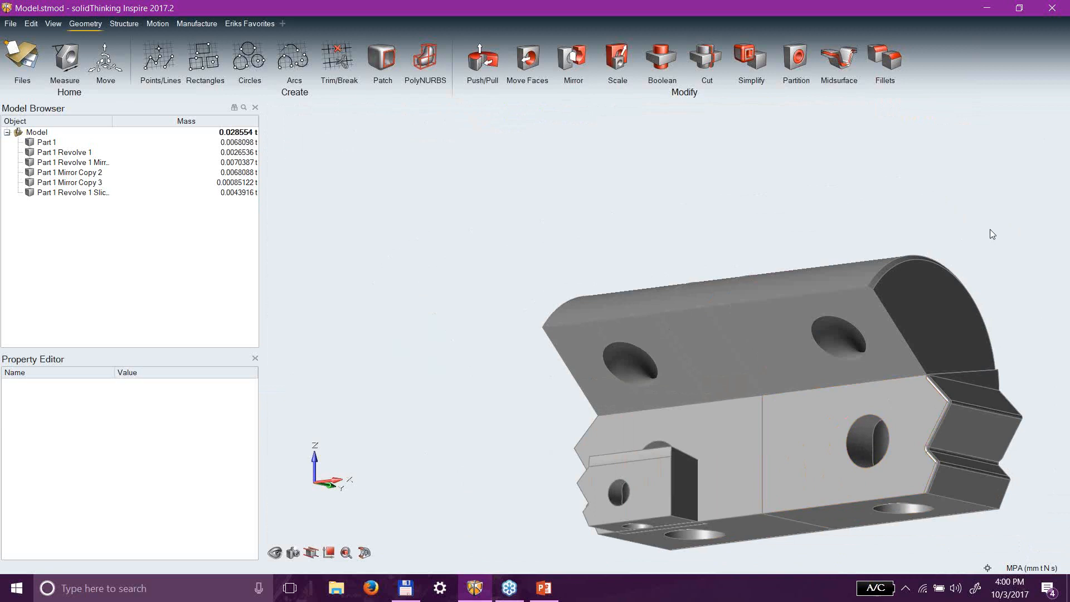
pyautogui.scroll(5, 902, 413)
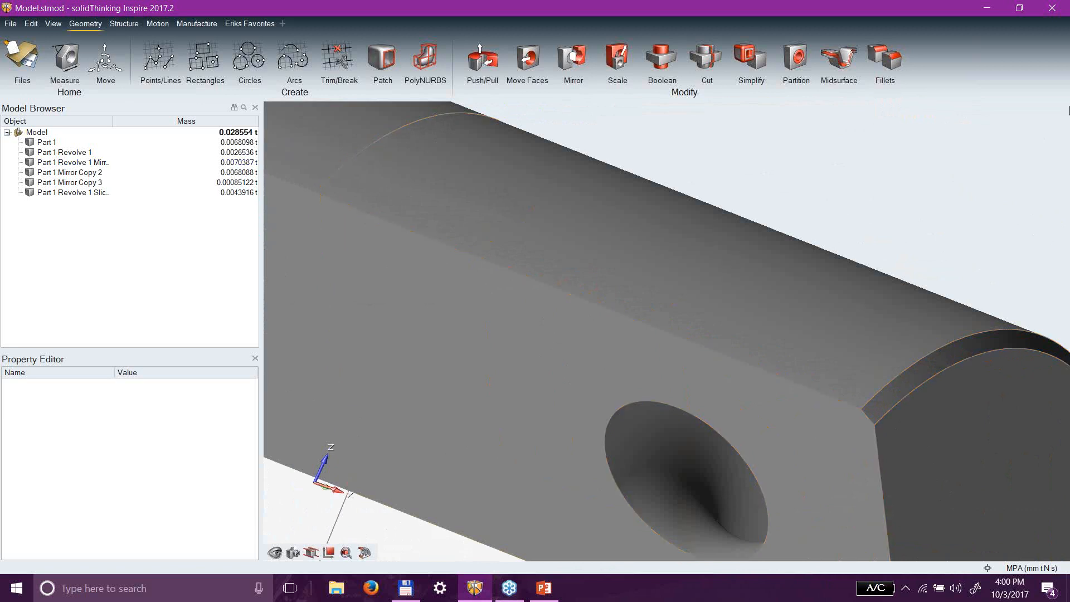
# Open the model Exercise_3_final.stmod.
pyautogui.click(11, 24)
pyautogui.click(175, 52)
pyautogui.click(349, 126)
pyautogui.click(10, 24)
pyautogui.click(162, 82)
pyautogui.click(285, 157)
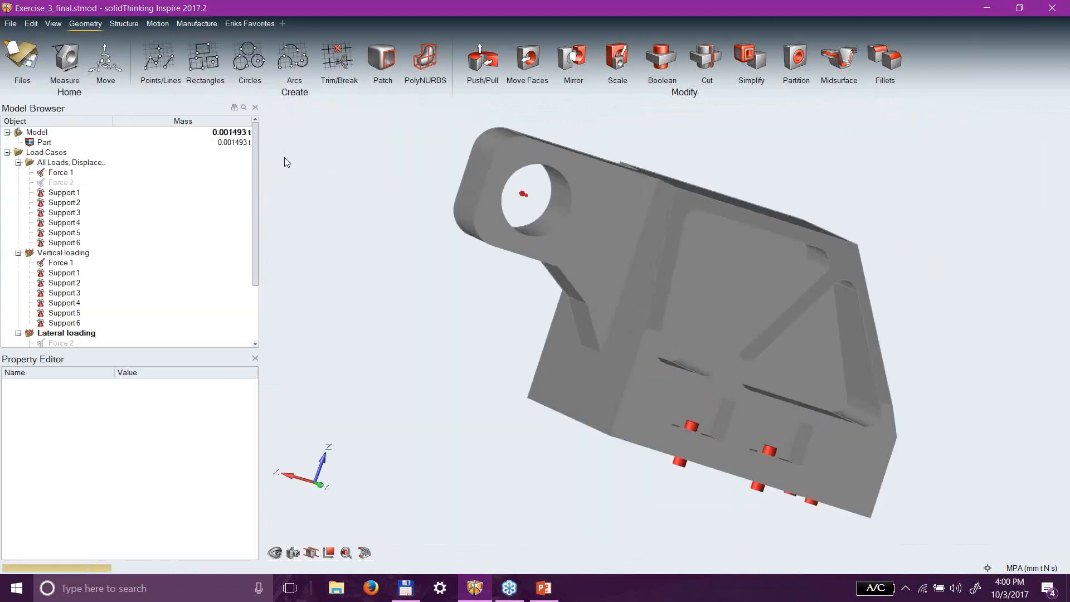
# Show the stored analysis results of the bracket, run the deformation animation of the vertical loading case, and leave the results.
pyautogui.moveTo(874, 141)
pyautogui.mouseDown(button='middle')
pyautogui.moveTo(719, 210)
pyautogui.moveTo(685, 346)
pyautogui.moveTo(577, 295)
pyautogui.moveTo(660, 342)
pyautogui.mouseUp(button='middle')
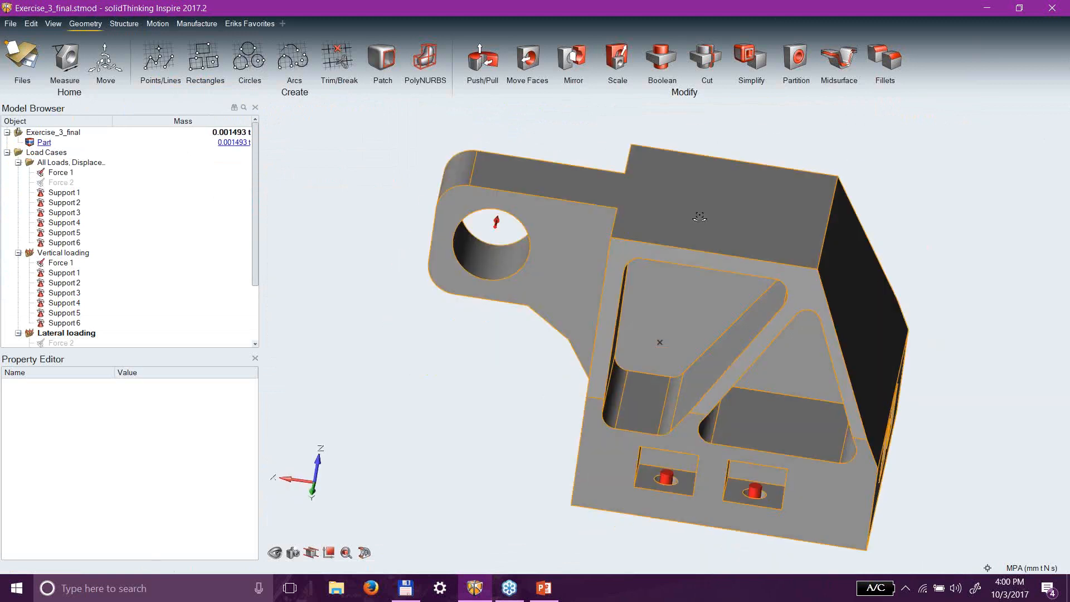
pyautogui.click(131, 28)
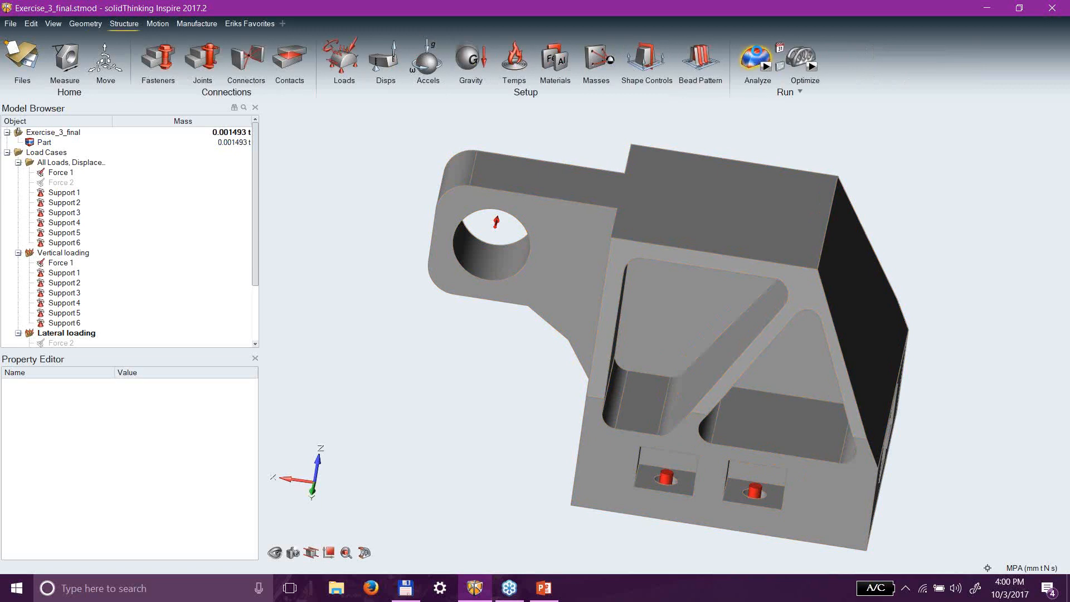
pyautogui.click(779, 66)
pyautogui.click(985, 441)
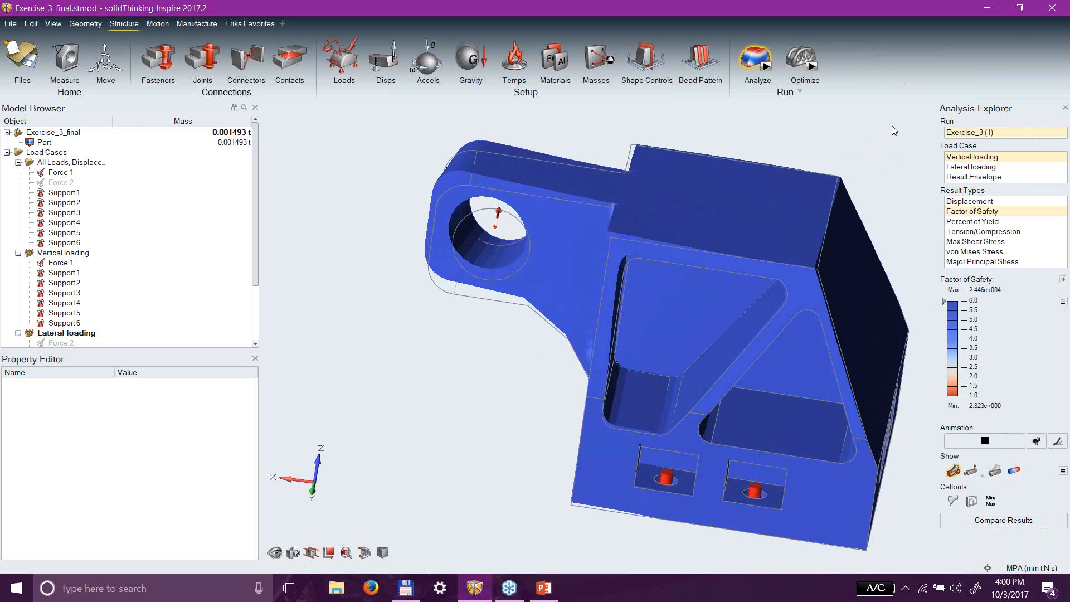
pyautogui.press('Escape')
# Examine the bracket from all sides, including its lug hole load, bolt supports, bolt pockets and large triangular side pockets.
pyautogui.moveTo(929, 348)
pyautogui.mouseDown(button='middle')
pyautogui.moveTo(932, 316)
pyautogui.moveTo(791, 357)
pyautogui.moveTo(765, 384)
pyautogui.mouseUp(button='middle')
pyautogui.moveTo(483, 439)
pyautogui.mouseDown(button='middle')
pyautogui.moveTo(506, 382)
pyautogui.moveTo(455, 461)
pyautogui.moveTo(496, 429)
pyautogui.mouseUp(button='middle')
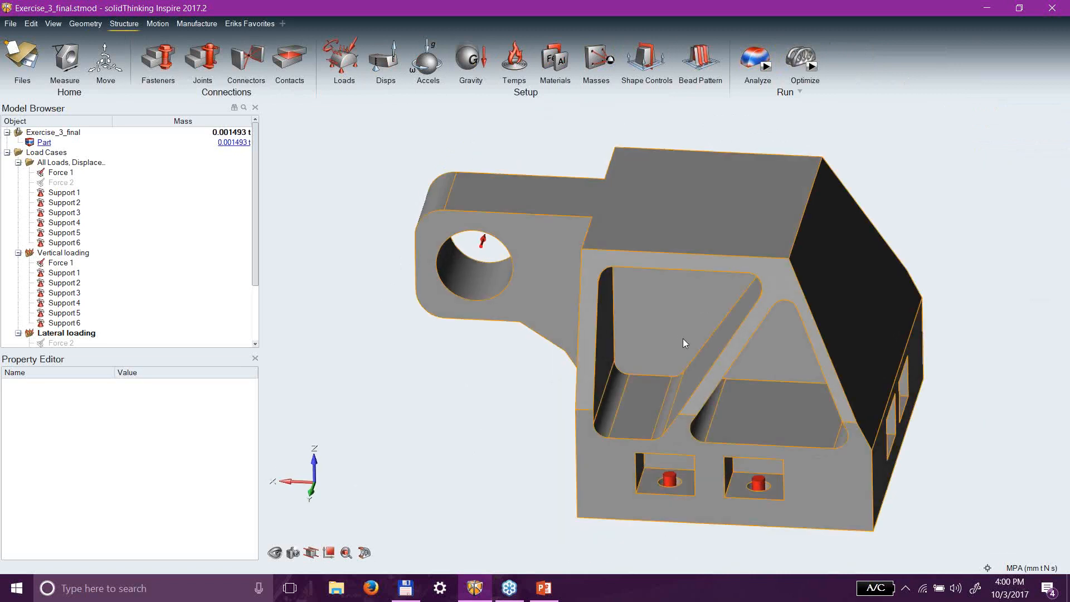
pyautogui.moveTo(738, 453)
pyautogui.mouseDown(button='middle')
pyautogui.moveTo(730, 473)
pyautogui.moveTo(747, 496)
pyautogui.moveTo(739, 524)
pyautogui.moveTo(729, 468)
pyautogui.mouseUp(button='middle')
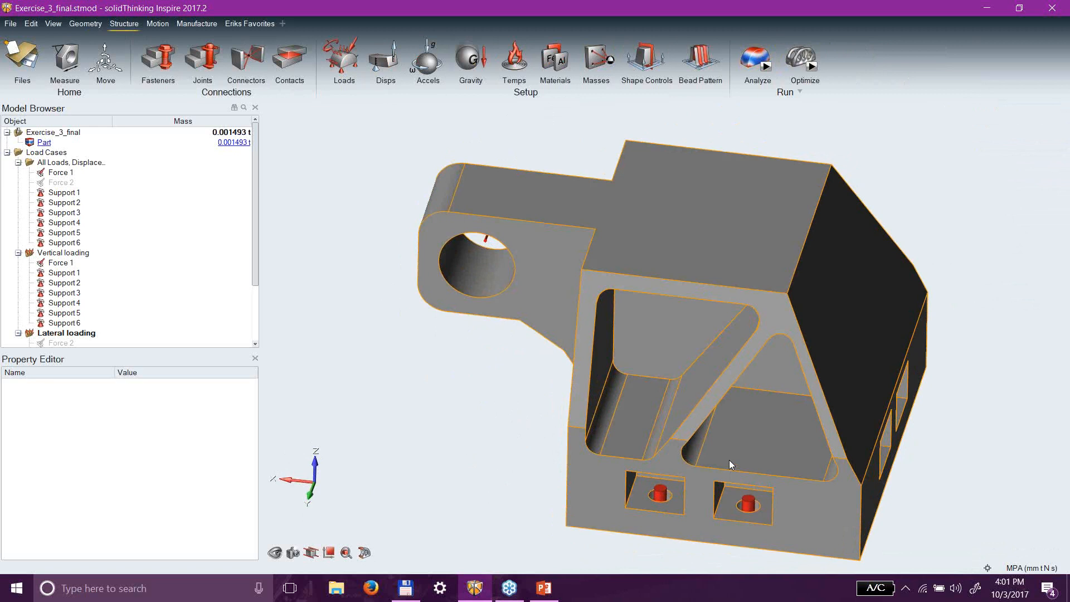
pyautogui.moveTo(558, 449); pyautogui.dragTo(580, 457, button='right')
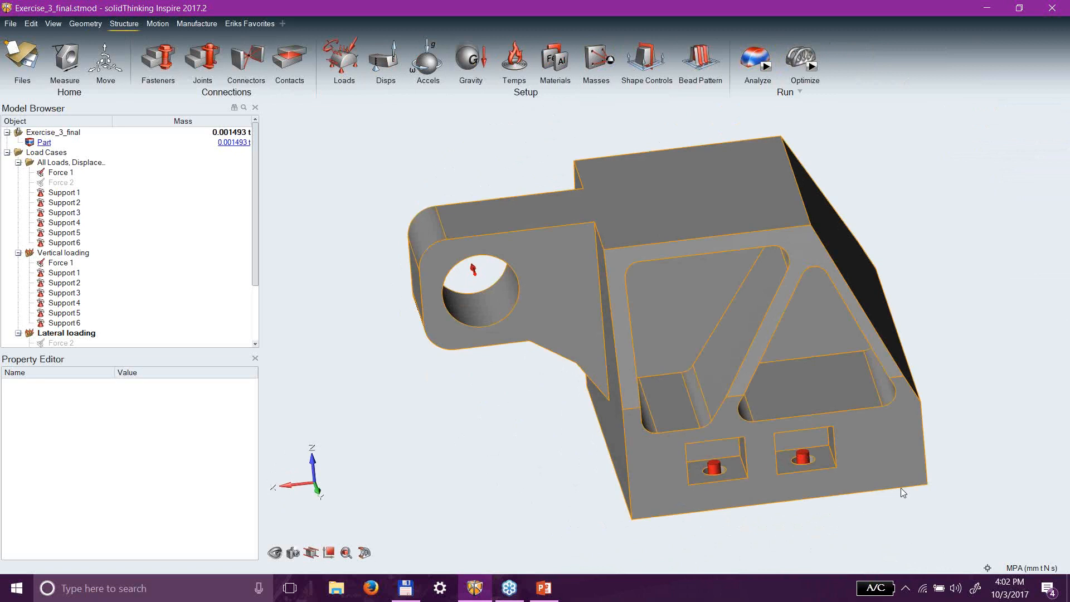
pyautogui.moveTo(951, 509)
pyautogui.mouseDown(button='right')
pyautogui.moveTo(935, 492)
pyautogui.moveTo(842, 496)
pyautogui.moveTo(851, 502)
pyautogui.mouseUp(button='right')
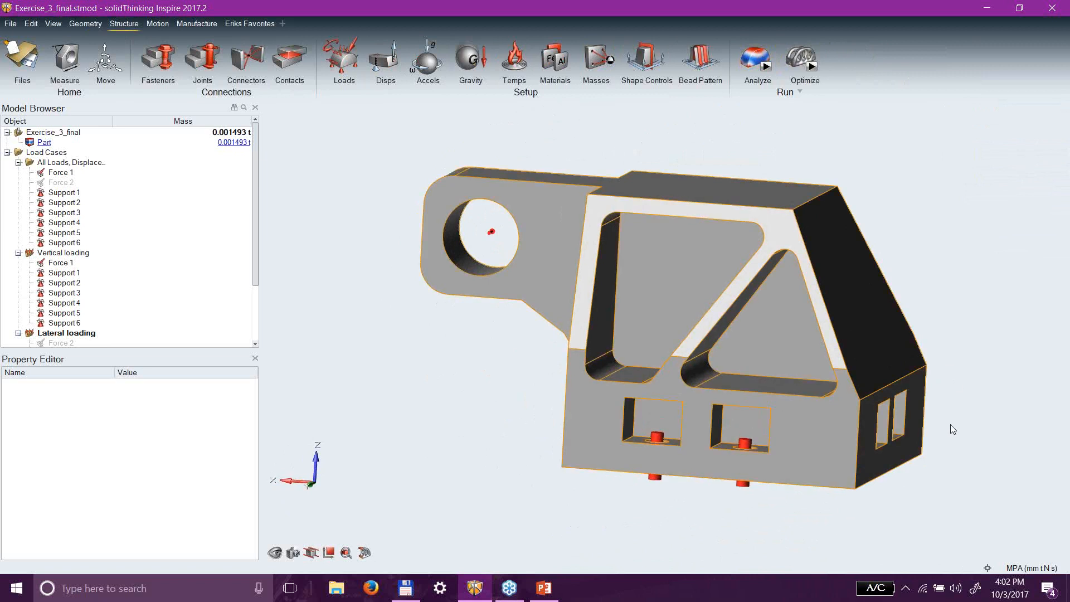
pyautogui.moveTo(910, 397); pyautogui.dragTo(574, 446, button='right')
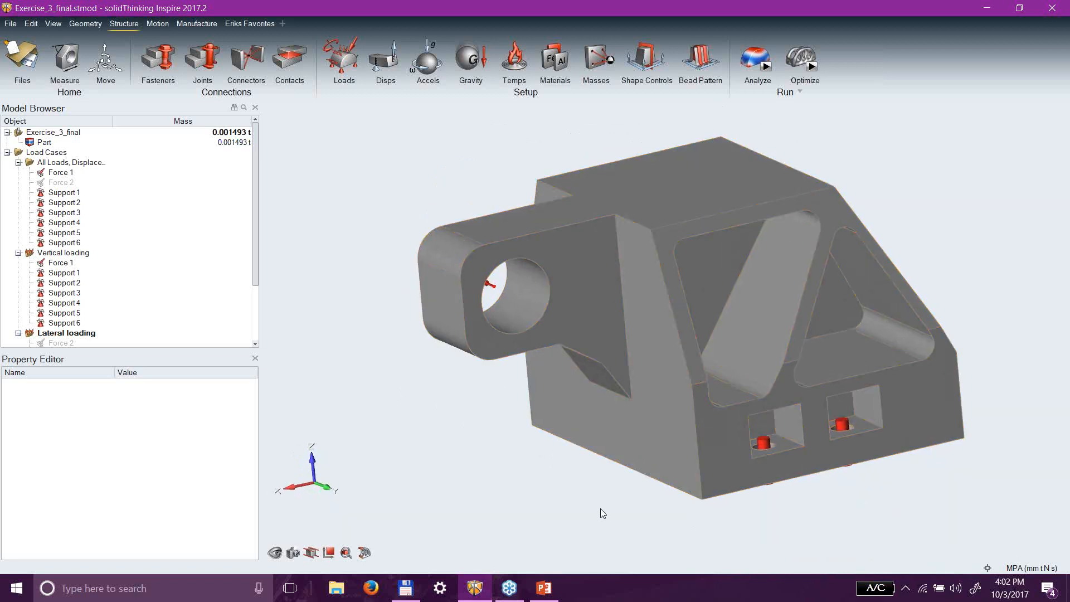
pyautogui.moveTo(574, 507); pyautogui.dragTo(527, 484, button='right')
pyautogui.moveTo(528, 484); pyautogui.dragTo(479, 532, button='middle')
pyautogui.moveTo(955, 415); pyautogui.dragTo(954, 408, button='middle')
pyautogui.moveTo(954, 408)
pyautogui.mouseDown(button='right')
pyautogui.moveTo(903, 415)
pyautogui.moveTo(963, 408)
pyautogui.mouseUp(button='right')
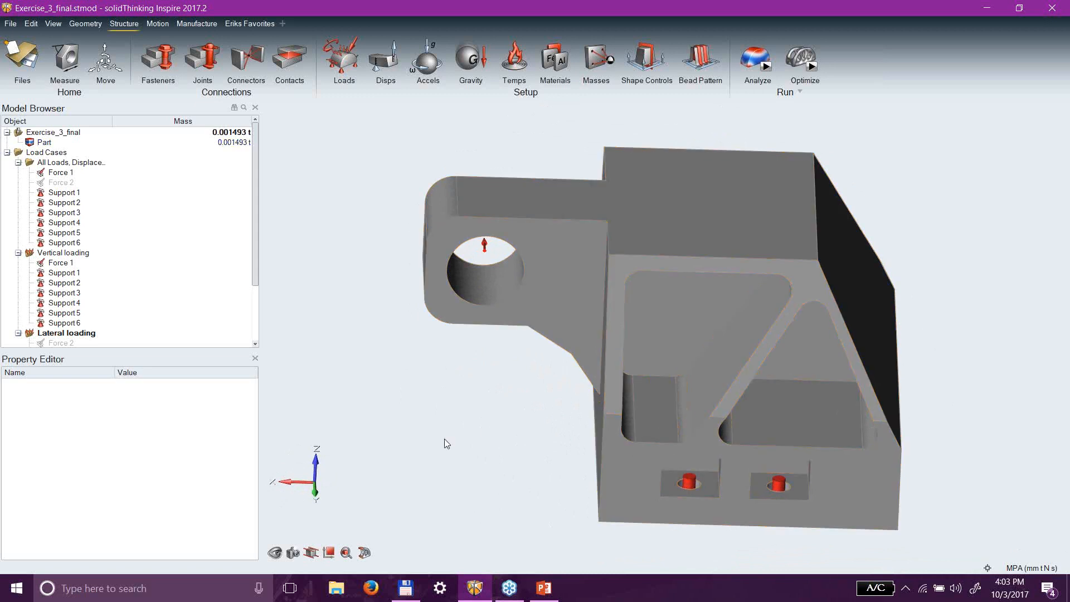
pyautogui.moveTo(494, 403); pyautogui.dragTo(463, 355, button='right')
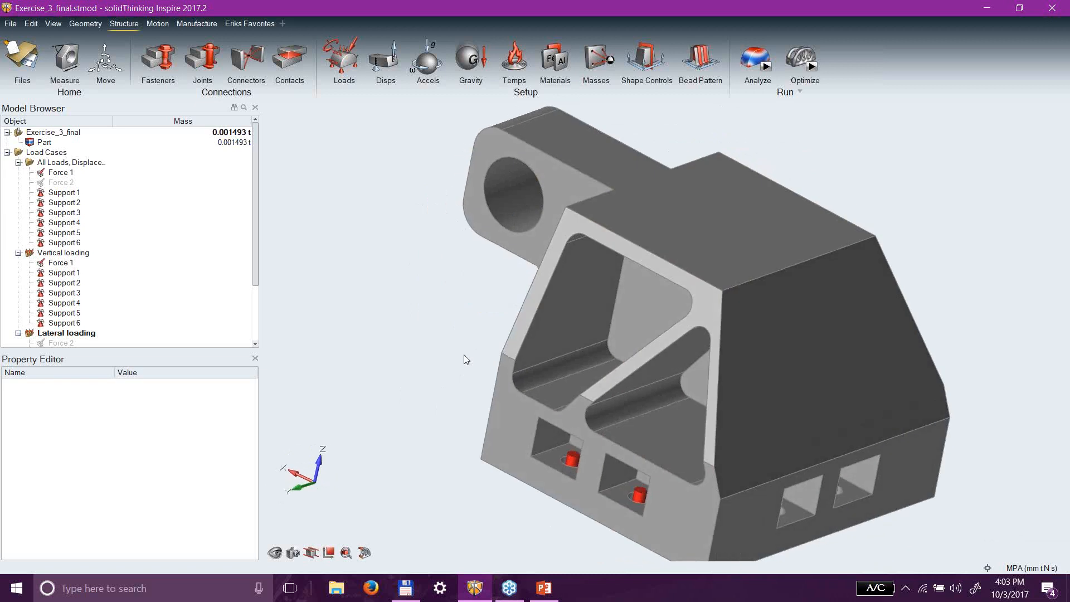
pyautogui.moveTo(999, 351); pyautogui.dragTo(880, 306, button='middle')
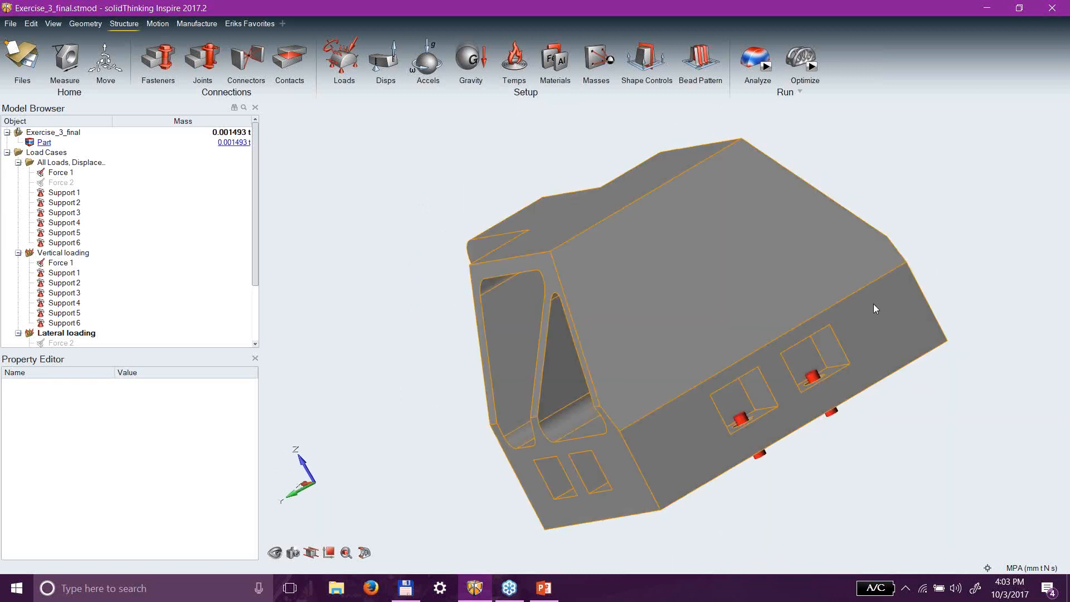
pyautogui.moveTo(374, 358); pyautogui.dragTo(450, 292, button='right')
pyautogui.moveTo(408, 333); pyautogui.dragTo(484, 337, button='right')
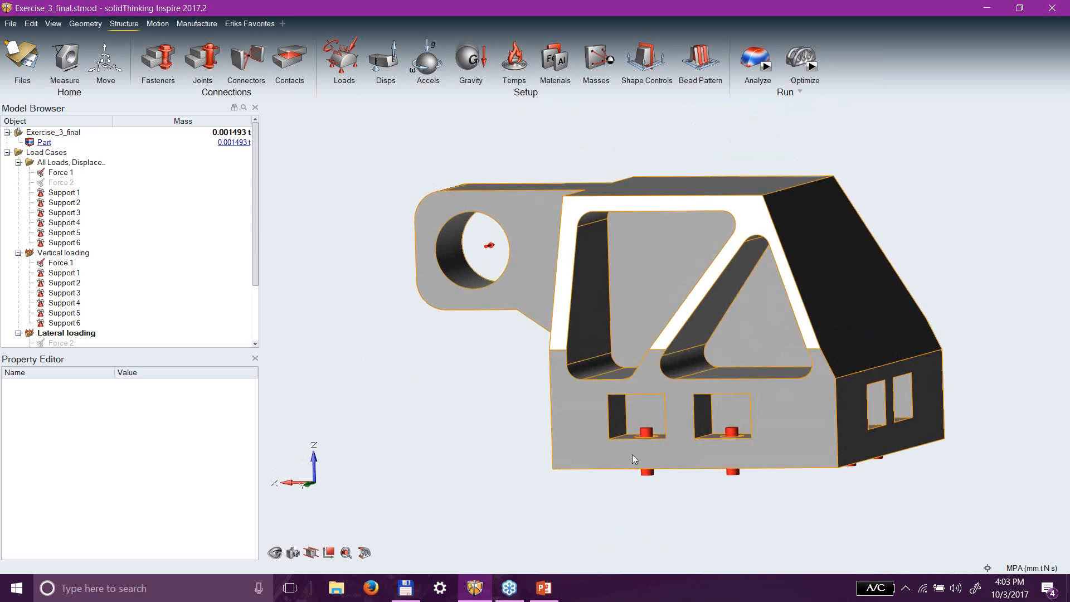
# Find the bracket's removable holes and pockets with the Simplify Holes tool.
pyautogui.click(95, 24)
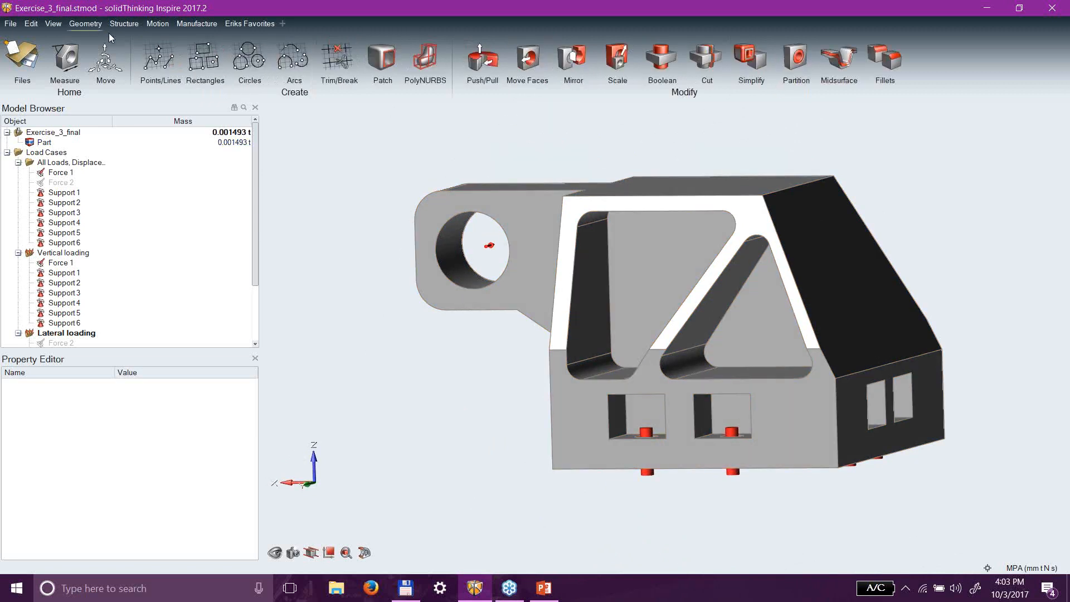
pyautogui.click(753, 58)
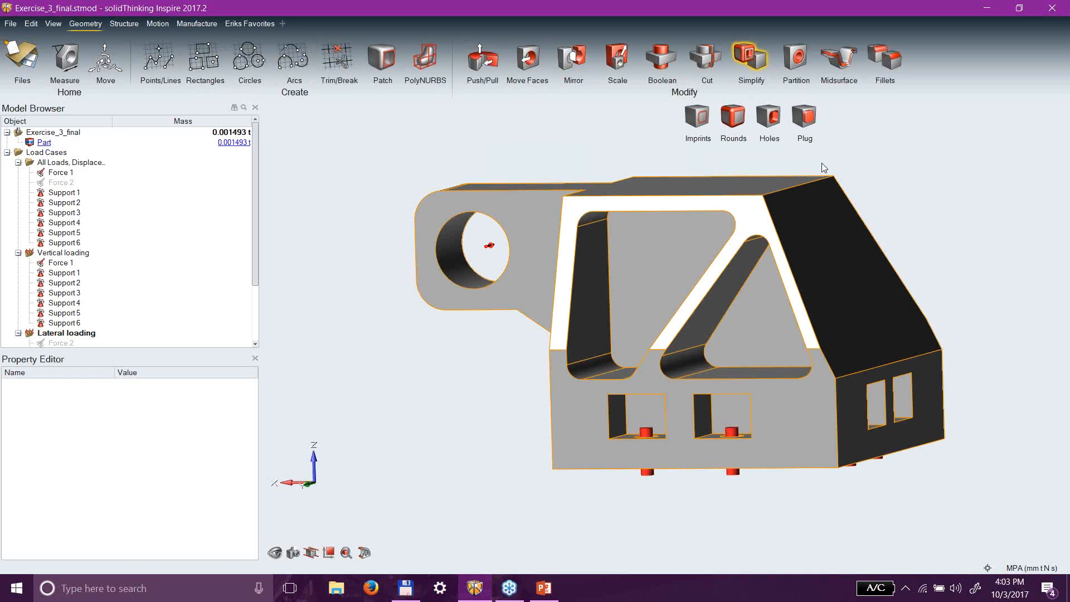
pyautogui.click(774, 117)
pyautogui.moveTo(632, 519); pyautogui.dragTo(659, 339, button='middle')
# Try to remove one rectangular bolt pocket and then all found holes and pockets, undoing each removal.
pyautogui.click(752, 352)
pyautogui.click(31, 23)
pyautogui.click(44, 36)
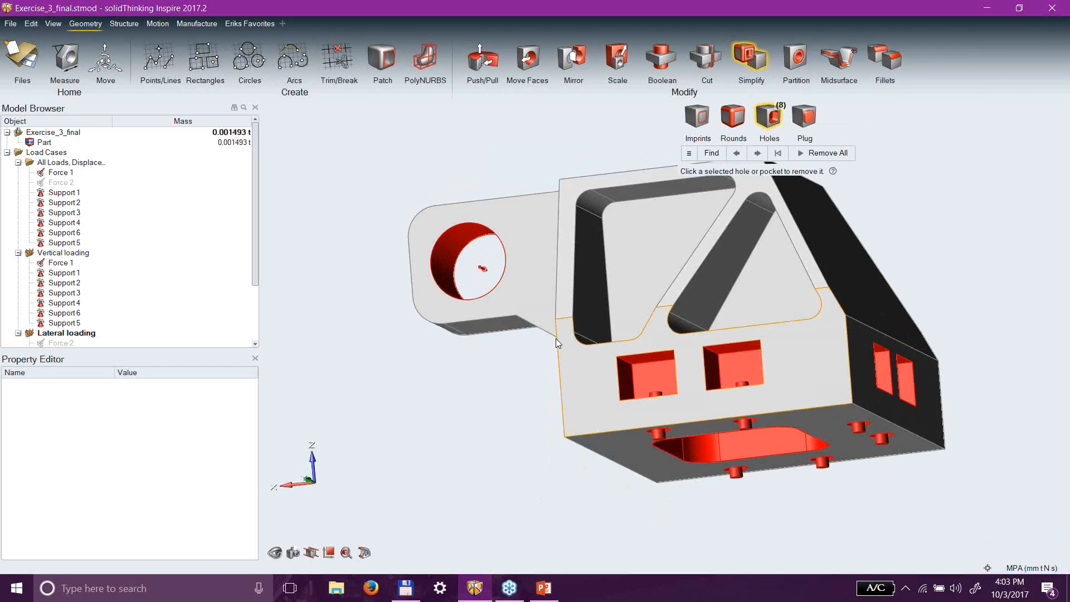
pyautogui.moveTo(847, 495); pyautogui.dragTo(852, 460, button='middle')
pyautogui.click(816, 154)
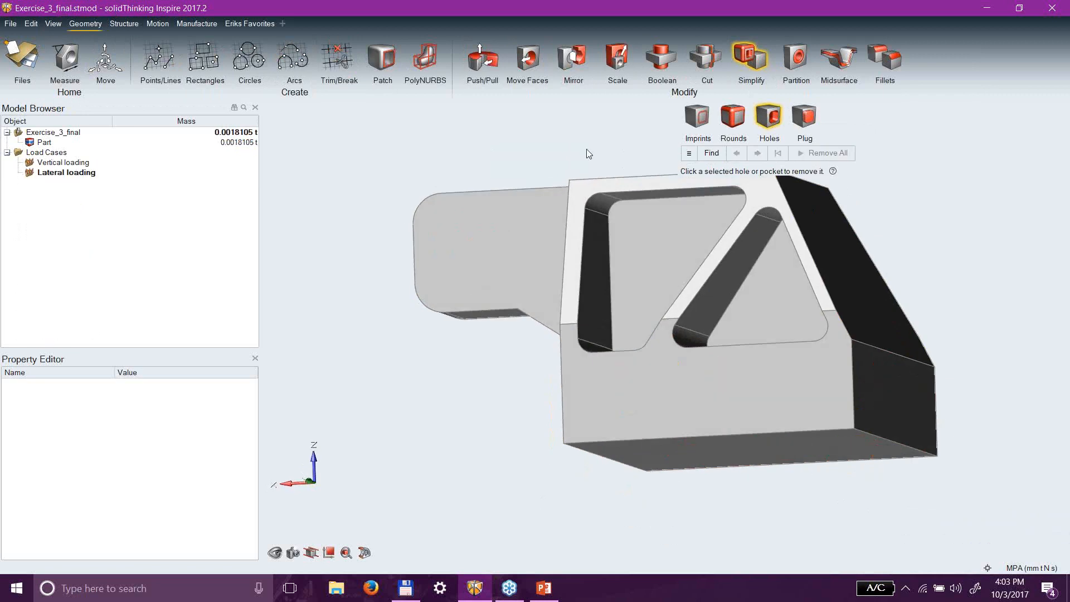
pyautogui.click(31, 23)
pyautogui.click(47, 39)
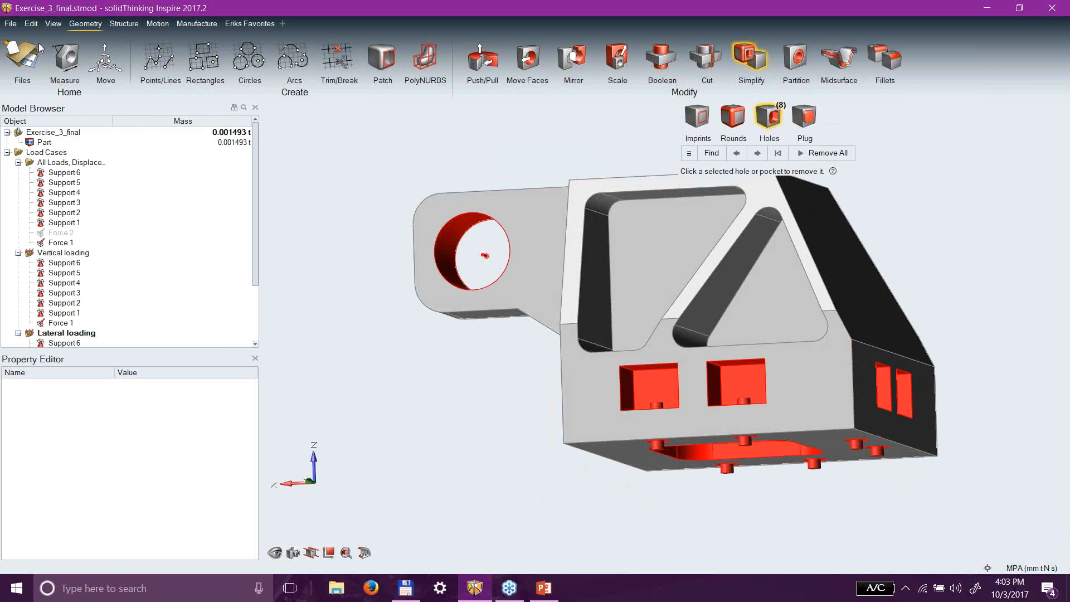
# Remove the two large lightening pockets from the first sloped side of the bracket, keeping the bolt pockets and holes.
pyautogui.moveTo(647, 261); pyautogui.dragTo(672, 237, button='right')
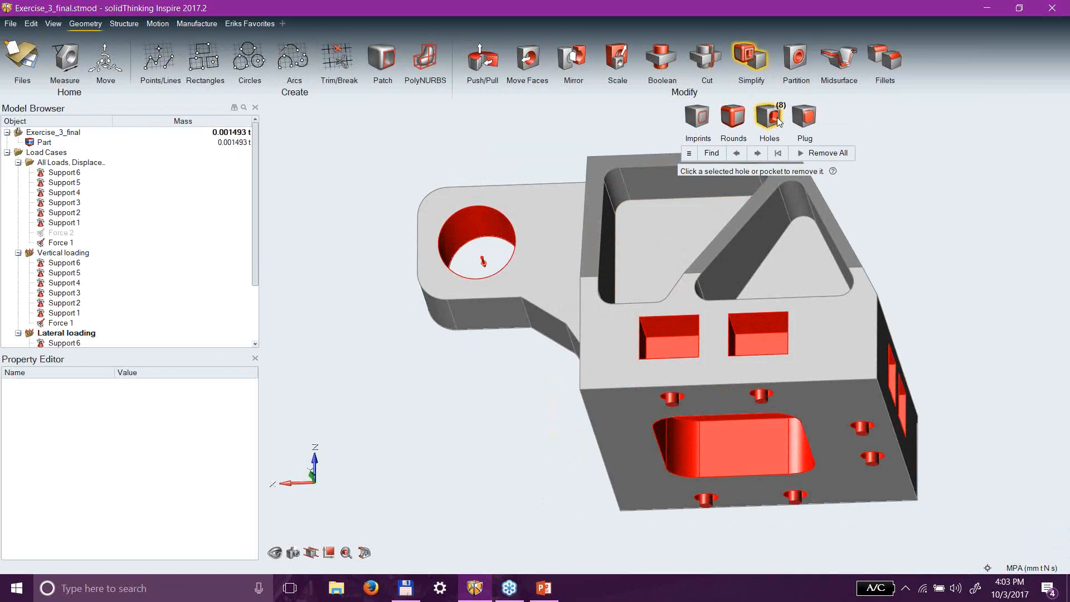
pyautogui.click(654, 242)
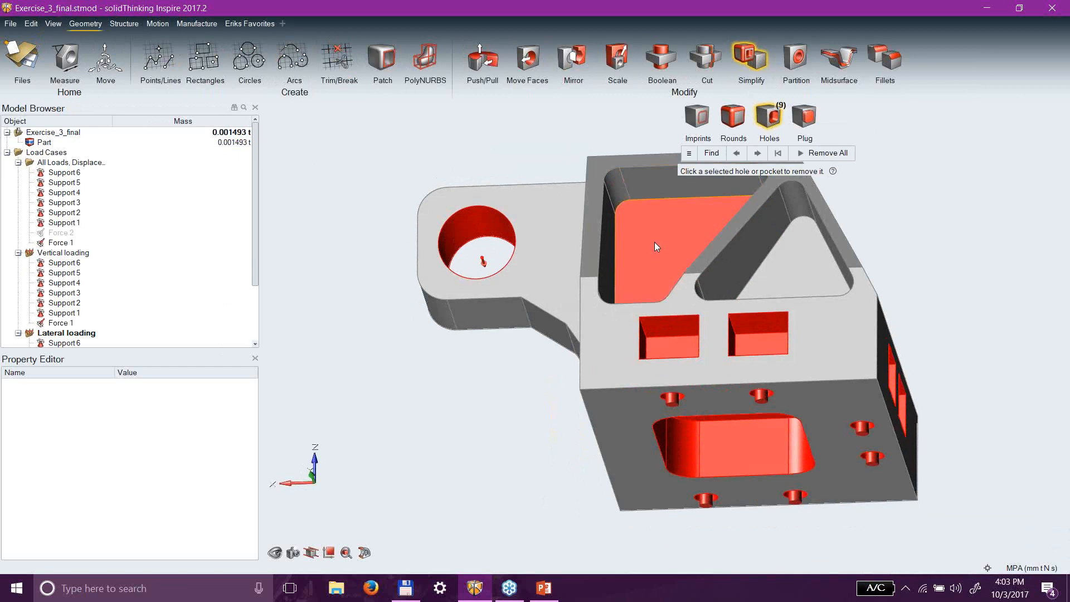
pyautogui.moveTo(683, 235); pyautogui.dragTo(615, 189, button='right')
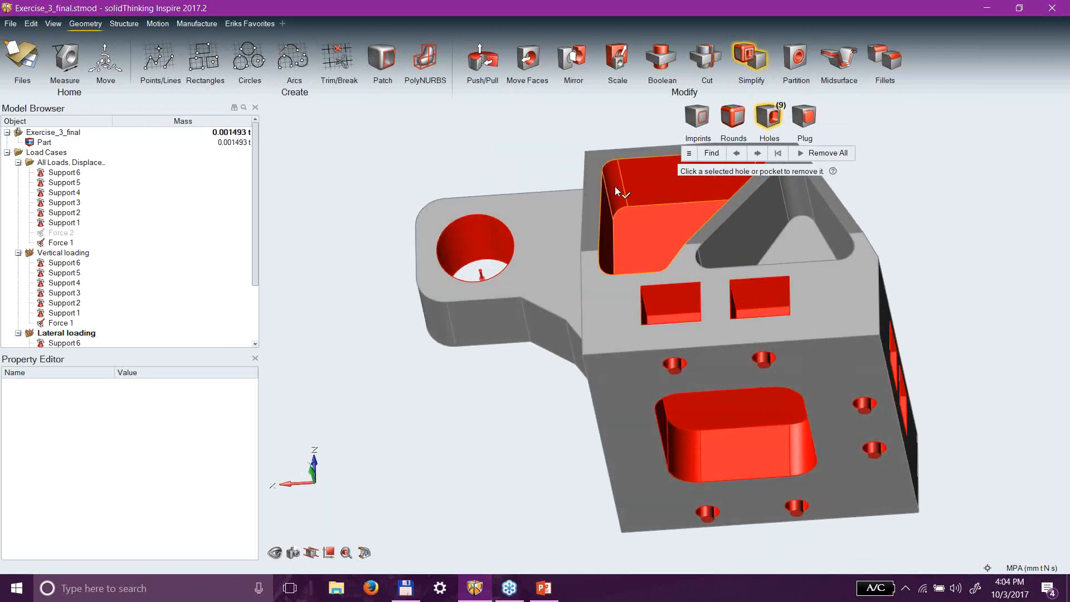
pyautogui.click(648, 225)
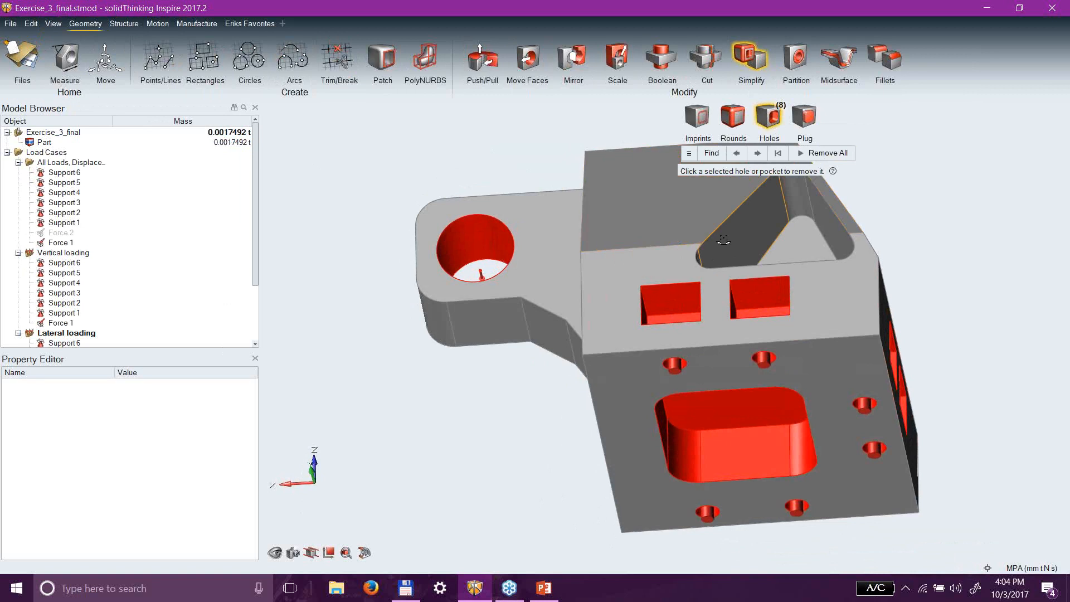
pyautogui.moveTo(723, 239); pyautogui.dragTo(766, 233, button='right')
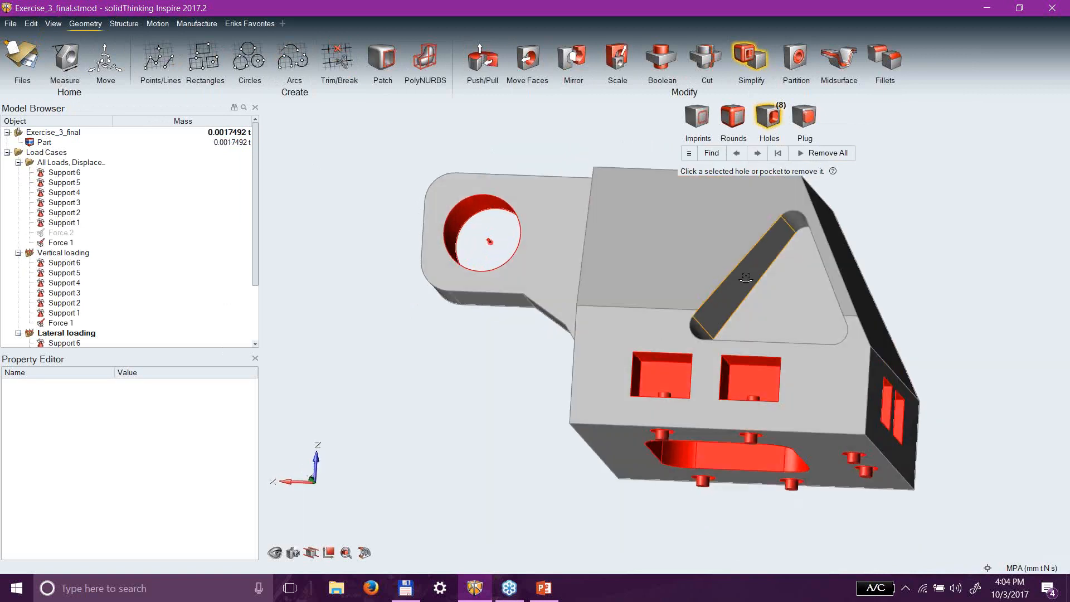
pyautogui.click(795, 283)
pyautogui.click(796, 283)
# Remove the two matching lightening pockets from the opposite side of the bracket.
pyautogui.moveTo(788, 254)
pyautogui.mouseDown(button='right')
pyautogui.moveTo(700, 322)
pyautogui.moveTo(704, 294)
pyautogui.moveTo(685, 327)
pyautogui.moveTo(725, 284)
pyautogui.mouseUp(button='right')
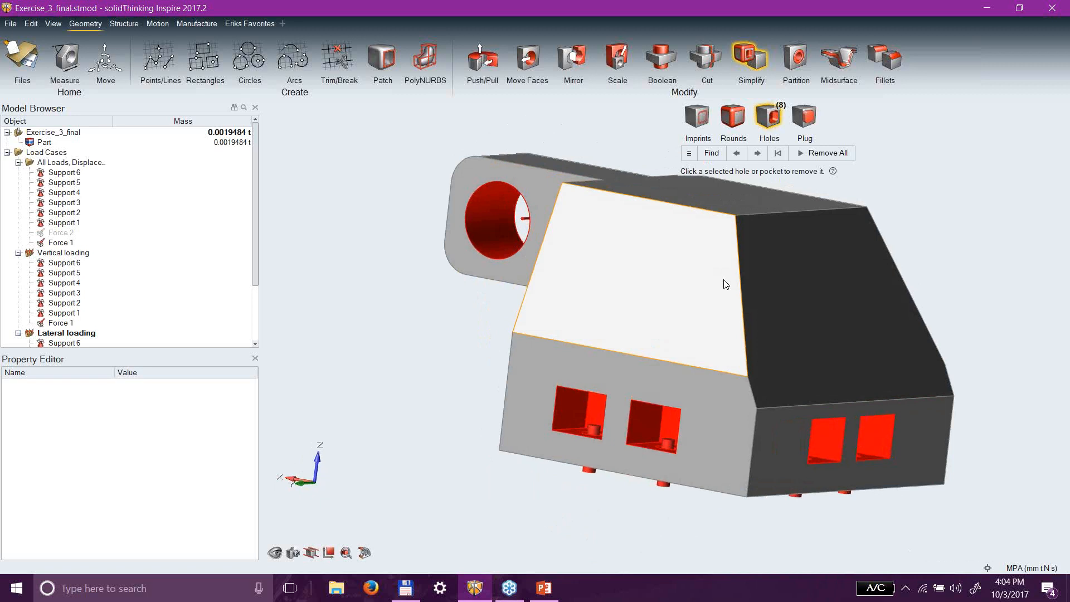
pyautogui.moveTo(725, 284); pyautogui.dragTo(622, 288, button='right')
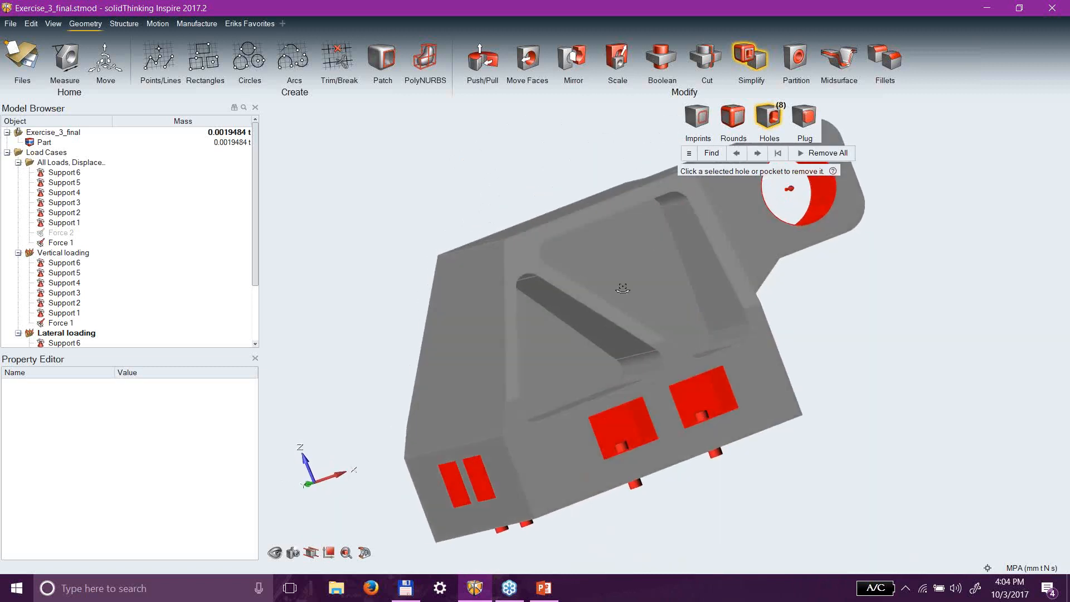
pyautogui.click(636, 250)
pyautogui.click(633, 251)
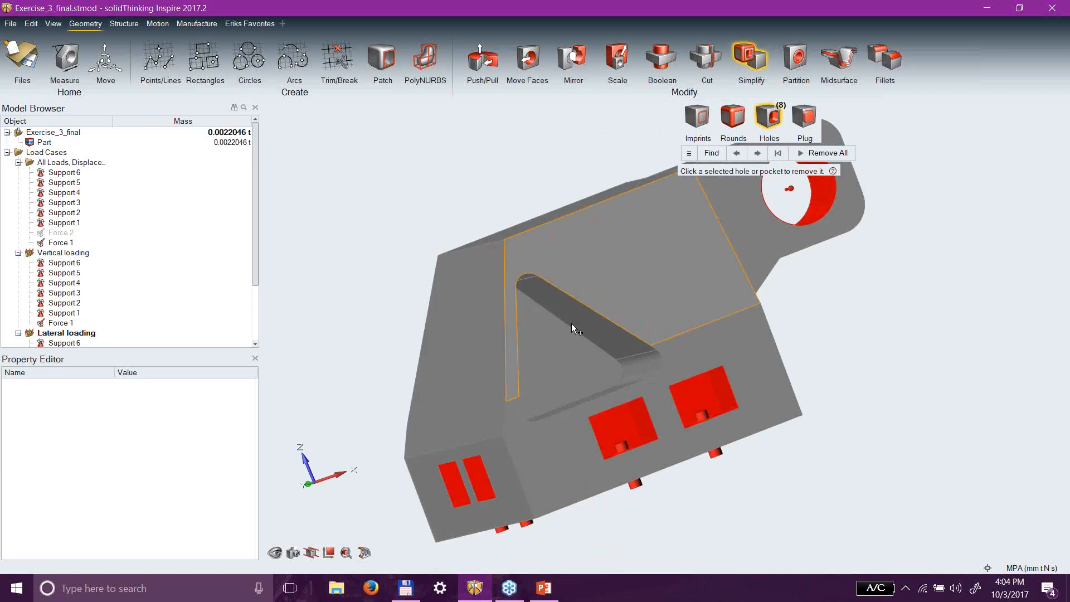
pyautogui.click(550, 347)
pyautogui.click(550, 347)
# Push/Pull one sloped upper side face outward until it lies flush with the vertical base wall below it.
pyautogui.moveTo(562, 310)
pyautogui.mouseDown(button='right')
pyautogui.moveTo(790, 309)
pyautogui.moveTo(857, 325)
pyautogui.moveTo(750, 333)
pyautogui.mouseUp(button='right')
pyautogui.moveTo(722, 290); pyautogui.dragTo(794, 273, button='right')
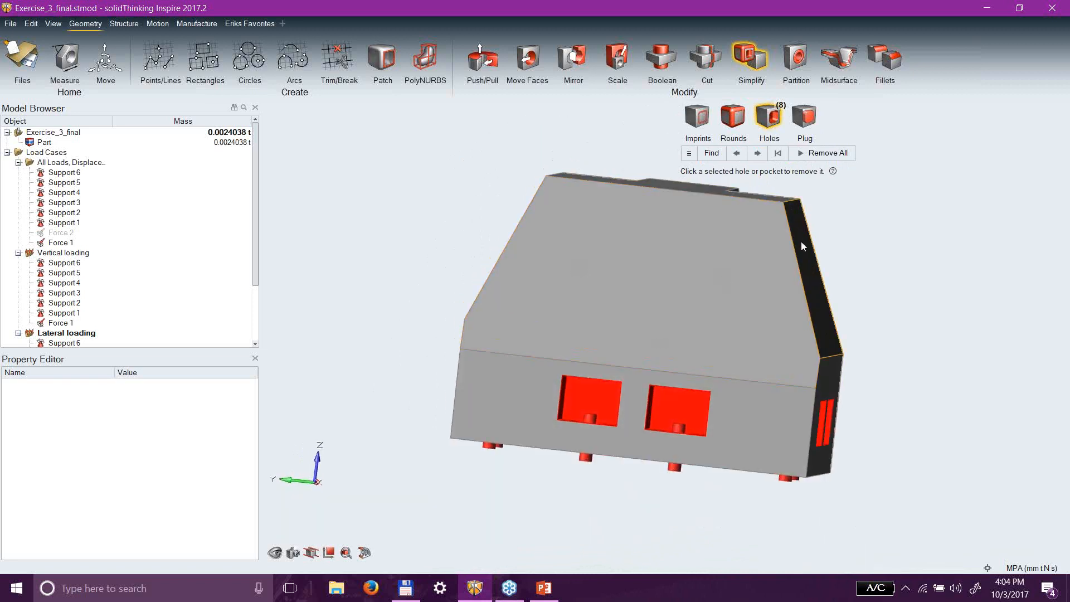
pyautogui.moveTo(824, 320); pyautogui.dragTo(858, 291, button='right')
pyautogui.scroll(-3, 645, 304)
pyautogui.moveTo(647, 252)
pyautogui.mouseDown(button='right')
pyautogui.moveTo(626, 292)
pyautogui.moveTo(640, 267)
pyautogui.mouseUp(button='right')
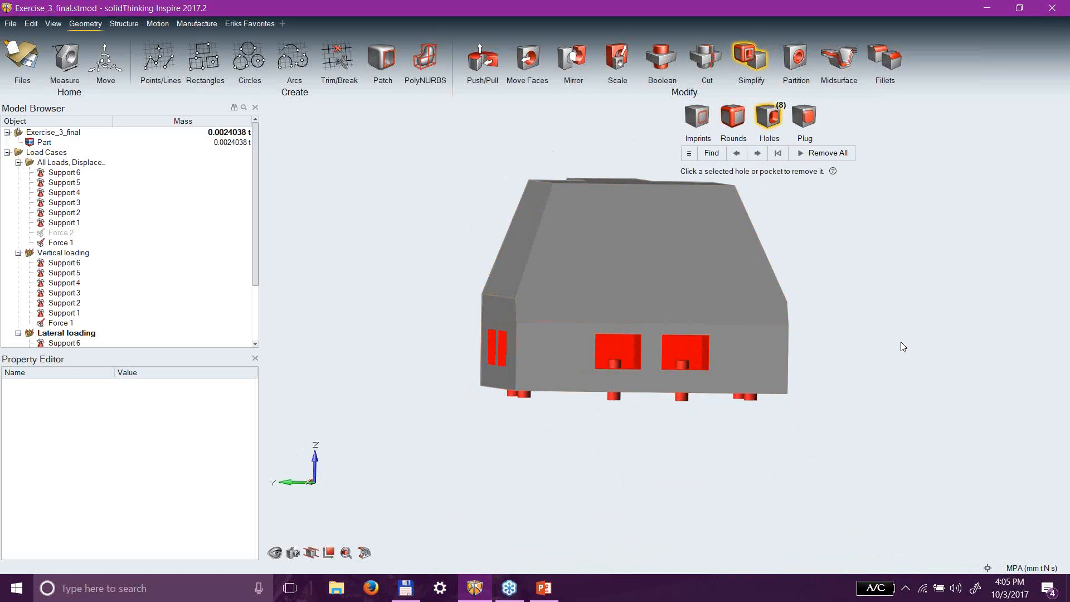
pyautogui.click(472, 58)
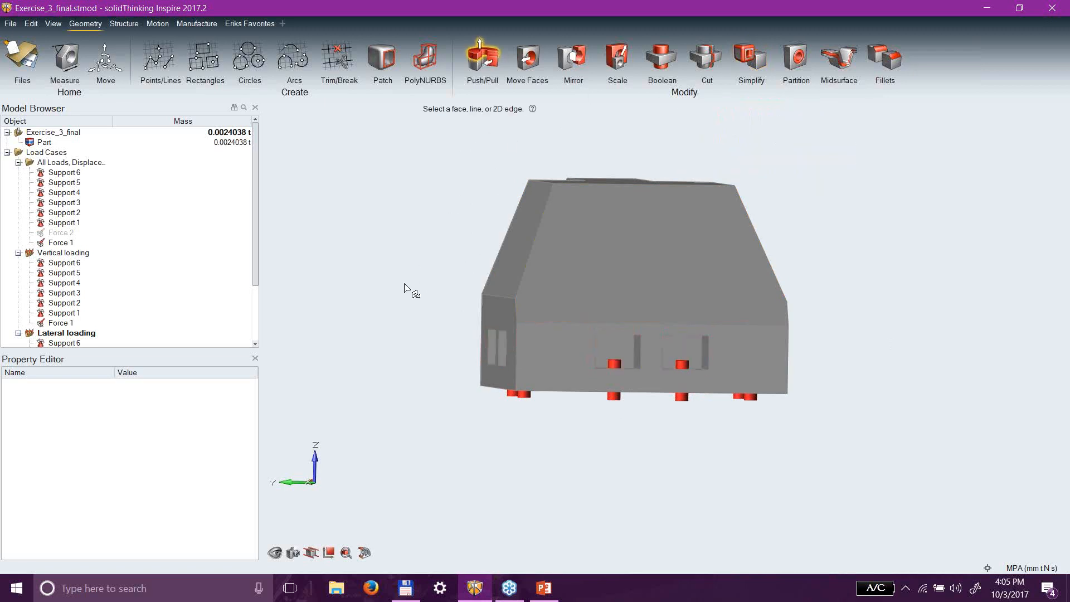
pyautogui.moveTo(410, 287); pyautogui.dragTo(405, 286, button='middle')
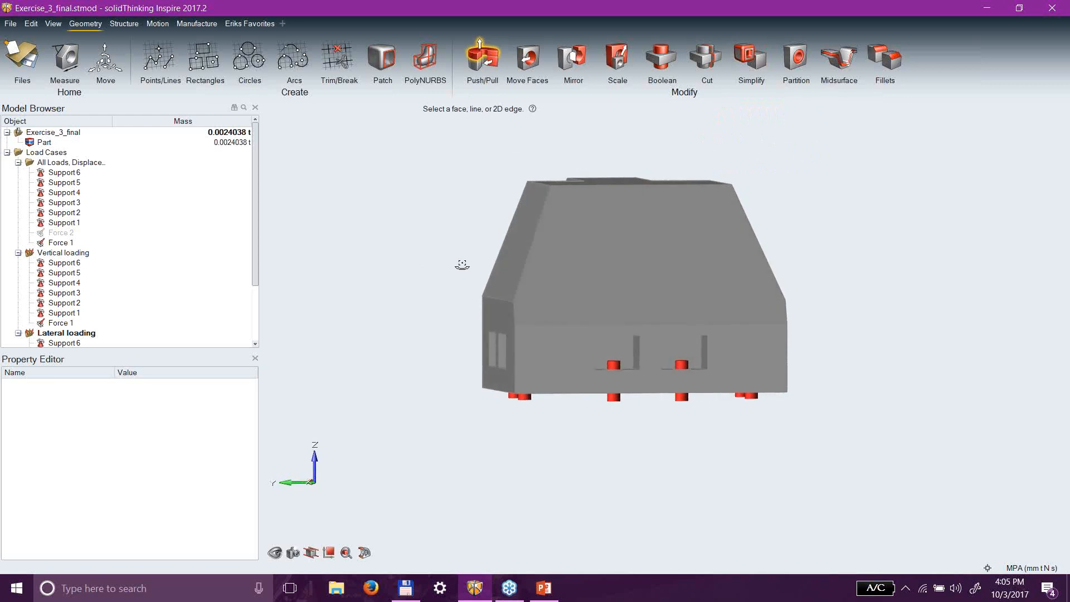
pyautogui.click(511, 260)
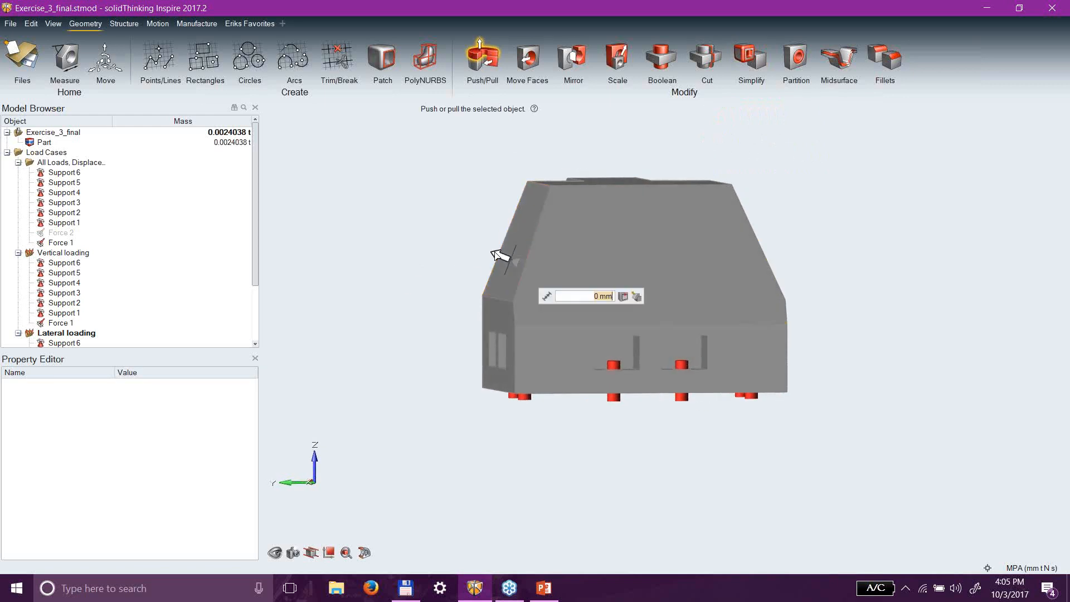
pyautogui.moveTo(495, 252); pyautogui.dragTo(390, 208)
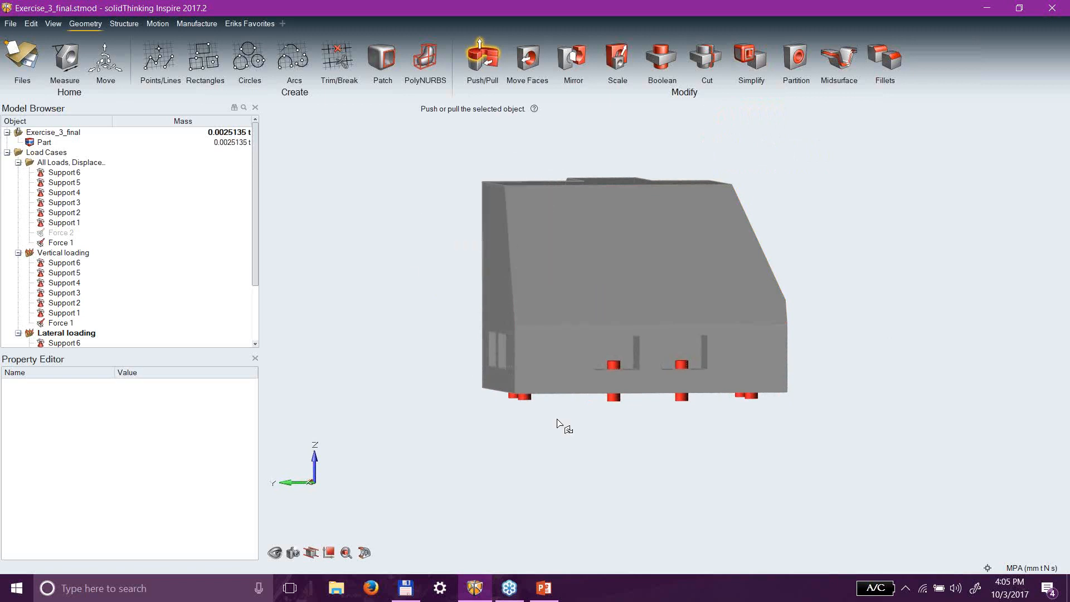
# Pull the opposite sloped upper side face outward until it is flush with its base wall.
pyautogui.moveTo(718, 439); pyautogui.dragTo(579, 412, button='middle')
pyautogui.click(722, 284)
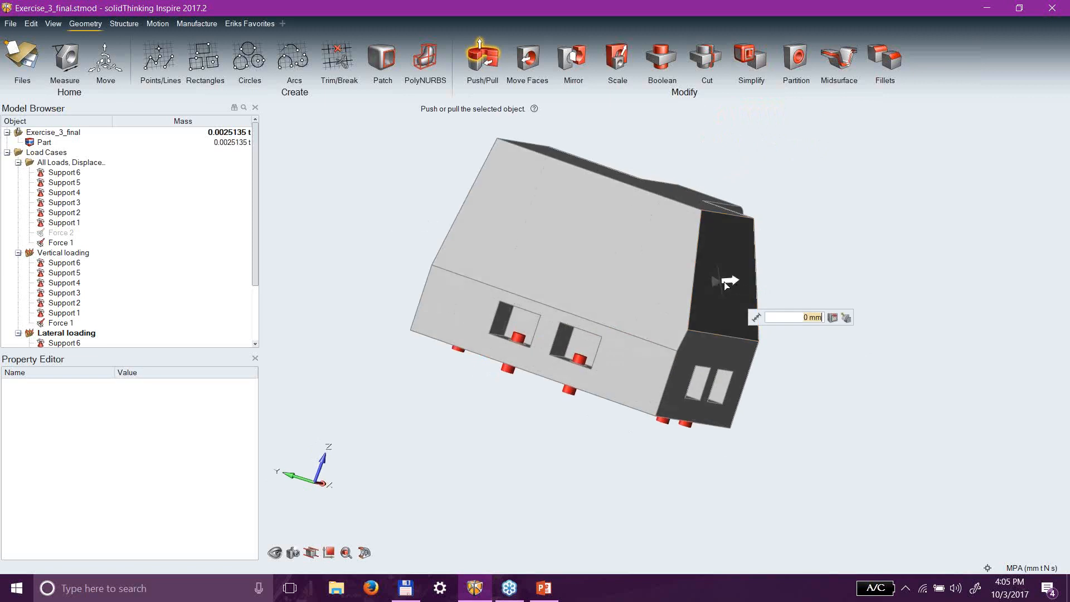
pyautogui.moveTo(733, 282); pyautogui.dragTo(875, 279)
# Pull the sloped end face opposite the lug outward to complete the rectangular block.
pyautogui.moveTo(866, 443); pyautogui.dragTo(736, 347, button='right')
pyautogui.moveTo(735, 347); pyautogui.dragTo(700, 315, button='middle')
pyautogui.moveTo(549, 213); pyautogui.dragTo(604, 287, button='middle')
pyautogui.click(518, 215)
pyautogui.moveTo(507, 203); pyautogui.dragTo(404, 159)
# Remove the two rounded corners at the free end of the lug with the Simplify Rounds tool.
pyautogui.moveTo(793, 373); pyautogui.dragTo(707, 214, button='right')
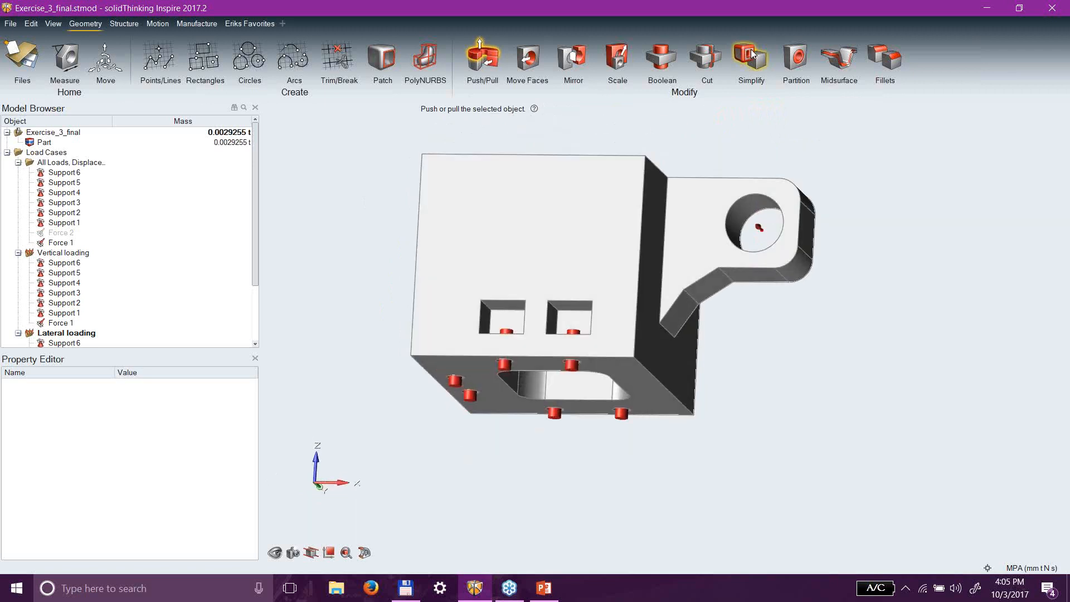
pyautogui.click(749, 58)
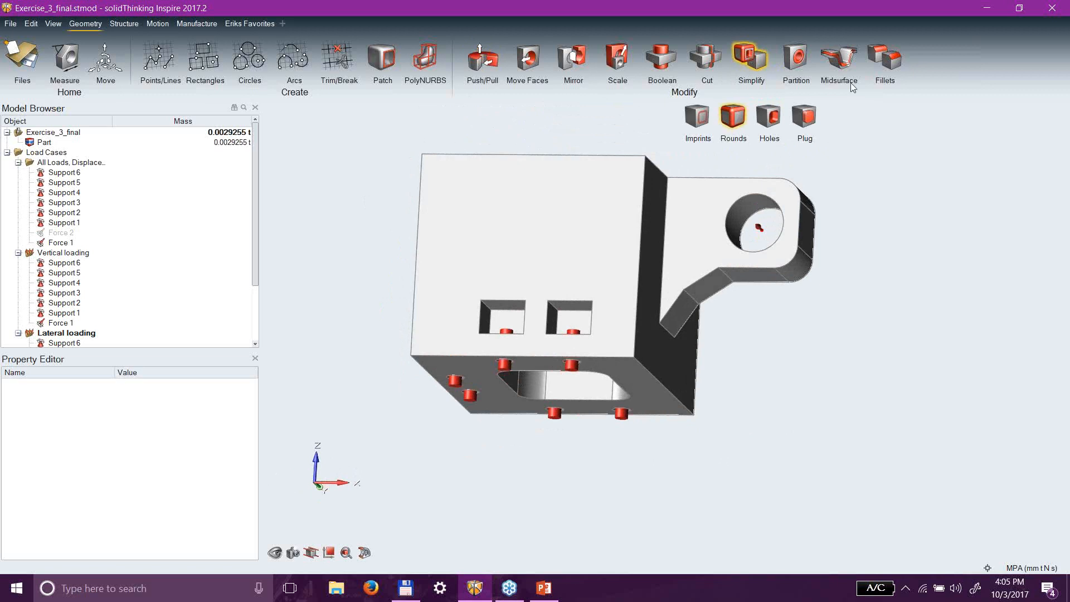
pyautogui.click(733, 116)
pyautogui.moveTo(856, 361); pyautogui.dragTo(649, 285, button='middle')
pyautogui.click(619, 204)
pyautogui.moveTo(728, 261); pyautogui.dragTo(853, 338, button='middle')
pyautogui.click(763, 260)
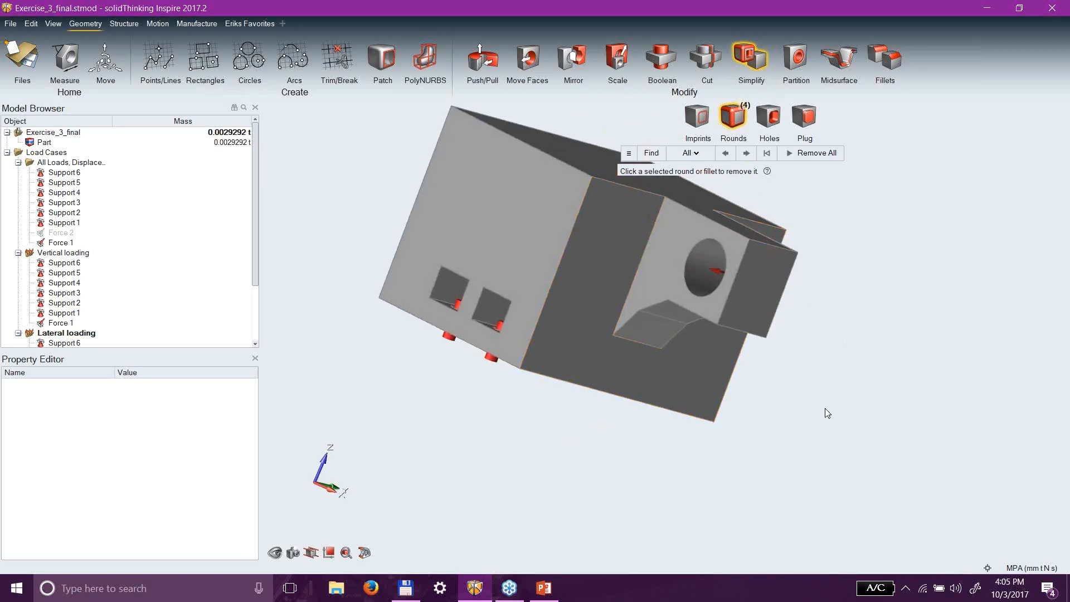
# Remove the four rounded corners of the pocket in the block's underside with the Simplify Rounds tool.
pyautogui.moveTo(580, 401); pyautogui.dragTo(623, 223, button='middle')
pyautogui.scroll(4, 574, 254)
pyautogui.moveTo(589, 312); pyautogui.dragTo(550, 193, button='middle')
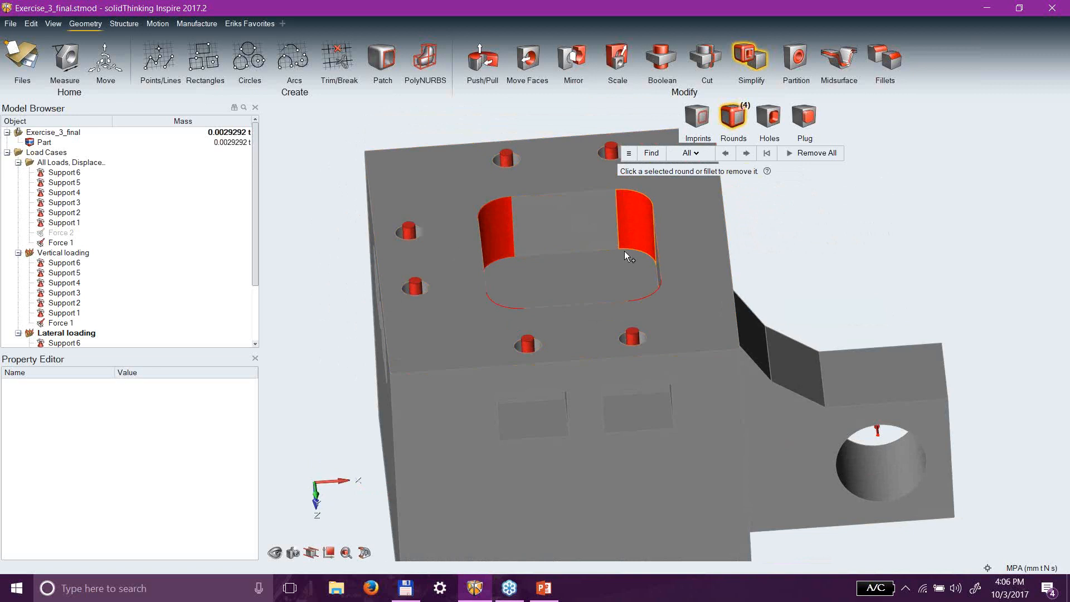
pyautogui.click(493, 226)
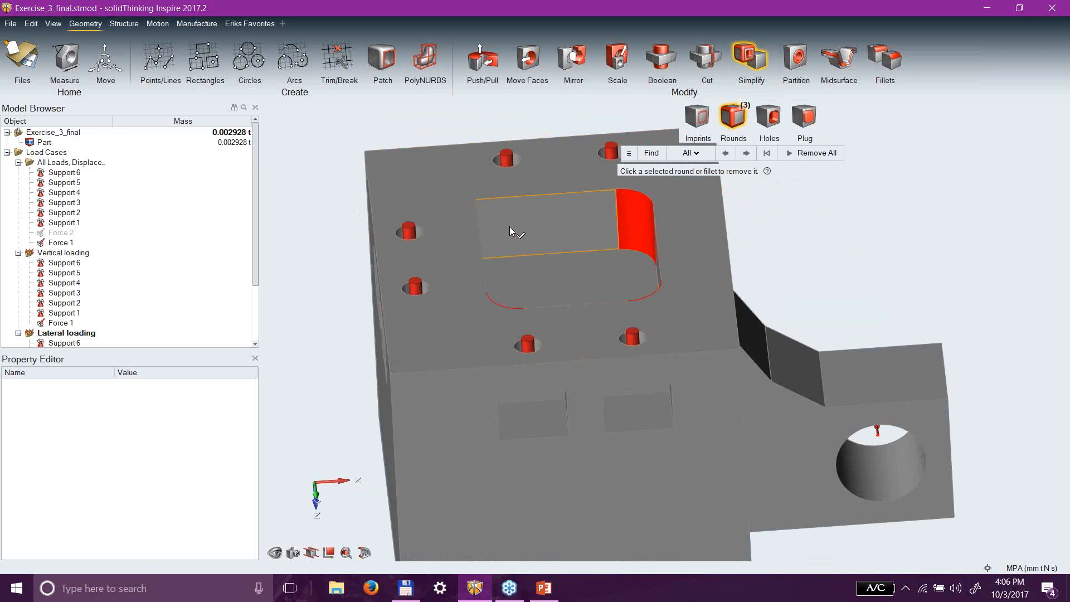
pyautogui.moveTo(585, 200); pyautogui.dragTo(630, 335, button='middle')
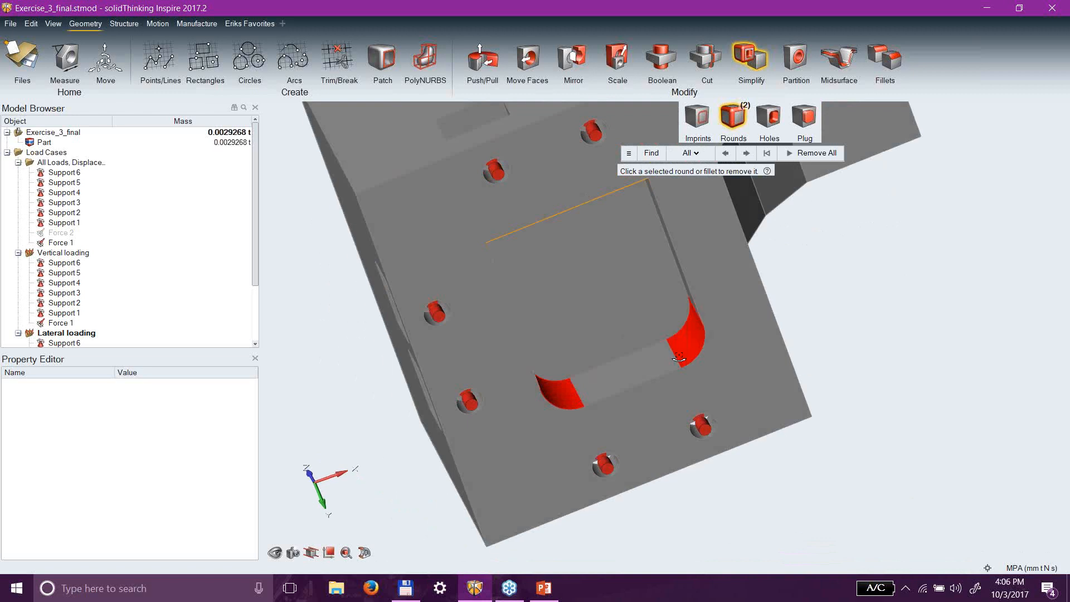
pyautogui.click(689, 341)
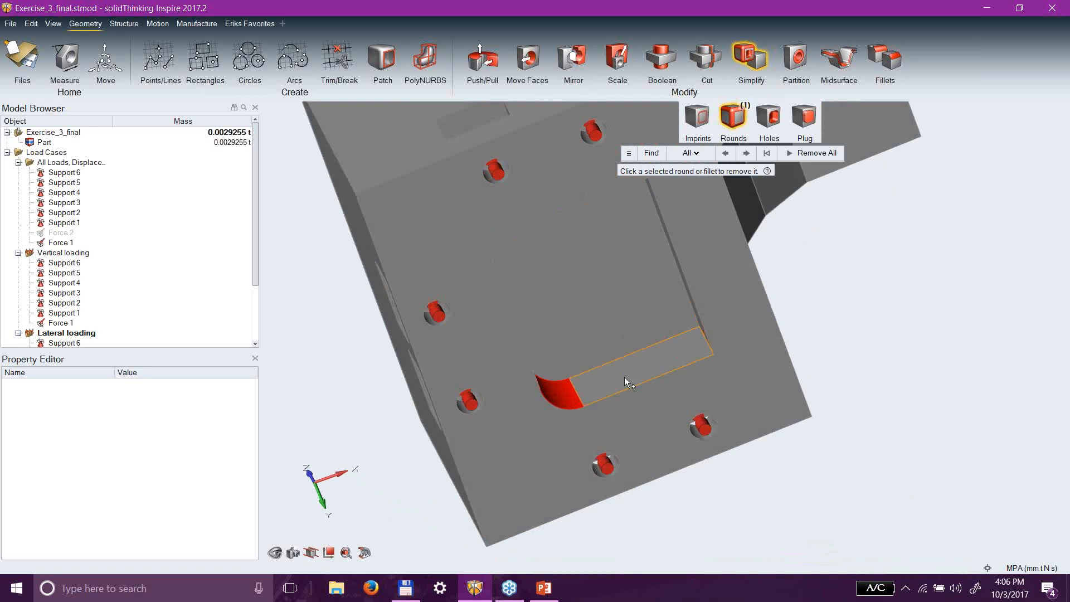
pyautogui.click(566, 381)
pyautogui.moveTo(591, 398); pyautogui.dragTo(658, 294, button='right')
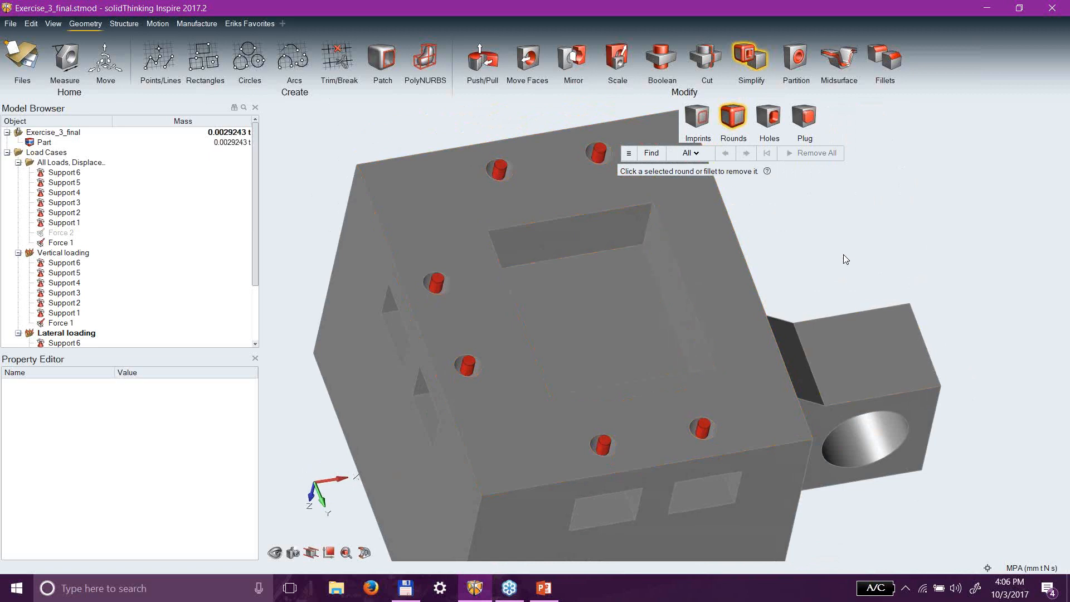
pyautogui.moveTo(834, 230); pyautogui.dragTo(798, 406, button='right')
pyautogui.moveTo(574, 227); pyautogui.dragTo(856, 396, button='right')
pyautogui.scroll(-2, 854, 391)
pyautogui.moveTo(899, 444)
pyautogui.mouseDown(button='right')
pyautogui.moveTo(750, 362)
pyautogui.moveTo(447, 332)
pyautogui.moveTo(685, 306)
pyautogui.moveTo(890, 420)
pyautogui.moveTo(947, 398)
pyautogui.moveTo(974, 433)
pyautogui.mouseUp(button='right')
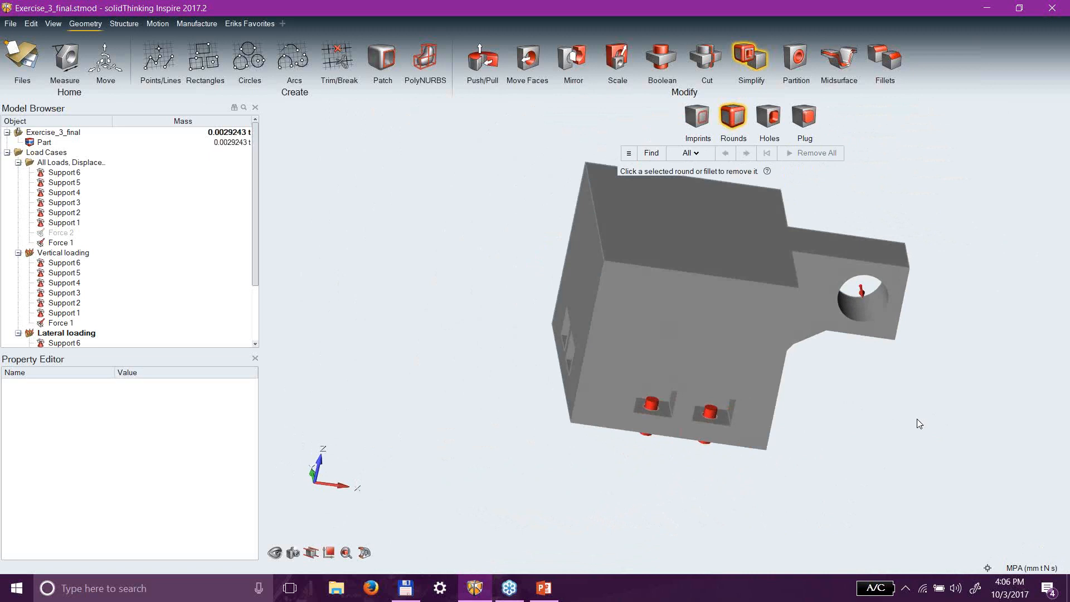
pyautogui.scroll(-3, 867, 412)
pyautogui.scroll(3, 833, 227)
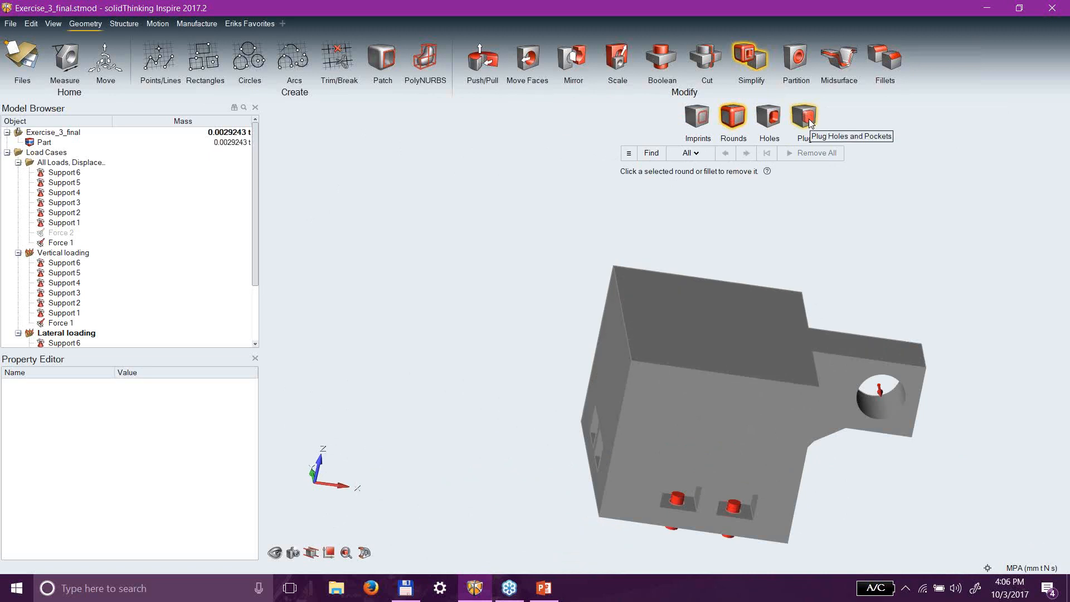
# Try to remove the lug's through-hole with the Simplify Holes tool, and undo the removal.
pyautogui.click(775, 117)
pyautogui.scroll(2, 878, 395)
pyautogui.click(878, 395)
pyautogui.click(30, 24)
pyautogui.click(39, 37)
# Try to plug the lug's through-hole with a separate part, select the plug for inspection, and undo the plugging.
pyautogui.click(808, 117)
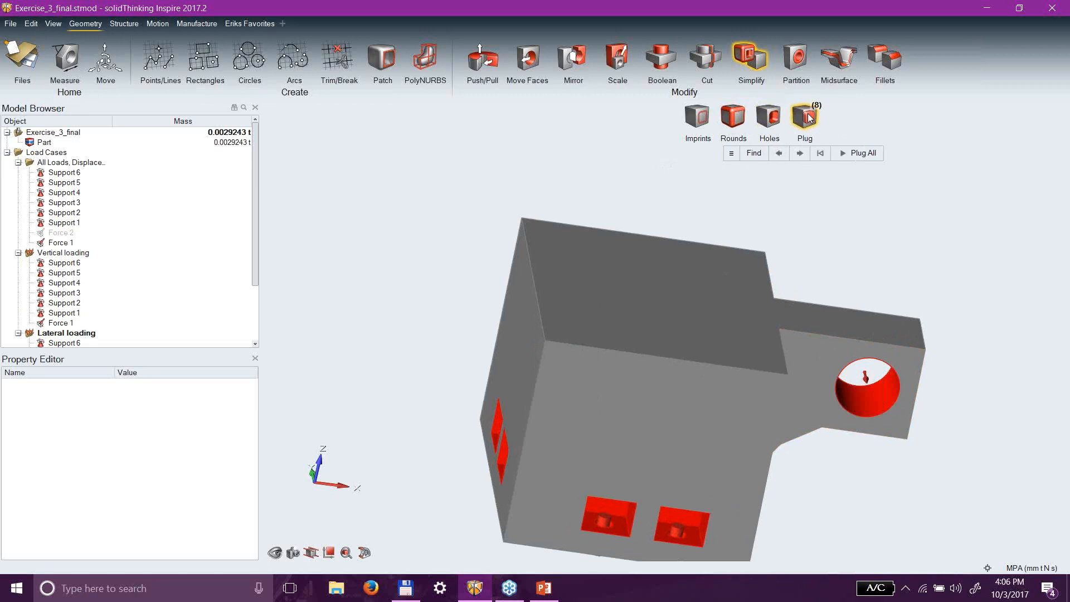
pyautogui.click(885, 395)
pyautogui.moveTo(877, 512); pyautogui.dragTo(864, 455, button='middle')
pyautogui.press('Escape')
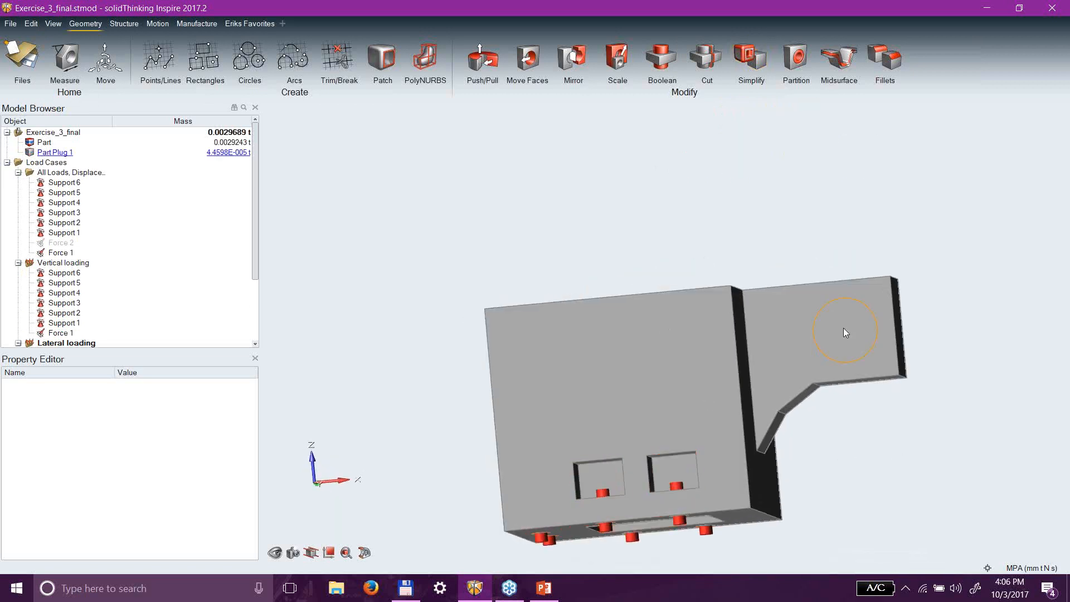
pyautogui.click(846, 334)
pyautogui.moveTo(848, 389); pyautogui.dragTo(907, 468, button='middle')
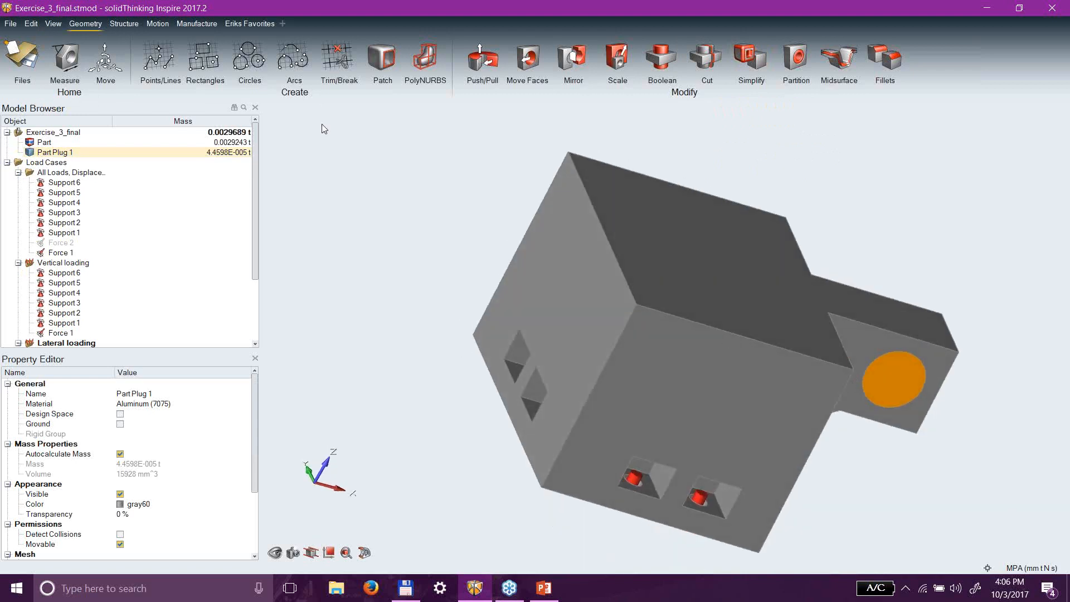
pyautogui.click(31, 24)
pyautogui.click(46, 36)
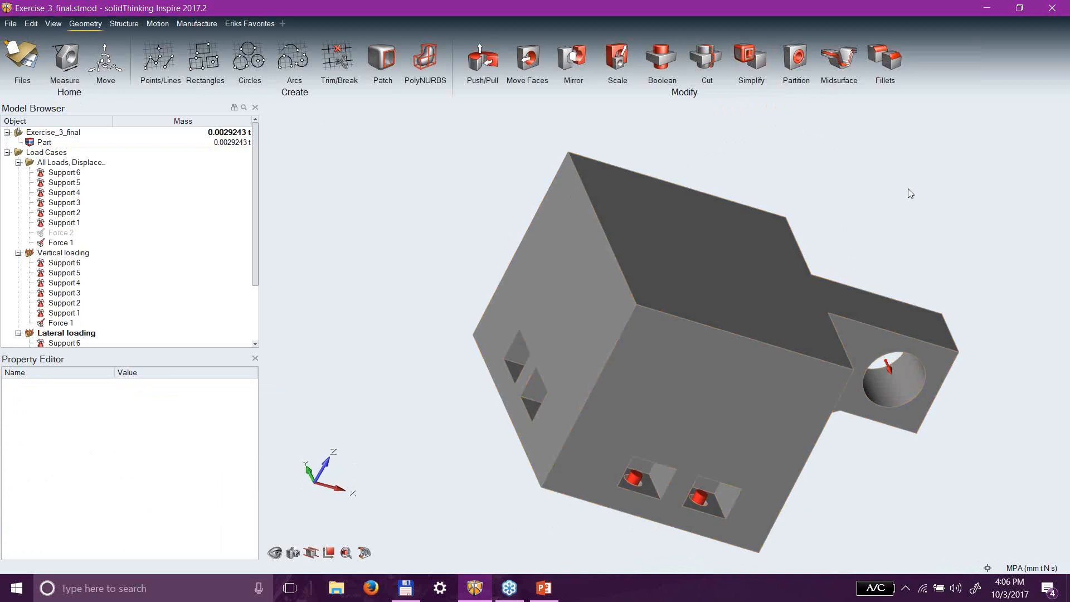
pyautogui.moveTo(907, 221); pyautogui.dragTo(533, 201, button='middle')
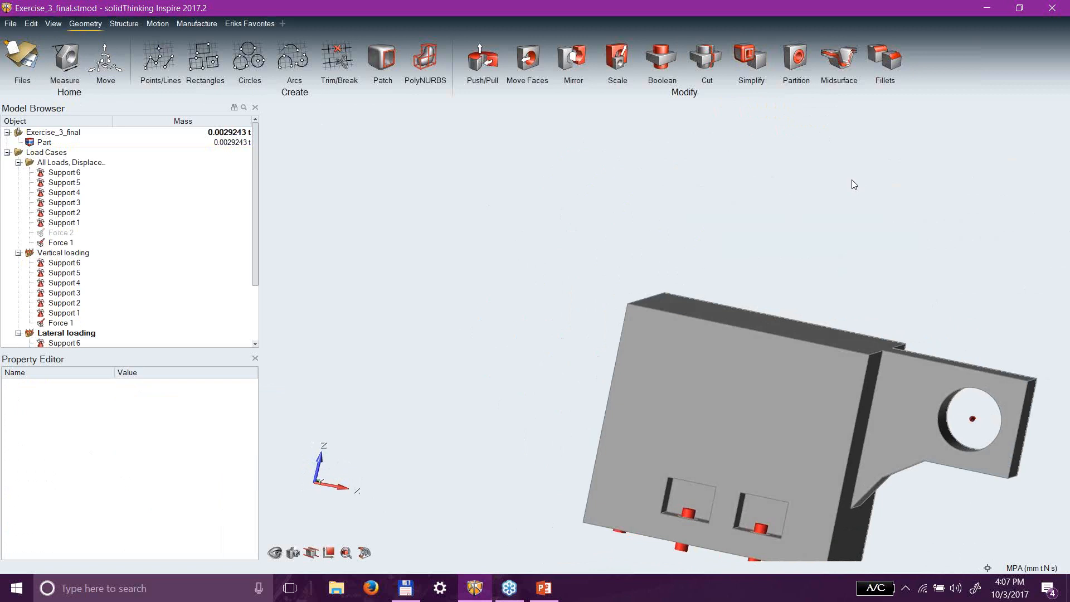
pyautogui.moveTo(818, 143); pyautogui.dragTo(690, 210, button='right')
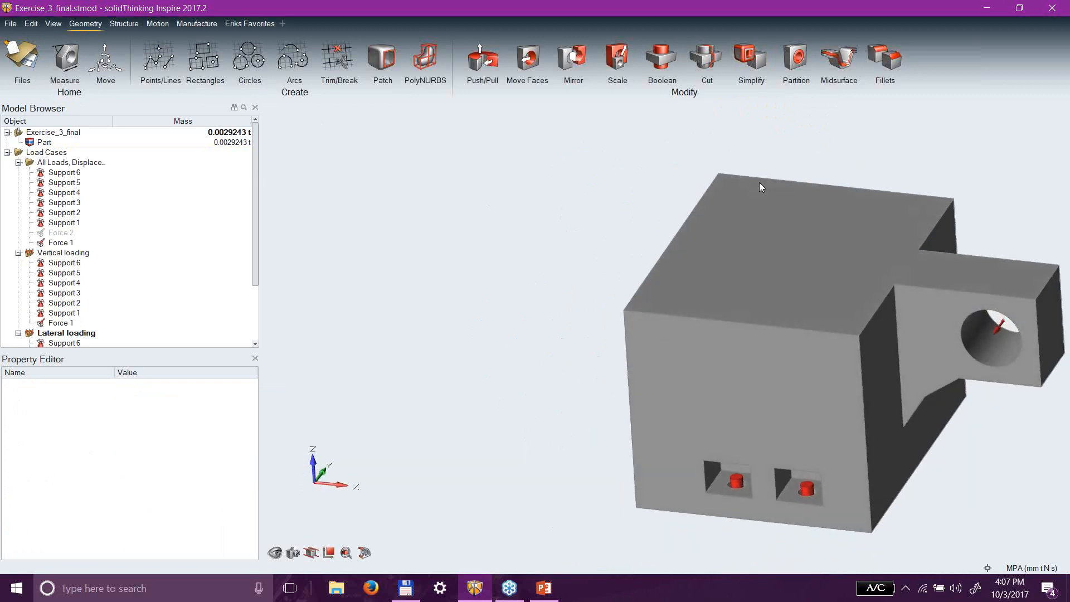
pyautogui.scroll(-4, 690, 210)
pyautogui.scroll(4, 901, 376)
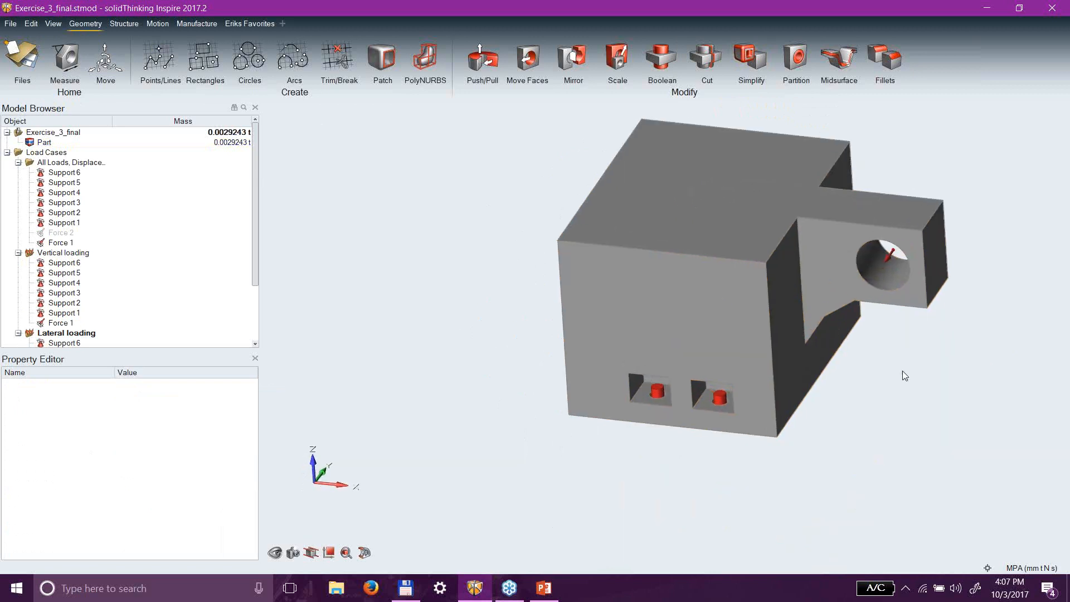
pyautogui.scroll(2, 899, 375)
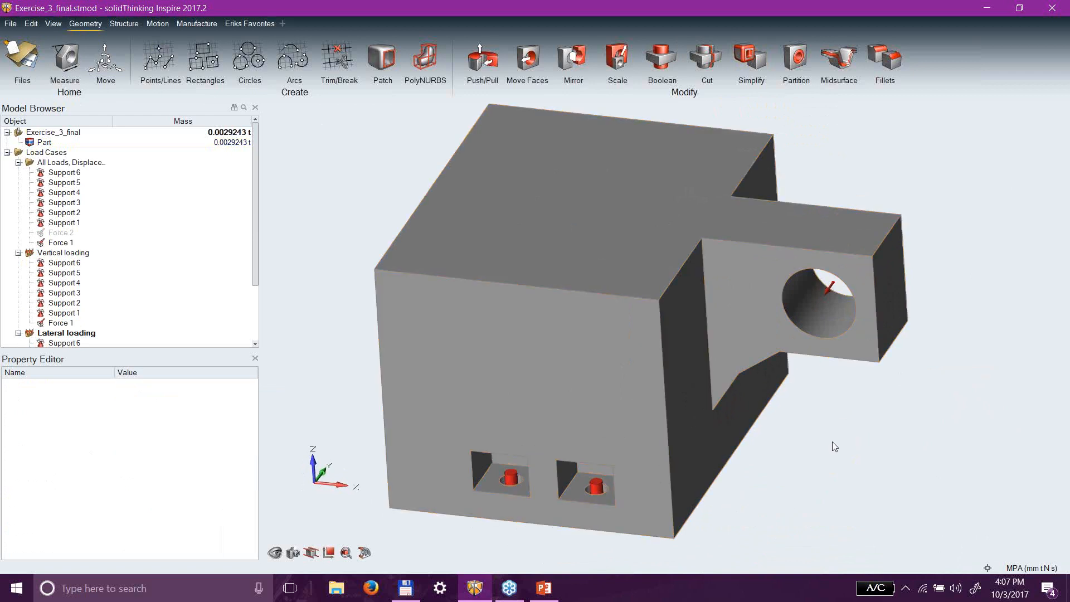
pyautogui.moveTo(826, 442); pyautogui.dragTo(853, 252, button='right')
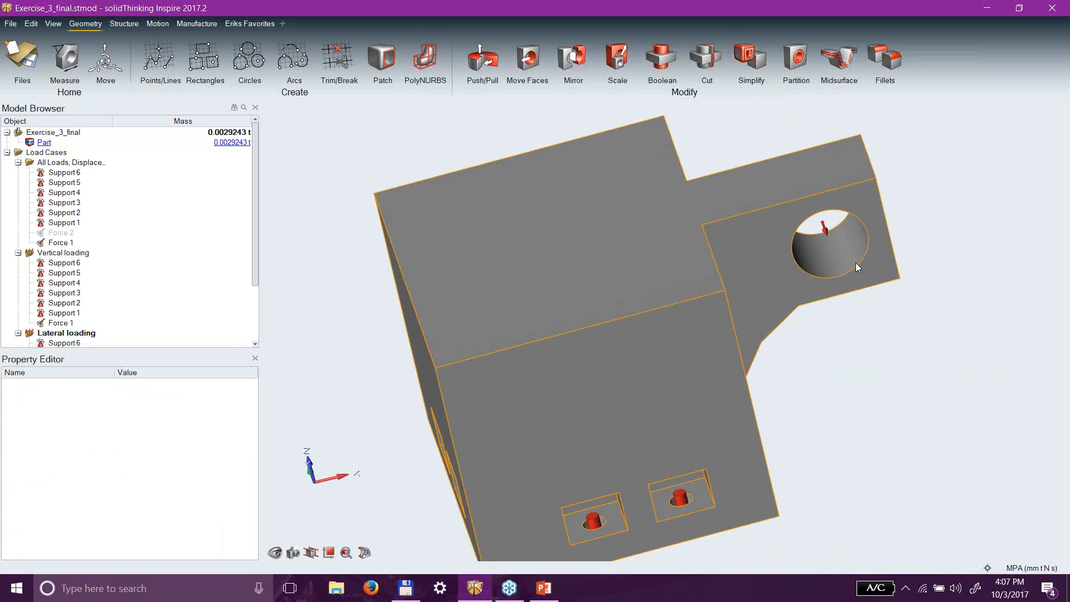
pyautogui.moveTo(860, 497); pyautogui.dragTo(883, 389, button='right')
pyautogui.moveTo(815, 372)
pyautogui.mouseDown(button='right')
pyautogui.moveTo(776, 407)
pyautogui.moveTo(857, 396)
pyautogui.moveTo(771, 386)
pyautogui.moveTo(786, 370)
pyautogui.mouseUp(button='right')
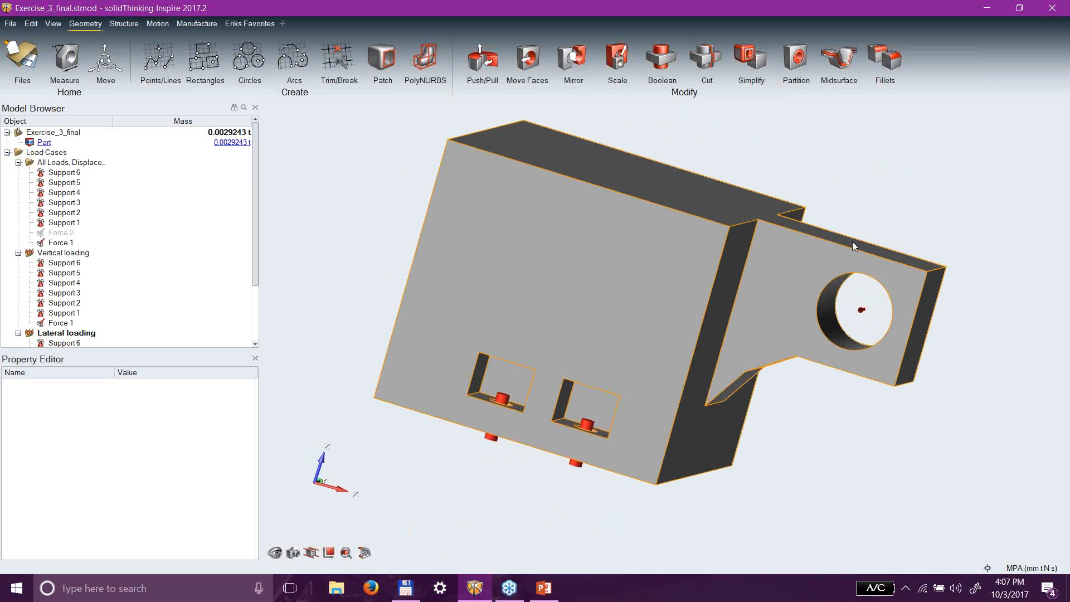
# Partition the lug's through-hole into a separate ring with a thickness of 4 mm.
pyautogui.moveTo(748, 119); pyautogui.dragTo(792, 239, button='middle')
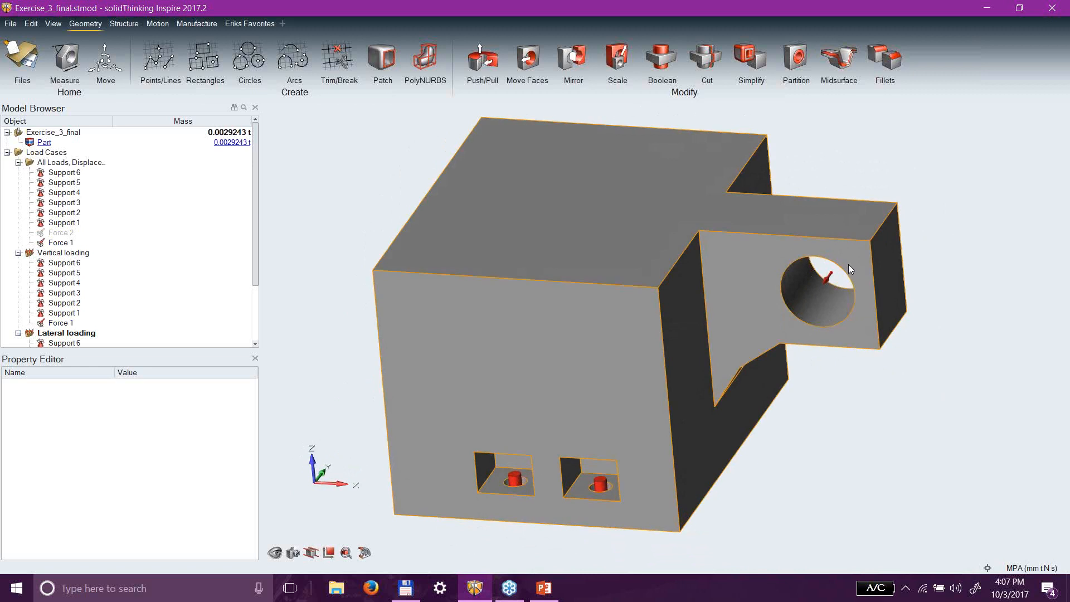
pyautogui.scroll(3, 842, 258)
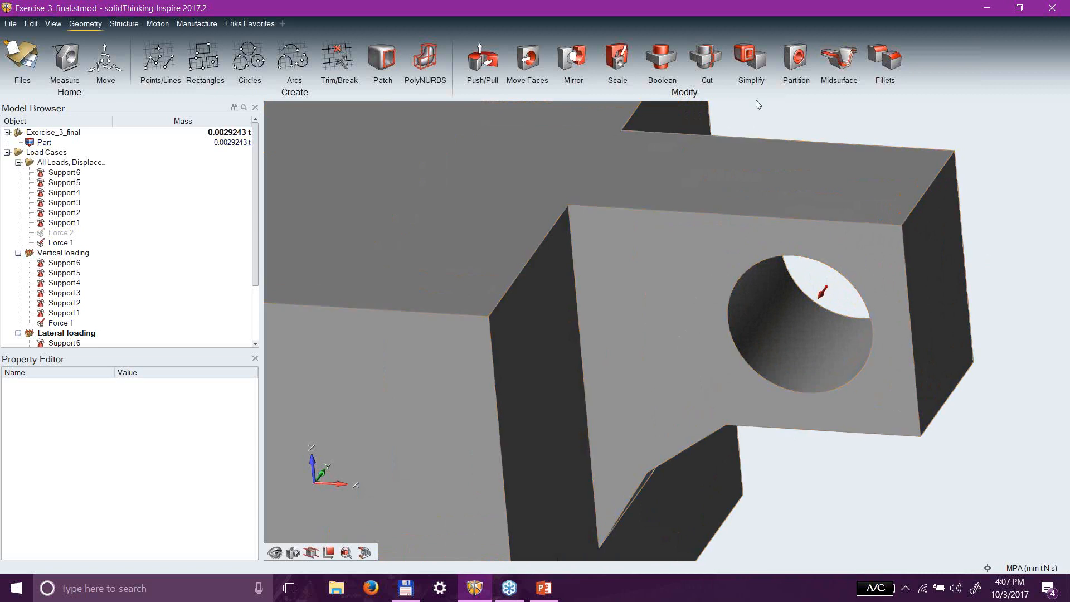
pyautogui.click(797, 59)
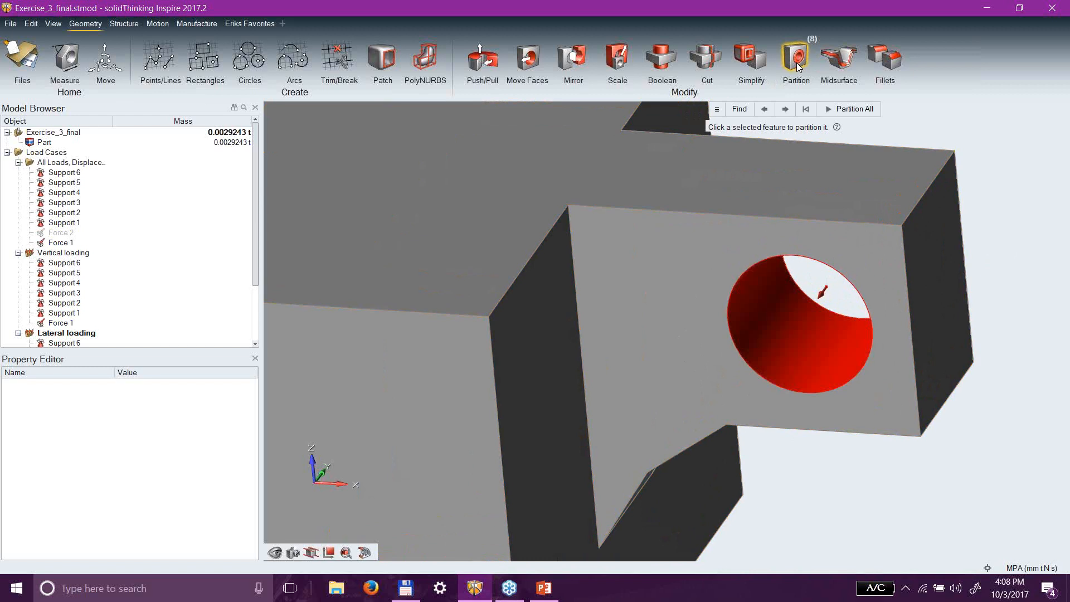
pyautogui.click(782, 343)
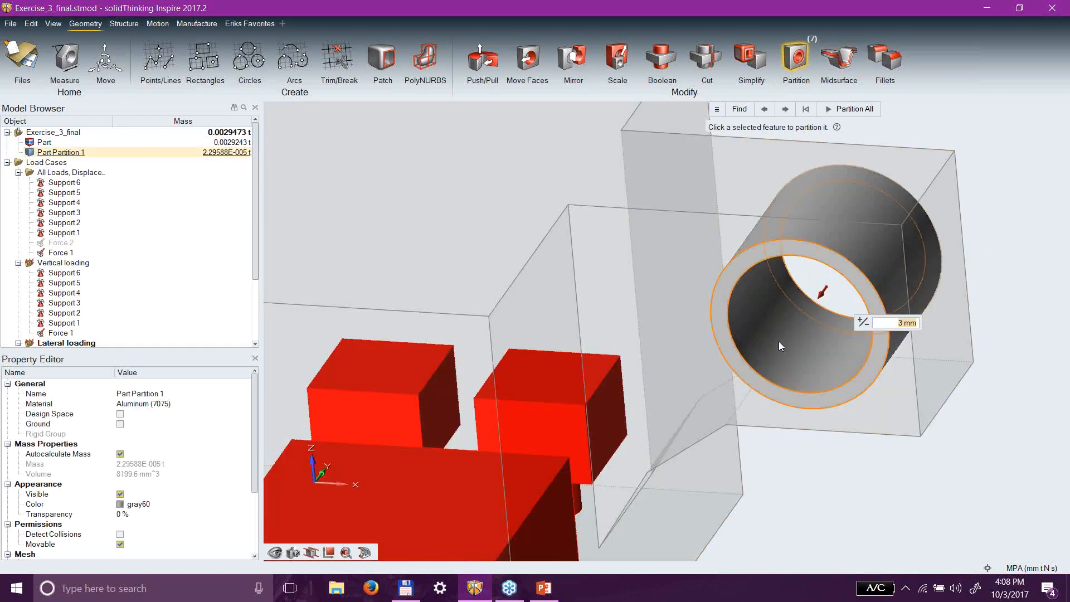
pyautogui.doubleClick(903, 322)
pyautogui.write('4')
pyautogui.press('Return')
pyautogui.moveTo(678, 378)
pyautogui.mouseDown(button='middle')
pyautogui.moveTo(703, 336)
pyautogui.moveTo(736, 338)
pyautogui.moveTo(727, 337)
pyautogui.mouseUp(button='middle')
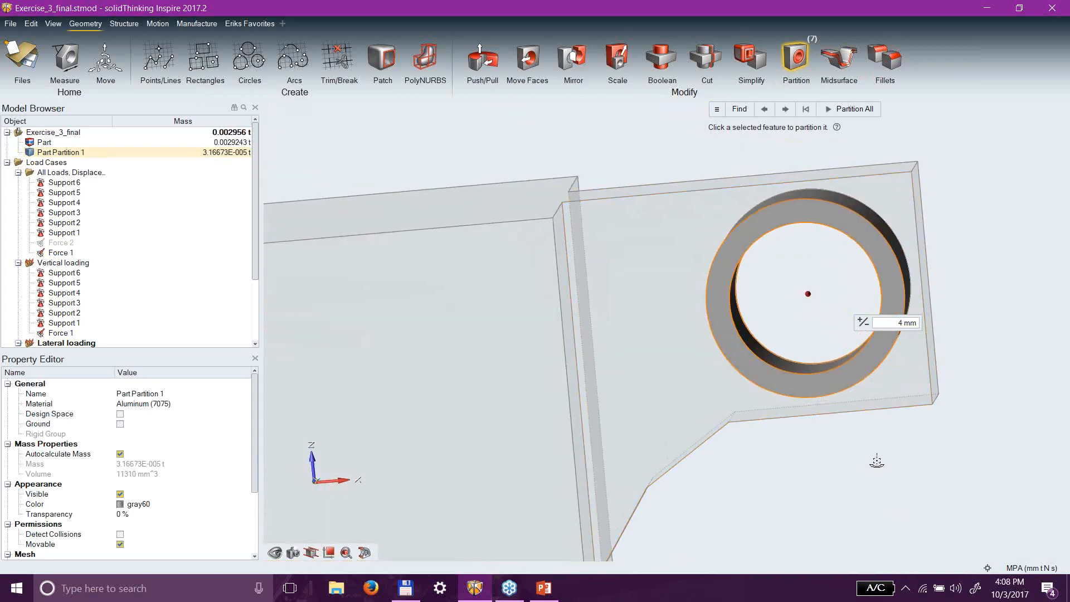
pyautogui.press('Escape')
# Select the partitioned ring and the surrounding block alternately to check that they are separate parts.
pyautogui.moveTo(814, 445); pyautogui.dragTo(745, 375, button='right')
pyautogui.click(745, 380)
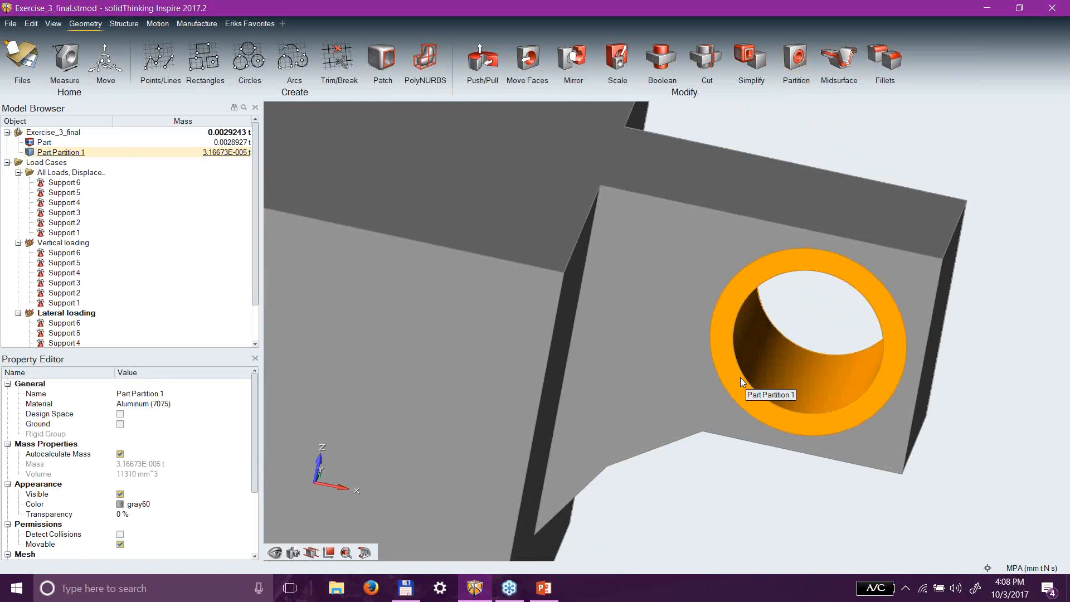
pyautogui.click(673, 283)
pyautogui.click(731, 340)
pyautogui.click(661, 316)
pyautogui.click(729, 335)
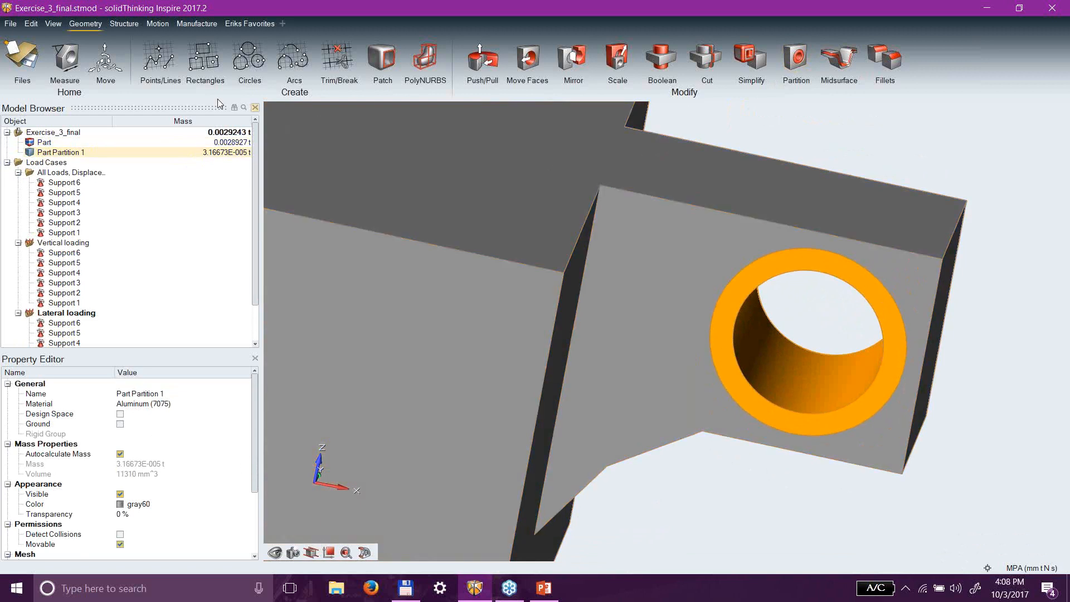
# Examine the contact type between the partitioned ring and the block with the Contacts tool.
pyautogui.click(123, 23)
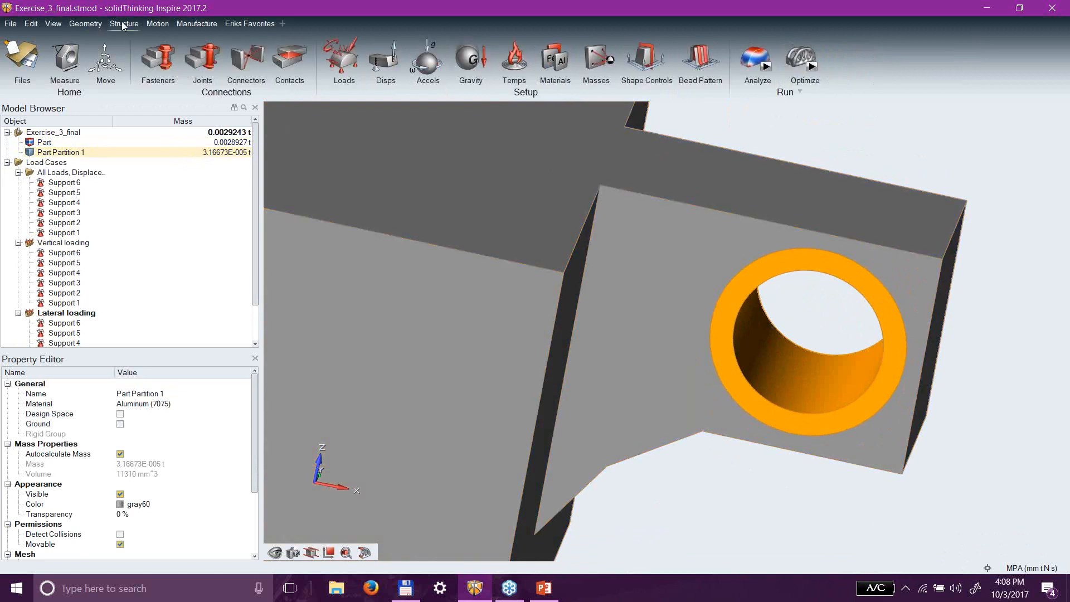
pyautogui.click(289, 59)
pyautogui.moveTo(756, 333); pyautogui.dragTo(692, 333, button='right')
pyautogui.scroll(-8, 692, 333)
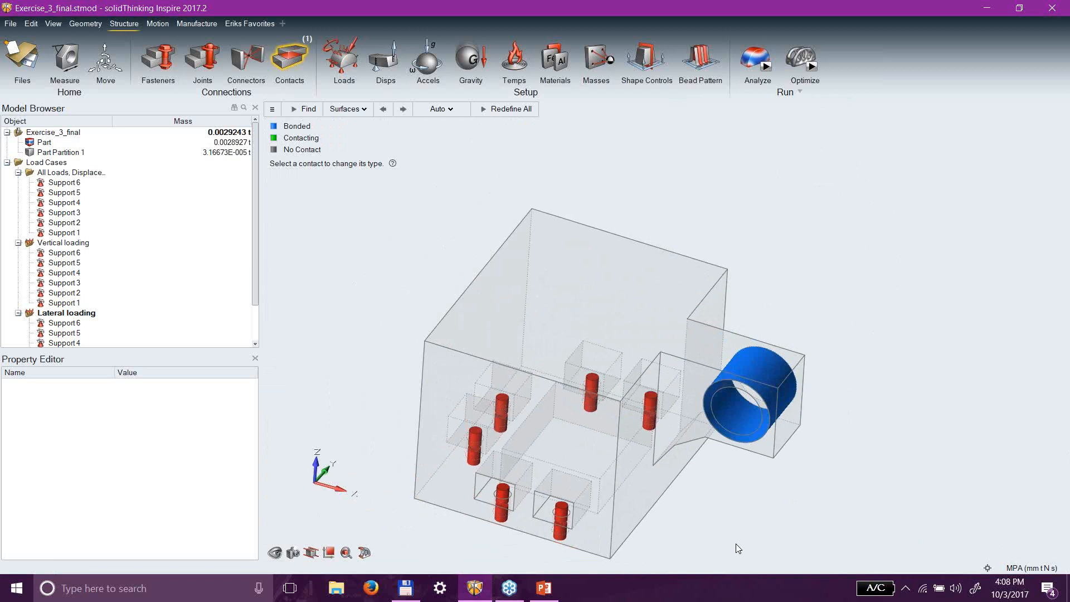
pyautogui.moveTo(670, 533); pyautogui.dragTo(661, 564, button='middle')
pyautogui.scroll(5, 623, 533)
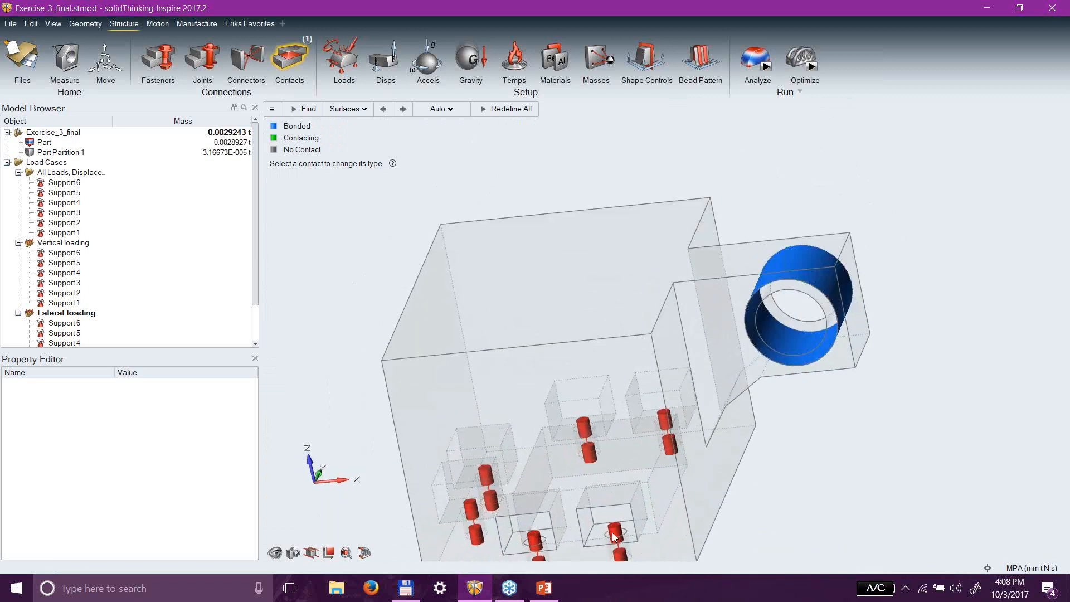
pyautogui.scroll(3, 617, 532)
pyautogui.press('Escape')
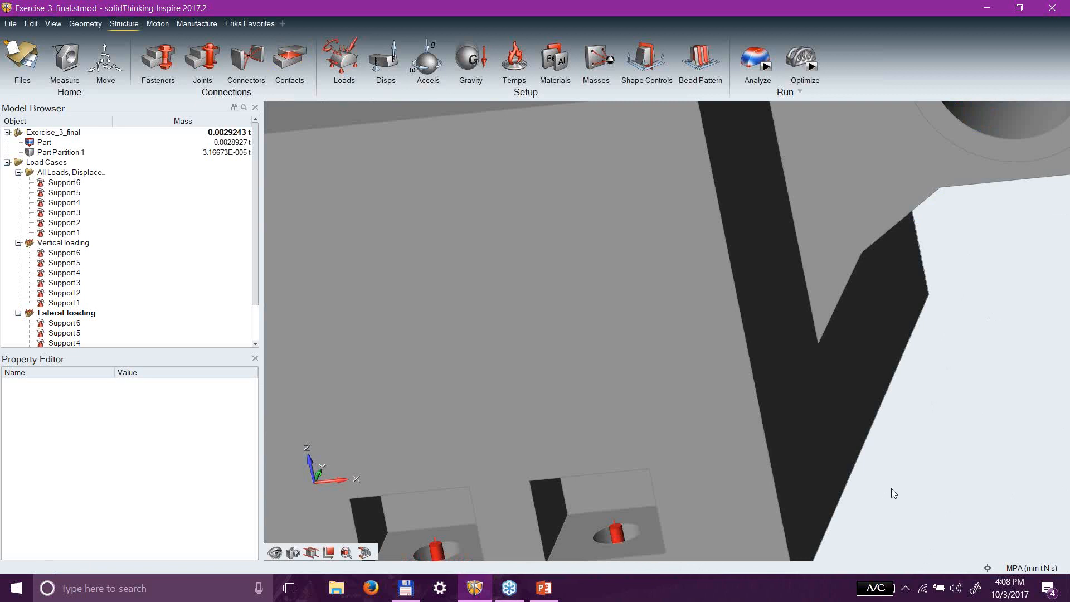
# Try to partition one of the block's bolt pockets with a thickness of 3 mm, and undo the partition.
pyautogui.press('f')
pyautogui.scroll(6, 634, 501)
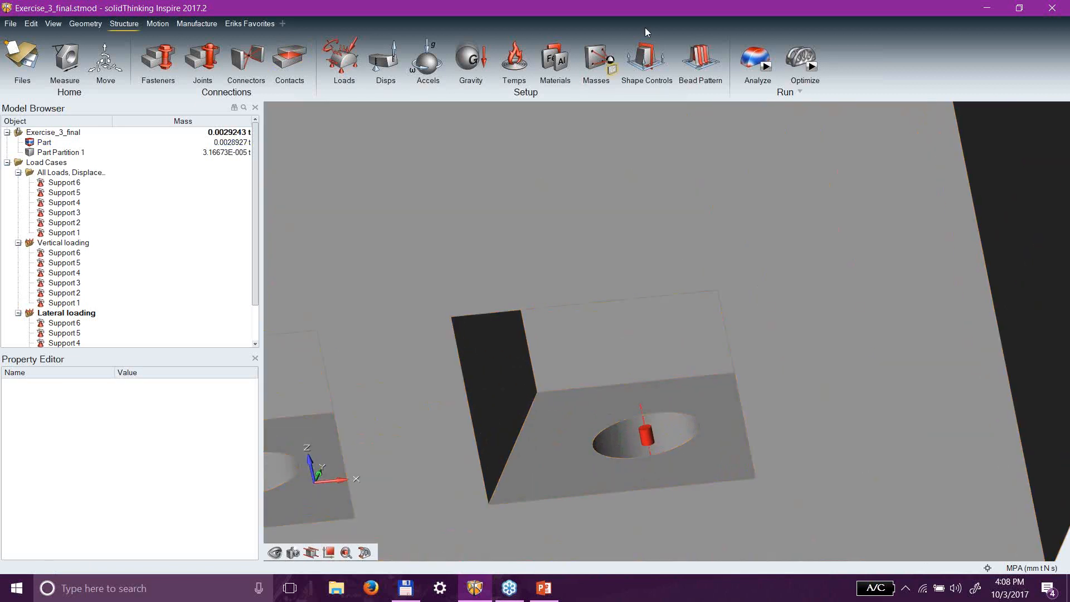
pyautogui.click(86, 23)
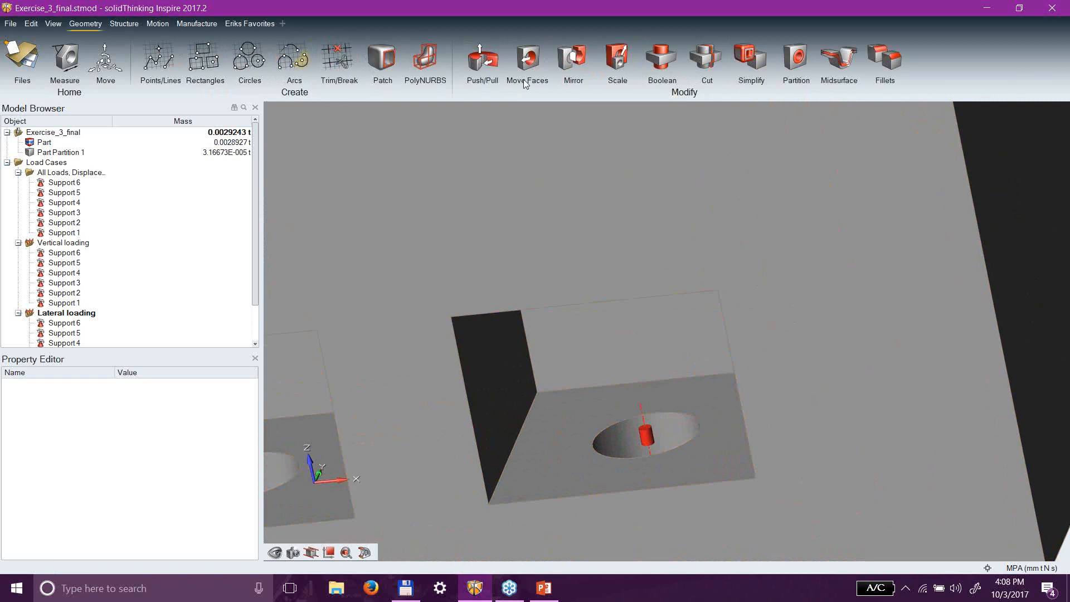
pyautogui.click(799, 64)
pyautogui.moveTo(564, 447); pyautogui.dragTo(693, 481, button='middle')
pyautogui.click(680, 427)
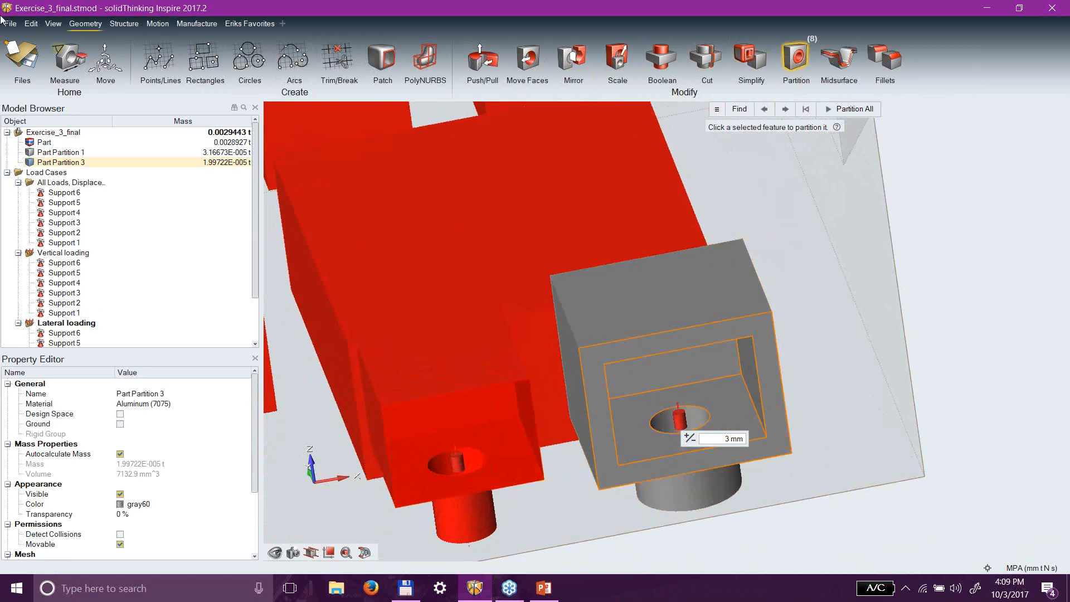
pyautogui.click(32, 24)
pyautogui.click(47, 38)
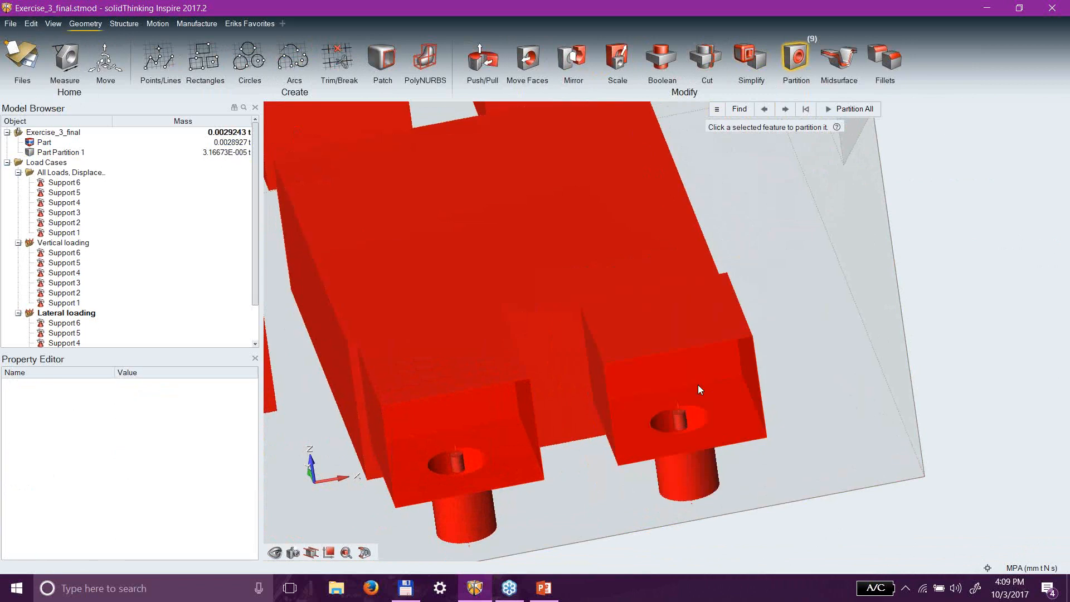
# Exclude the floor face of the right front pocket from the features and partition its bolt hole with a 3 mm thickness.
pyautogui.moveTo(868, 538); pyautogui.dragTo(747, 357, button='right')
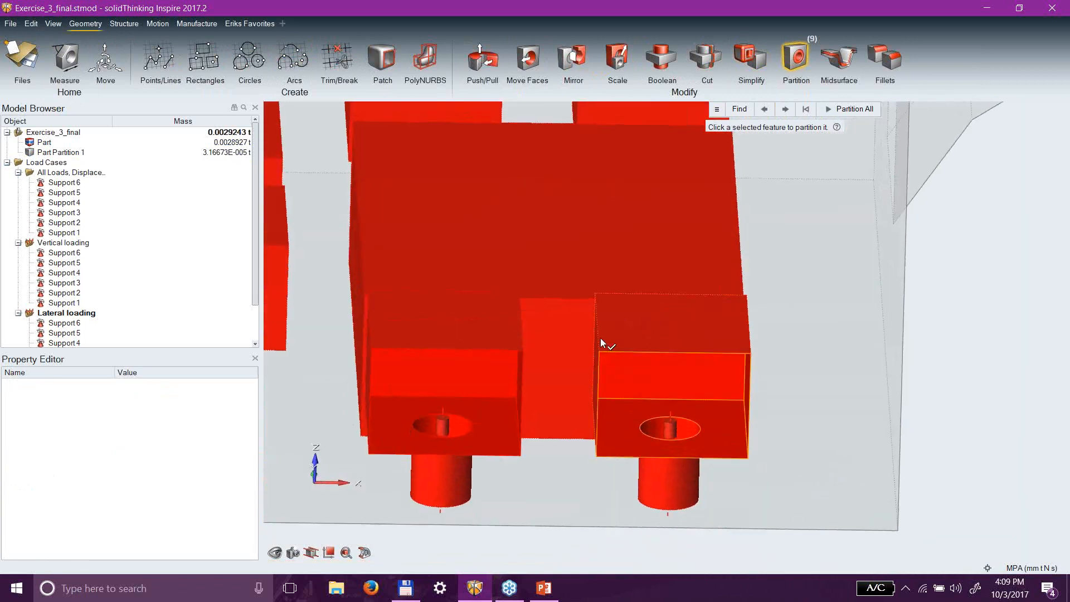
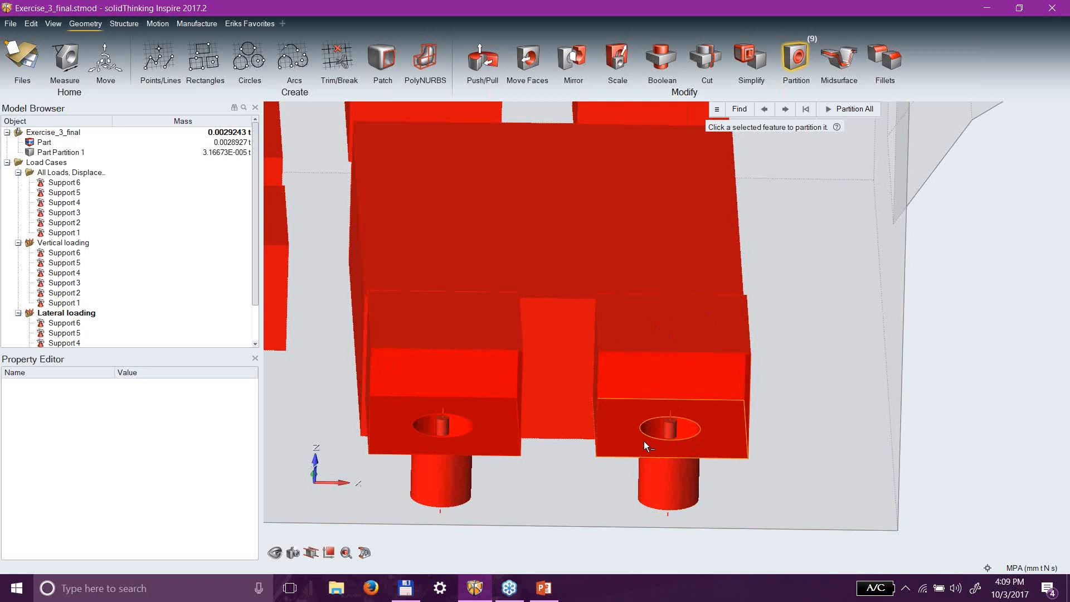
pyautogui.click(621, 427)
pyautogui.moveTo(746, 501); pyautogui.dragTo(702, 471, button='middle')
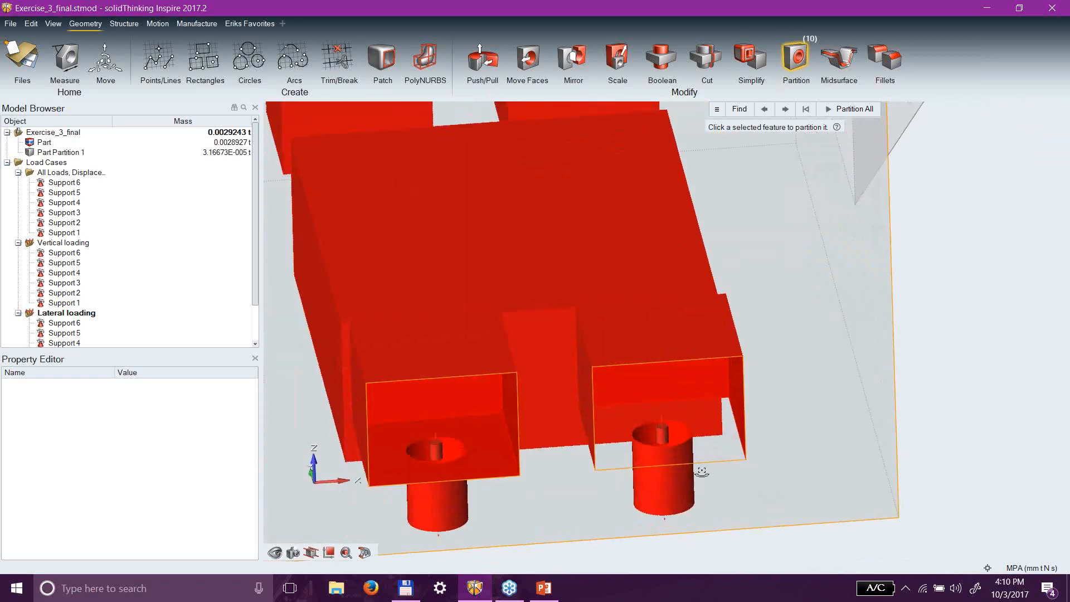
pyautogui.click(680, 437)
pyautogui.moveTo(719, 450); pyautogui.dragTo(867, 449, button='middle')
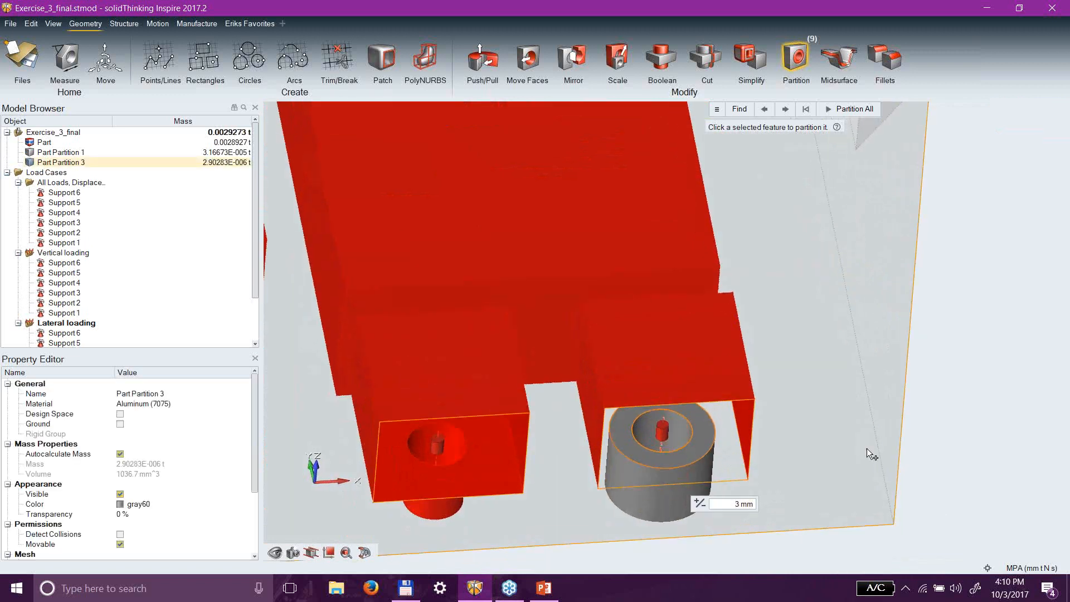
pyautogui.press('Escape')
pyautogui.moveTo(958, 523); pyautogui.dragTo(969, 502, button='middle')
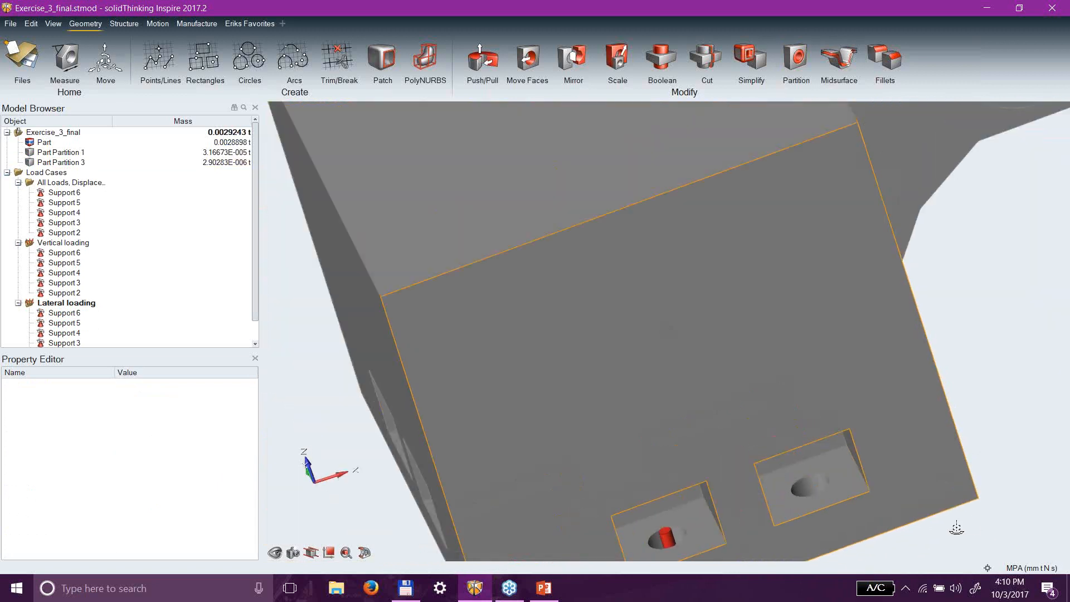
# Select the new bolt-hole partition in the right front pocket and examine it inside the block.
pyautogui.click(829, 479)
pyautogui.moveTo(834, 474); pyautogui.dragTo(804, 474, button='middle')
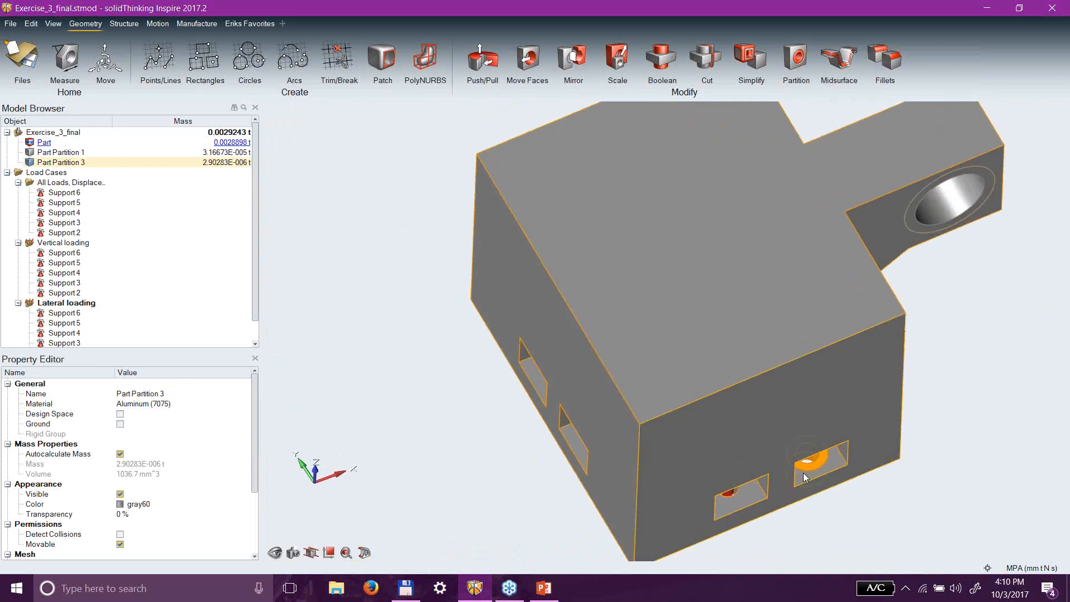
pyautogui.scroll(10, 847, 510)
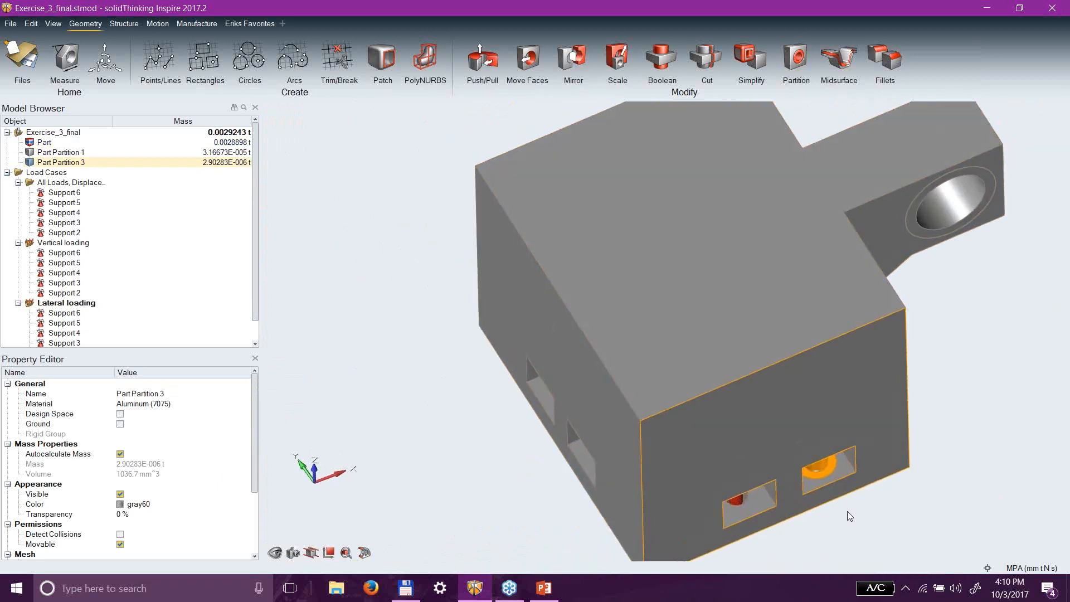
pyautogui.scroll(-10, 847, 510)
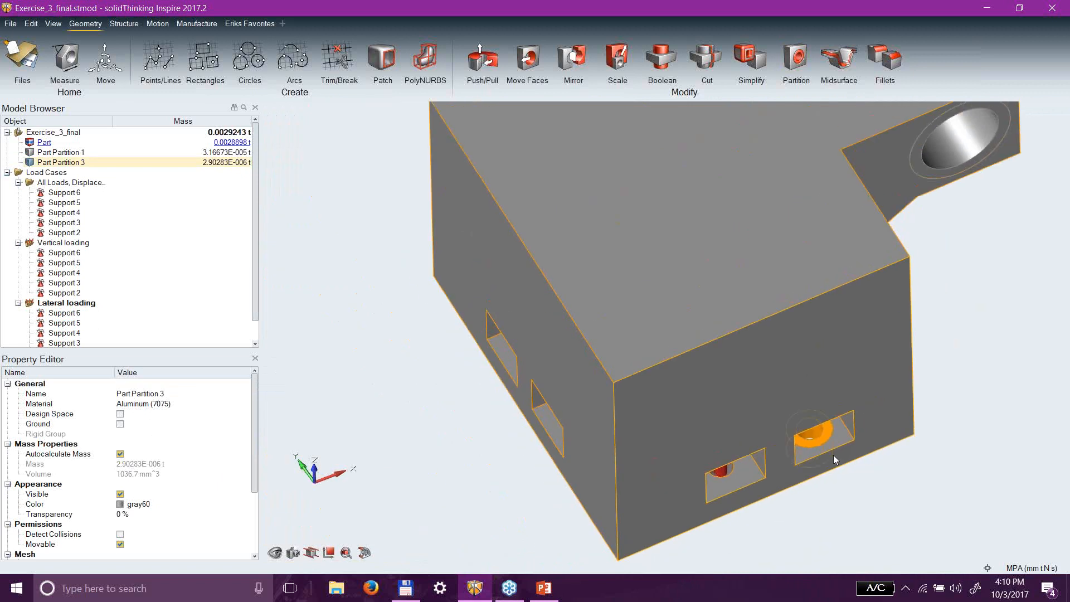
pyautogui.moveTo(917, 487); pyautogui.dragTo(920, 490, button='middle')
pyautogui.click(933, 505)
# Designate the main bracket block as design space.
pyautogui.scroll(-4, 846, 496)
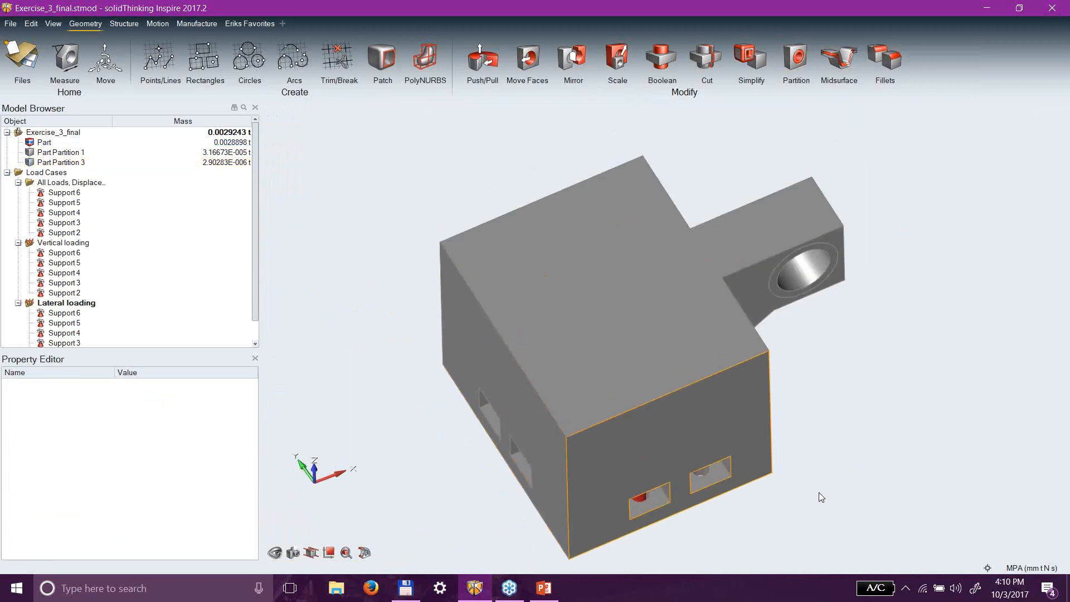
pyautogui.moveTo(770, 475)
pyautogui.mouseDown(button='right')
pyautogui.moveTo(610, 327)
pyautogui.moveTo(557, 385)
pyautogui.moveTo(524, 482)
pyautogui.moveTo(567, 490)
pyautogui.mouseUp(button='right')
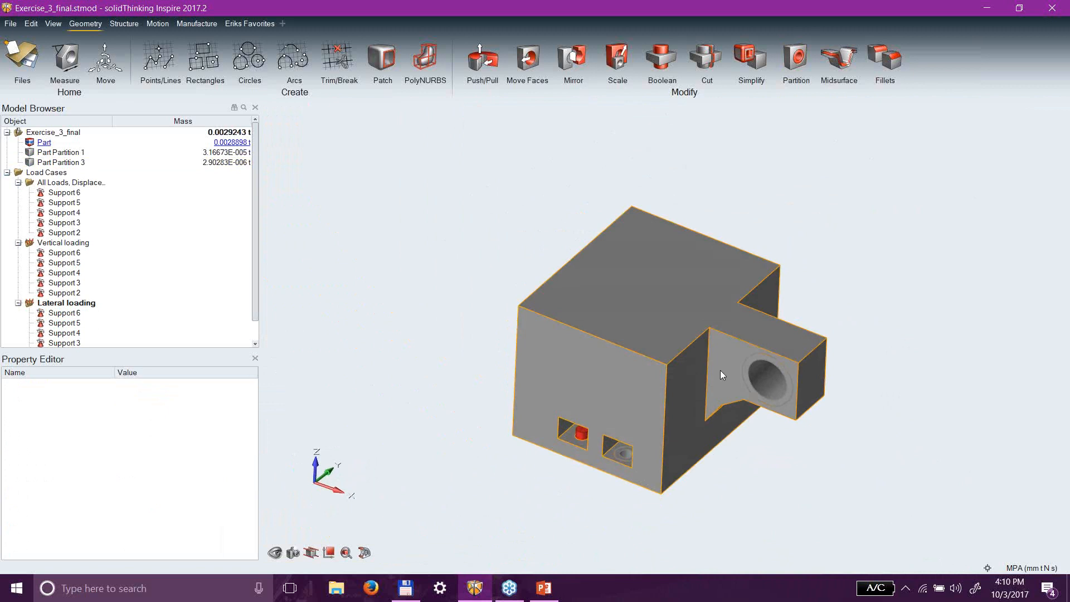
pyautogui.rightClick(689, 317)
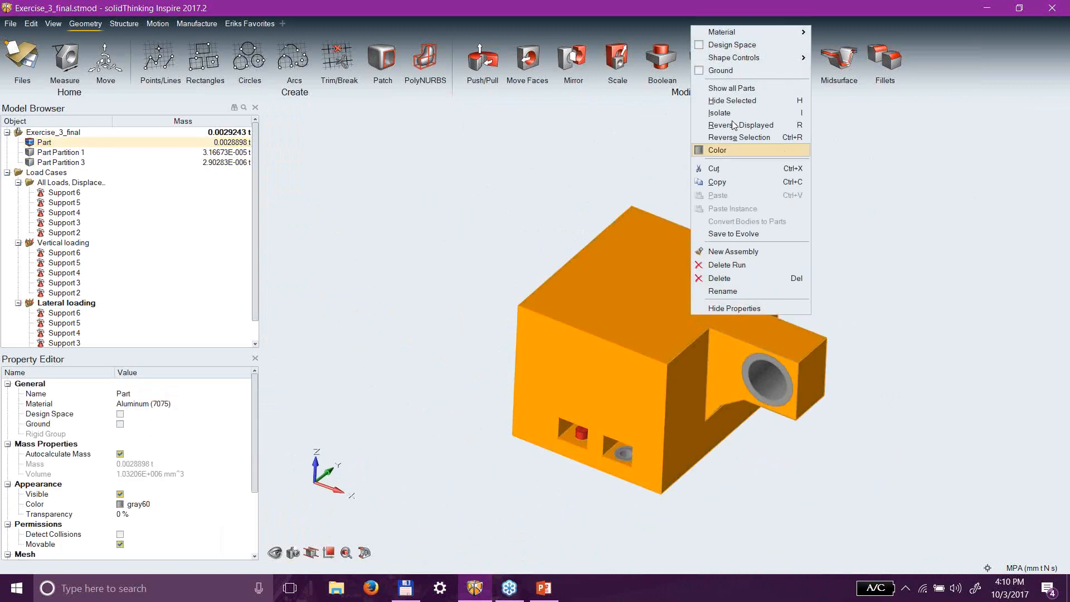
pyautogui.click(732, 52)
pyautogui.click(910, 340)
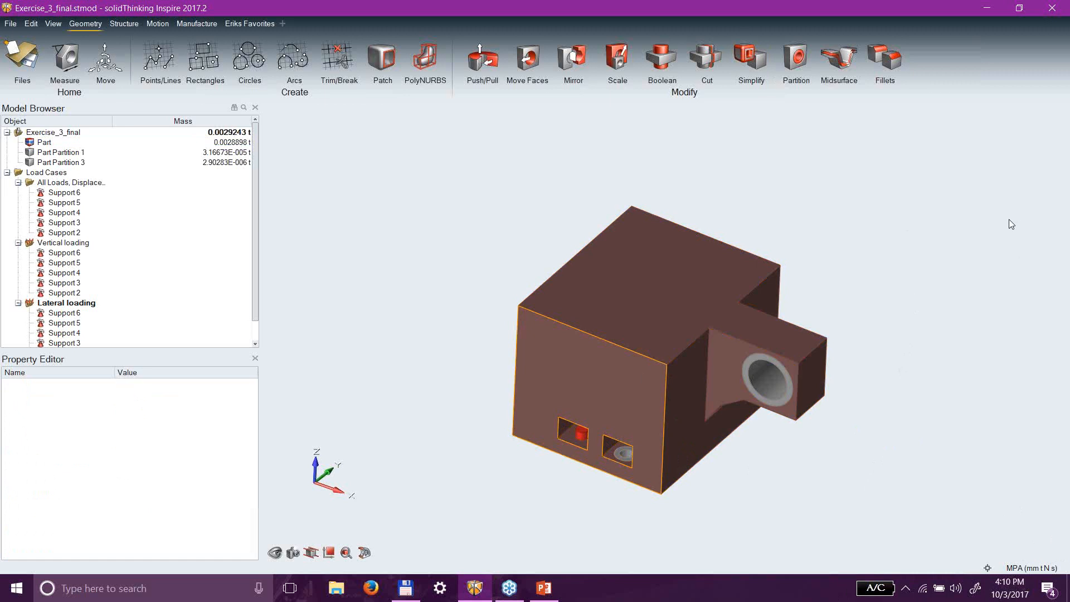
# Exclude the left front pocket's floor face from the features and partition its bolt hole with a 3 mm thickness.
pyautogui.moveTo(517, 497); pyautogui.dragTo(575, 499, button='right')
pyautogui.scroll(5, 622, 507)
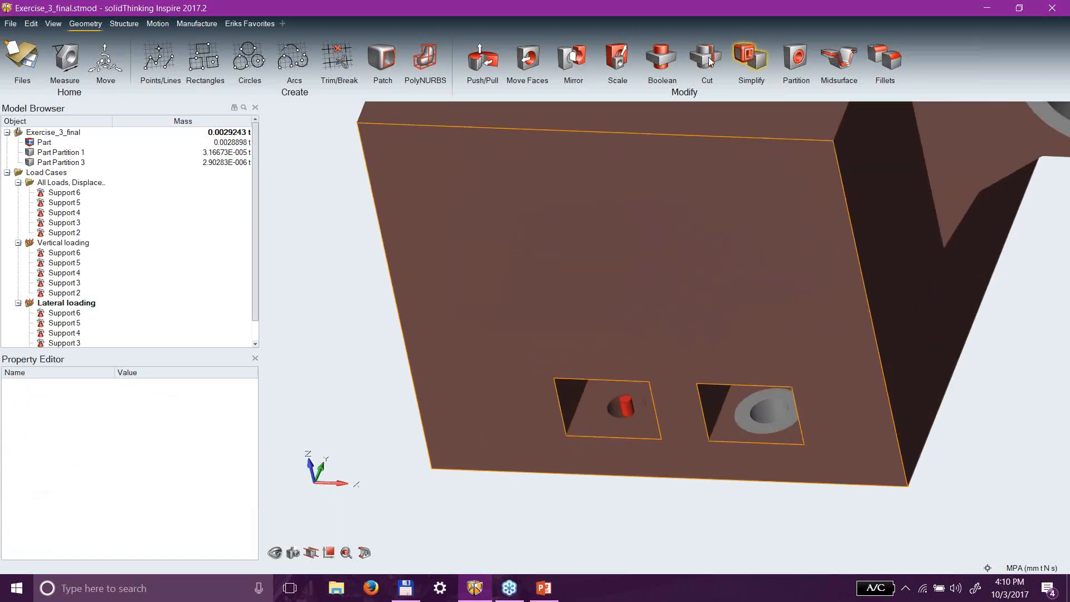
pyautogui.click(791, 62)
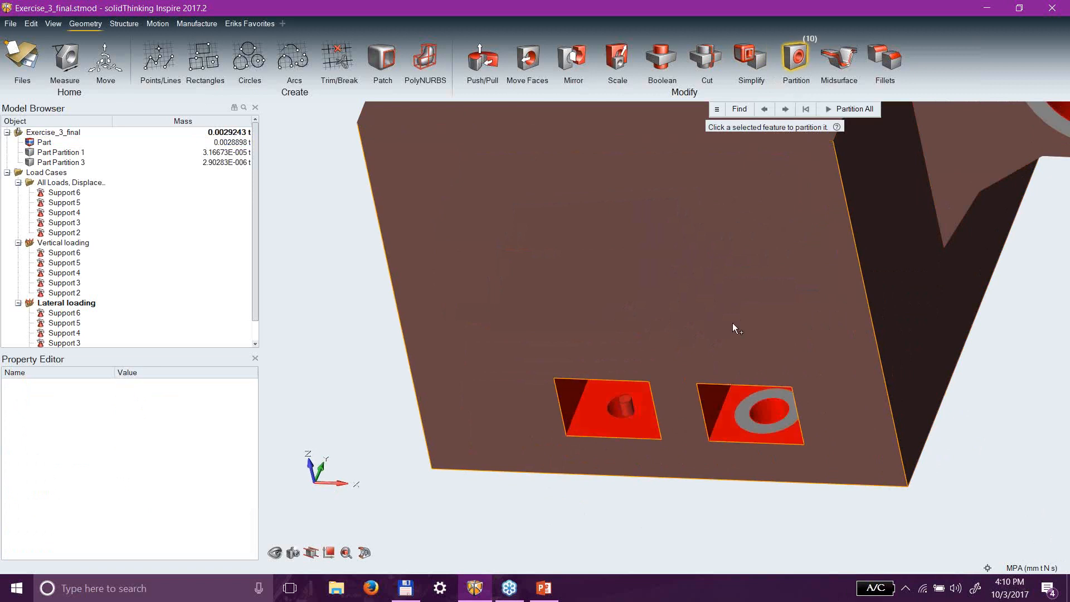
pyautogui.moveTo(503, 399); pyautogui.dragTo(554, 372, button='right')
pyautogui.scroll(2, 632, 412)
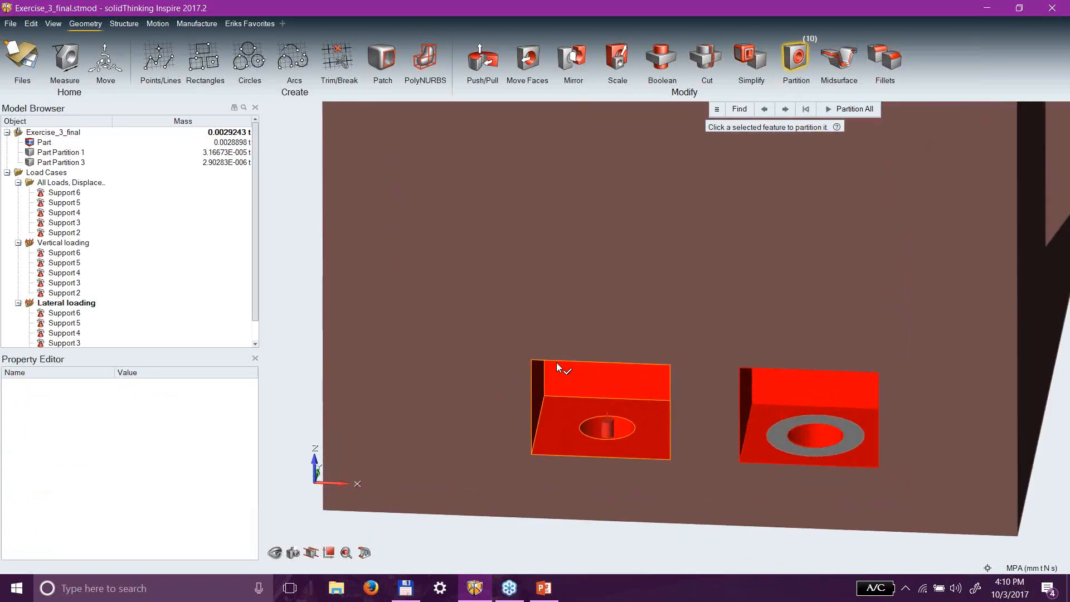
pyautogui.click(554, 414)
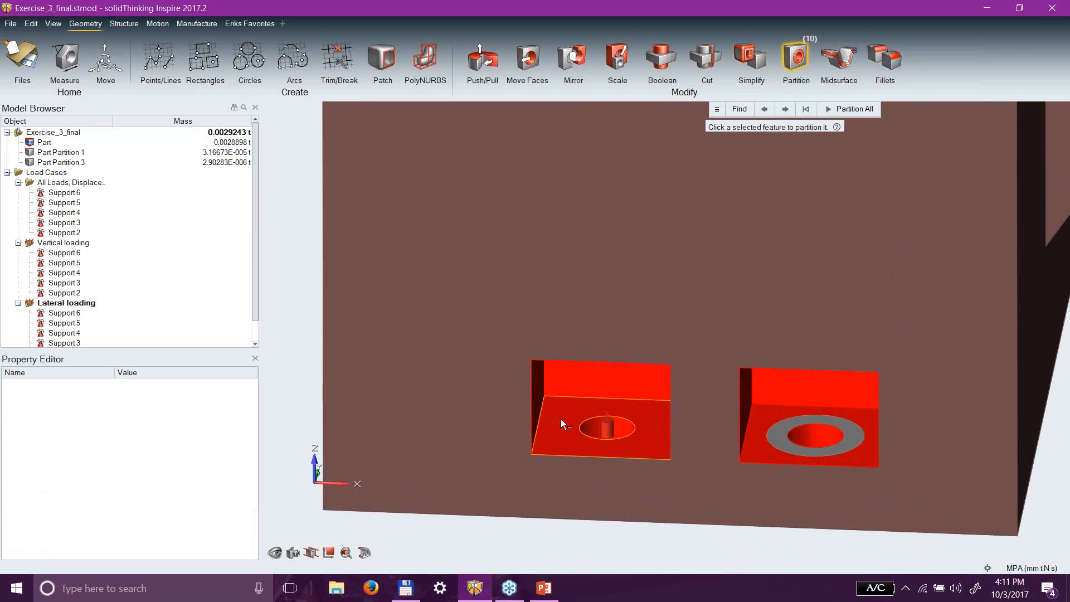
pyautogui.click(561, 419)
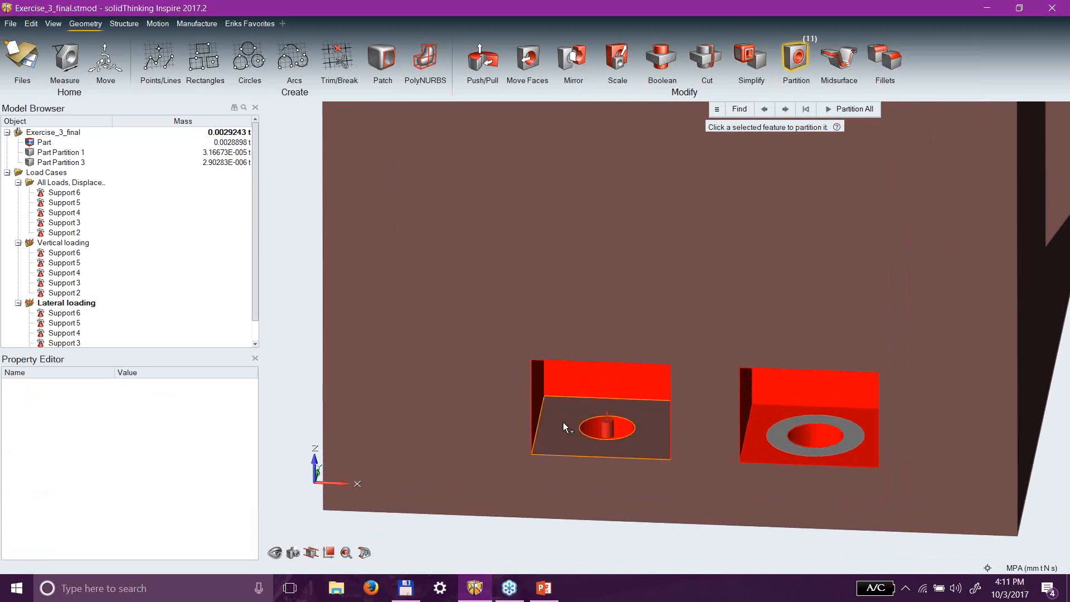
pyautogui.click(592, 428)
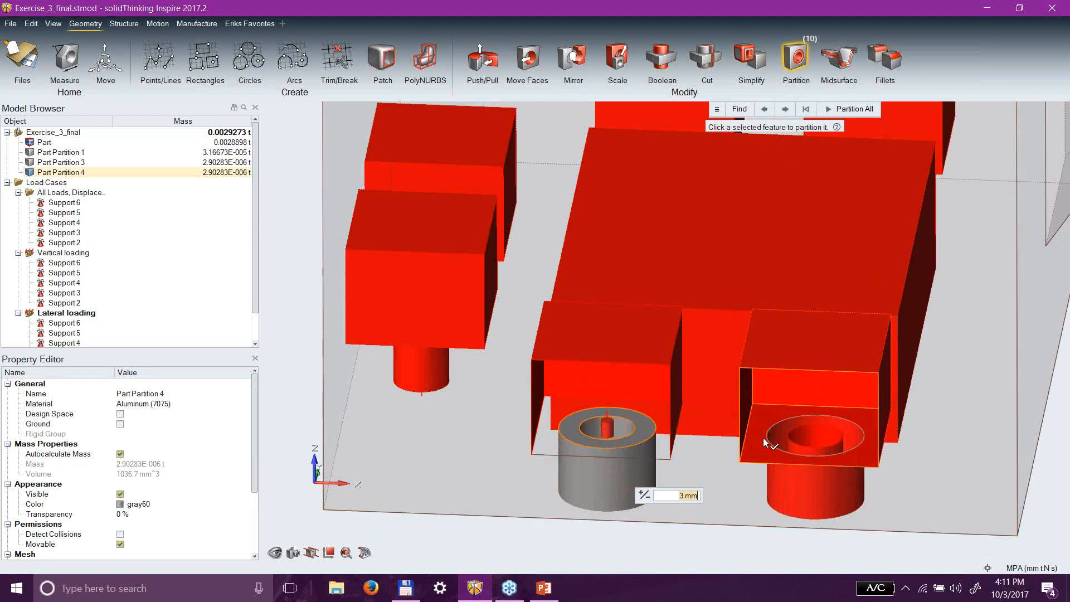
pyautogui.press('Escape')
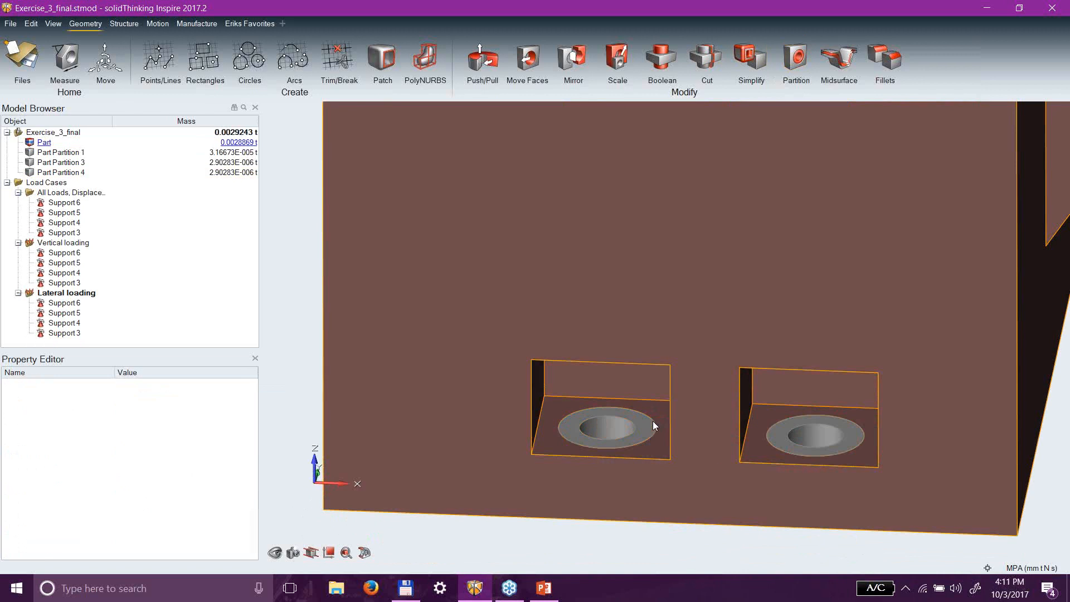
# Select each front bolt-hole partition and examine the block's remaining pockets and supports from the sides and underneath.
pyautogui.click(646, 426)
pyautogui.click(782, 429)
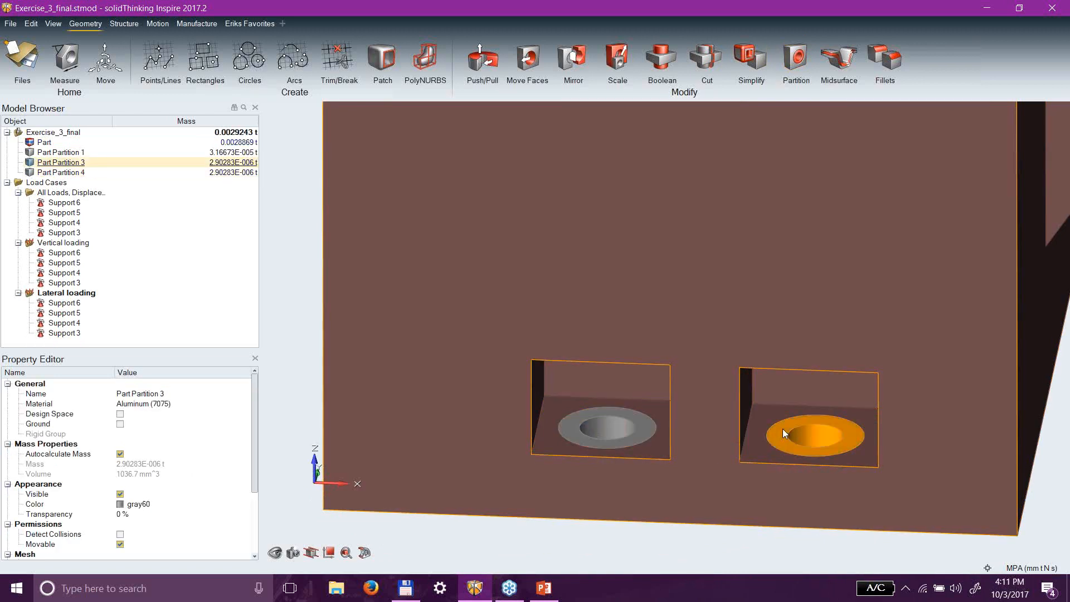
pyautogui.click(642, 418)
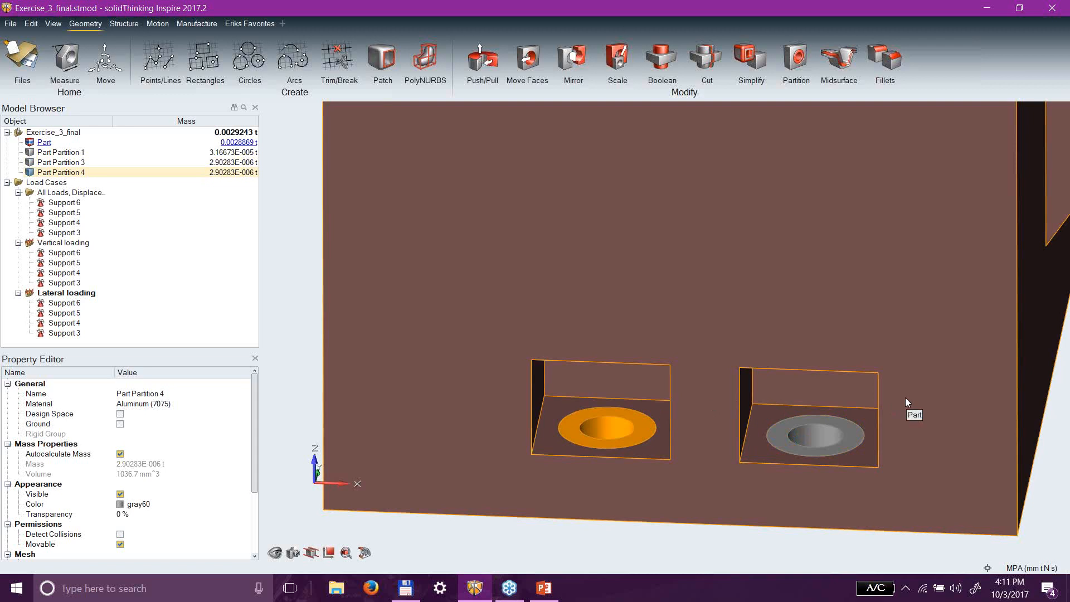
pyautogui.scroll(-5, 840, 387)
pyautogui.moveTo(957, 409); pyautogui.dragTo(573, 226, button='right')
pyautogui.moveTo(573, 227); pyautogui.dragTo(561, 154, button='middle')
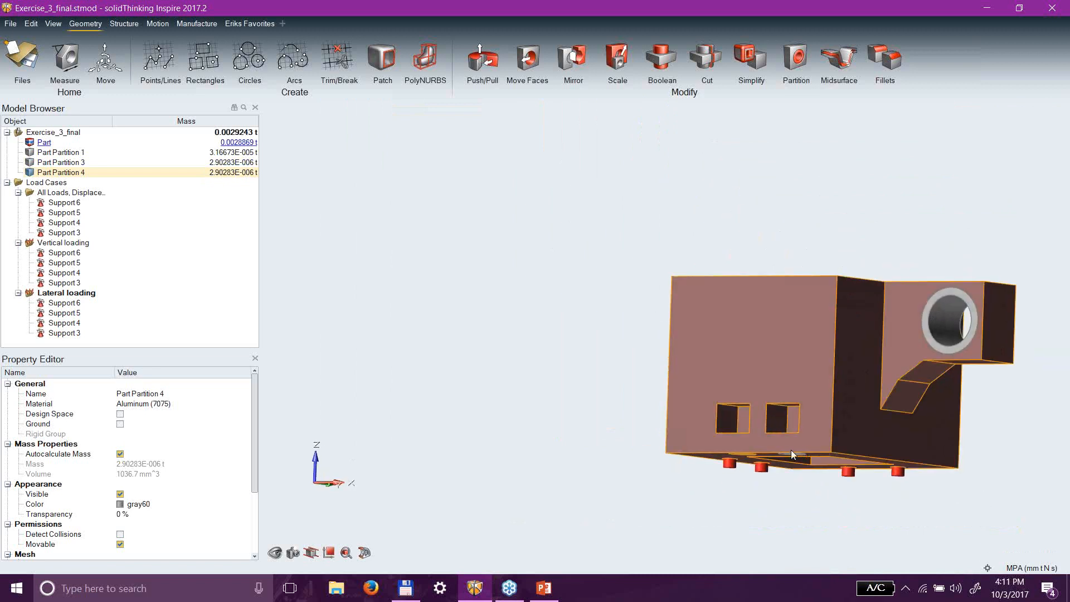
pyautogui.moveTo(808, 504); pyautogui.dragTo(820, 429, button='right')
pyautogui.moveTo(823, 446); pyautogui.dragTo(904, 548, button='middle')
pyautogui.moveTo(489, 293); pyautogui.dragTo(438, 322, button='middle')
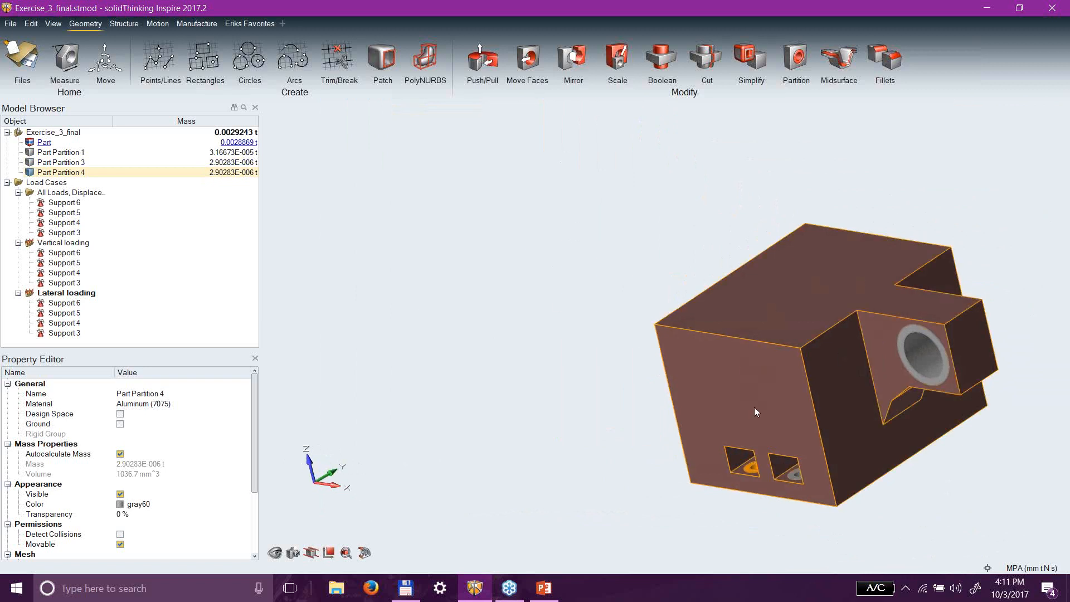
pyautogui.moveTo(690, 403); pyautogui.dragTo(938, 385, button='right')
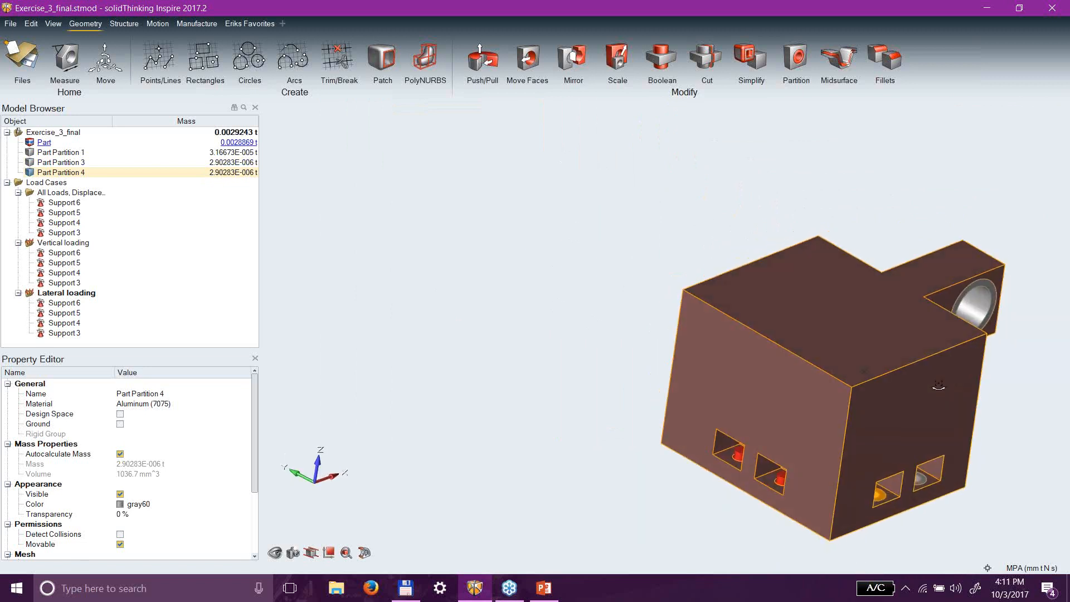
pyautogui.moveTo(939, 385); pyautogui.dragTo(834, 416, button='right')
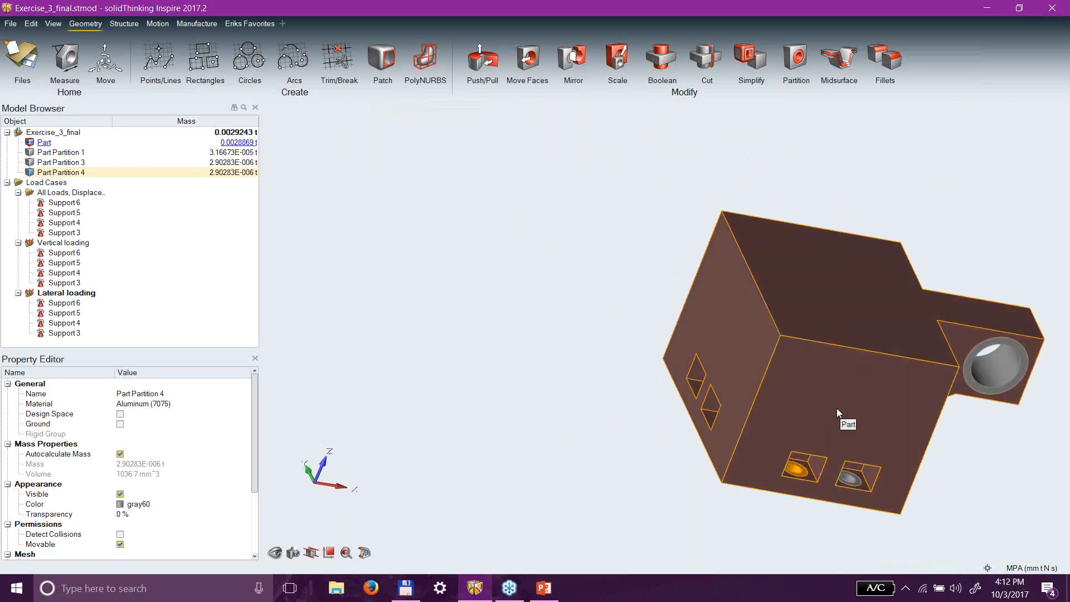
# Switch to PowerPoint and review the slides on the Simplify and Partition exercise, the Partition tool, and the Midsurface and Fillets tools.
pyautogui.click(549, 593)
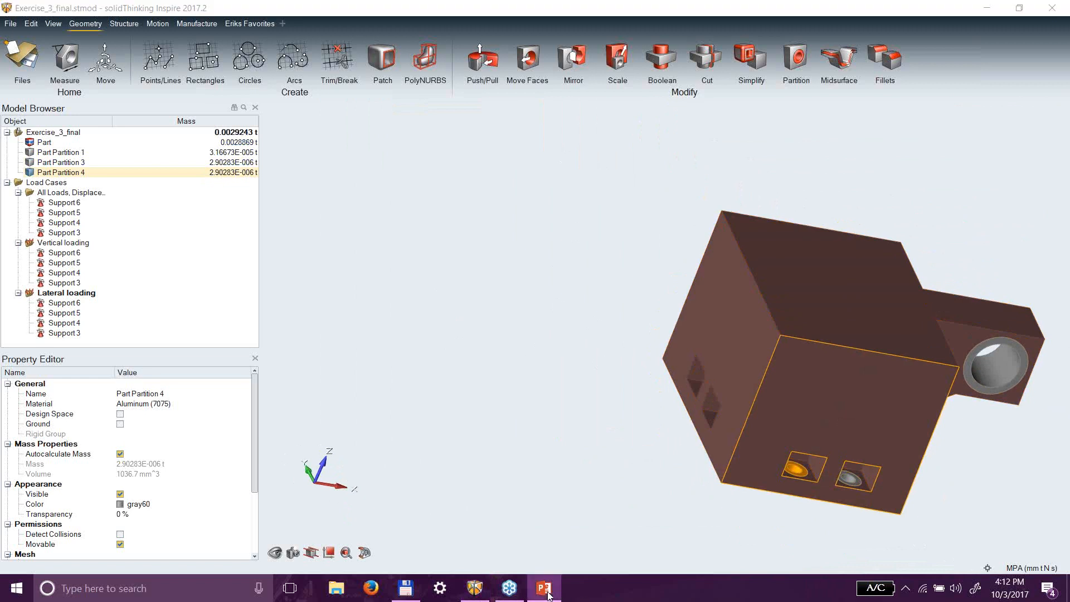
pyautogui.scroll(-3, 80, 349)
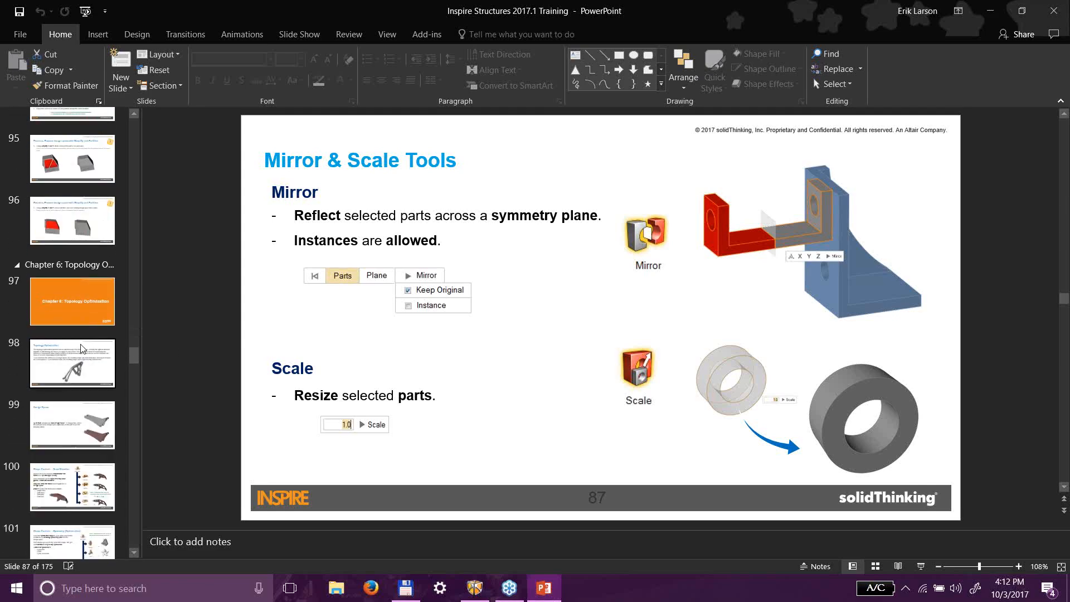
pyautogui.click(78, 209)
pyautogui.click(72, 167)
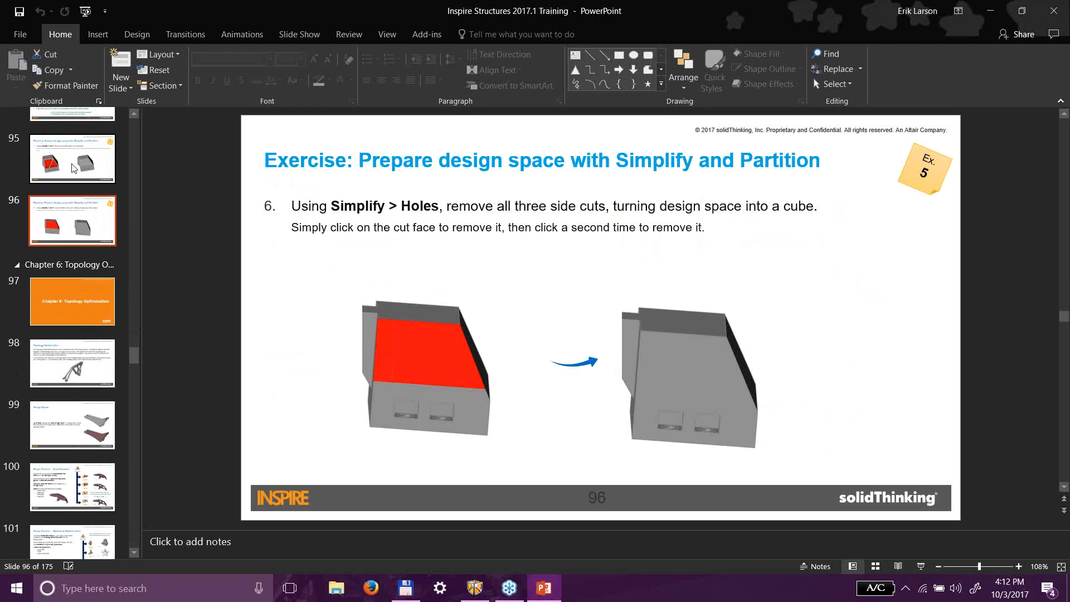
pyautogui.scroll(8, 78, 229)
pyautogui.click(88, 312)
pyautogui.click(77, 373)
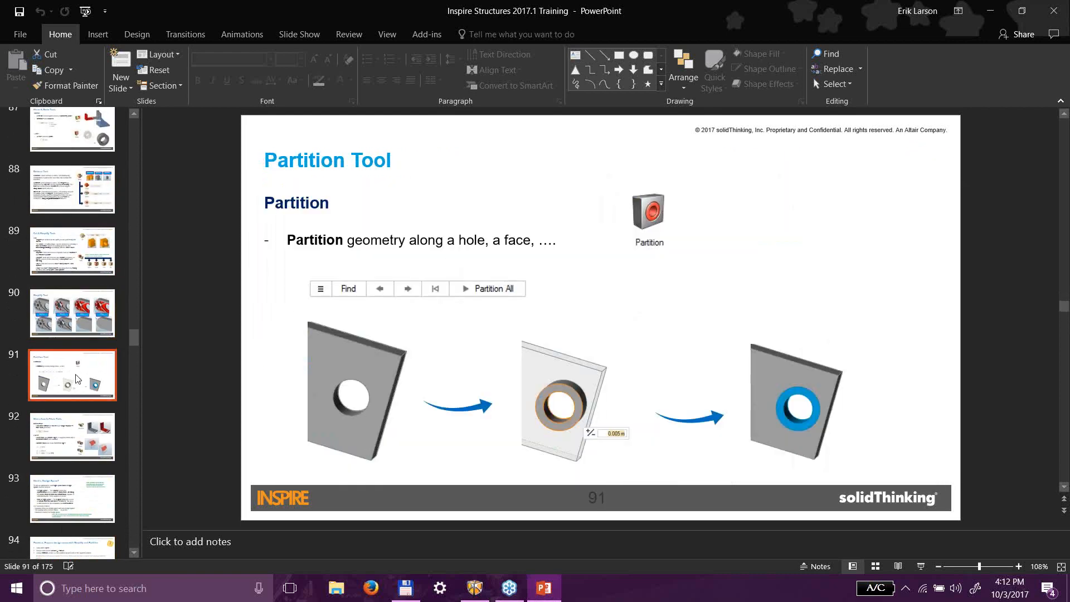
pyautogui.click(73, 438)
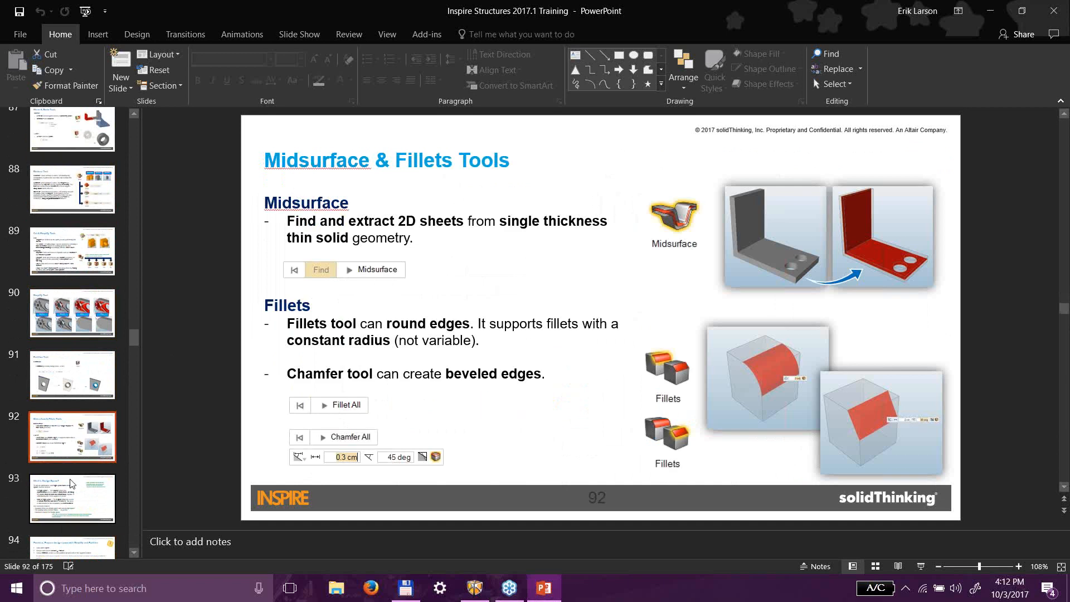
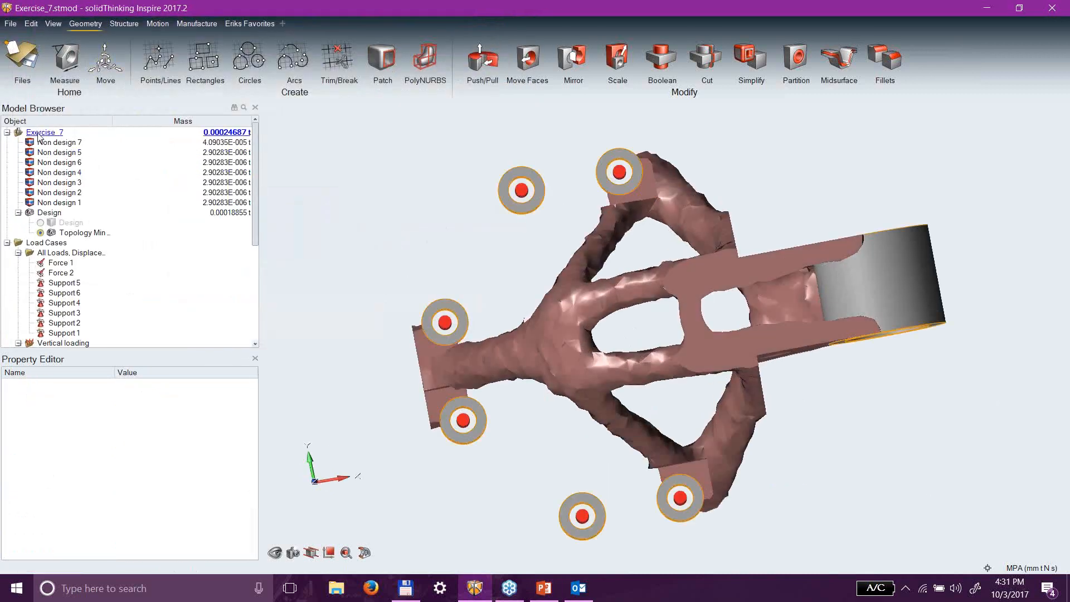
# Switch the Exercise_7 result back to its design space and examine the block, its load cases and shape controls.
pyautogui.click(536, 313)
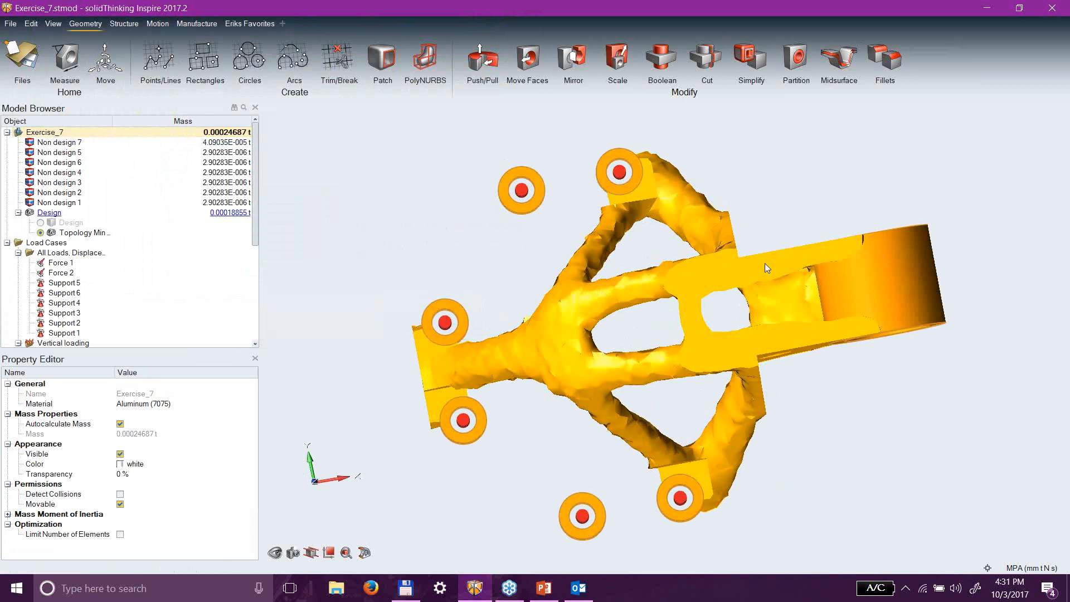
pyautogui.click(994, 120)
pyautogui.moveTo(834, 458); pyautogui.dragTo(831, 386, button='right')
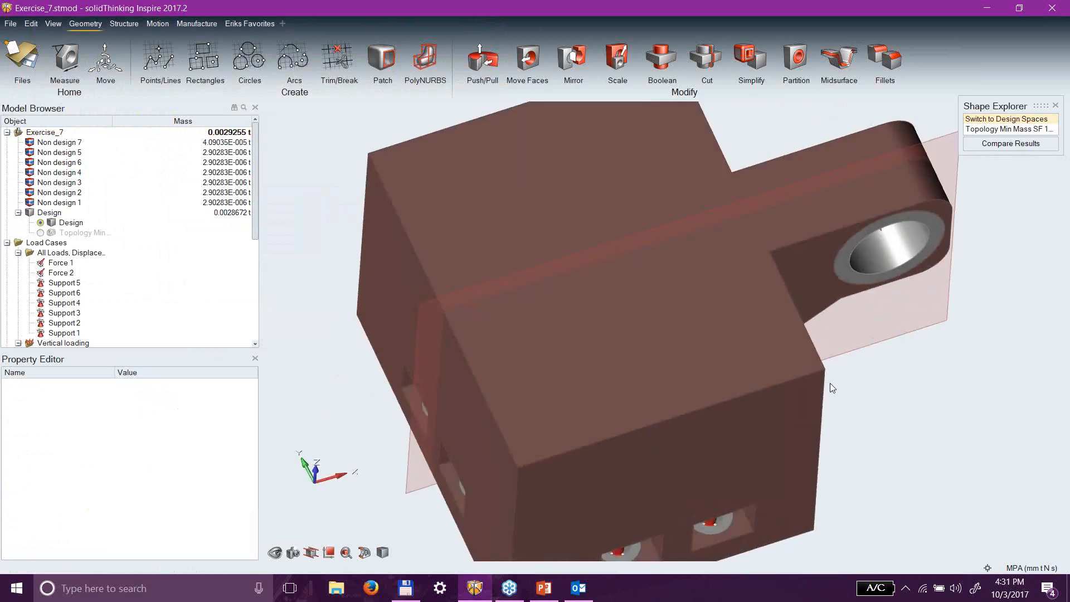
pyautogui.moveTo(707, 161); pyautogui.dragTo(752, 312, button='right')
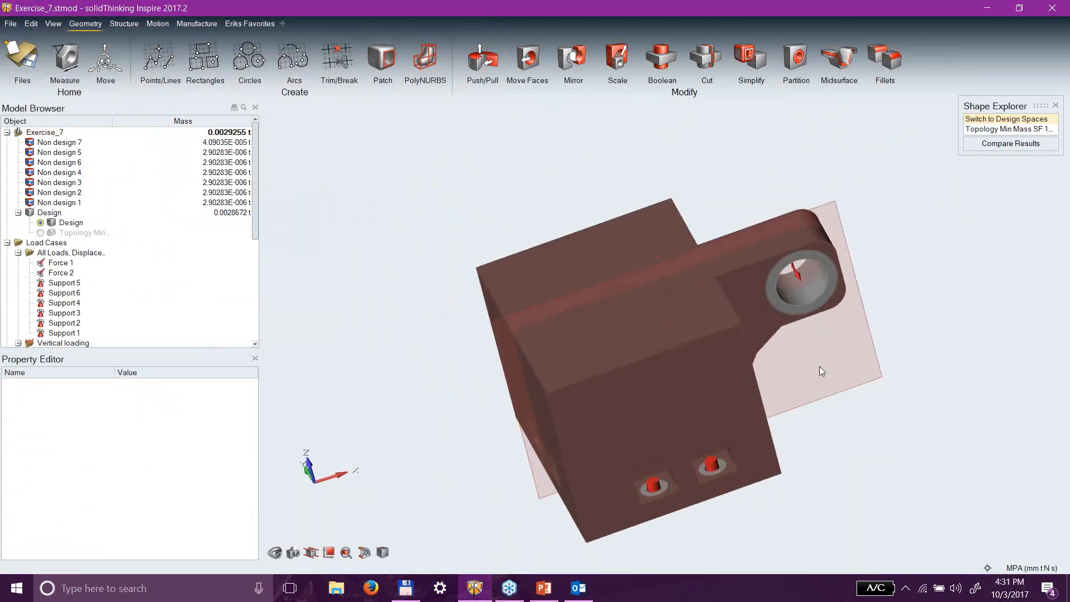
pyautogui.moveTo(257, 162); pyautogui.dragTo(259, 263)
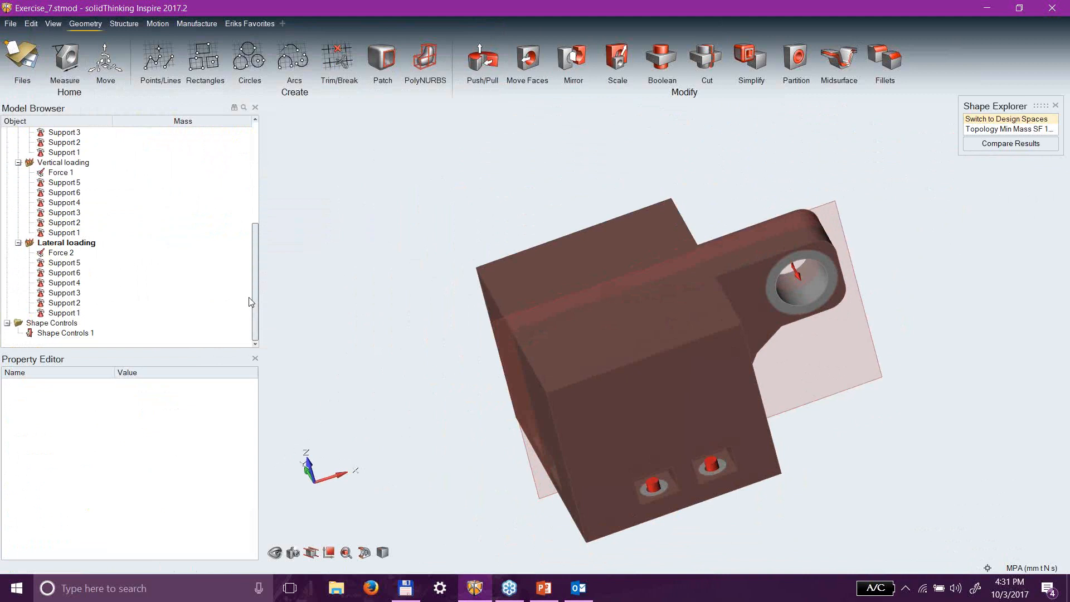
# Delete the planar symmetry Shape Controls 1 from the design space.
pyautogui.click(66, 333)
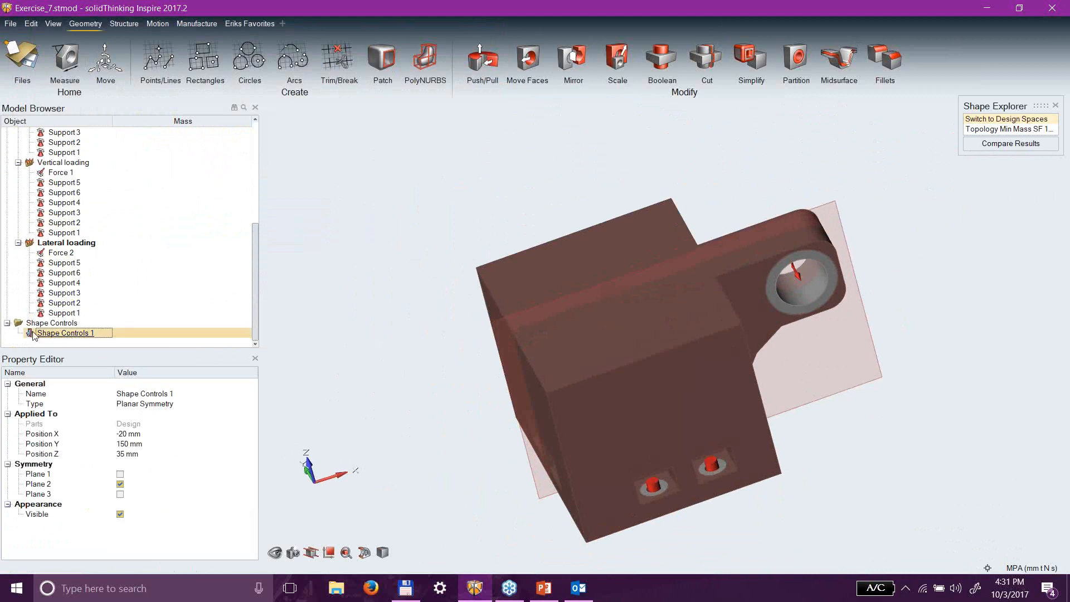
pyautogui.rightClick(59, 335)
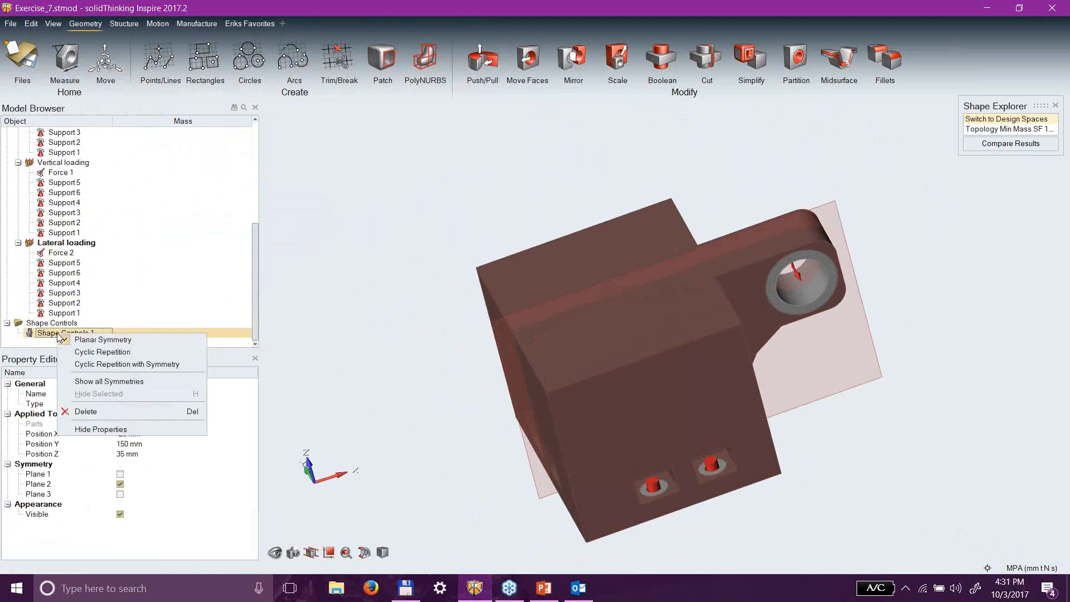
pyautogui.click(88, 412)
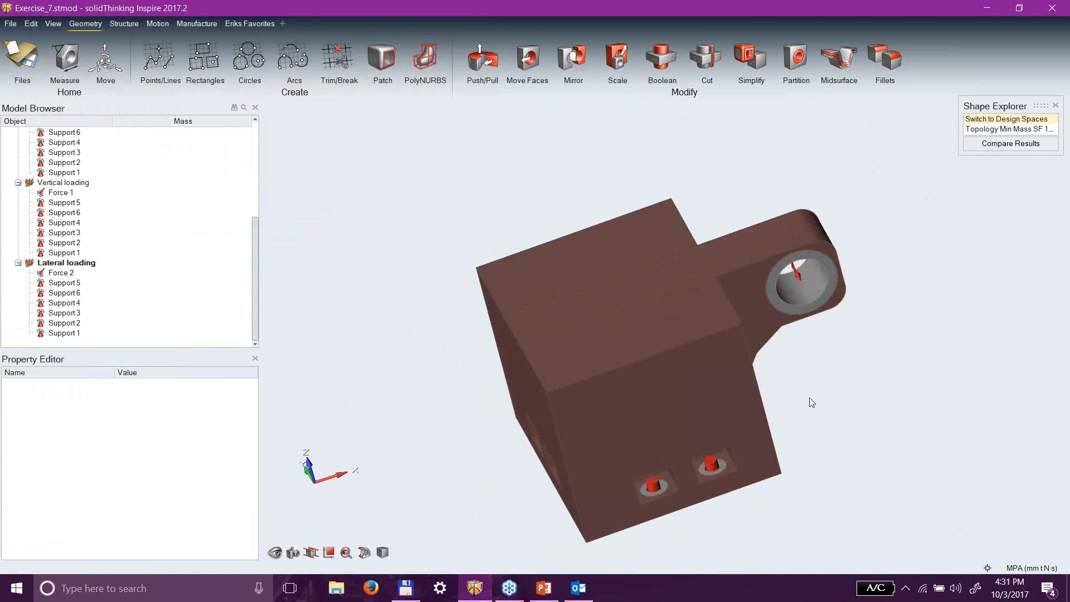
# Examine the block's bolt-hole supports from underneath, and its side pockets and lug from above.
pyautogui.moveTo(874, 446); pyautogui.dragTo(641, 380, button='right')
pyautogui.scroll(6, 577, 298)
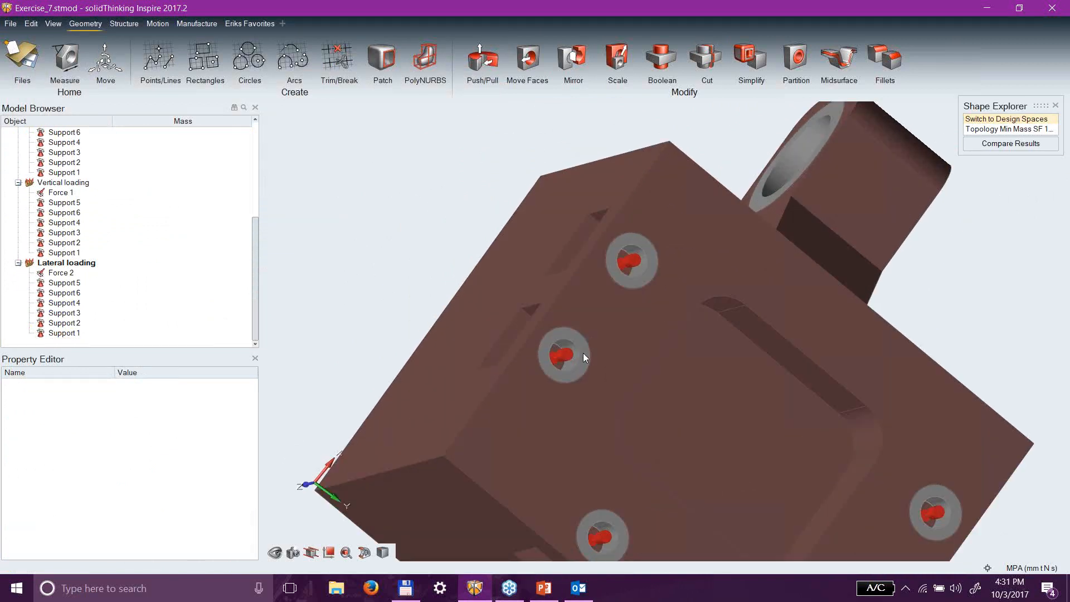
pyautogui.scroll(-6, 633, 259)
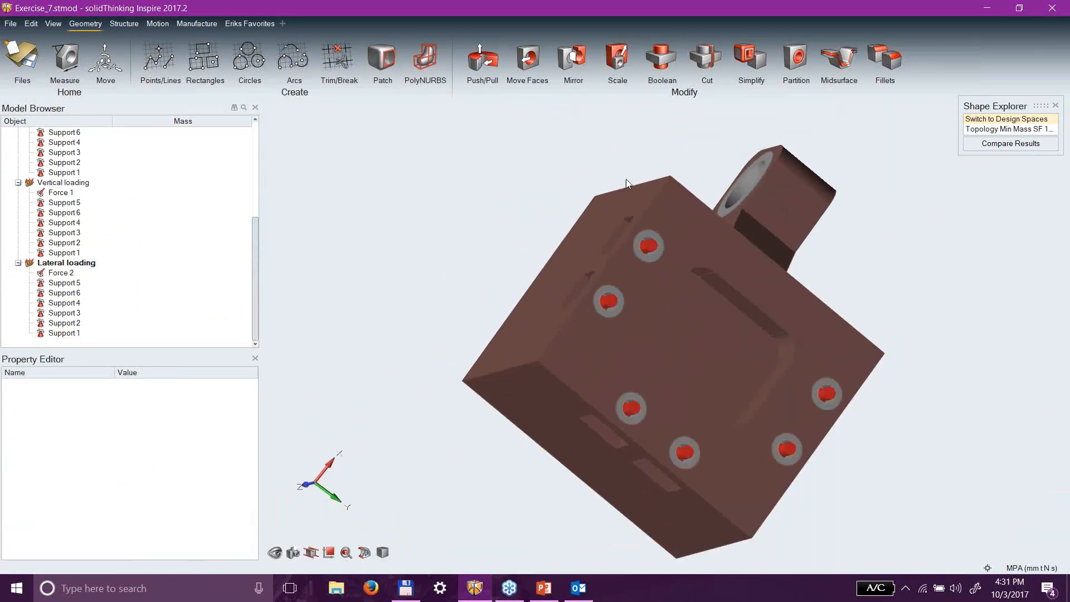
pyautogui.moveTo(604, 151); pyautogui.dragTo(690, 386, button='right')
pyautogui.moveTo(392, 300); pyautogui.dragTo(466, 207, button='right')
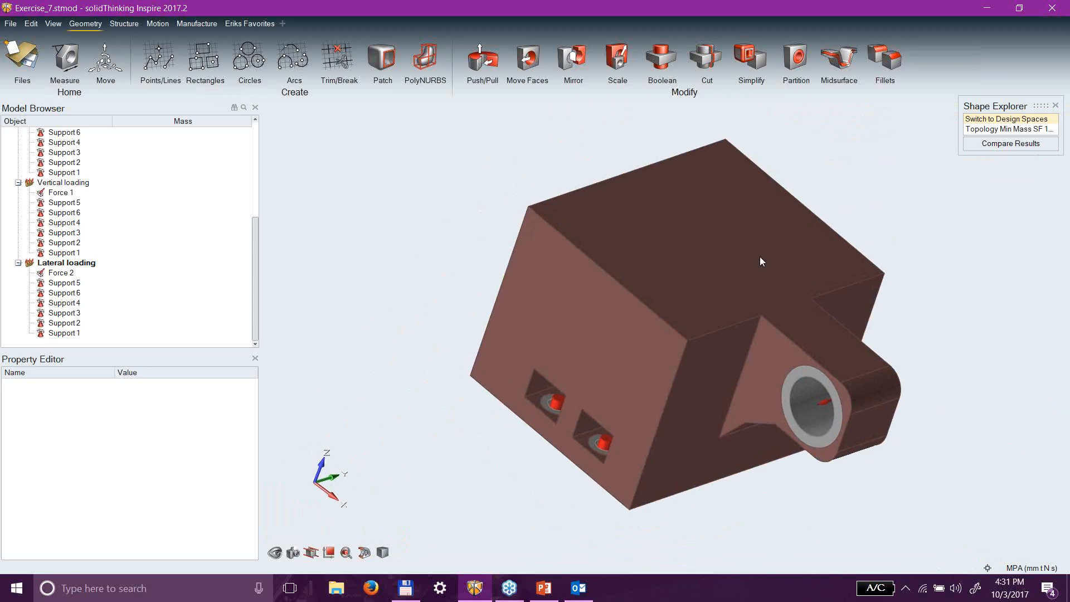
pyautogui.moveTo(904, 171); pyautogui.dragTo(908, 163, button='right')
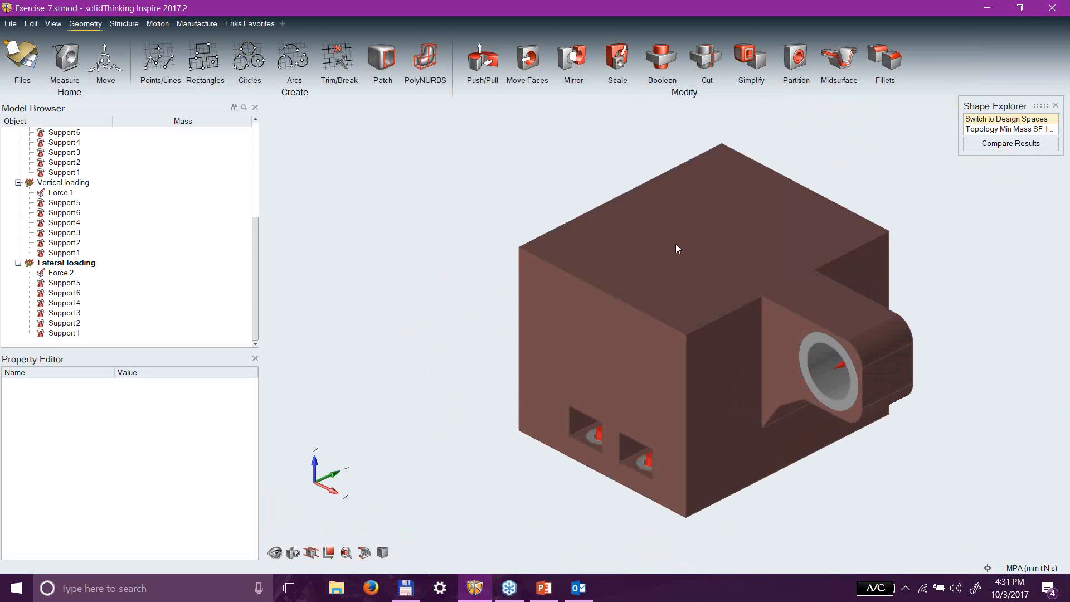
# Check the Exercise_7 model's properties and material options, and the Design Space setting of the Design part.
pyautogui.scroll(5, 255, 229)
pyautogui.click(30, 134)
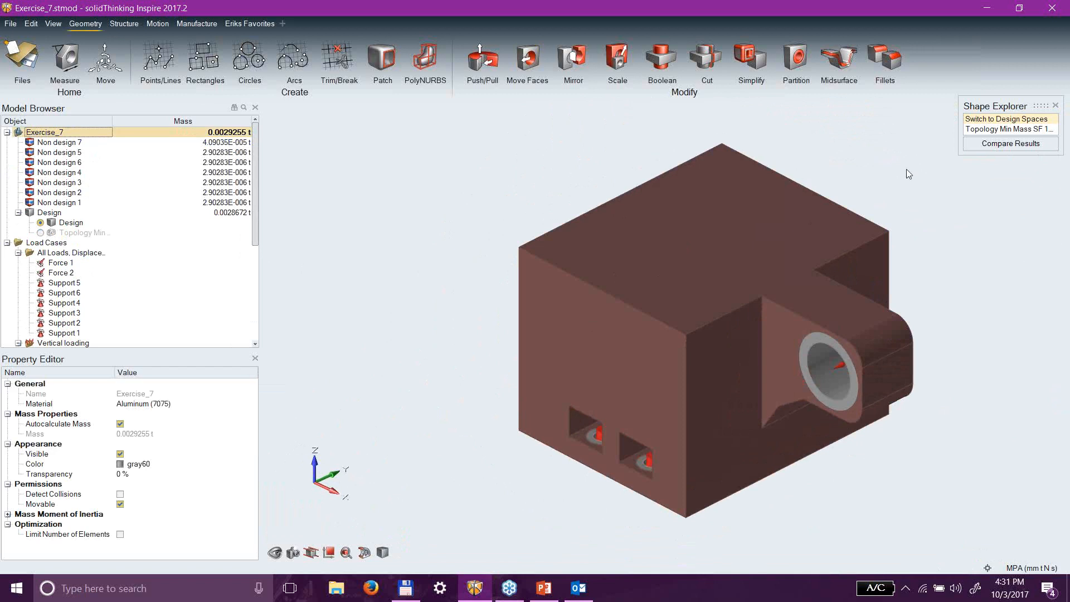
pyautogui.moveTo(457, 331); pyautogui.dragTo(527, 347, button='right')
pyautogui.click(580, 336)
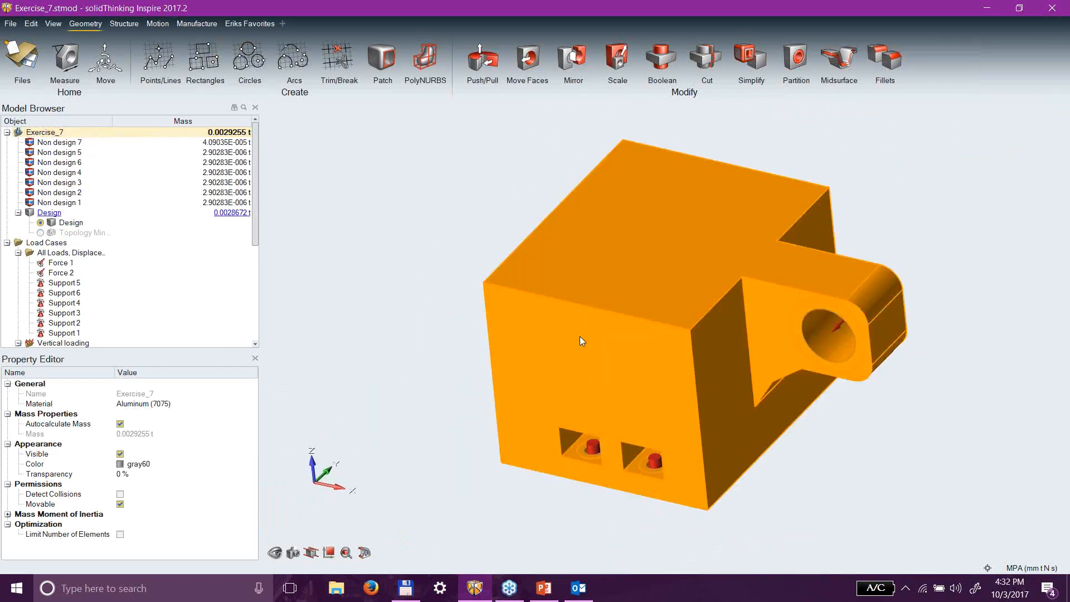
pyautogui.rightClick(580, 336)
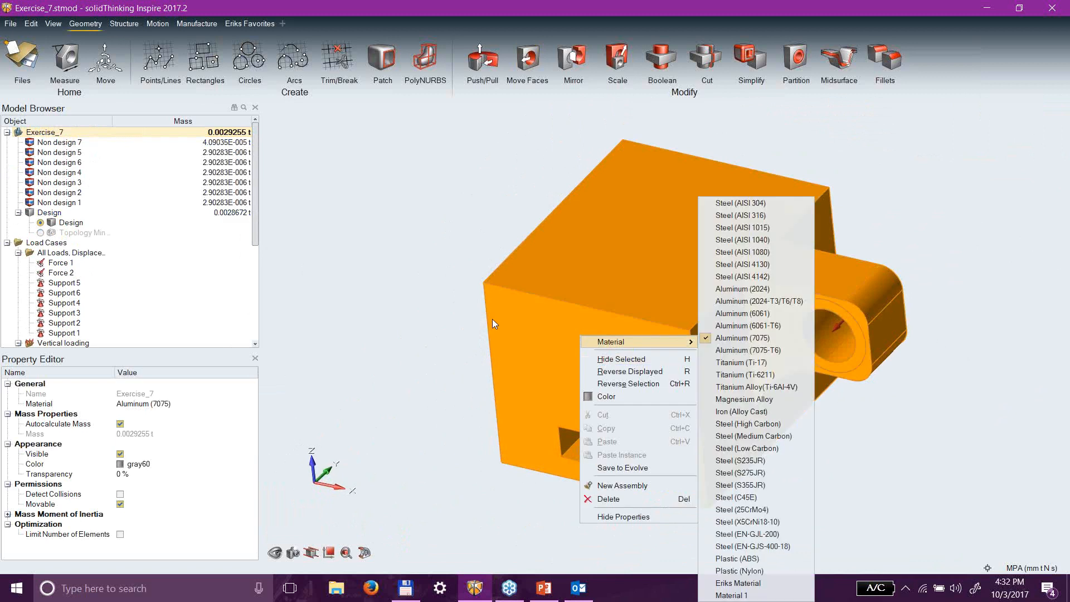
pyautogui.click(441, 320)
pyautogui.rightClick(673, 276)
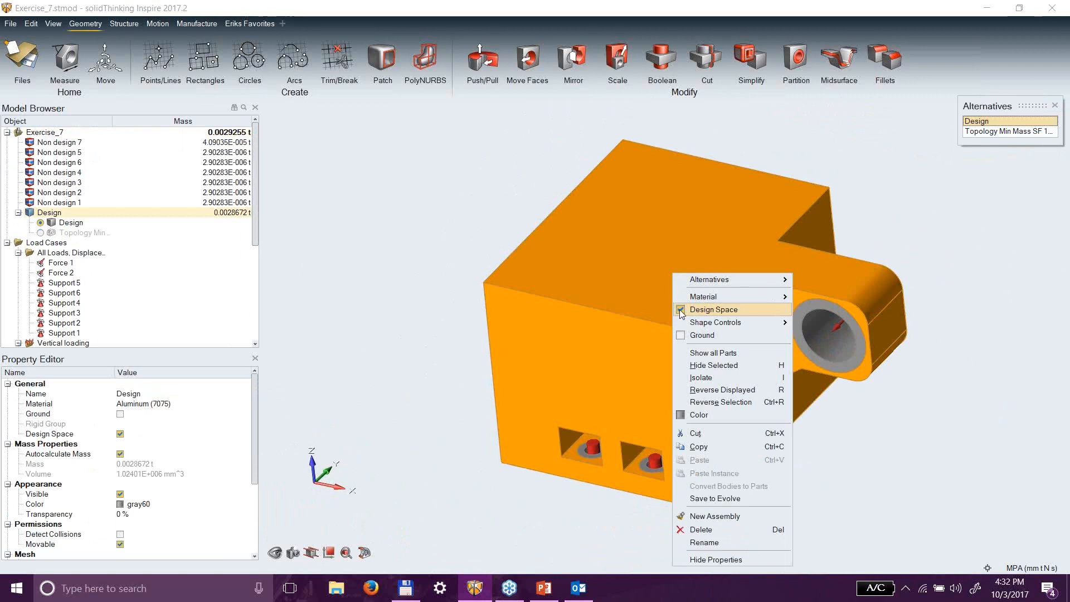
pyautogui.click(384, 261)
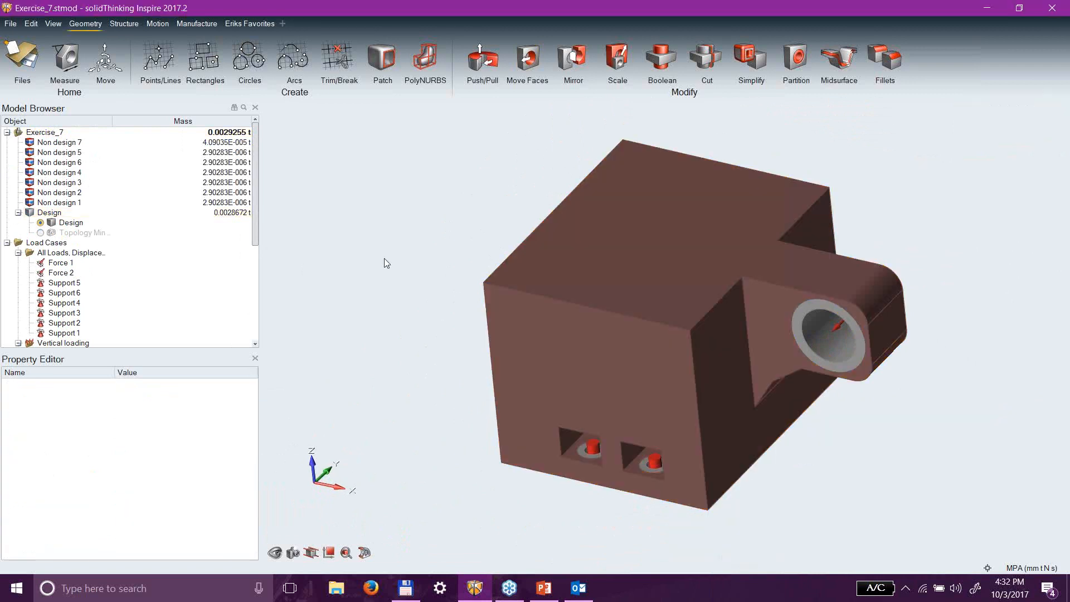
pyautogui.click(596, 279)
pyautogui.rightClick(596, 279)
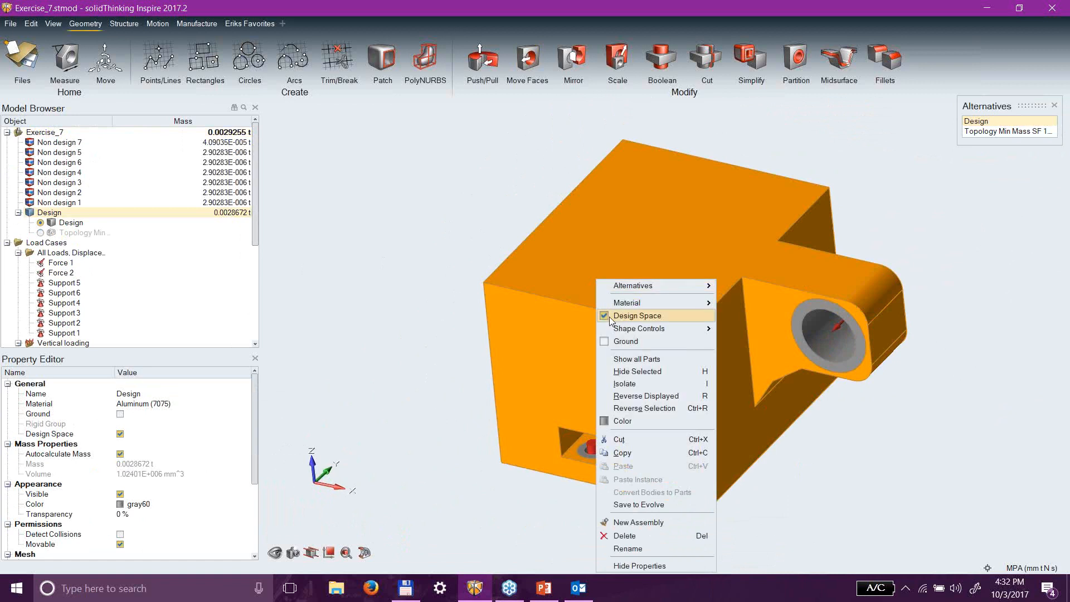
pyautogui.click(450, 221)
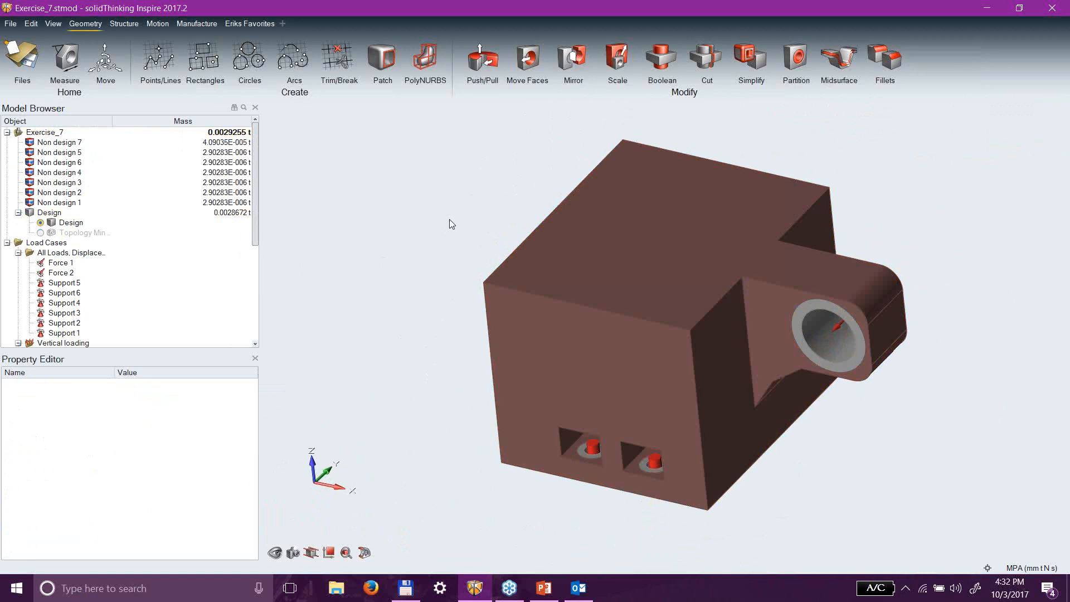
# Examine the block's overall shape and support layout from above and from its lug end.
pyautogui.moveTo(425, 363); pyautogui.dragTo(780, 390, button='right')
pyautogui.scroll(-1, 784, 410)
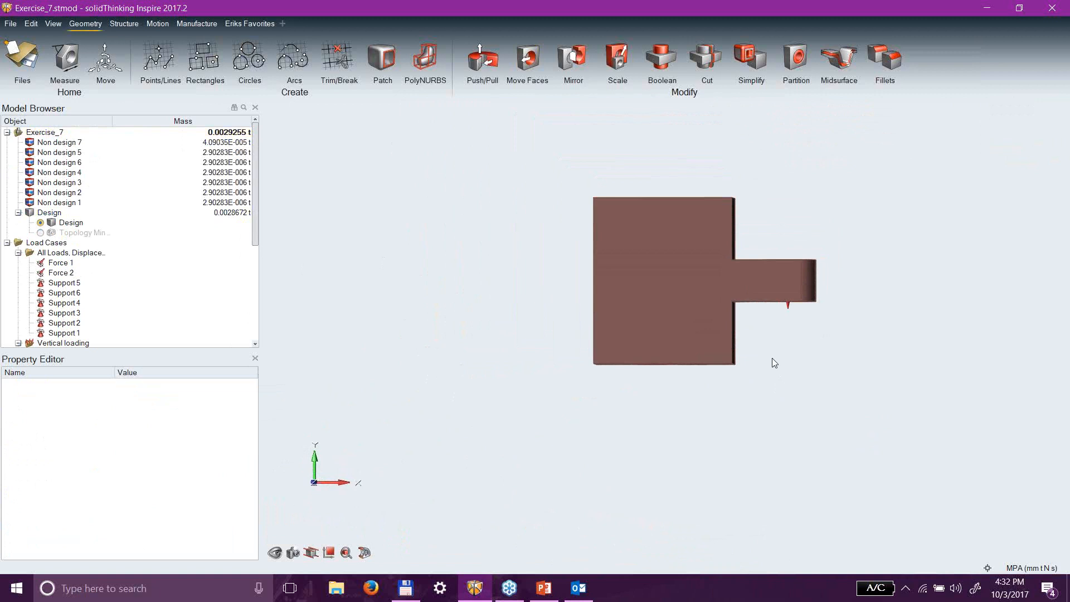
pyautogui.moveTo(840, 229)
pyautogui.mouseDown(button='right')
pyautogui.moveTo(675, 456)
pyautogui.moveTo(852, 362)
pyautogui.moveTo(827, 205)
pyautogui.moveTo(803, 218)
pyautogui.moveTo(758, 401)
pyautogui.moveTo(841, 224)
pyautogui.moveTo(841, 241)
pyautogui.mouseUp(button='right')
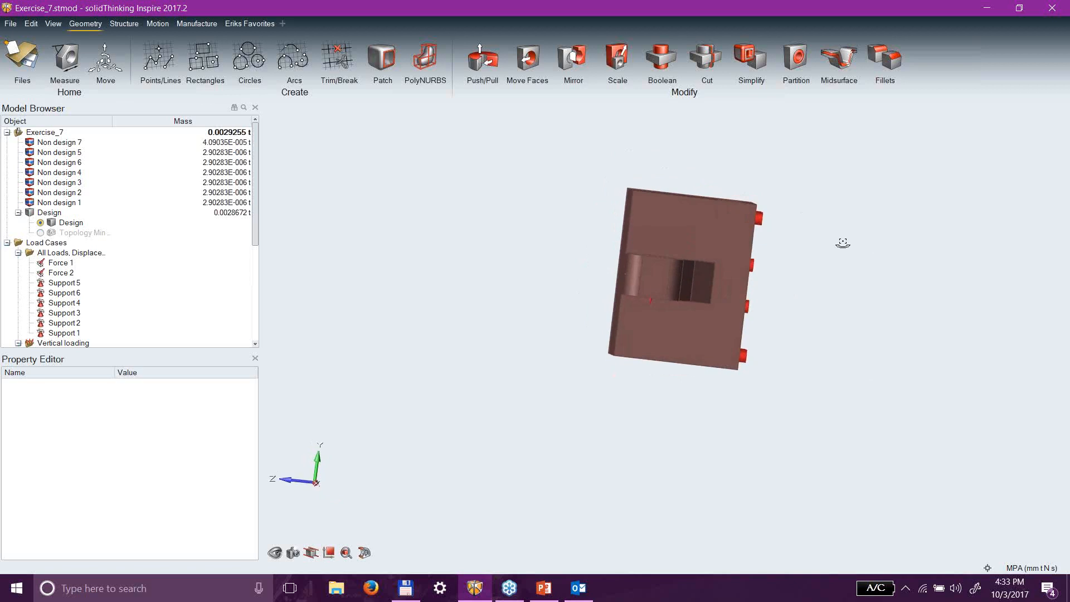
pyautogui.moveTo(867, 411); pyautogui.dragTo(838, 287, button='right')
pyautogui.moveTo(646, 304); pyautogui.dragTo(647, 276, button='right')
pyautogui.scroll(-1, 820, 317)
pyautogui.scroll(2, 811, 280)
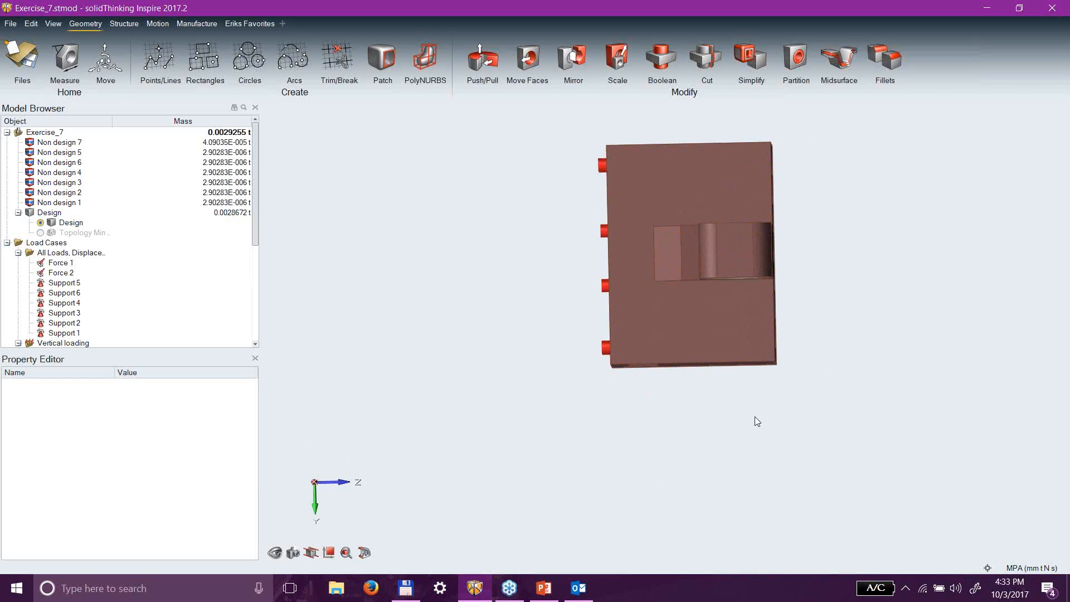
pyautogui.scroll(-2, 756, 418)
pyautogui.moveTo(741, 402); pyautogui.dragTo(735, 427, button='right')
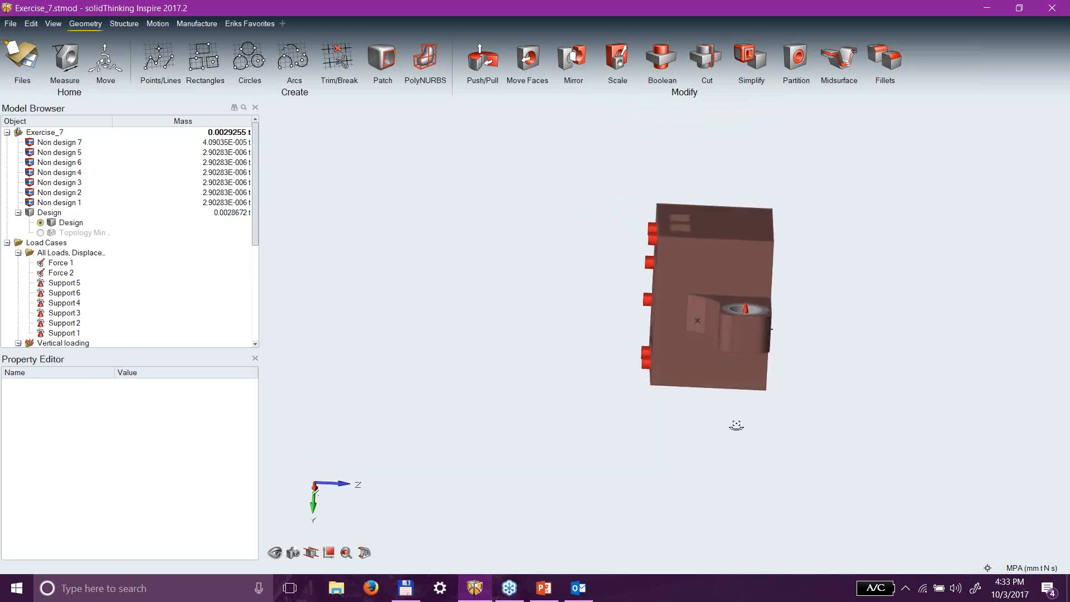
pyautogui.scroll(3, 750, 312)
pyautogui.scroll(-1, 738, 322)
pyautogui.moveTo(738, 324); pyautogui.dragTo(743, 382, button='middle')
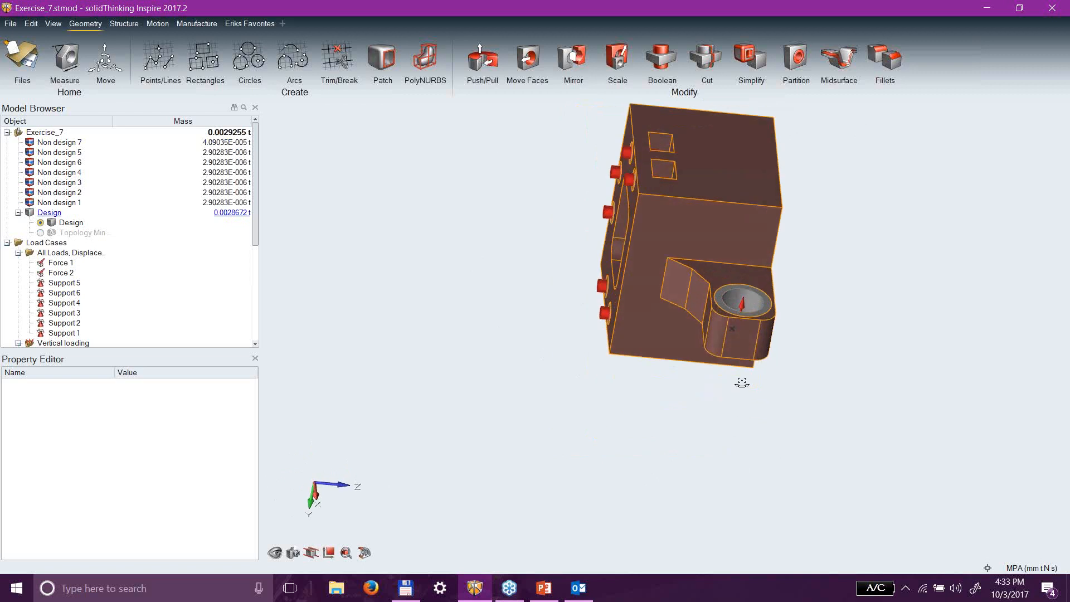
# Examine the lug's hole and its force arrow up close, and compare them with the shape of the whole block.
pyautogui.scroll(5, 740, 318)
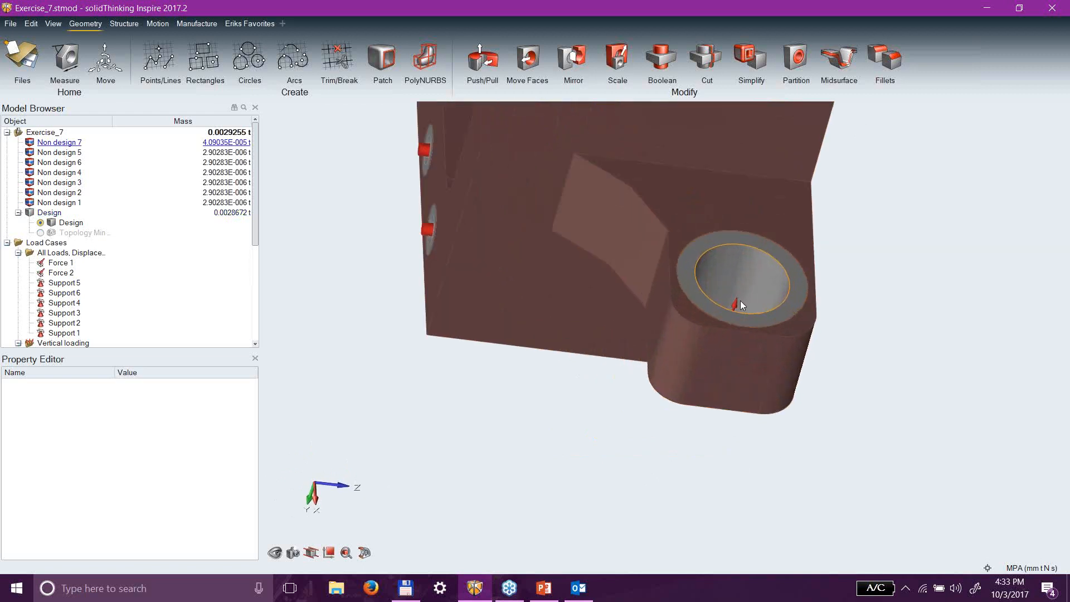
pyautogui.moveTo(736, 301)
pyautogui.moveTo(913, 414); pyautogui.dragTo(496, 378, button='right')
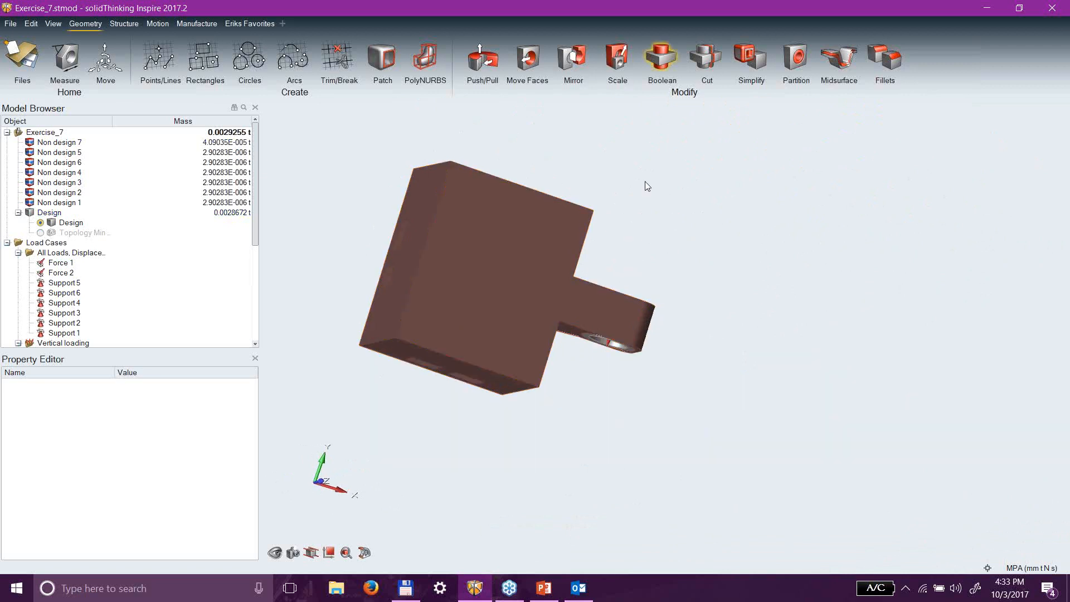
pyautogui.moveTo(714, 358); pyautogui.dragTo(684, 285, button='right')
pyautogui.scroll(5, 607, 296)
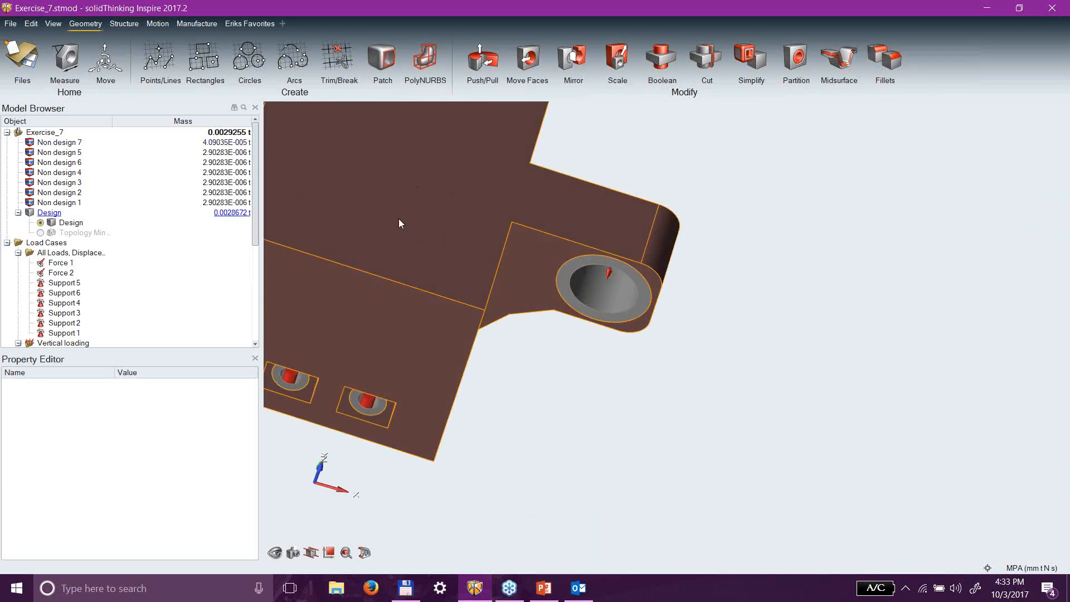
pyautogui.scroll(-4, 382, 208)
pyautogui.moveTo(402, 228); pyautogui.dragTo(526, 228, button='right')
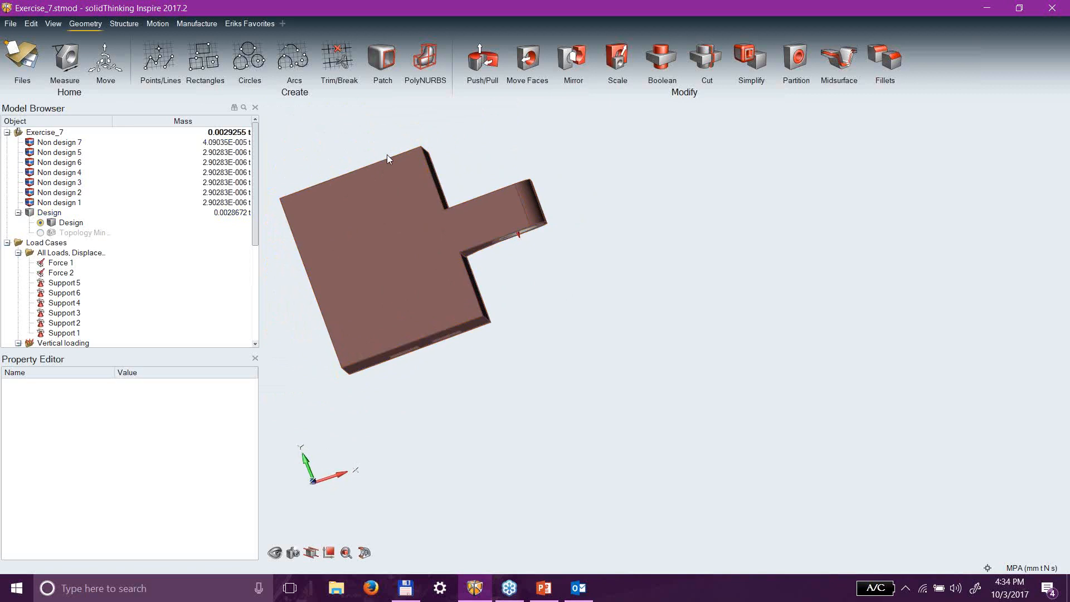
pyautogui.moveTo(428, 415); pyautogui.dragTo(648, 216, button='right')
pyautogui.press('f')
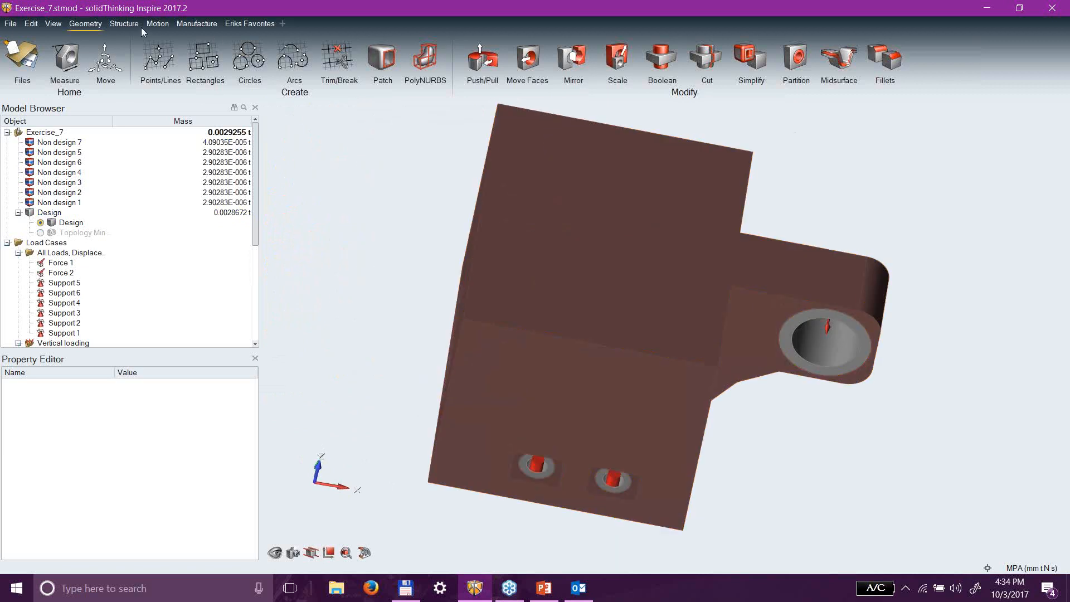
# Add a symmetric shape control to the Design part, keeping only Plane 2 active and deactivating Planes 1 and 3.
pyautogui.click(125, 24)
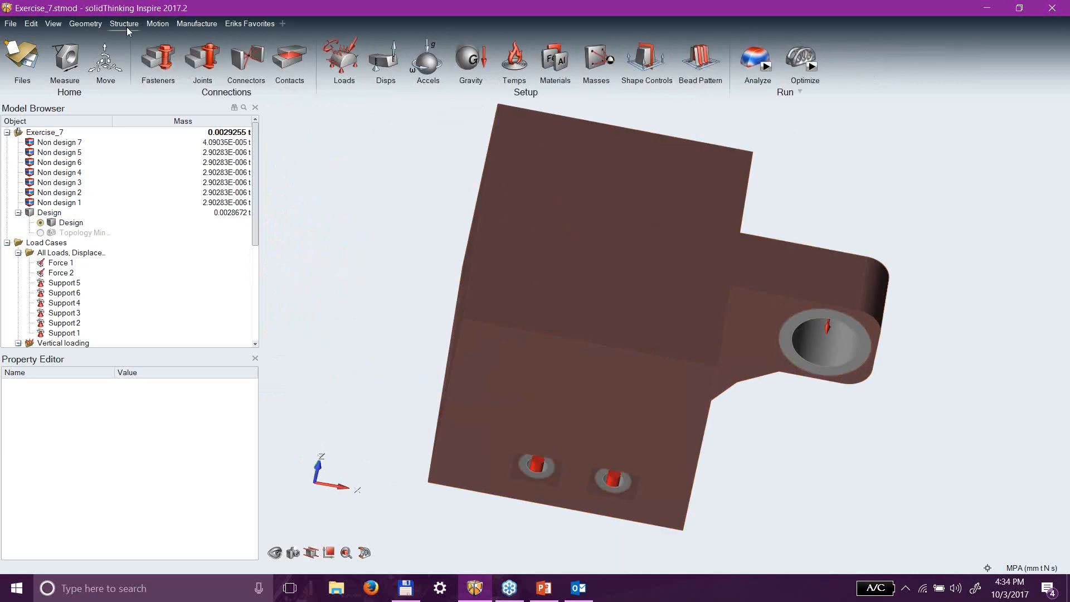
pyautogui.click(649, 50)
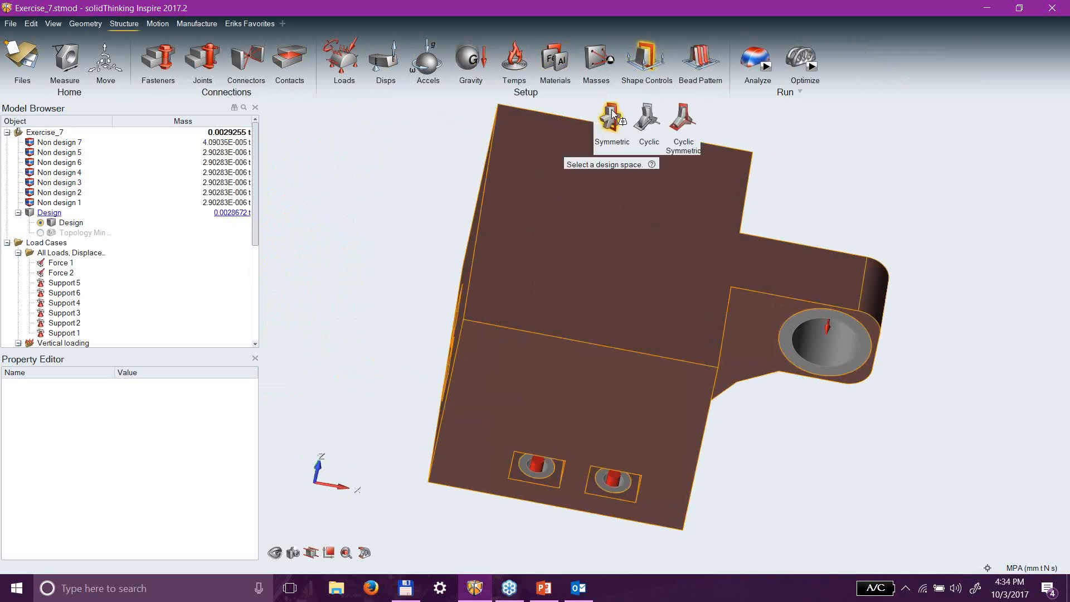
pyautogui.click(541, 199)
pyautogui.moveTo(375, 229); pyautogui.dragTo(455, 310, button='right')
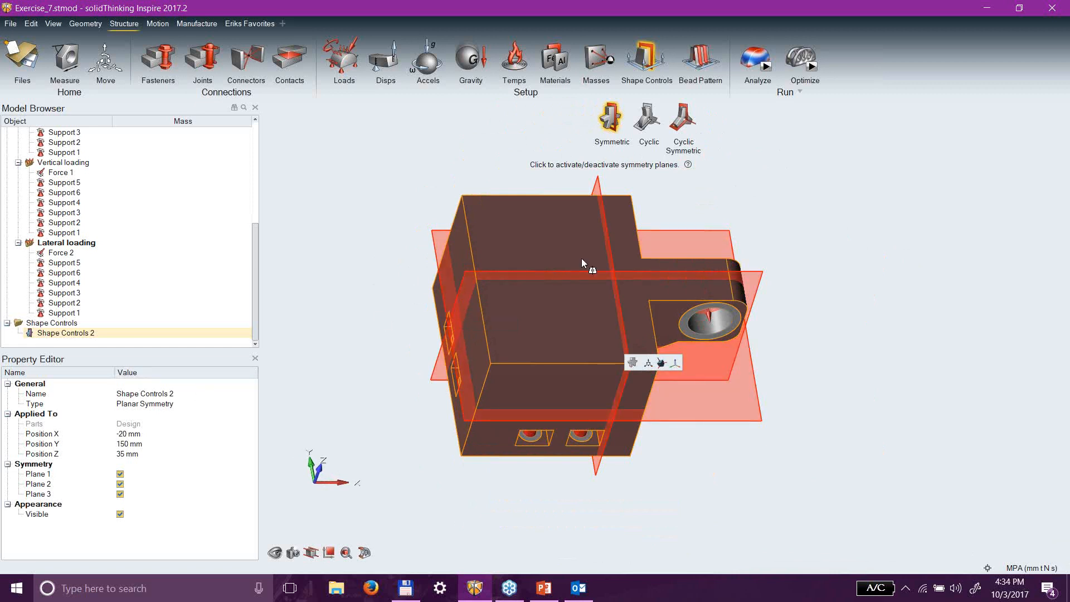
pyautogui.click(689, 245)
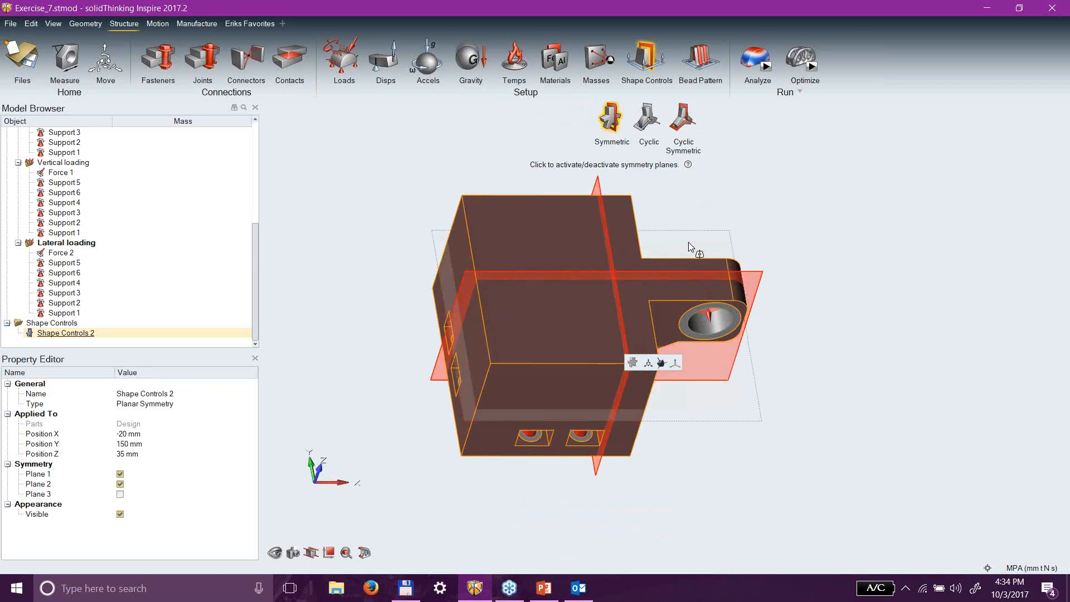
pyautogui.moveTo(680, 293); pyautogui.dragTo(658, 393, button='right')
pyautogui.click(703, 356)
pyautogui.moveTo(408, 453); pyautogui.dragTo(617, 363, button='right')
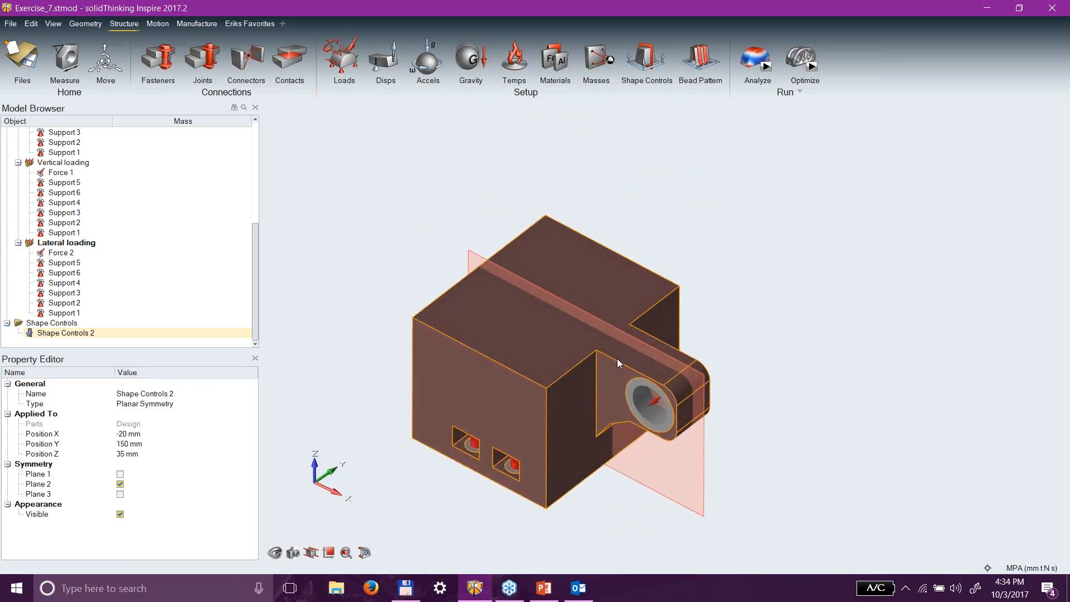
pyautogui.moveTo(809, 310); pyautogui.dragTo(859, 289, button='right')
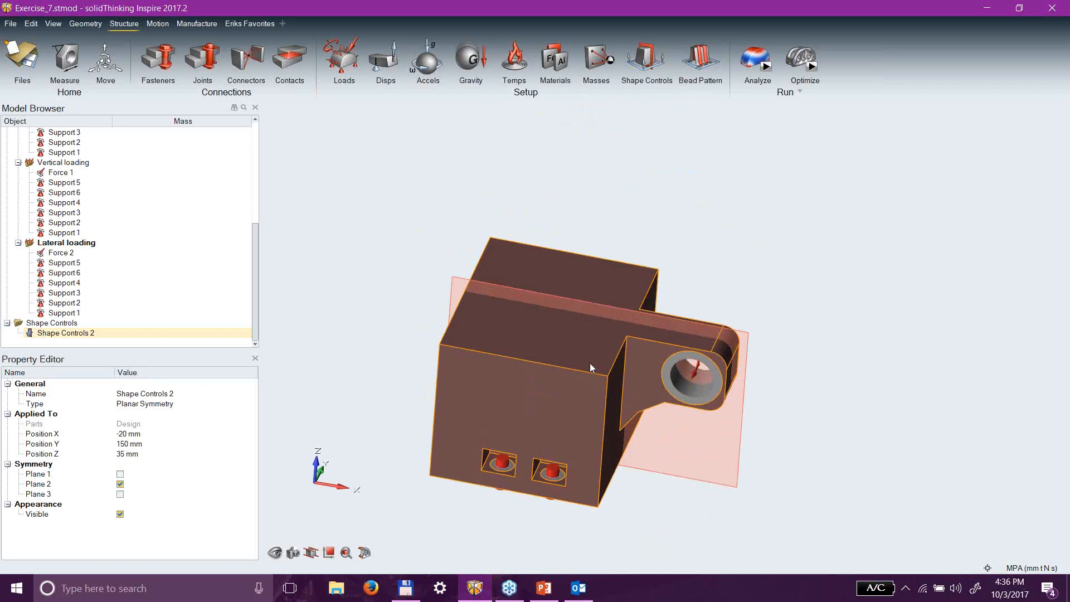
pyautogui.moveTo(432, 193); pyautogui.dragTo(467, 229, button='middle')
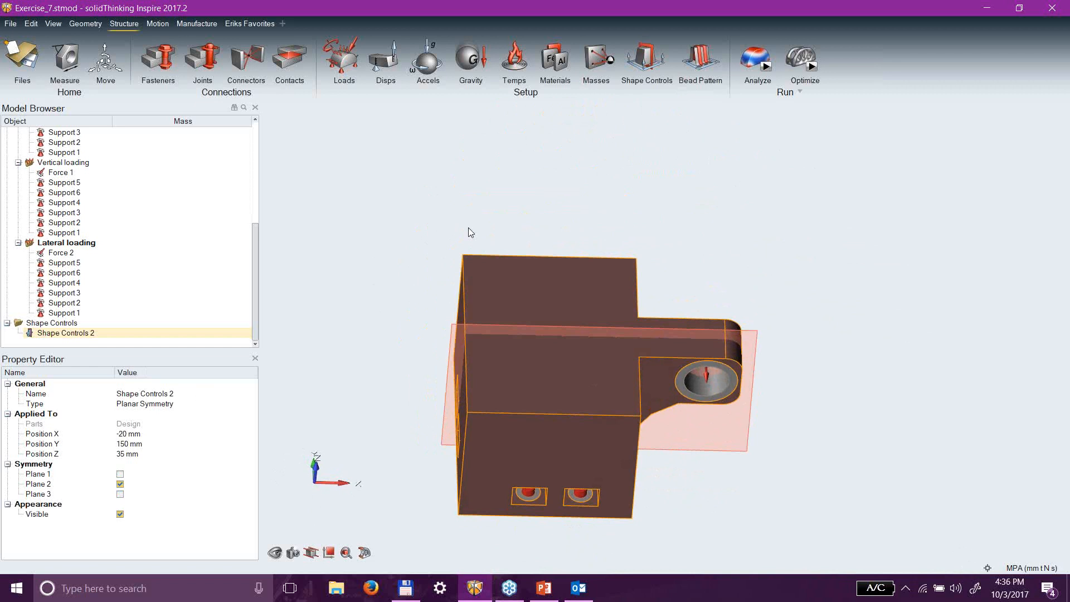
pyautogui.moveTo(798, 442); pyautogui.dragTo(779, 407, button='middle')
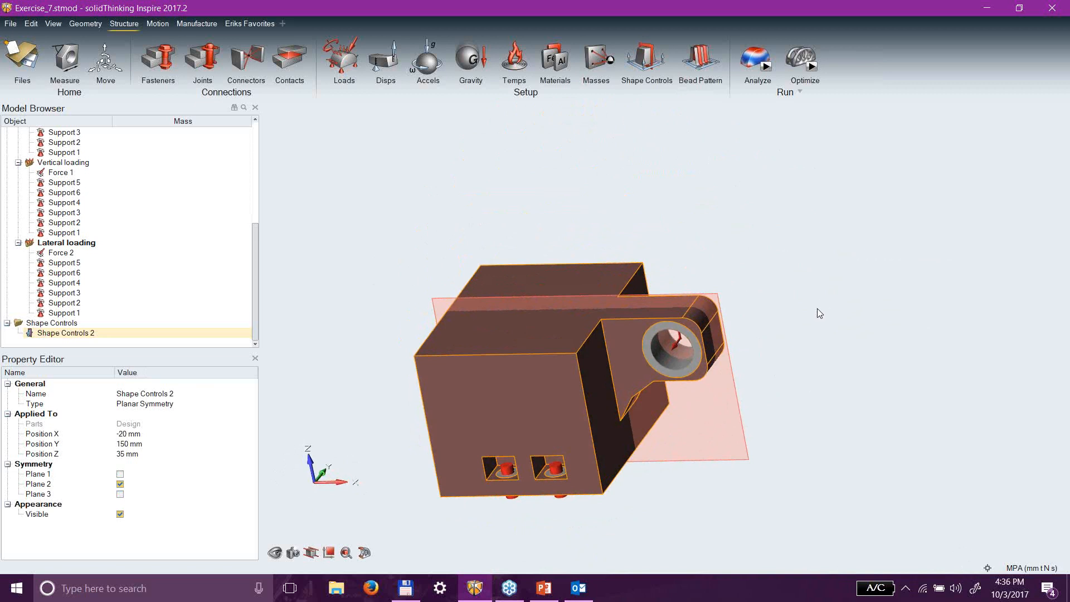
pyautogui.moveTo(740, 495)
pyautogui.mouseDown(button='middle')
pyautogui.moveTo(741, 446)
pyautogui.moveTo(754, 489)
pyautogui.moveTo(741, 503)
pyautogui.mouseUp(button='middle')
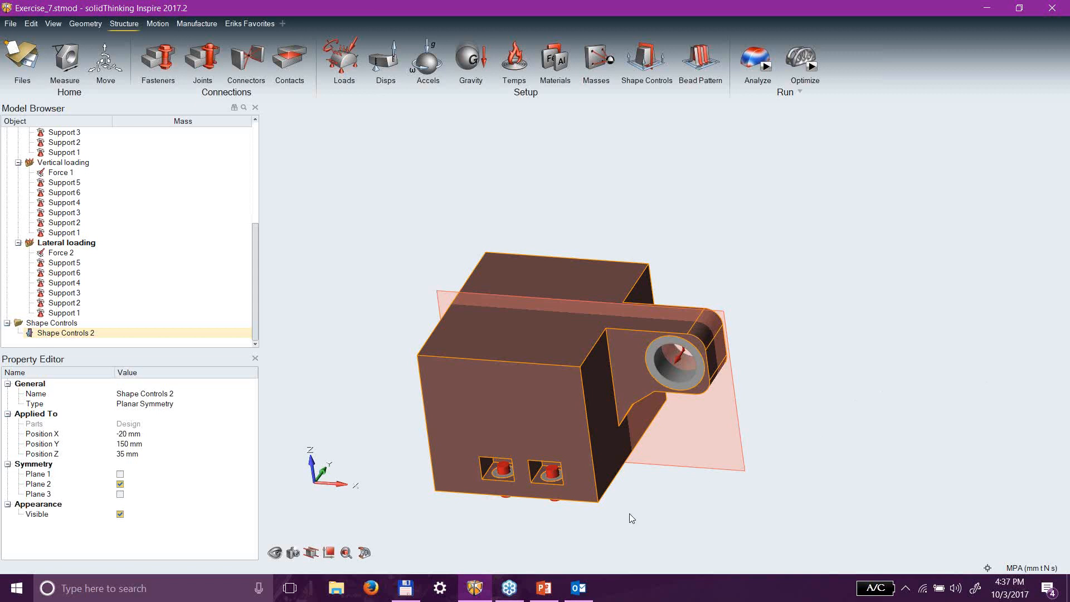
# Switch to PowerPoint and present the Shape Controls – Draw Direction slide in Chapter 6 of the training deck.
pyautogui.click(544, 588)
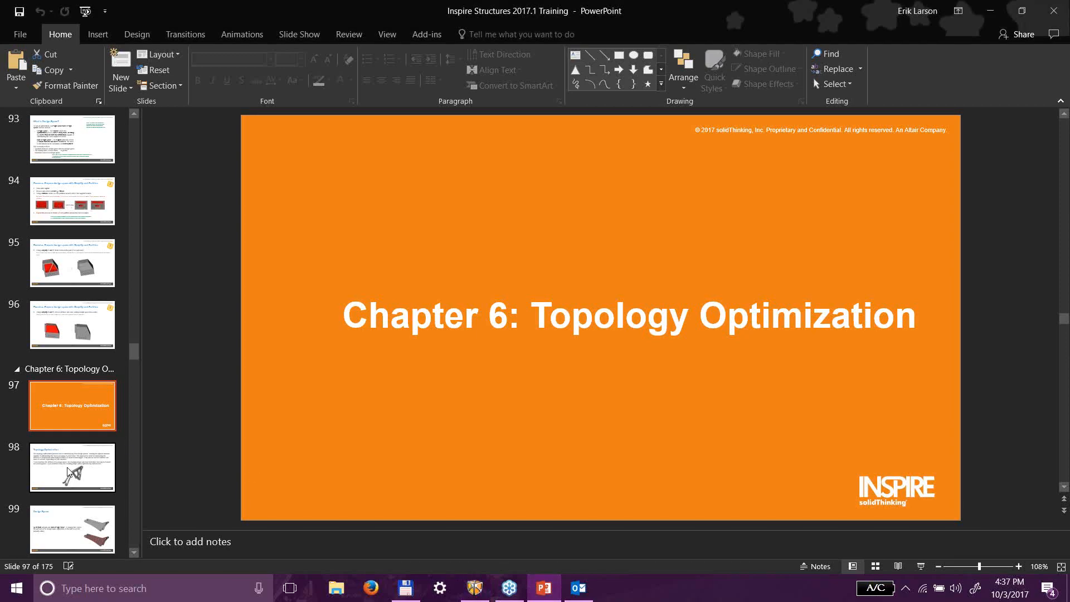
pyautogui.scroll(-5, 68, 473)
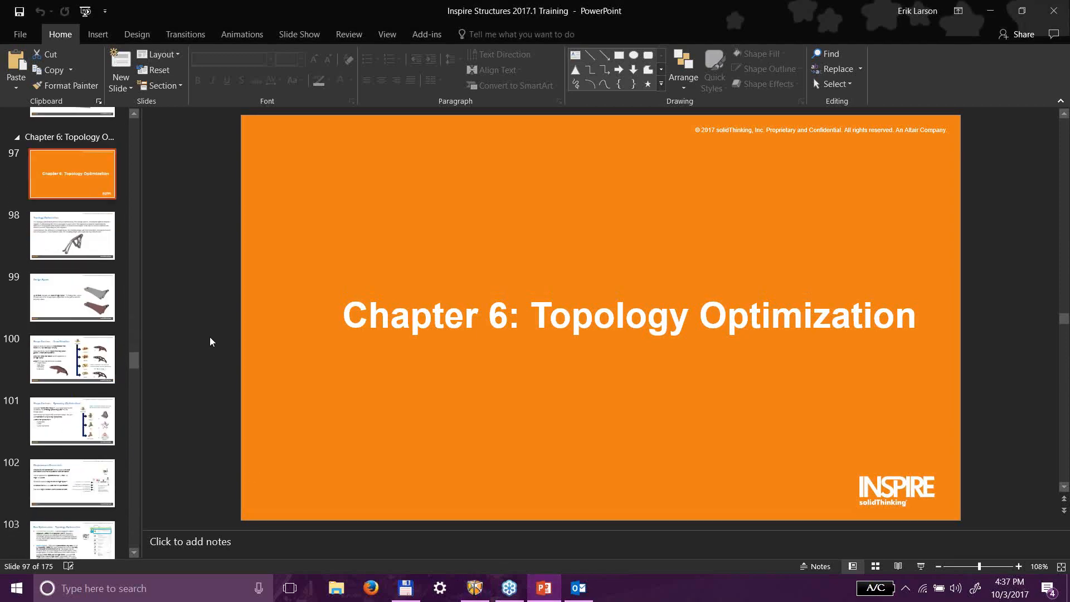
pyautogui.click(77, 352)
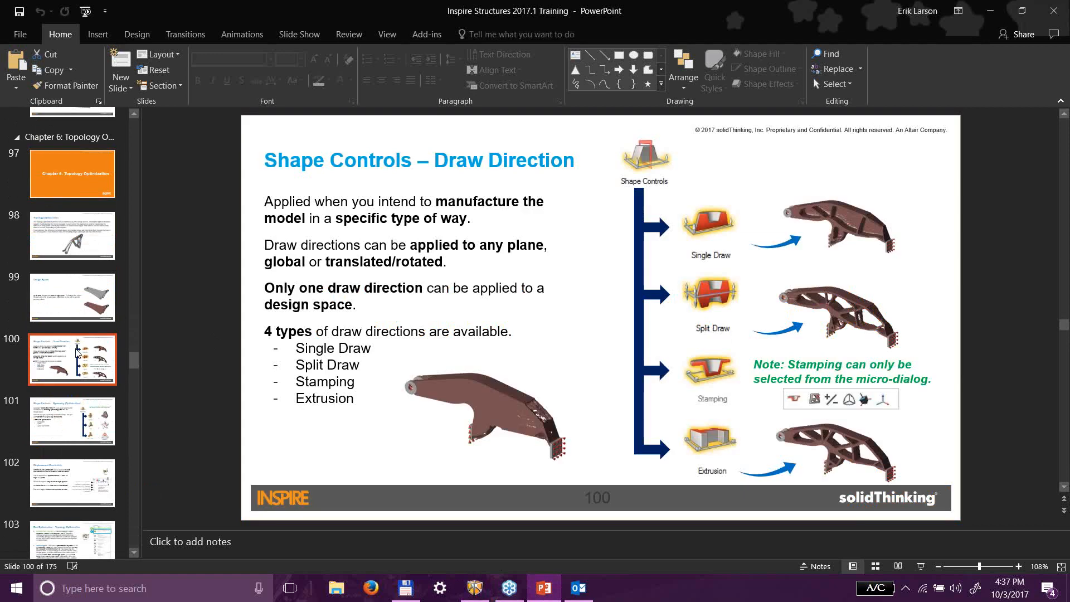
pyautogui.click(912, 567)
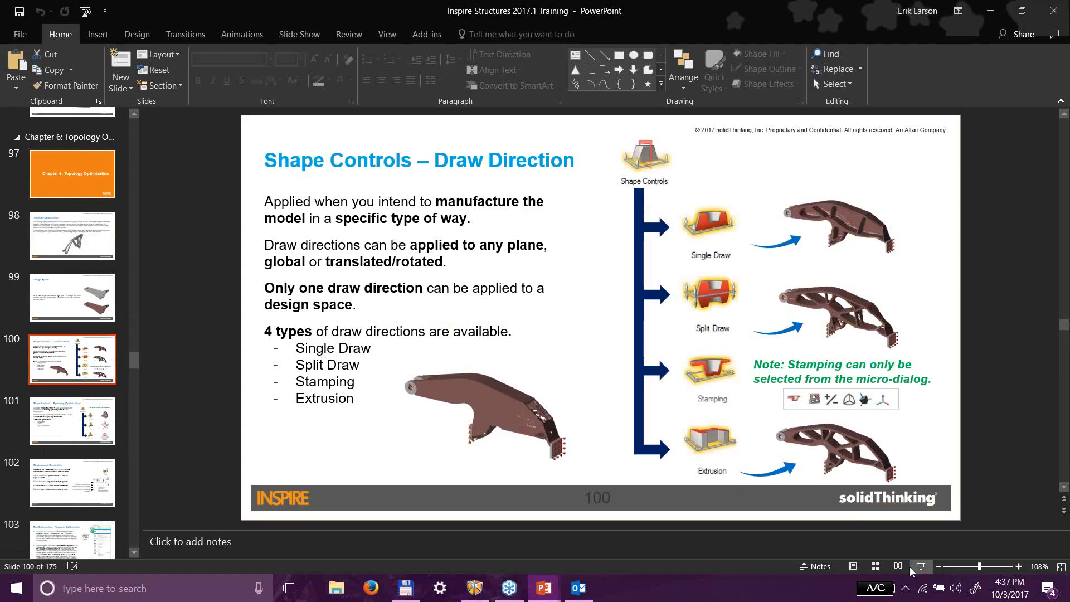
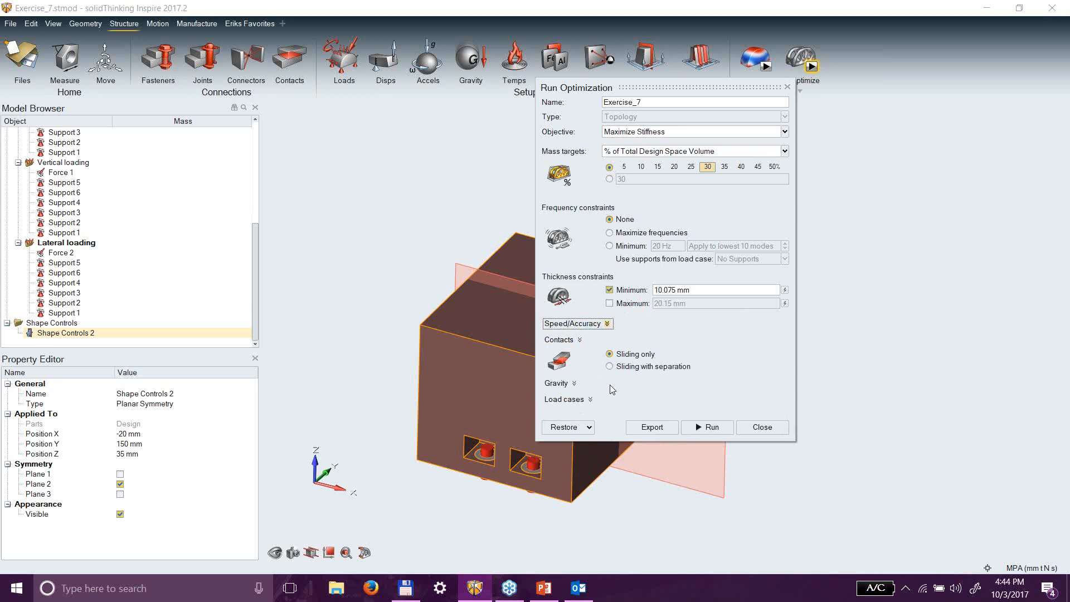
# Review the gravity and load case options of the optimization run, and set its objective to Minimize Mass.
pyautogui.click(575, 384)
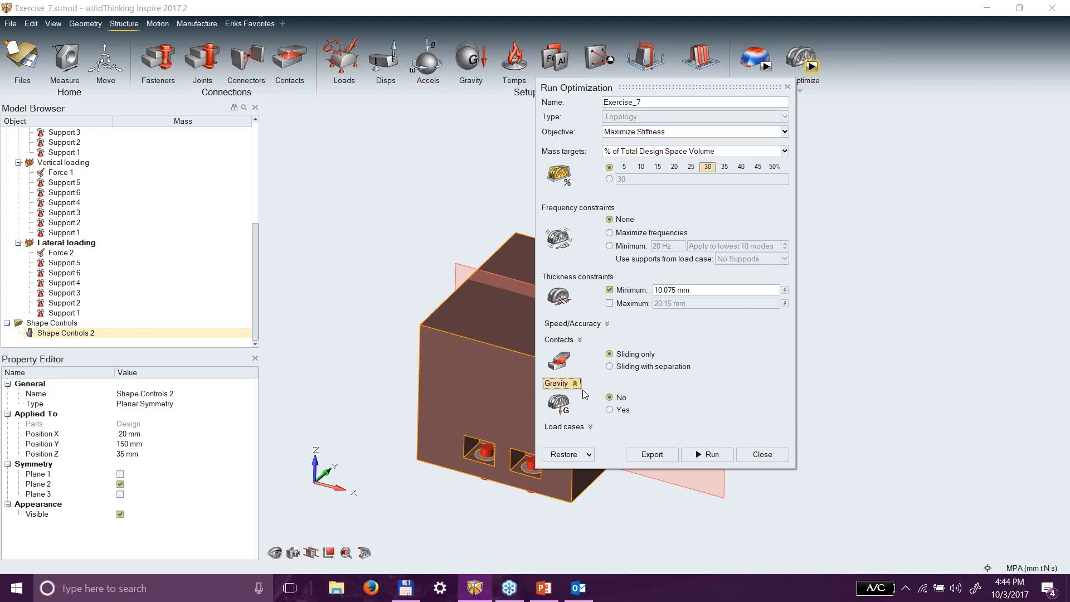
pyautogui.click(590, 427)
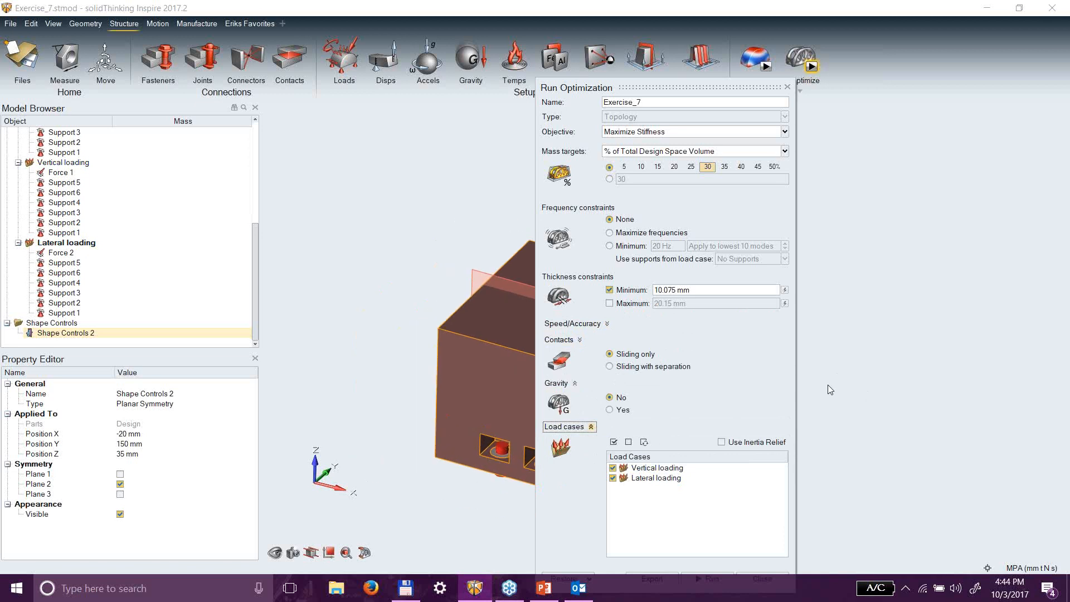
pyautogui.moveTo(702, 87); pyautogui.dragTo(700, 20)
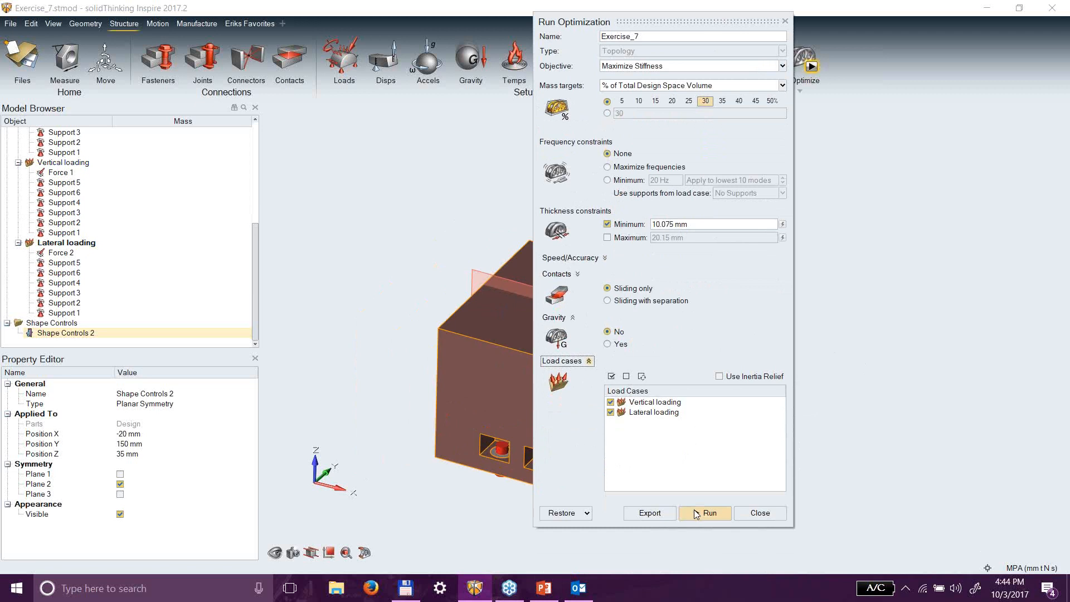
pyautogui.click(654, 67)
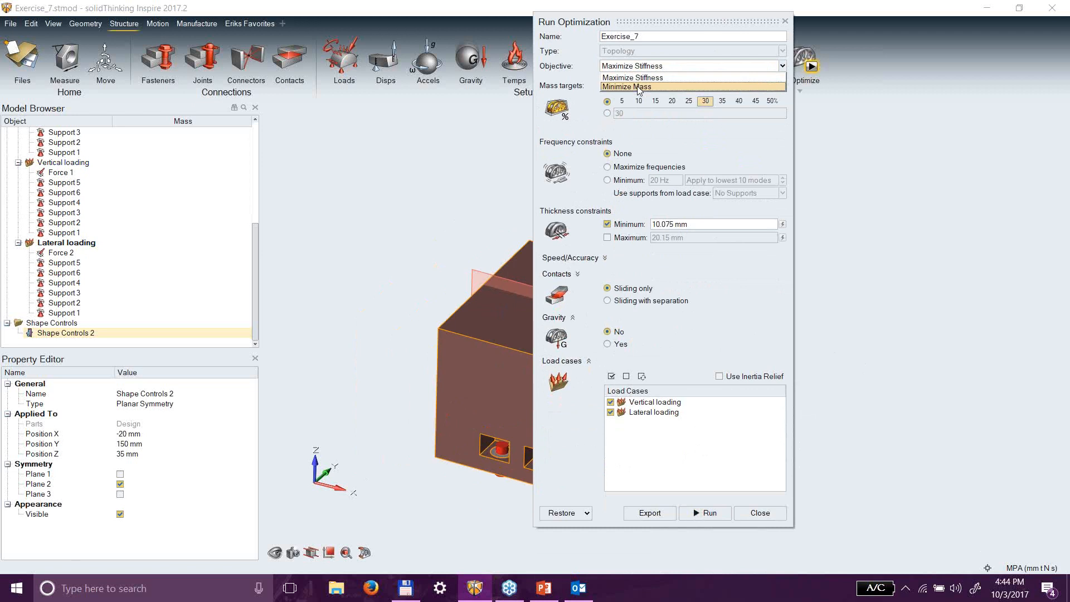
pyautogui.click(640, 84)
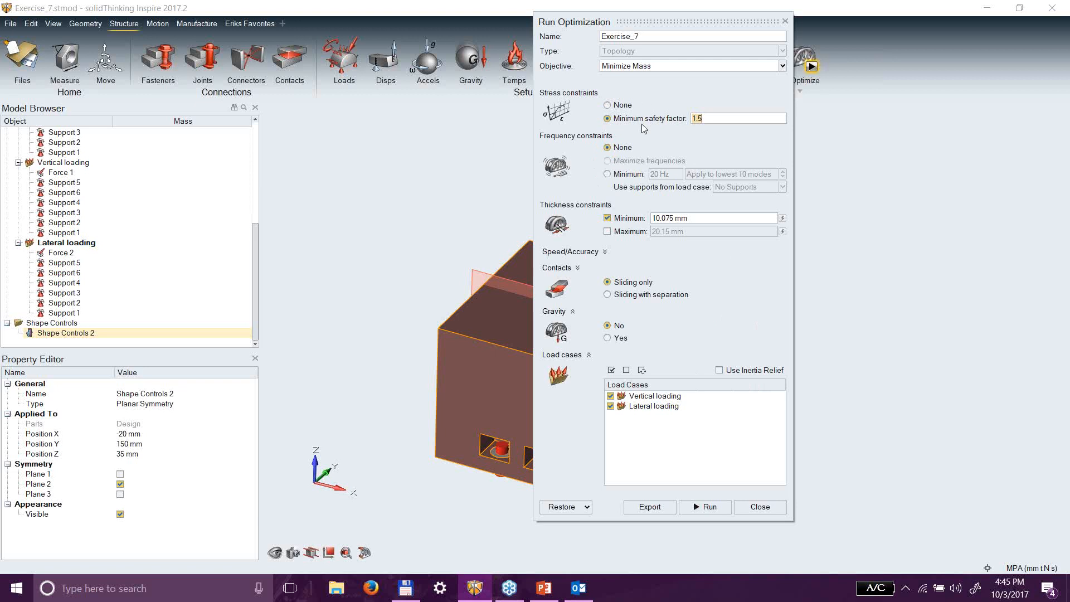
pyautogui.click(770, 509)
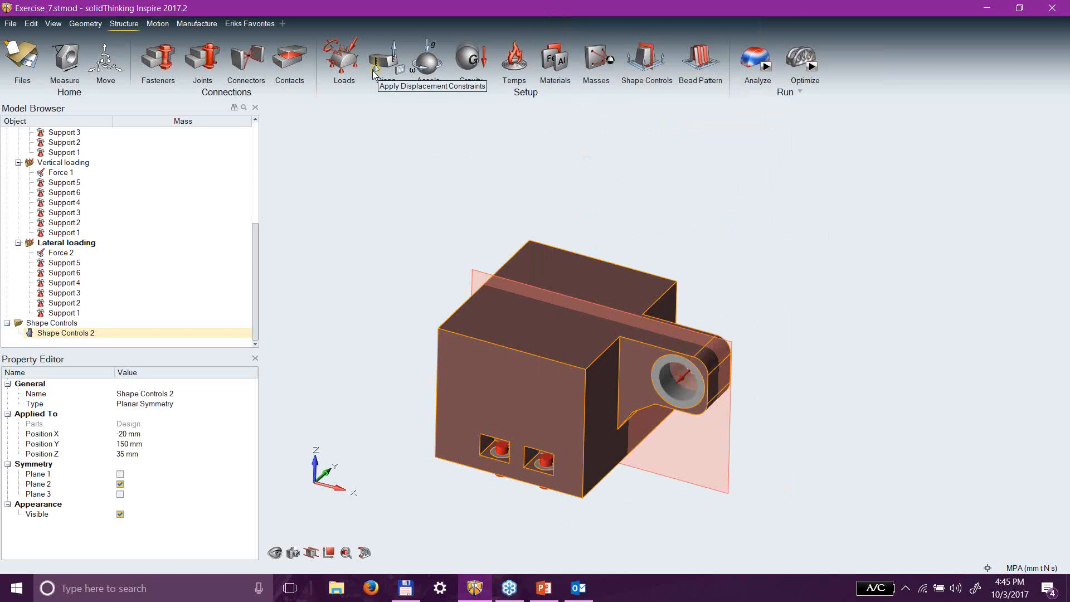
# Add a displacement constraint at the center of the lug's hole, with an upper bound of 2 mm.
pyautogui.moveTo(706, 406); pyautogui.dragTo(682, 333, button='right')
pyautogui.scroll(5, 682, 333)
pyautogui.scroll(3, 689, 312)
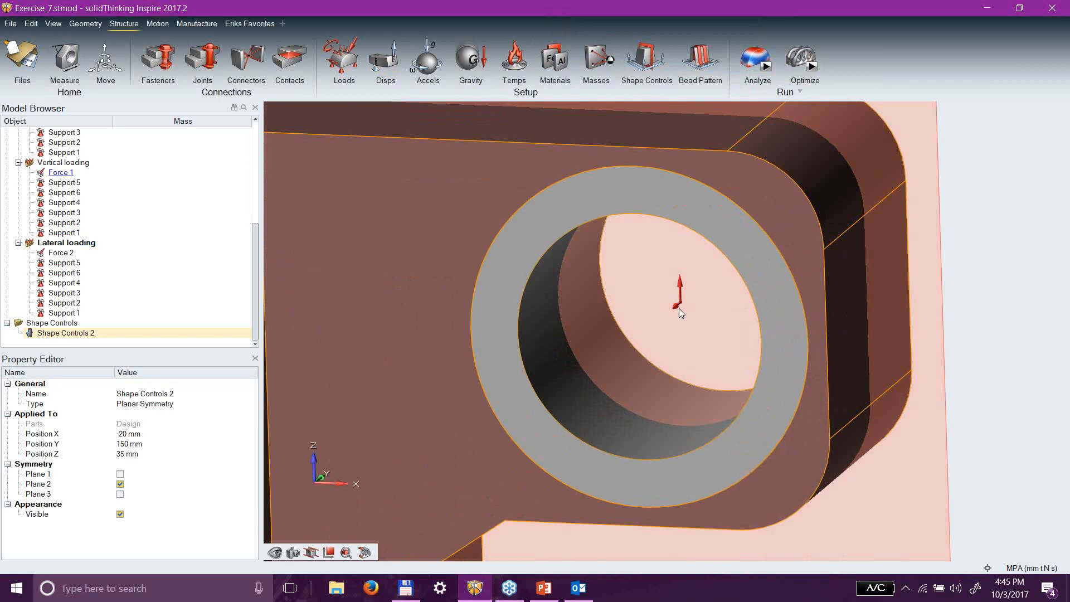
pyautogui.click(377, 69)
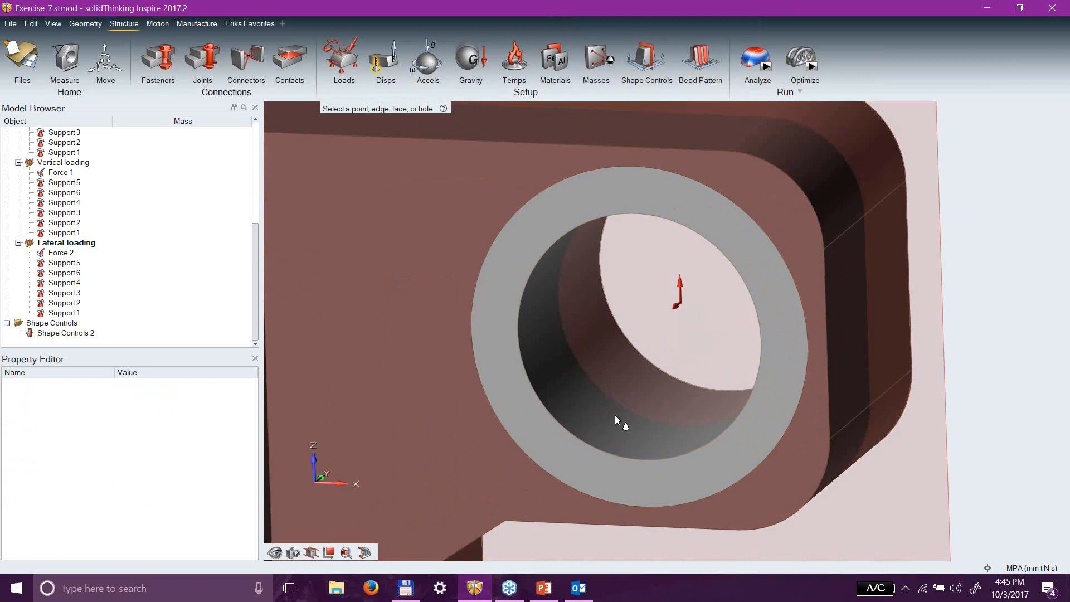
pyautogui.click(590, 418)
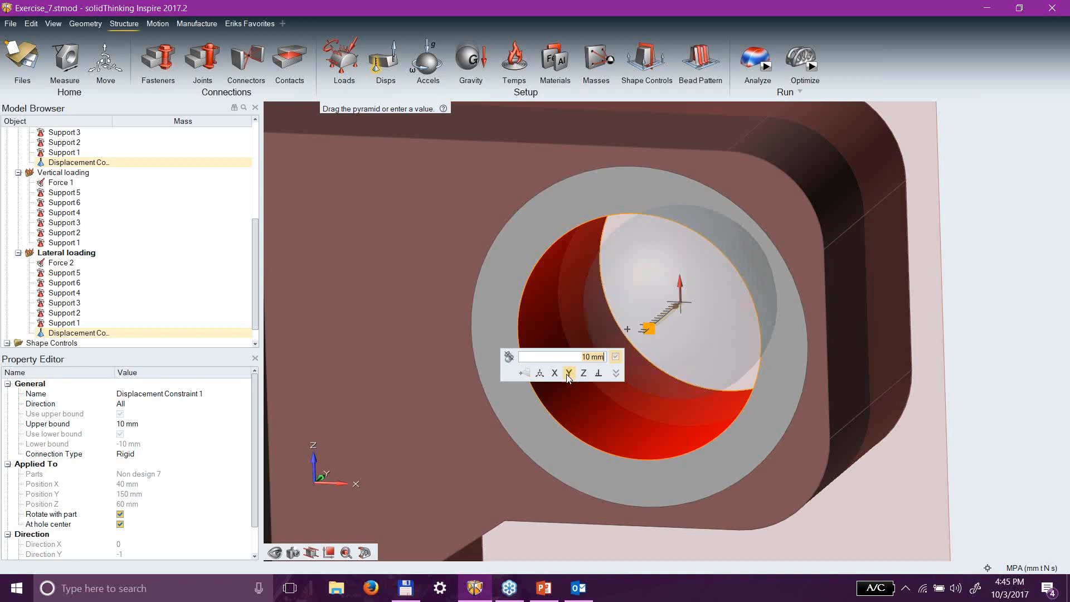
pyautogui.write('2')
pyautogui.press('Return')
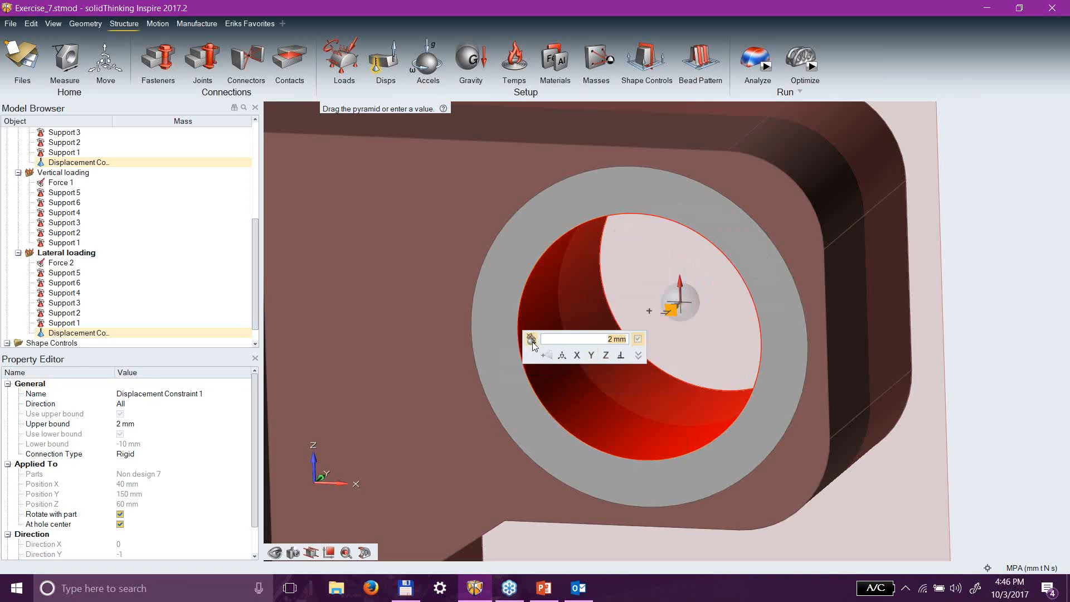
pyautogui.scroll(2, 685, 313)
pyautogui.scroll(2, 685, 313)
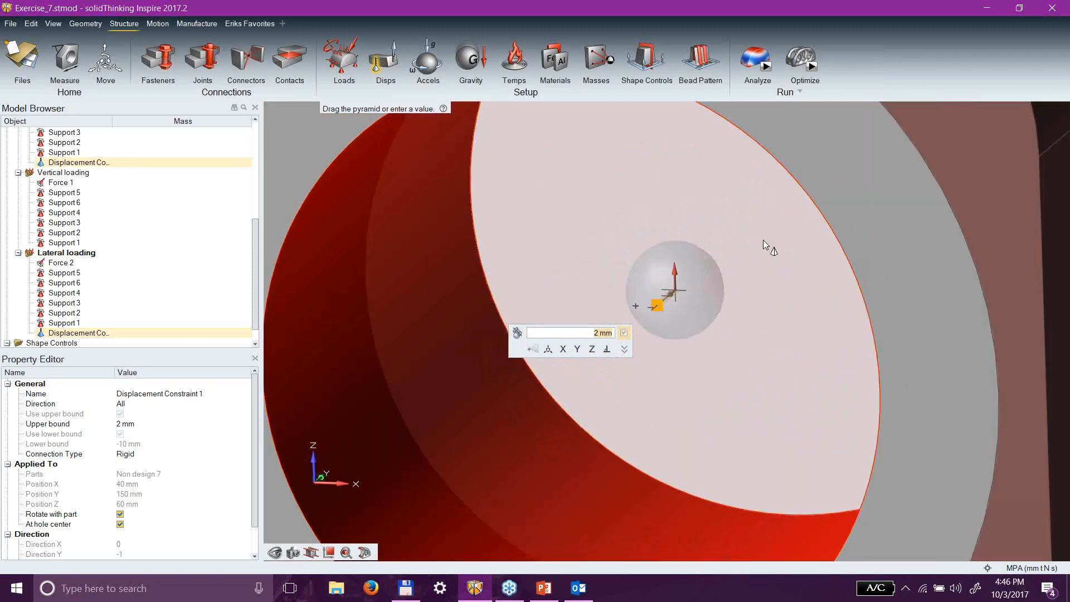
pyautogui.moveTo(762, 304); pyautogui.dragTo(759, 271, button='middle')
pyautogui.scroll(-5, 758, 295)
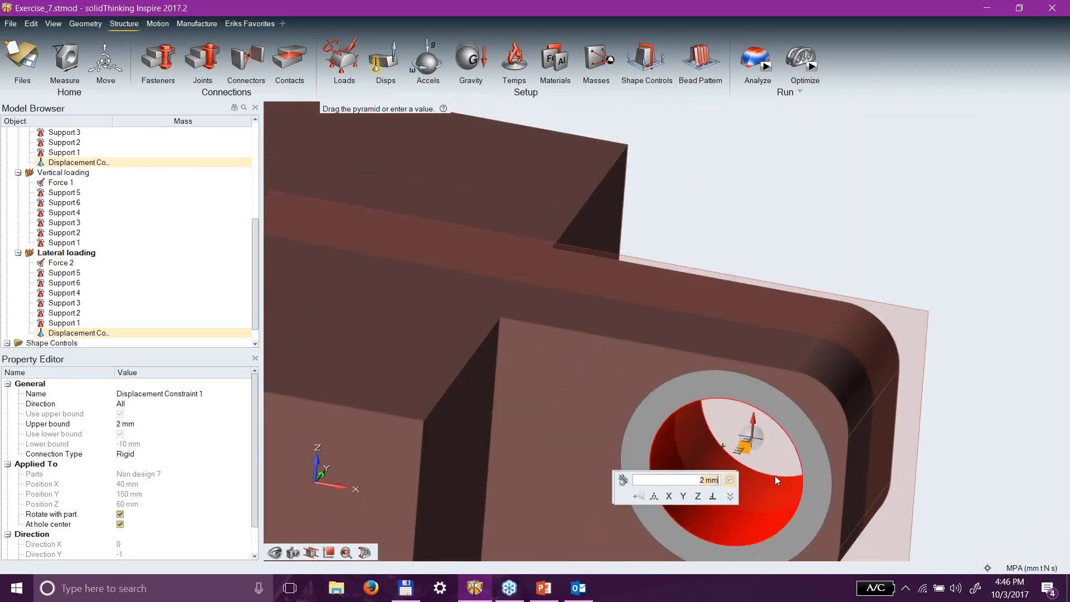
pyautogui.scroll(-1, 775, 477)
pyautogui.rightClick(851, 207)
pyautogui.rightClick(853, 206)
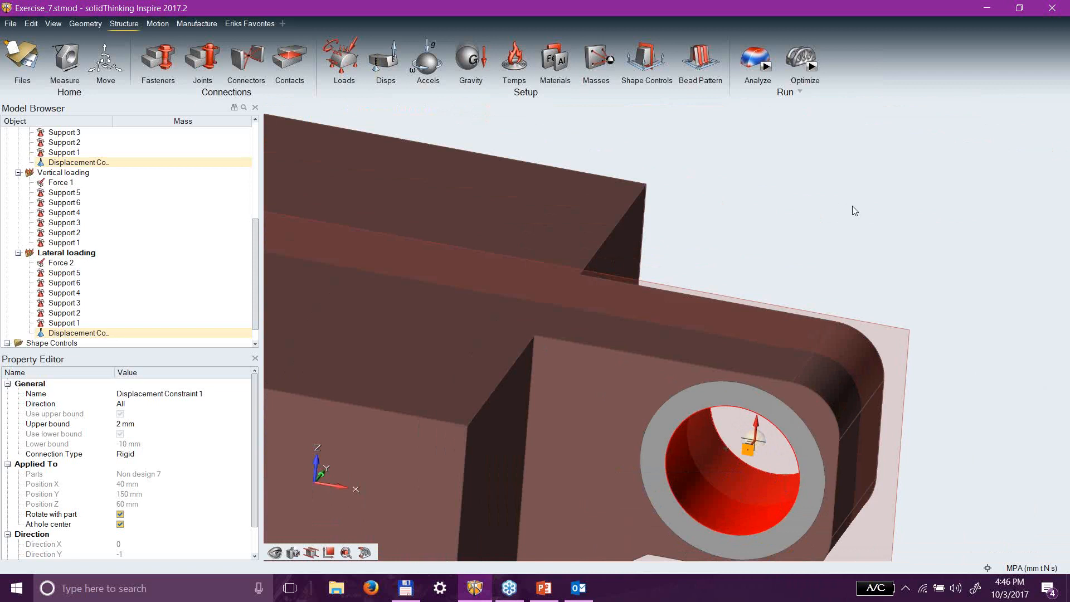
# Check the Minimize Mass optimization setup and display the Design part's topology result instead of the solid block.
pyautogui.click(811, 66)
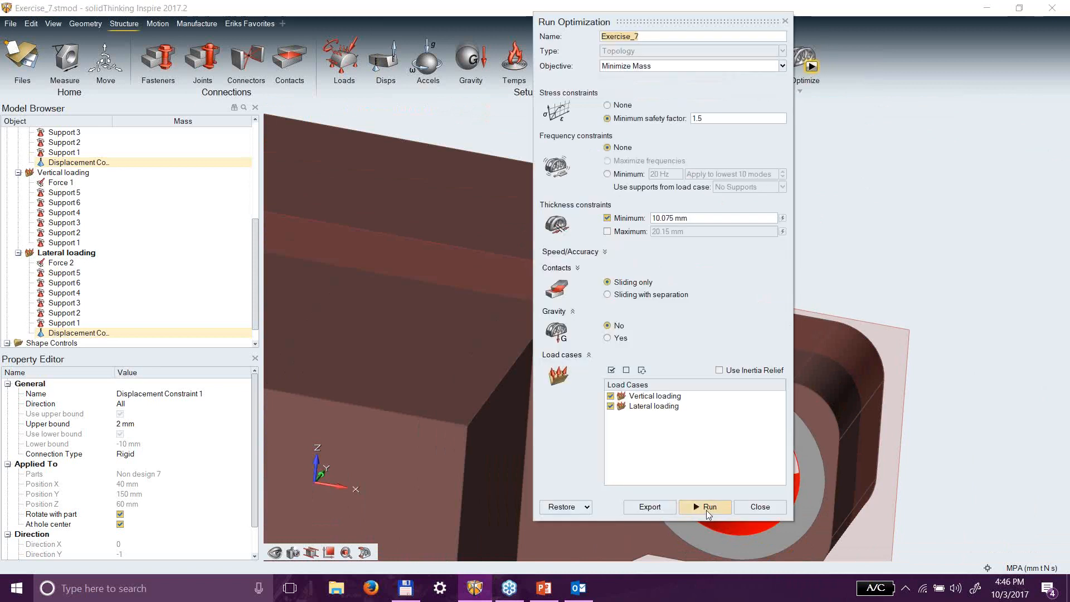
pyautogui.click(708, 510)
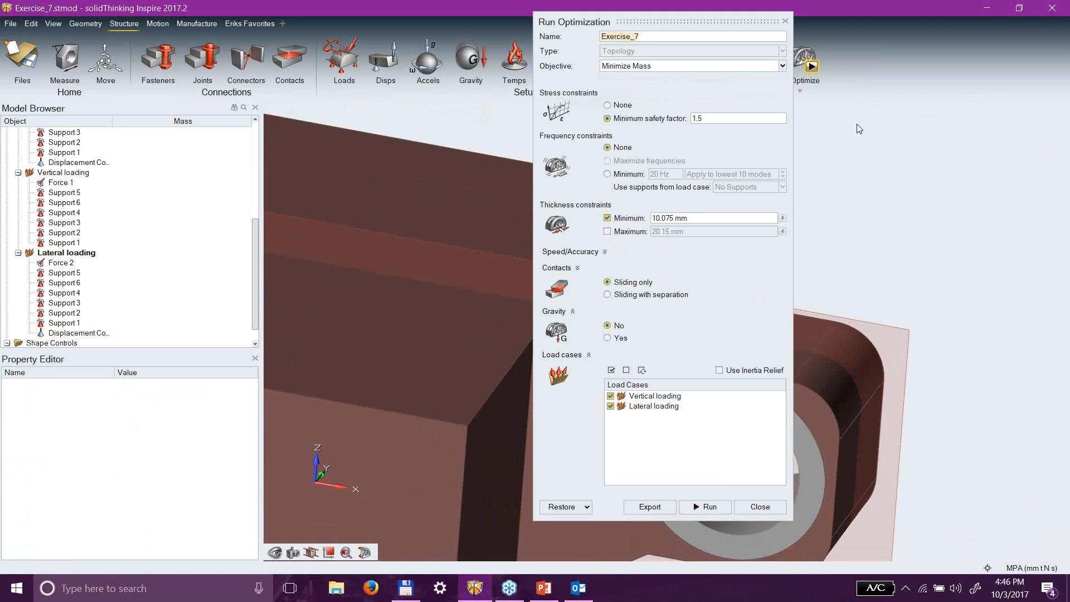
pyautogui.click(785, 21)
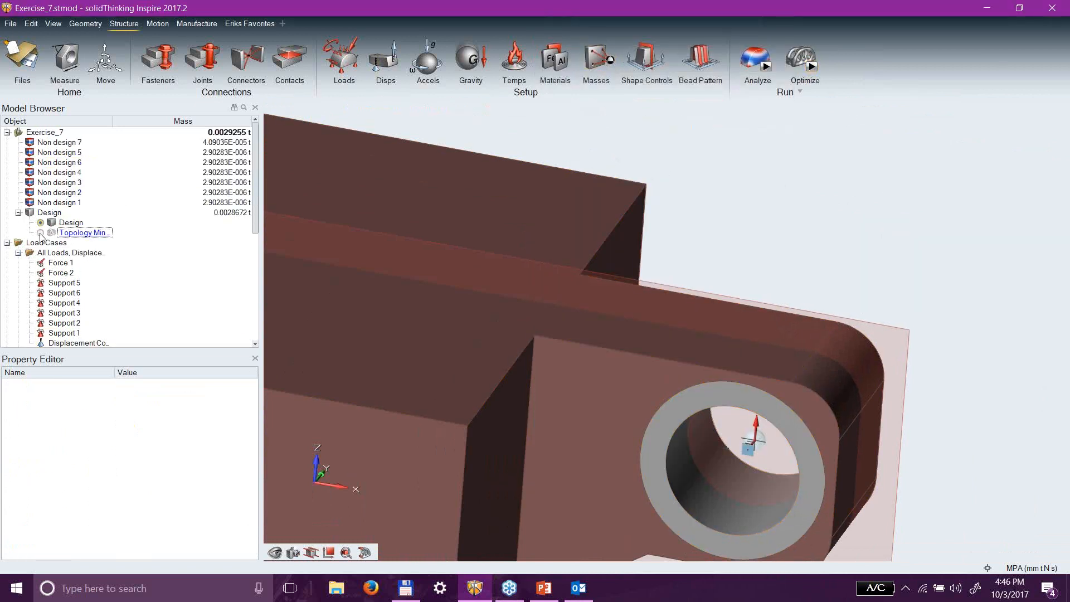
pyautogui.click(41, 233)
pyautogui.scroll(-3, 751, 278)
pyautogui.moveTo(751, 279); pyautogui.dragTo(666, 446, button='right')
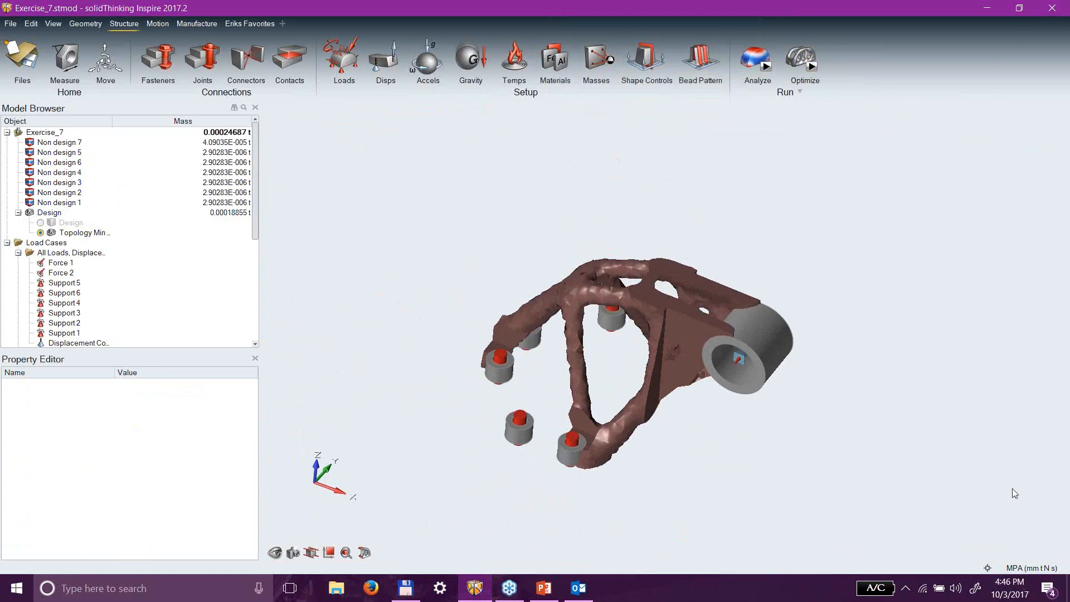
# Switch to PowerPoint and read the exercise slide on running a topology optimization, slide 111, before returning to Inspire.
pyautogui.click(543, 587)
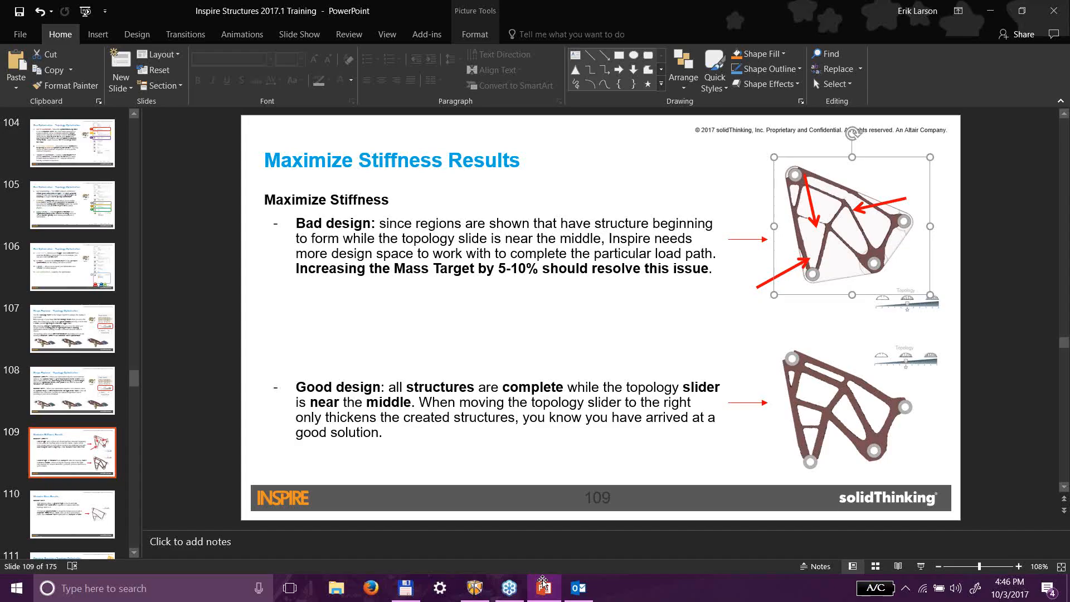
pyautogui.scroll(-6, 87, 339)
pyautogui.scroll(3, 72, 223)
pyautogui.click(61, 335)
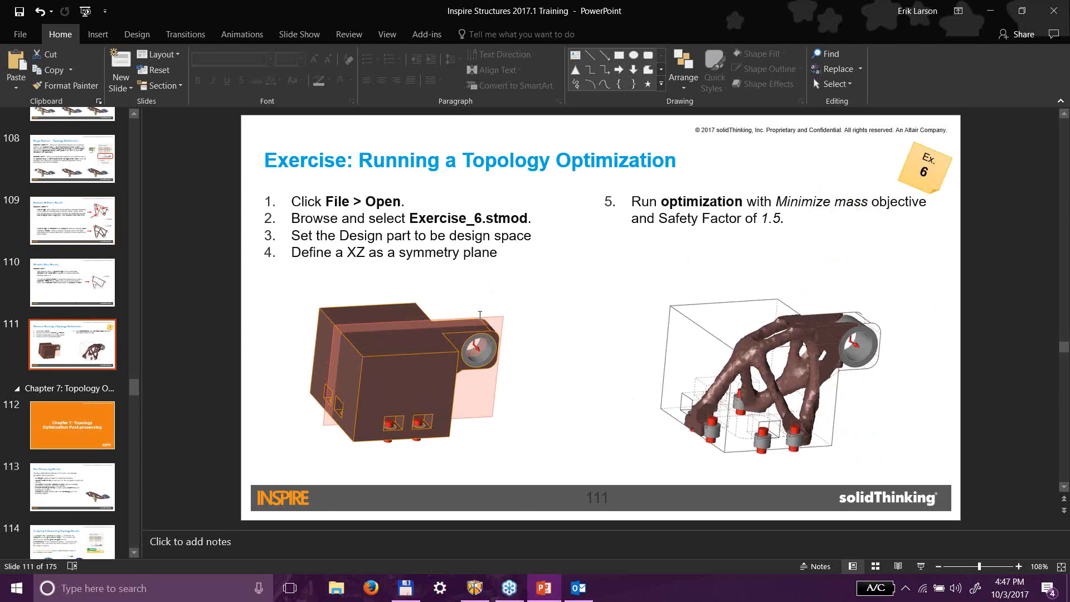
pyautogui.click(1060, 51)
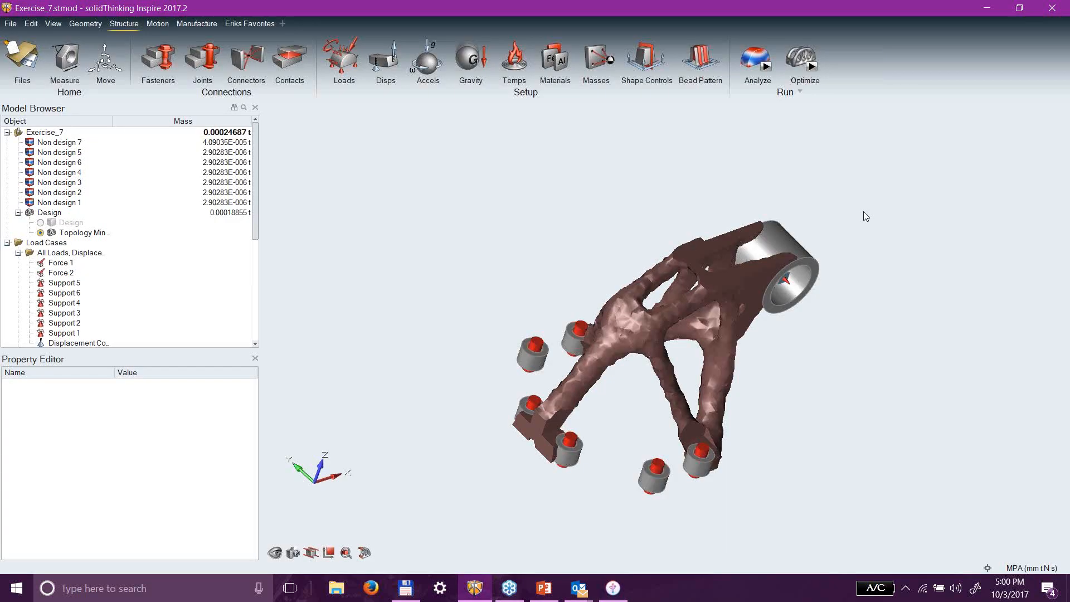
# Compare the Design part's original block with its topology result by switching between the two alternatives.
pyautogui.moveTo(805, 362); pyautogui.dragTo(780, 241, button='right')
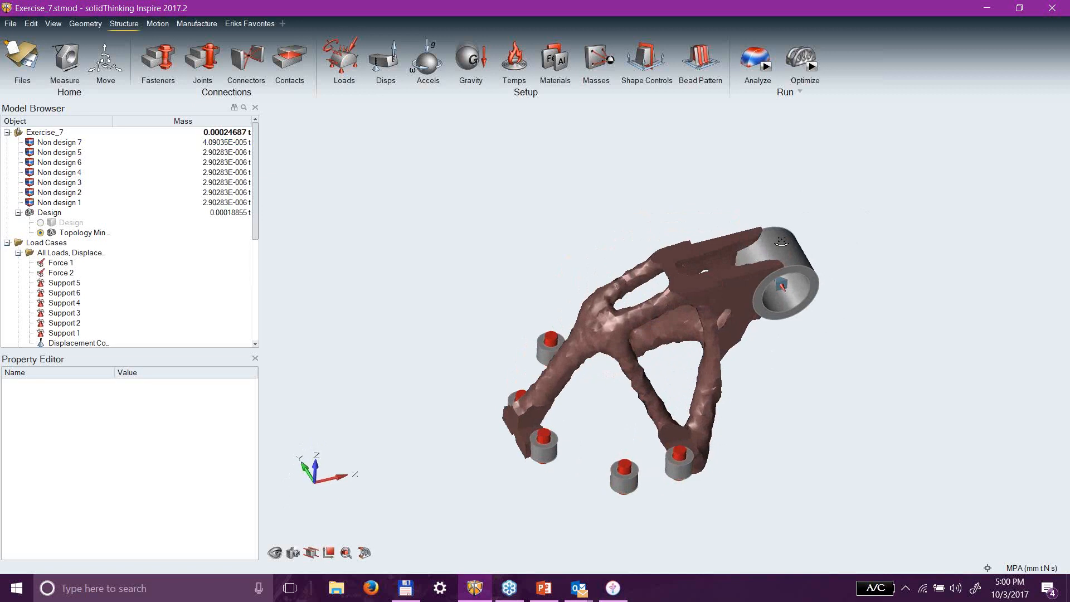
pyautogui.click(686, 261)
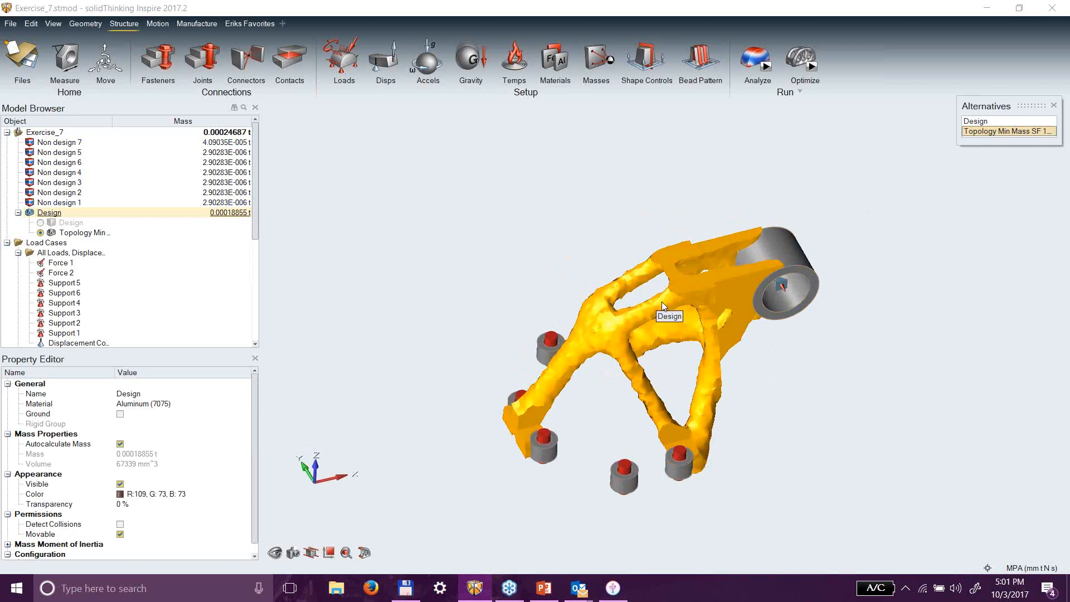
pyautogui.click(979, 122)
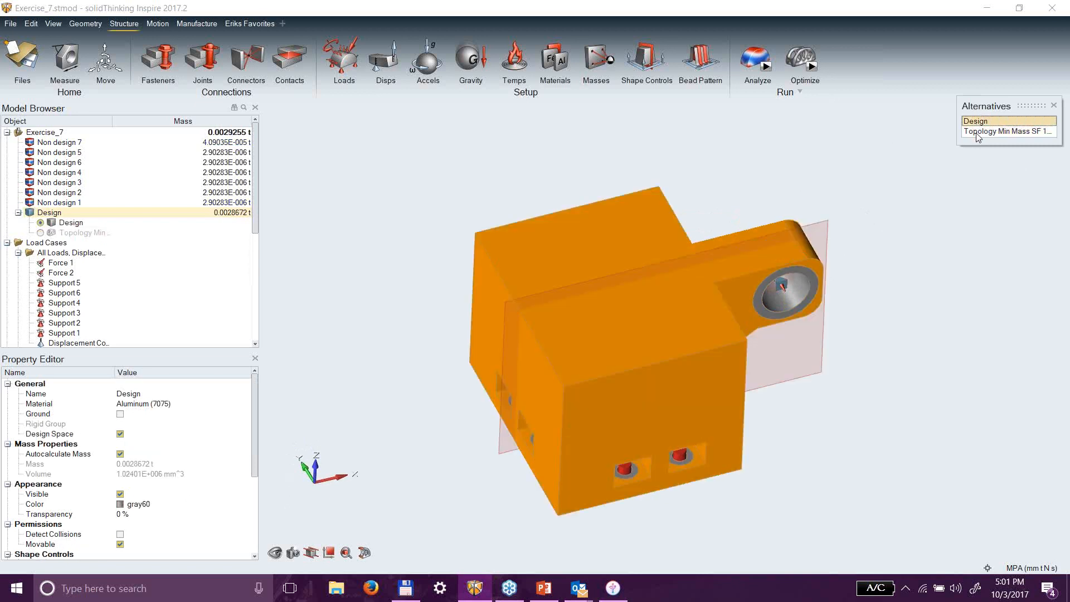
pyautogui.click(976, 134)
pyautogui.click(755, 160)
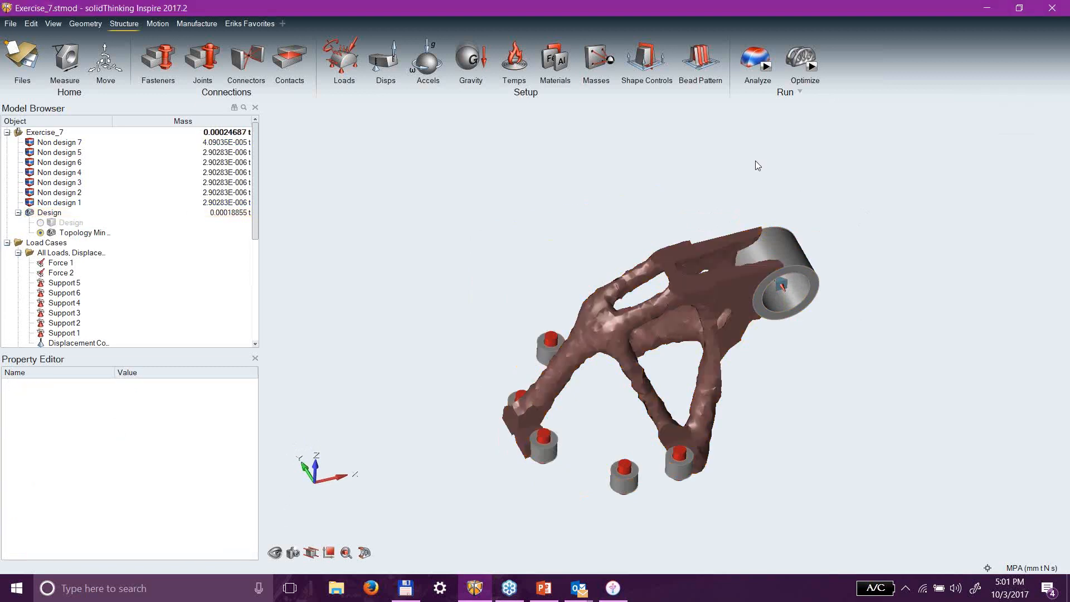
pyautogui.click(40, 223)
pyautogui.click(40, 232)
pyautogui.click(40, 223)
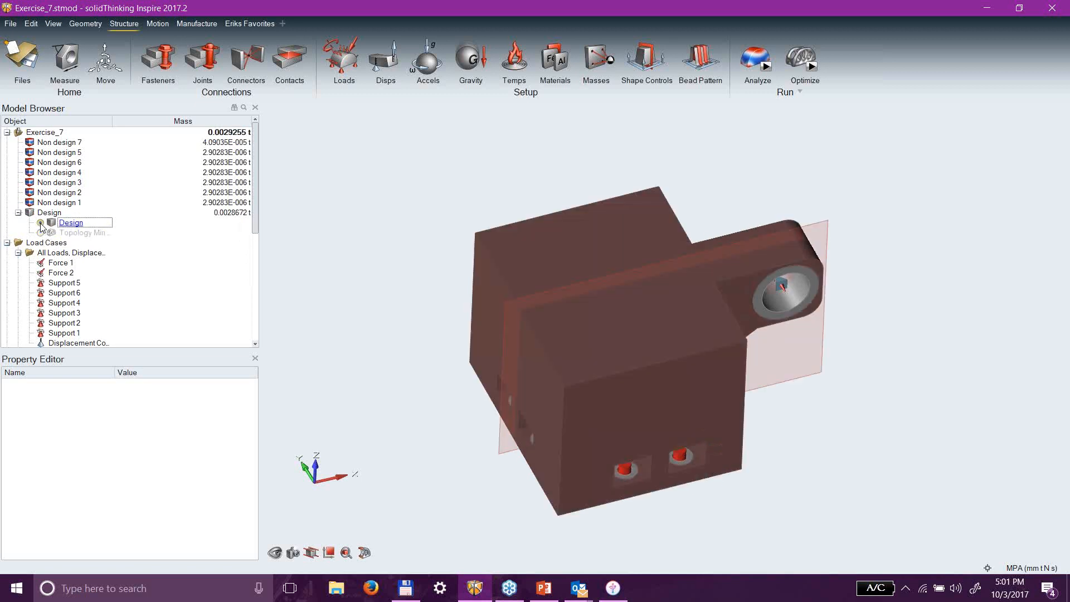
pyautogui.click(40, 232)
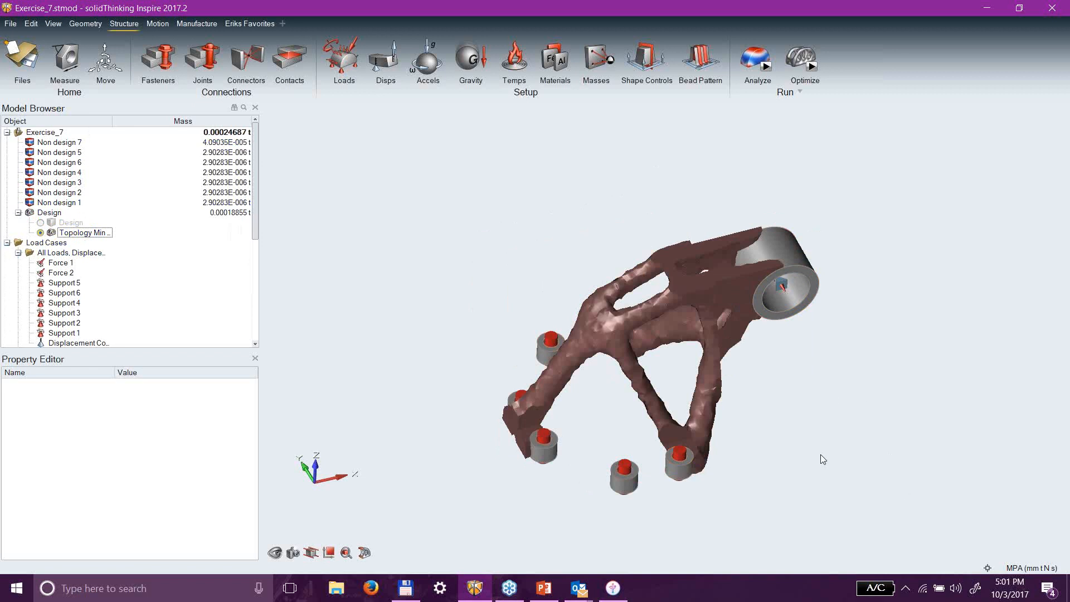
# Open the Design part's topology result in the Shape Explorer and reduce its material to a thinner shape.
pyautogui.moveTo(750, 438); pyautogui.dragTo(713, 259, button='right')
pyautogui.click(711, 256)
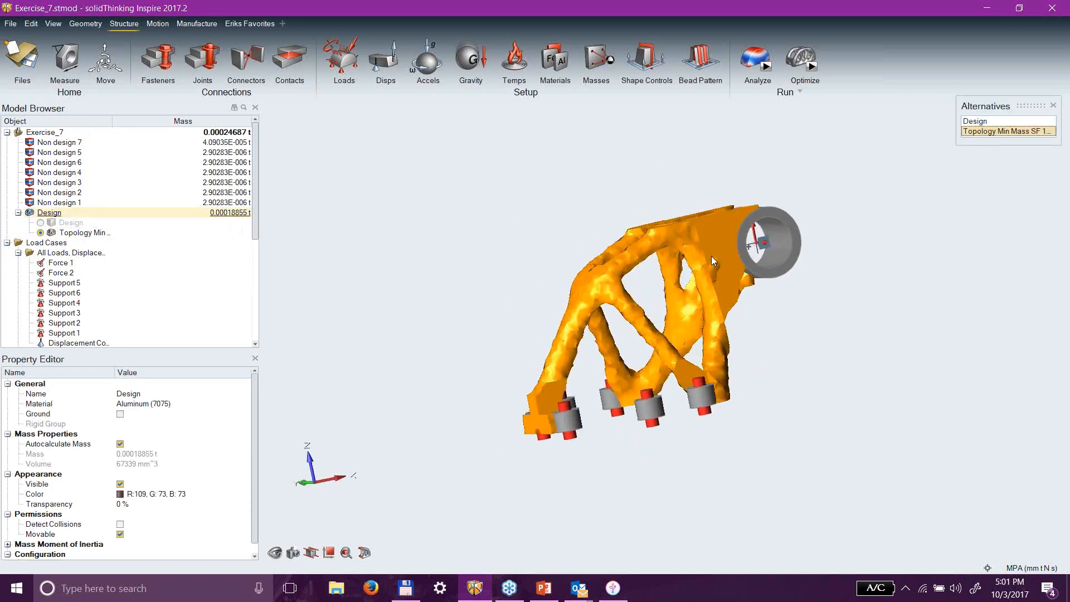
pyautogui.click(984, 132)
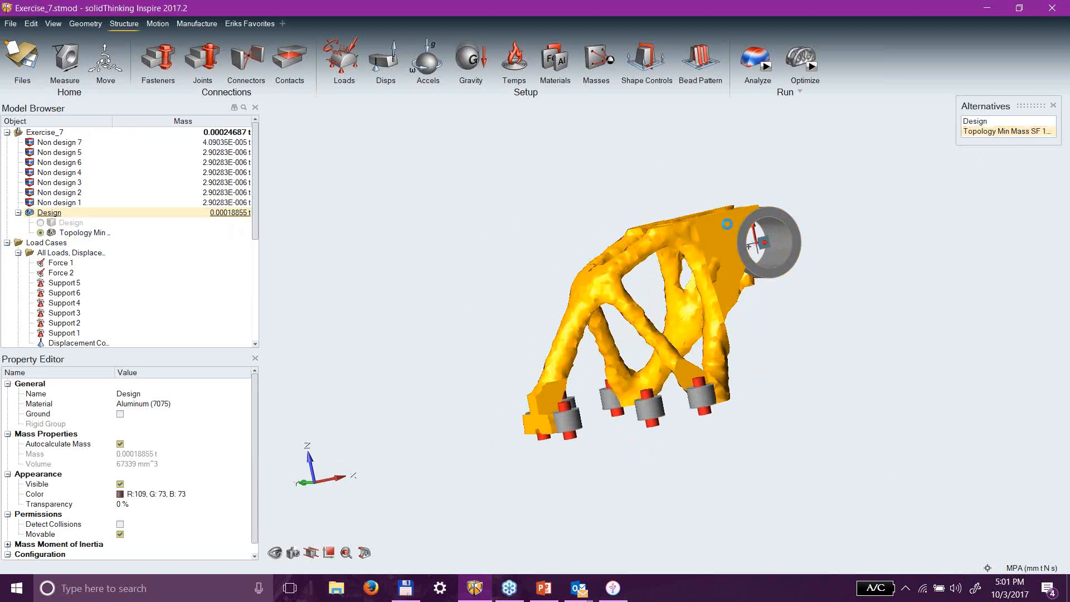
pyautogui.moveTo(997, 106); pyautogui.dragTo(891, 116)
pyautogui.moveTo(677, 337); pyautogui.dragTo(598, 276, button='right')
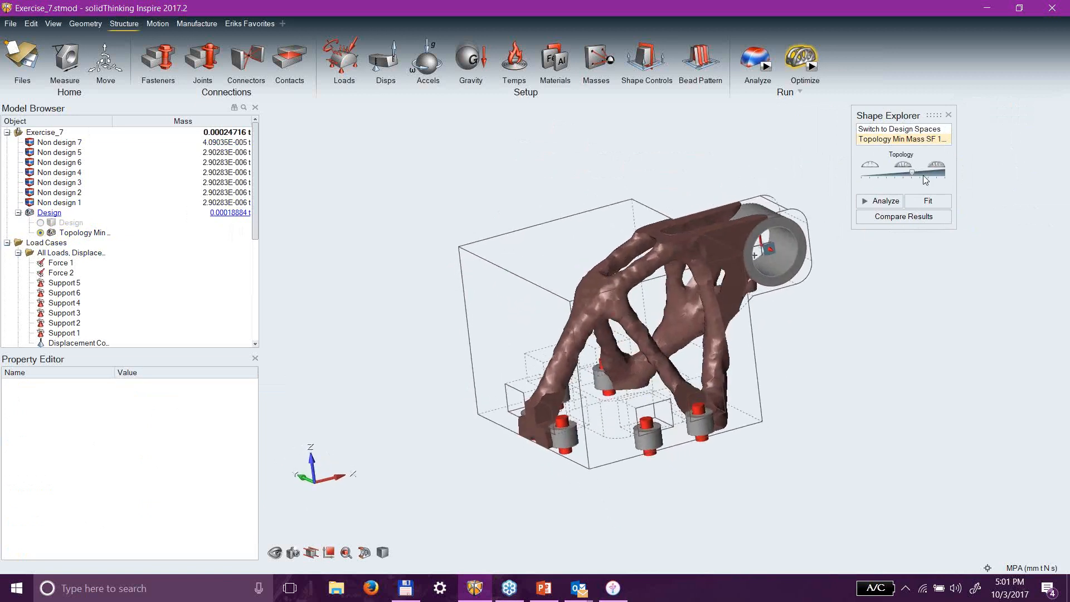
pyautogui.moveTo(912, 169); pyautogui.dragTo(886, 174)
pyautogui.moveTo(819, 228); pyautogui.dragTo(752, 282, button='right')
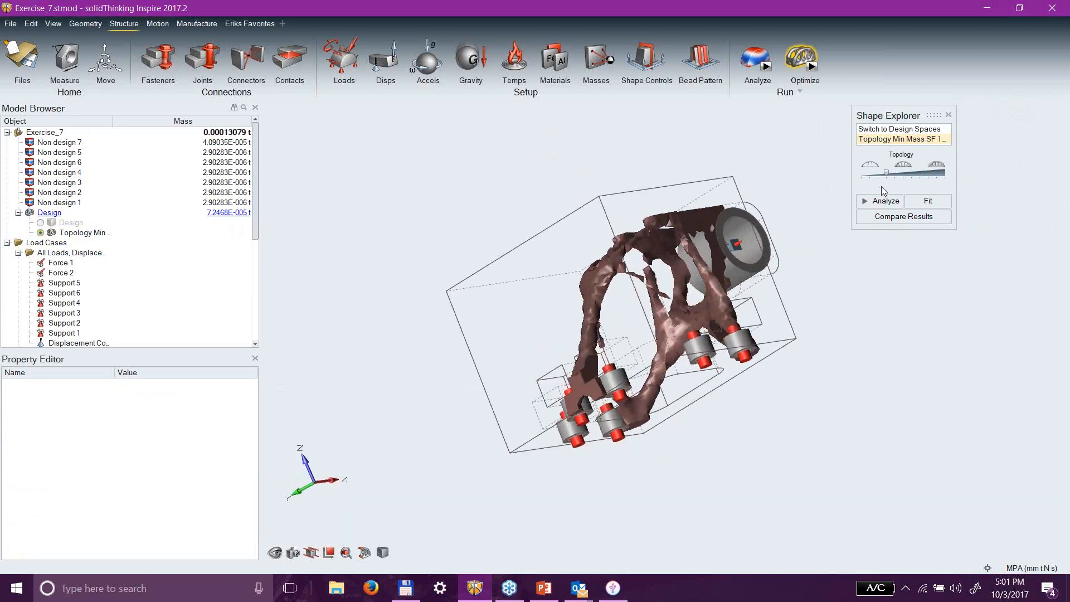
# Increase the material of the Design part's topology result to a Design mass of about 0.00021 t.
pyautogui.click(891, 174)
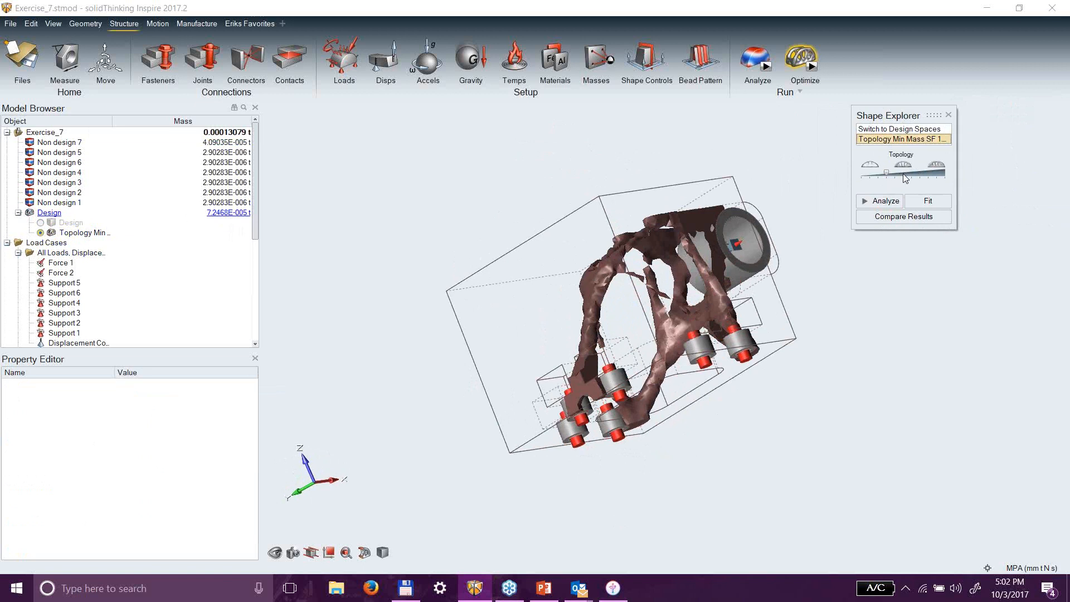
pyautogui.moveTo(887, 172); pyautogui.dragTo(911, 172)
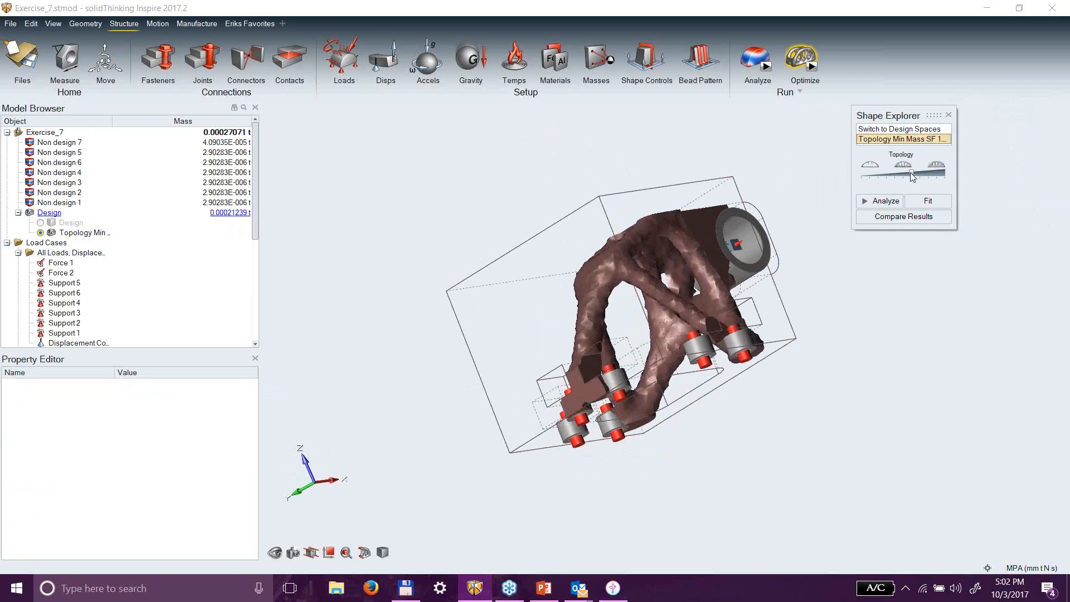
pyautogui.moveTo(648, 275); pyautogui.dragTo(727, 385, button='right')
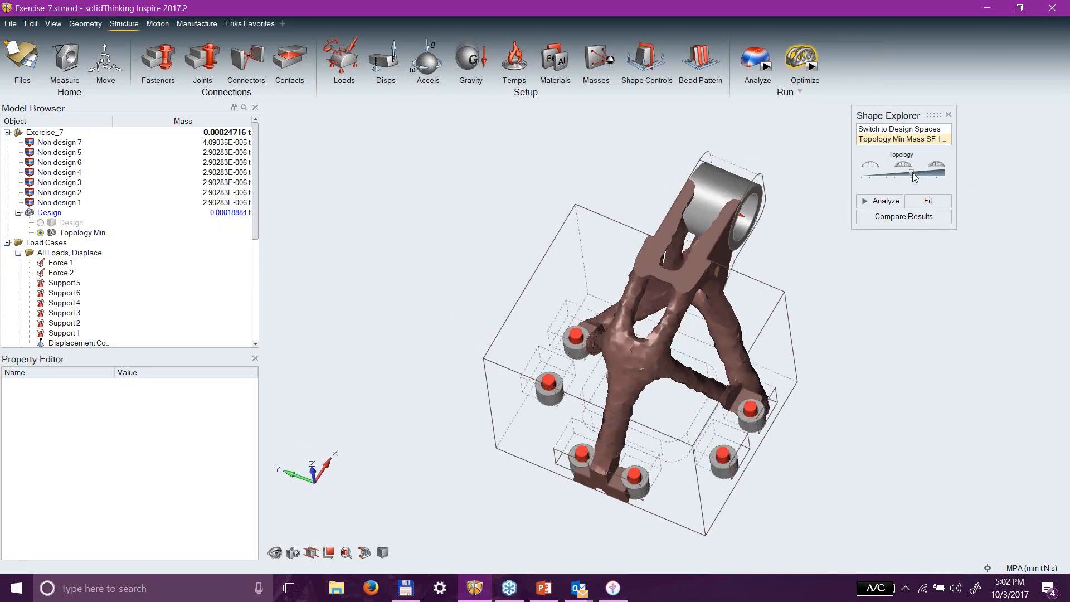
pyautogui.moveTo(911, 171); pyautogui.dragTo(915, 171)
pyautogui.moveTo(843, 376); pyautogui.dragTo(630, 341, button='right')
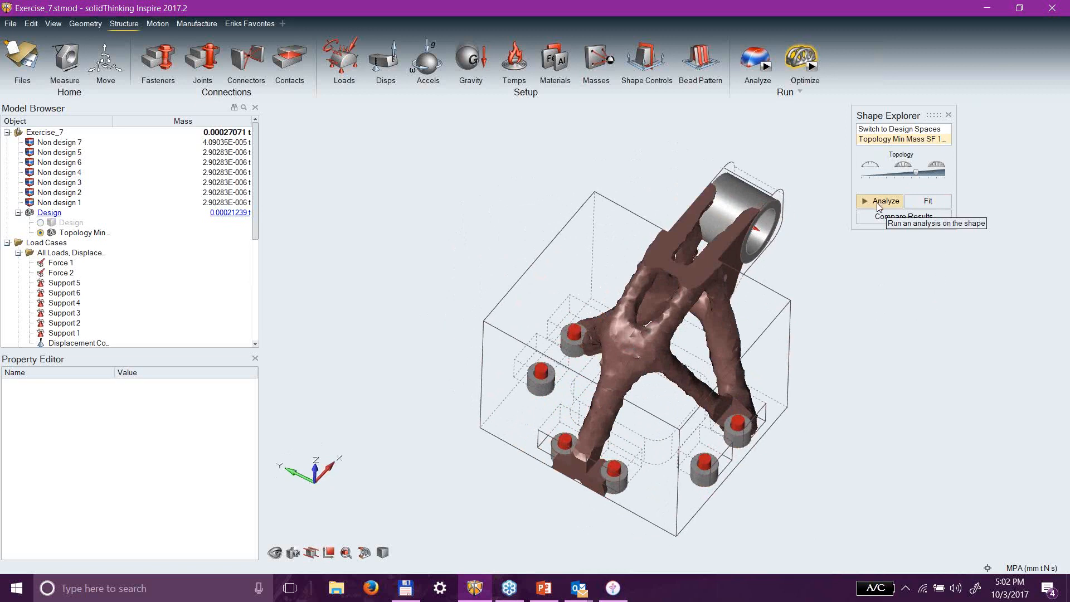
# Run an analysis on the thickened topology shape and open its completed results.
pyautogui.moveTo(830, 408); pyautogui.dragTo(744, 396, button='right')
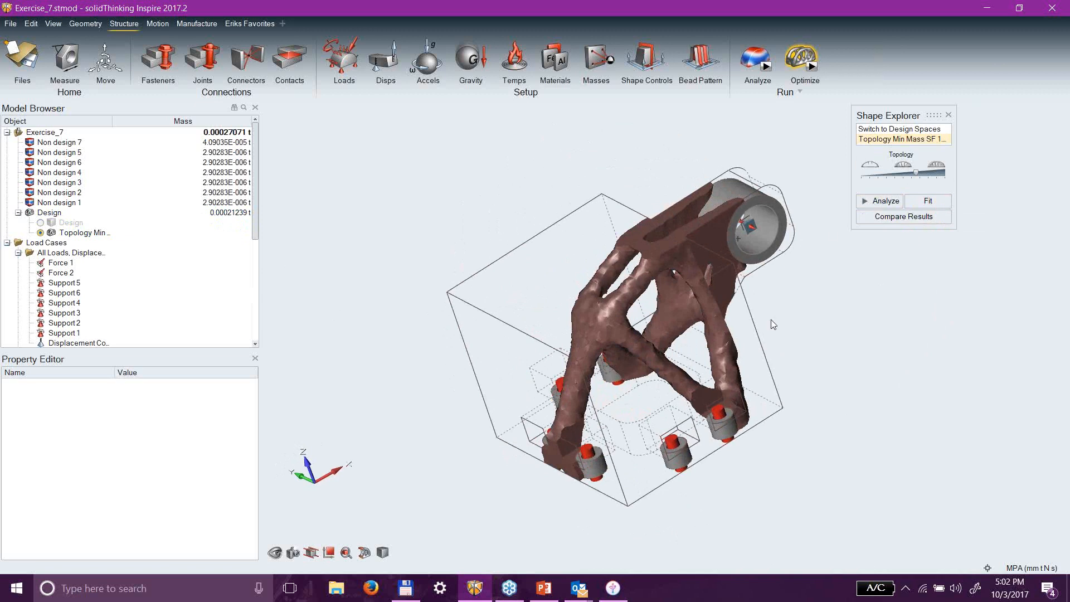
pyautogui.moveTo(573, 340); pyautogui.dragTo(597, 340, button='middle')
pyautogui.click(876, 202)
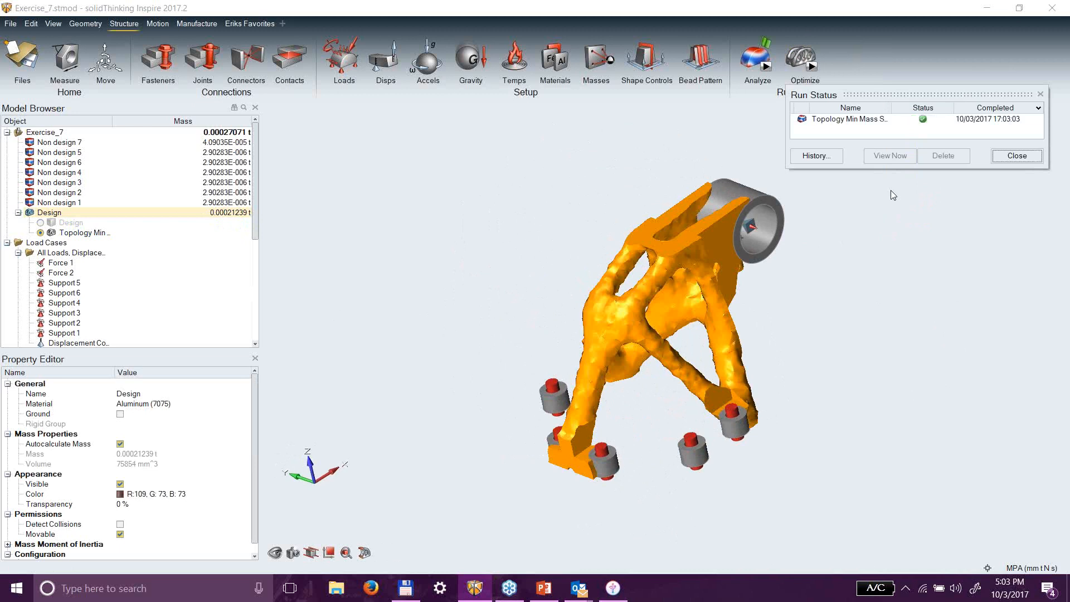
pyautogui.click(765, 43)
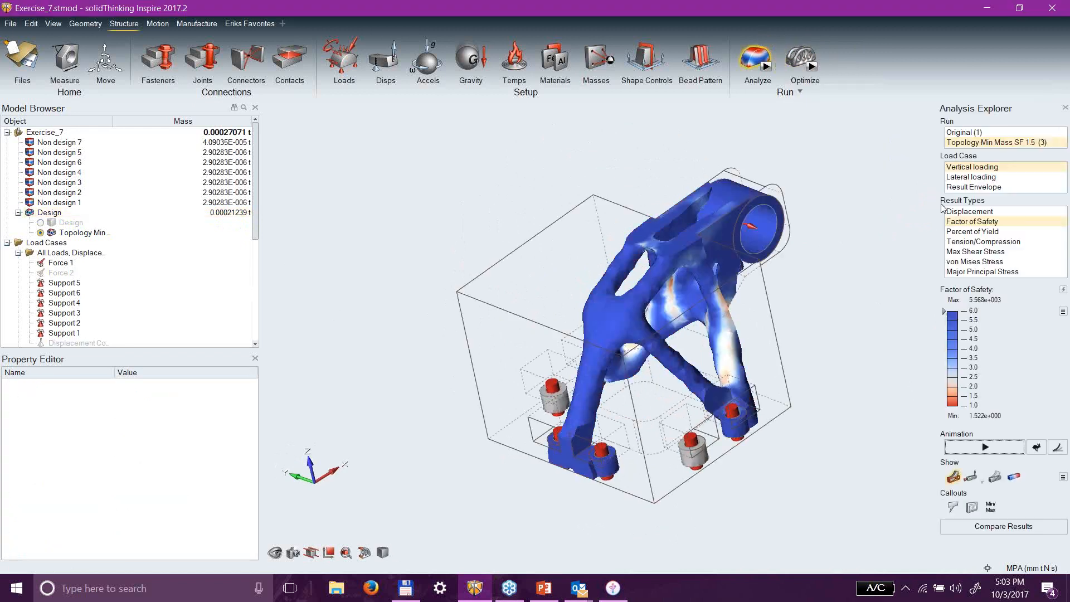
# Animate the factor of safety results for Vertical loading and view the von Mises stress for Lateral loading.
pyautogui.moveTo(825, 502); pyautogui.dragTo(653, 484, button='middle')
pyautogui.click(989, 448)
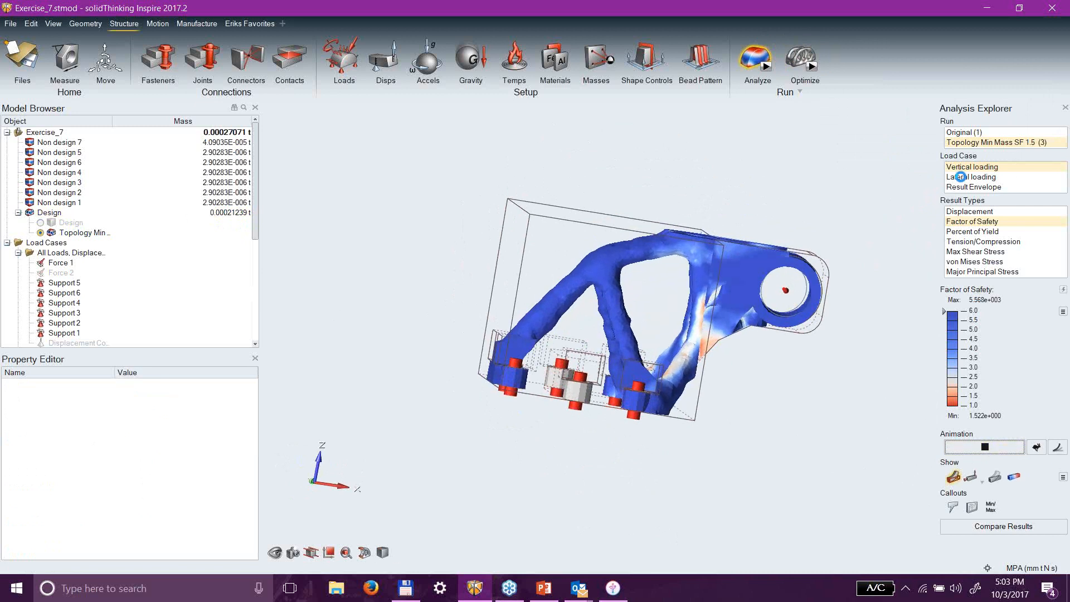
pyautogui.click(960, 177)
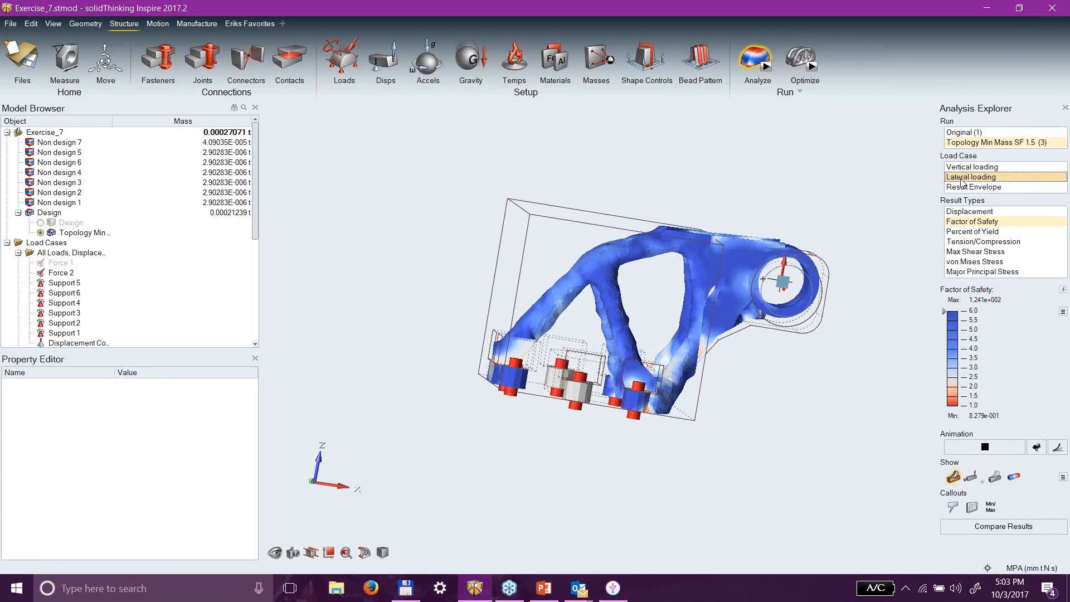
pyautogui.click(975, 261)
pyautogui.moveTo(804, 384); pyautogui.dragTo(699, 286, button='right')
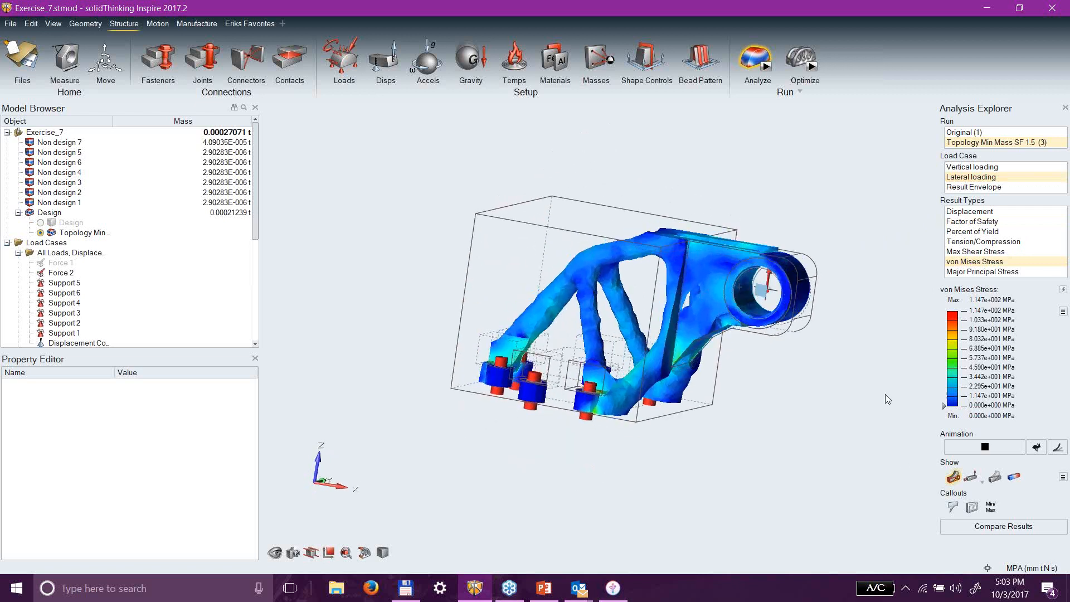
# Examine the animated von Mises stress for Vertical loading from several sides of the bracket and exit the analysis results.
pyautogui.click(963, 167)
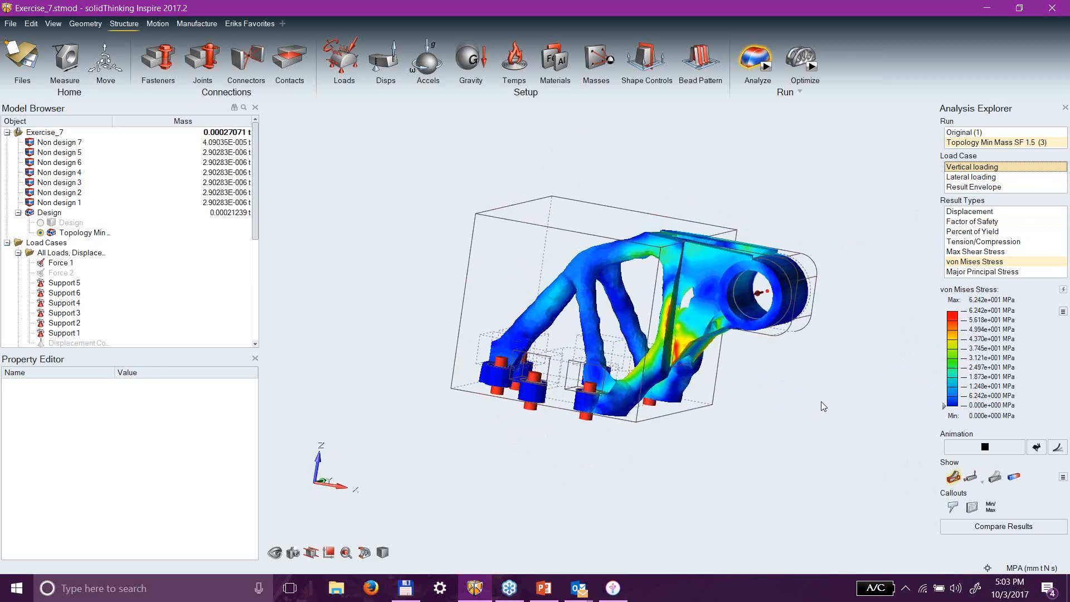
pyautogui.moveTo(473, 315)
pyautogui.mouseDown(button='right')
pyautogui.moveTo(611, 184)
pyautogui.moveTo(450, 326)
pyautogui.moveTo(686, 307)
pyautogui.mouseUp(button='right')
pyautogui.moveTo(686, 307); pyautogui.dragTo(676, 309, button='middle')
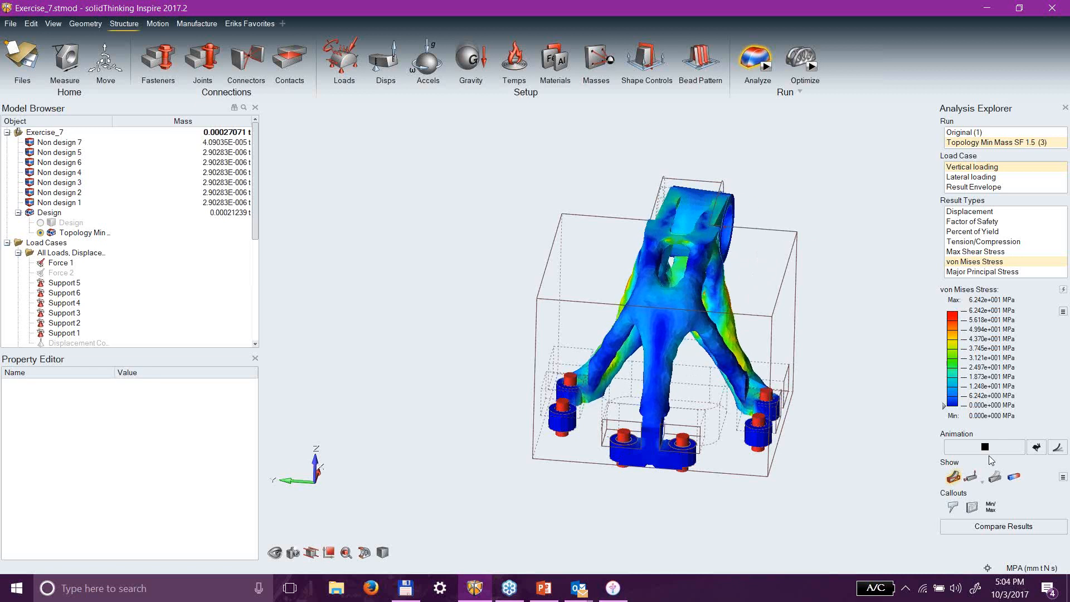
pyautogui.moveTo(825, 475); pyautogui.dragTo(660, 260, button='middle')
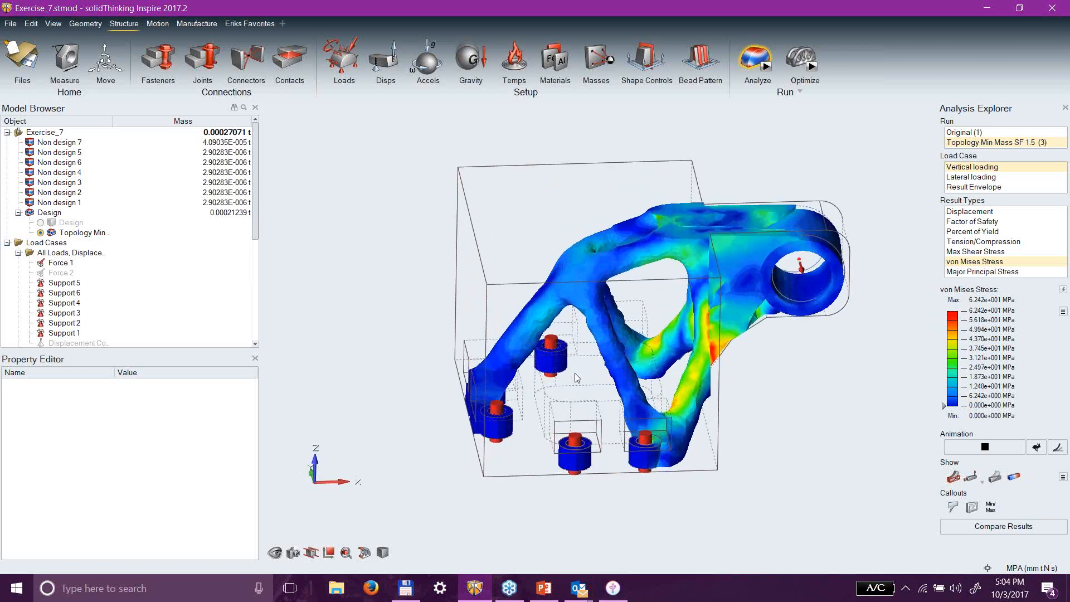
pyautogui.scroll(2, 544, 377)
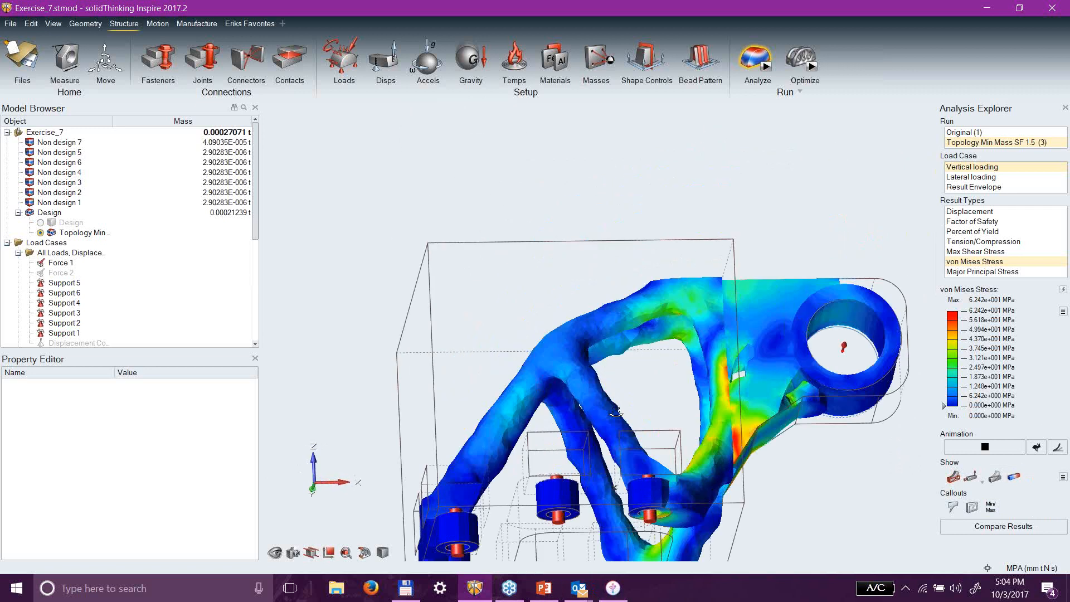
pyautogui.moveTo(607, 483)
pyautogui.mouseDown(button='middle')
pyautogui.moveTo(591, 460)
pyautogui.moveTo(595, 512)
pyautogui.moveTo(582, 489)
pyautogui.moveTo(623, 542)
pyautogui.moveTo(578, 389)
pyautogui.moveTo(552, 368)
pyautogui.moveTo(528, 279)
pyautogui.mouseUp(button='middle')
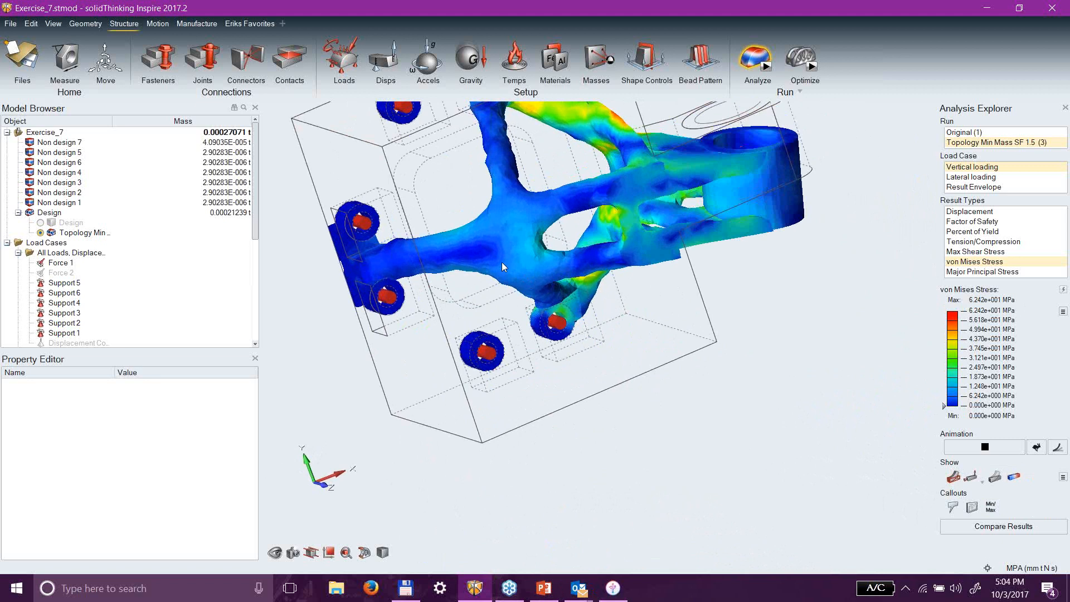
pyautogui.moveTo(466, 167); pyautogui.dragTo(539, 258, button='middle')
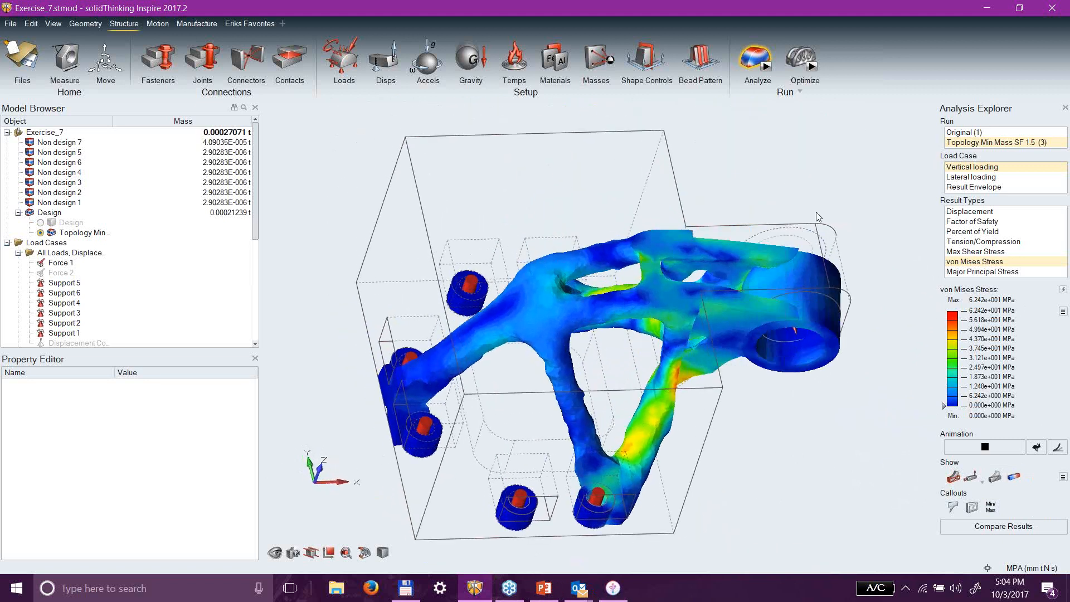
pyautogui.rightClick(812, 137)
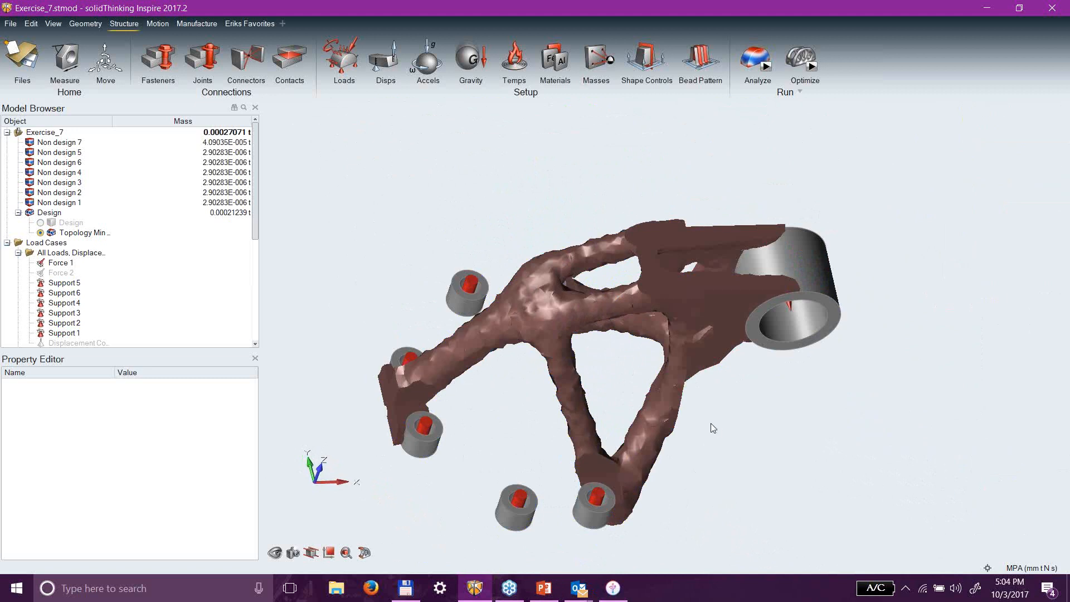
# Reopen the Design part's topology result in the Shape Explorer and fit a smooth shape to it.
pyautogui.moveTo(714, 428); pyautogui.dragTo(672, 340, button='middle')
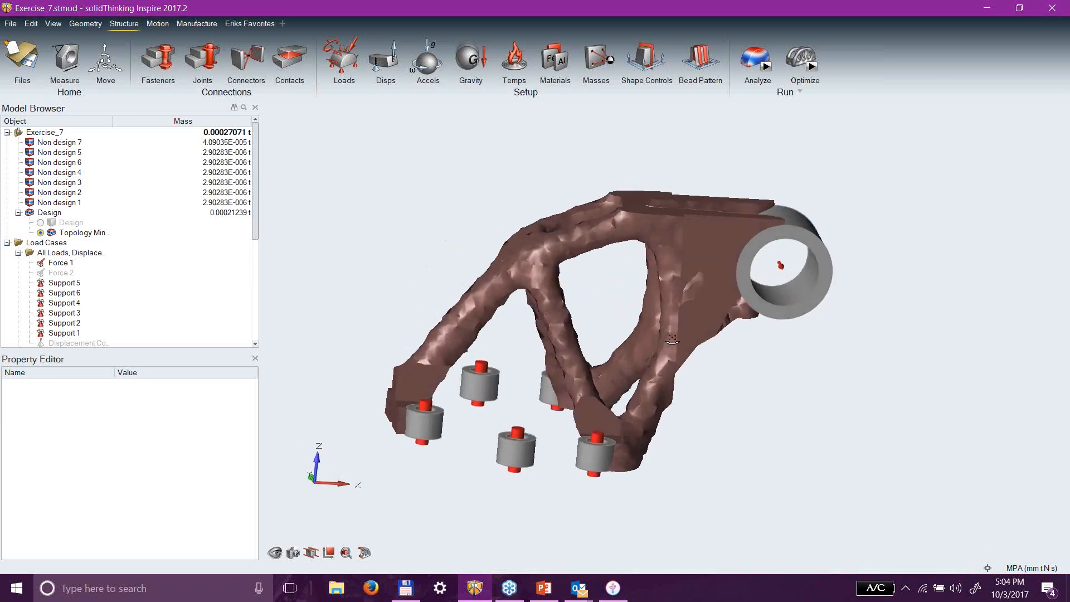
pyautogui.doubleClick(698, 248)
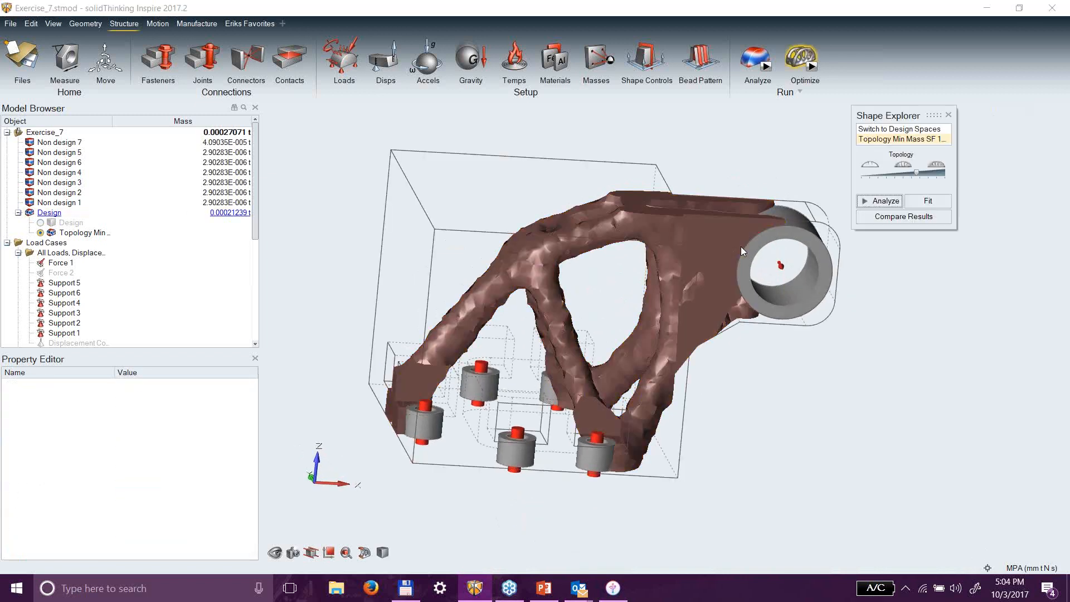
pyautogui.click(928, 201)
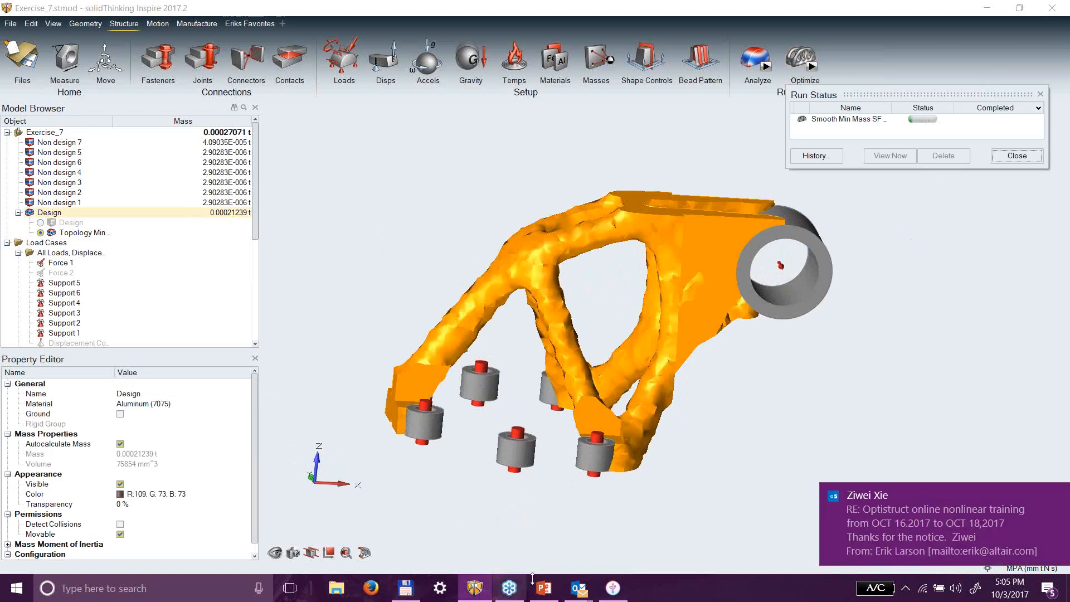
# Close both Outlook windows and dismiss the incoming e-mail notification.
pyautogui.moveTo(581, 592)
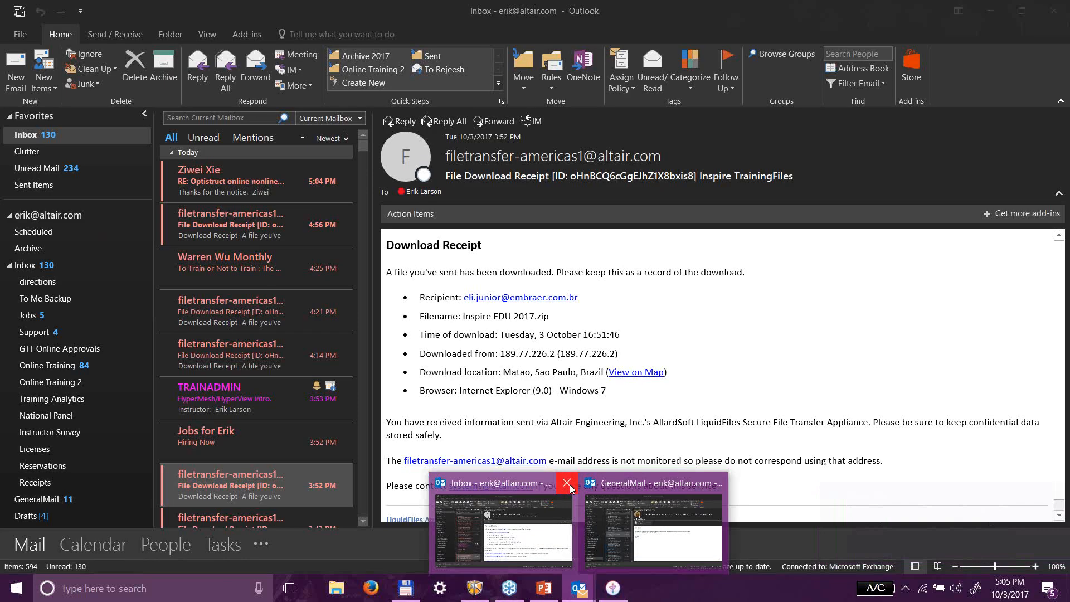
pyautogui.click(569, 485)
pyautogui.click(706, 483)
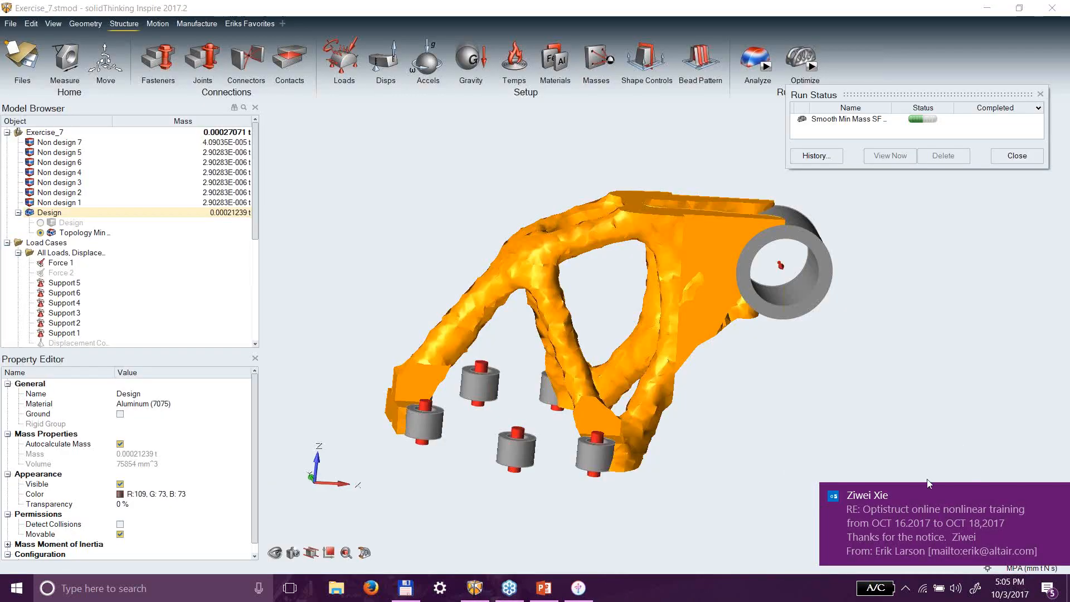
pyautogui.click(1057, 495)
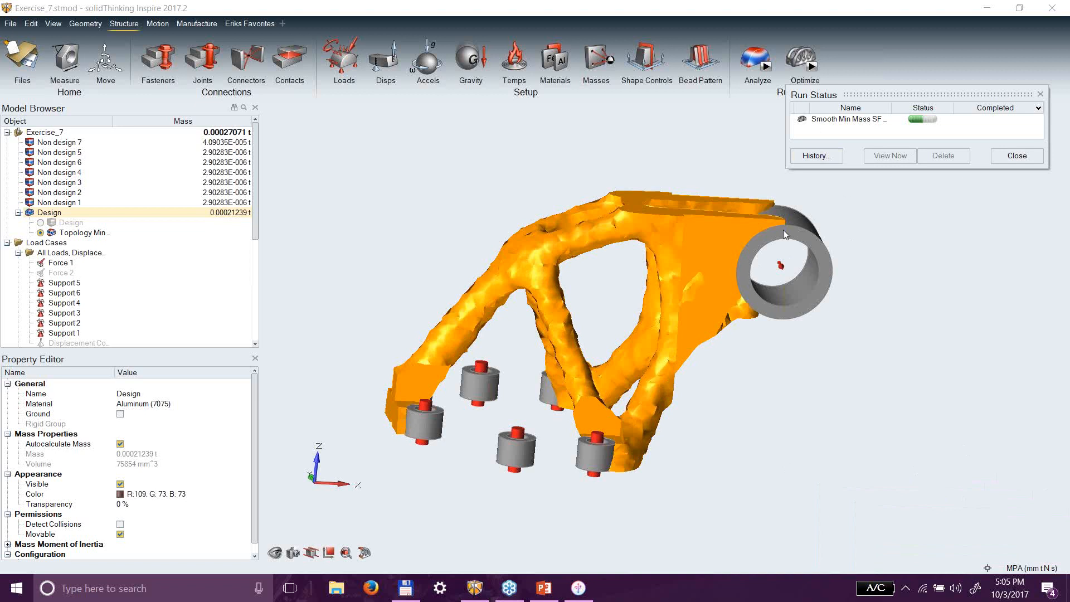
# Load the completed smooth fit result as the Design part's active alternative.
pyautogui.moveTo(730, 362); pyautogui.dragTo(890, 419, button='middle')
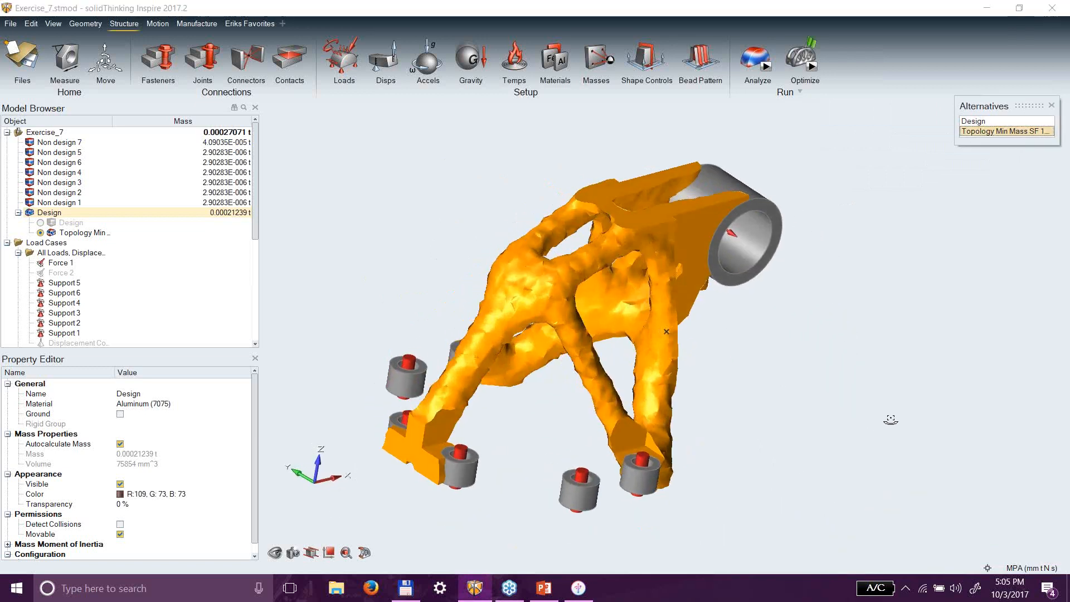
pyautogui.click(812, 44)
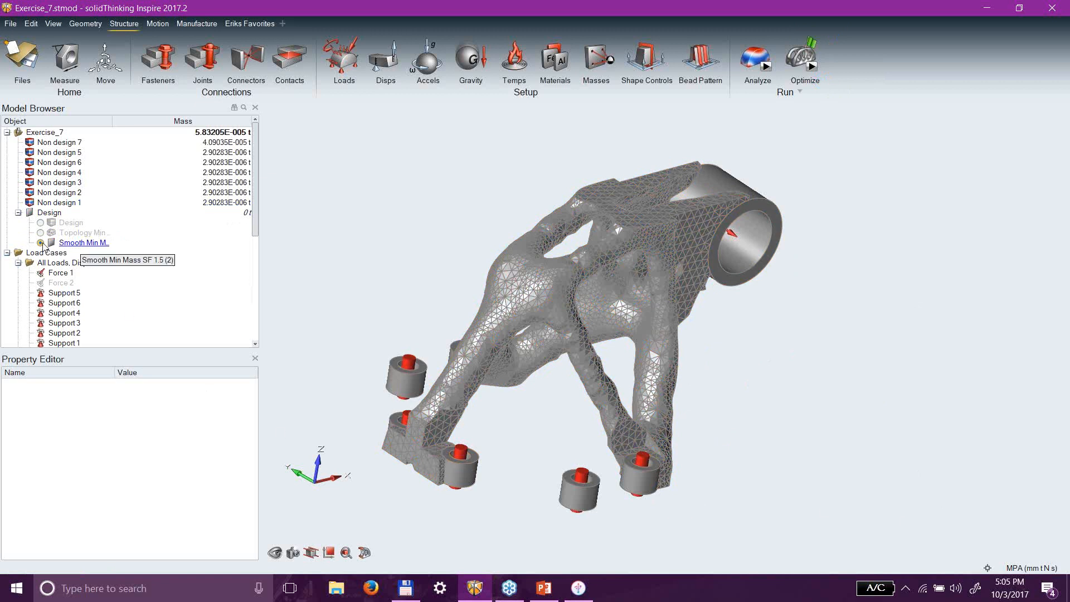
# Check which file formats the model can be saved as and close the Save As dialog without saving.
pyautogui.click(11, 24)
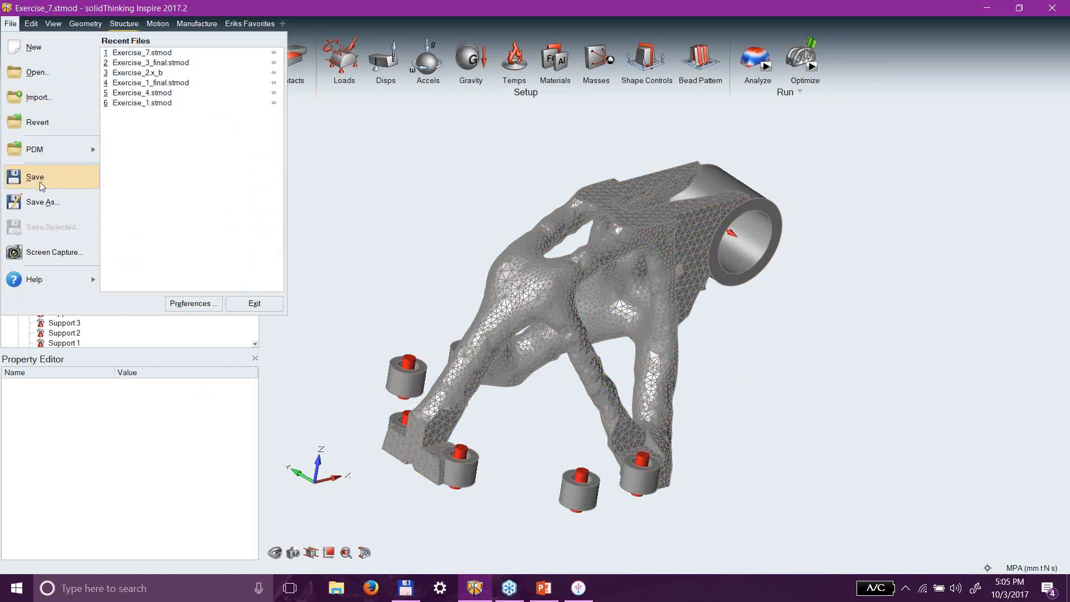
pyautogui.click(41, 202)
pyautogui.click(176, 293)
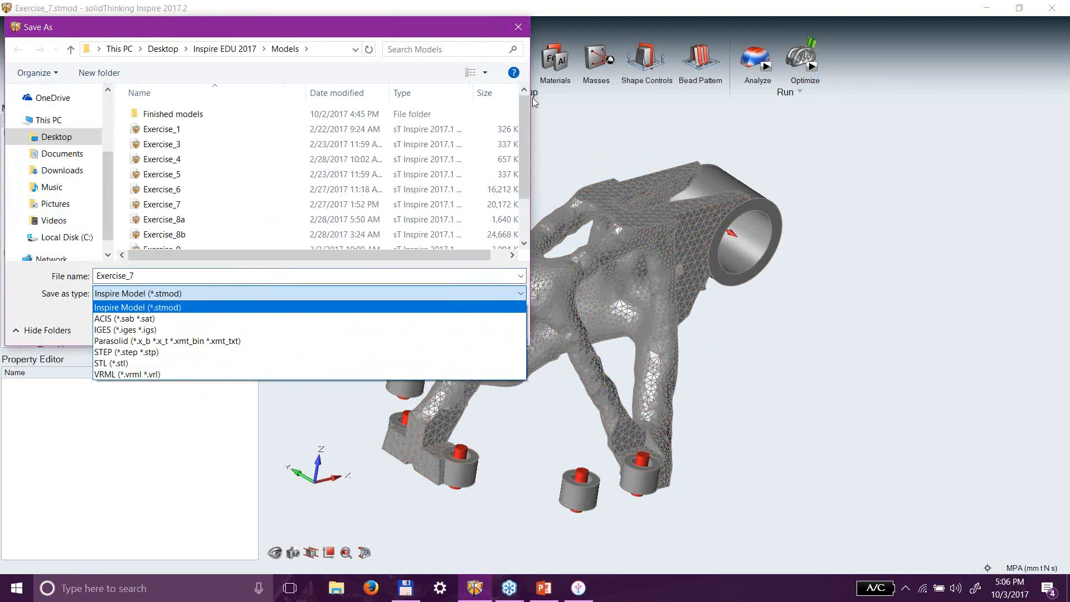
pyautogui.click(515, 29)
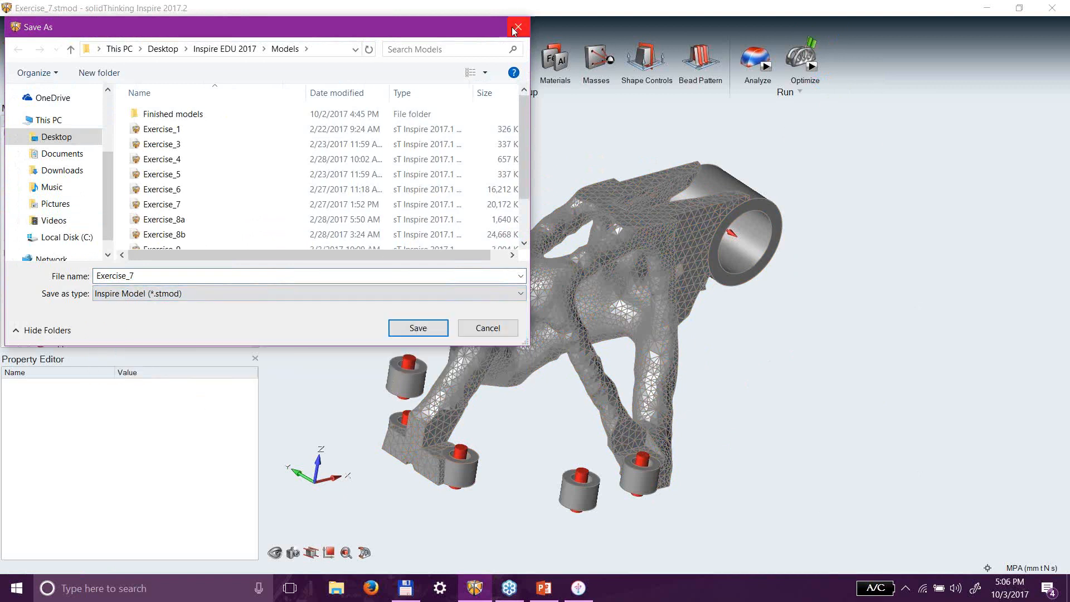
pyautogui.click(517, 28)
# Examine from several angles how the smoothed Design shape joins the separate Non design 7 ring, selecting the ring.
pyautogui.moveTo(775, 347); pyautogui.dragTo(735, 409, button='middle')
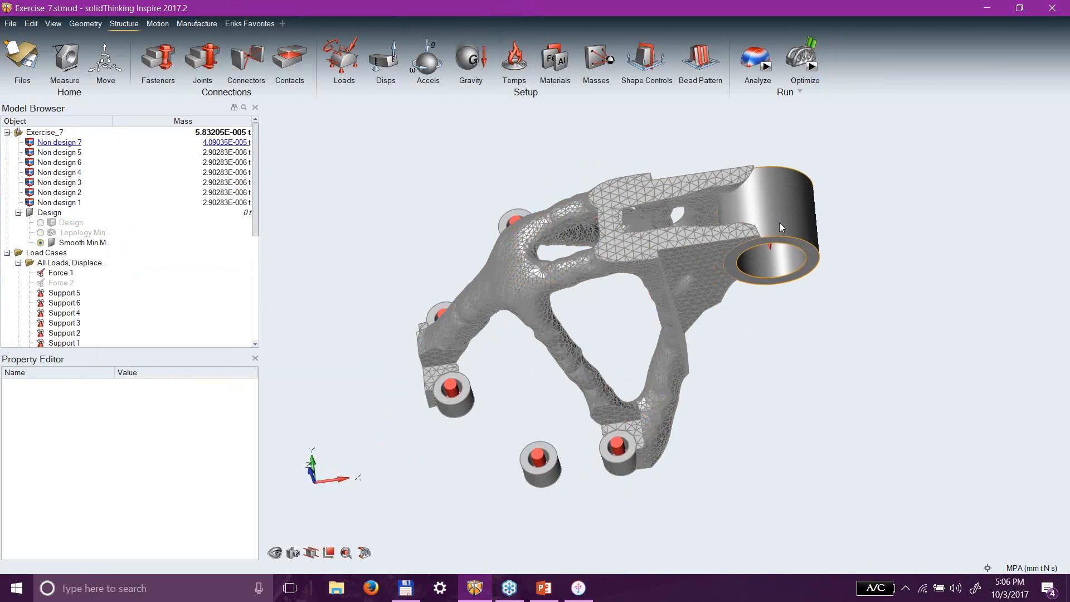
pyautogui.moveTo(711, 472); pyautogui.dragTo(817, 407, button='middle')
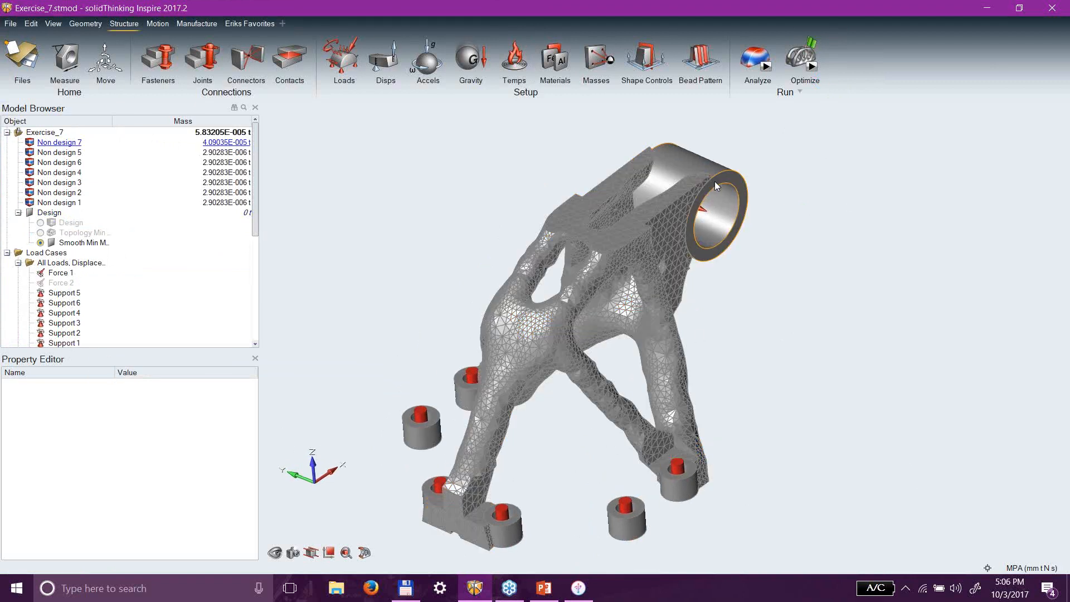
pyautogui.click(700, 168)
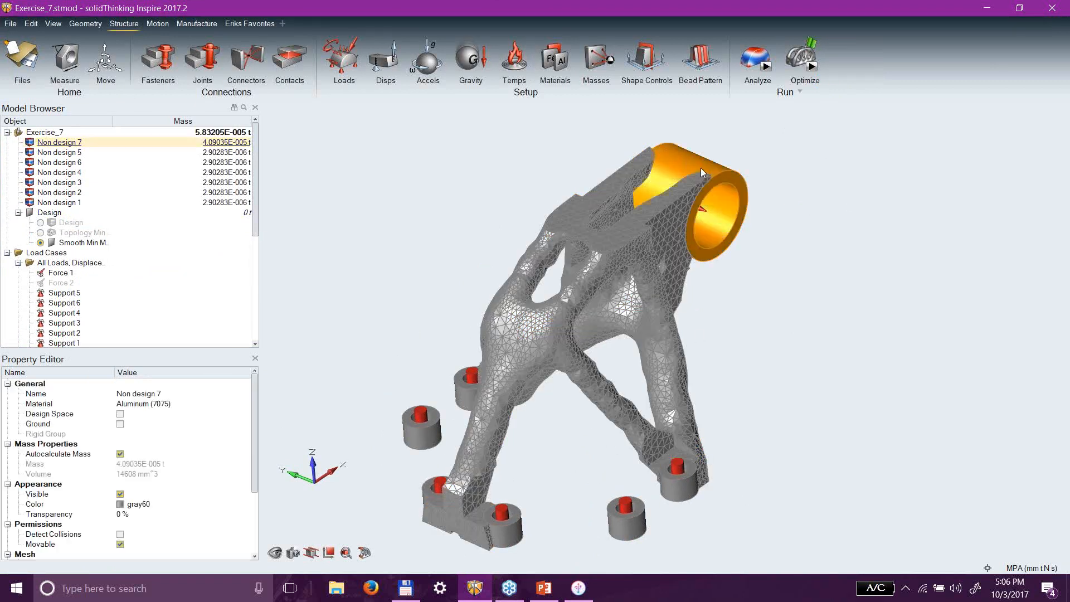
pyautogui.moveTo(753, 427); pyautogui.dragTo(599, 433, button='right')
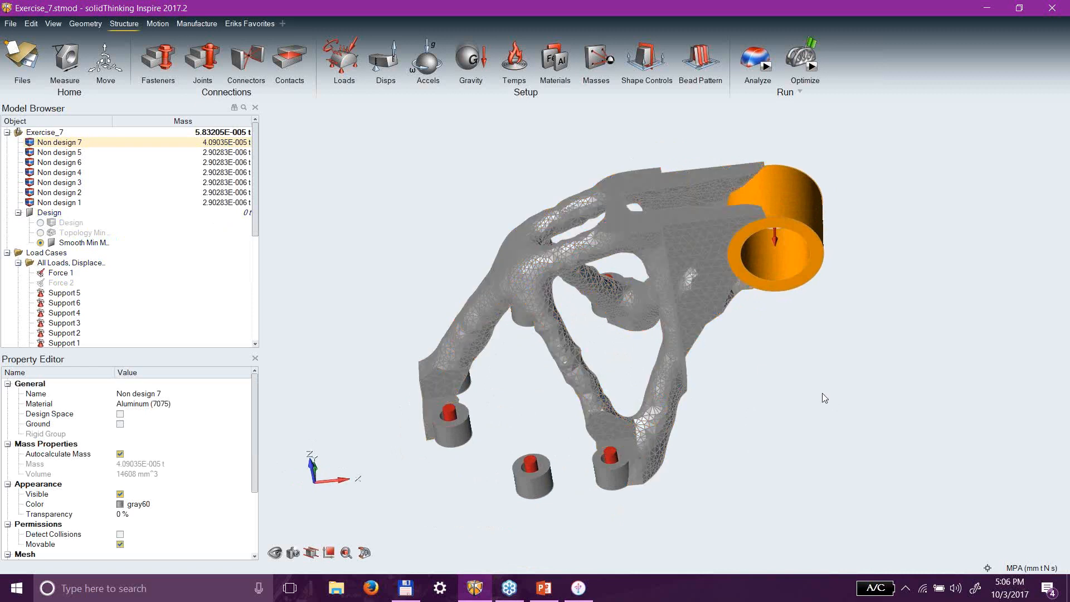
pyautogui.click(807, 384)
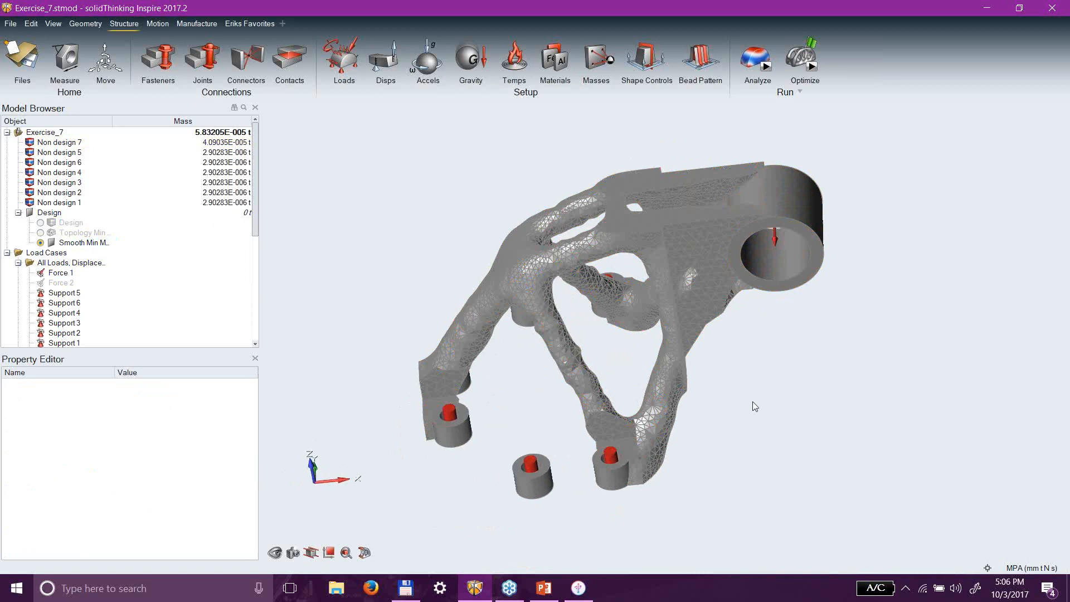
pyautogui.click(801, 213)
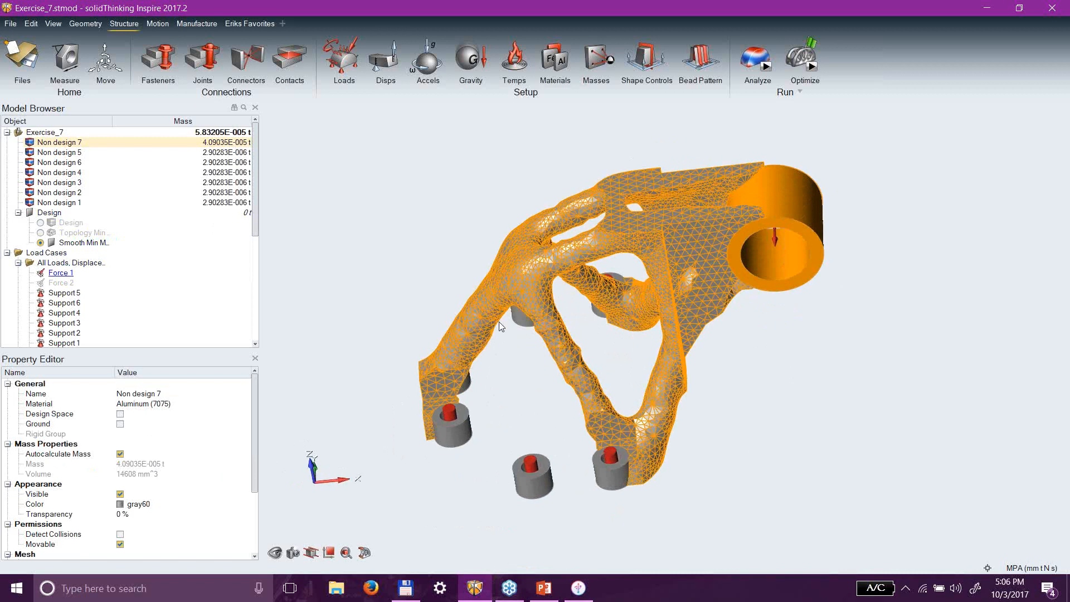
pyautogui.moveTo(470, 381); pyautogui.dragTo(656, 240, button='middle')
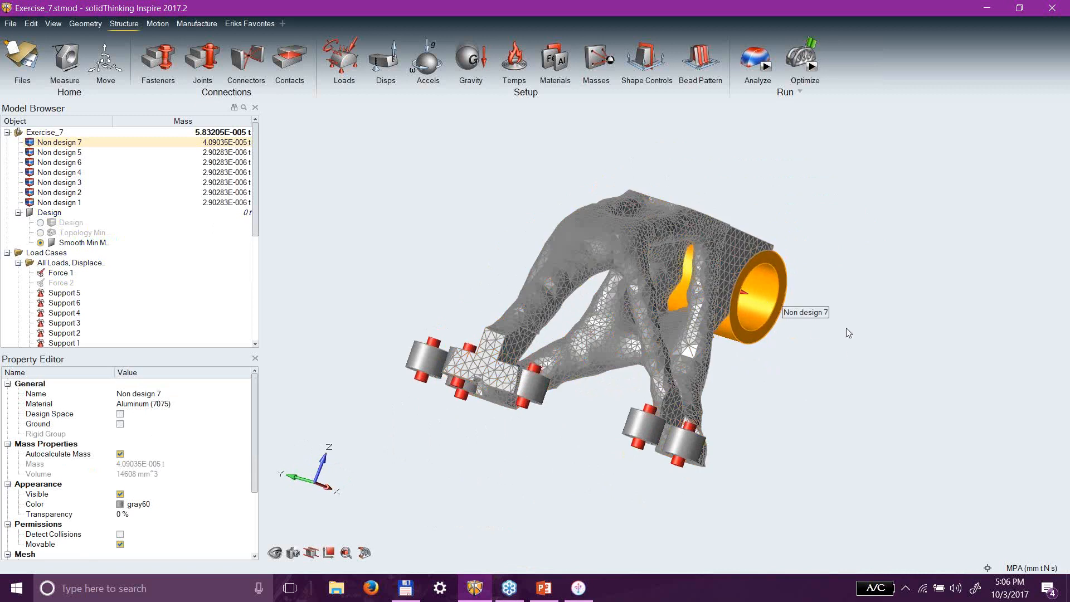
# Clear the ring selection and make the topology result the Design part's active alternative.
pyautogui.click(858, 139)
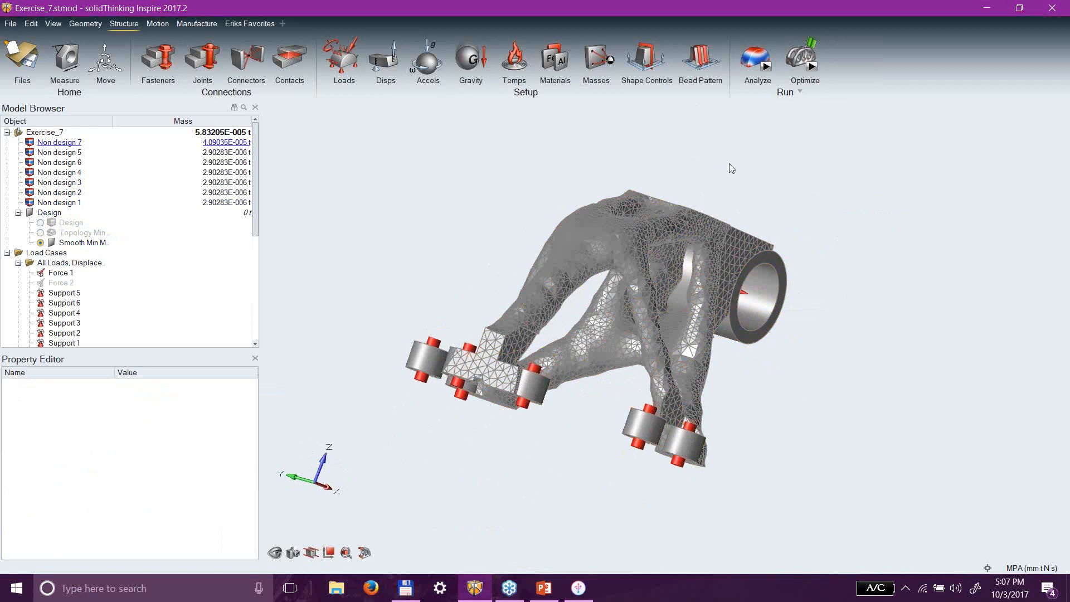
pyautogui.click(40, 233)
pyautogui.moveTo(492, 194); pyautogui.dragTo(717, 439, button='right')
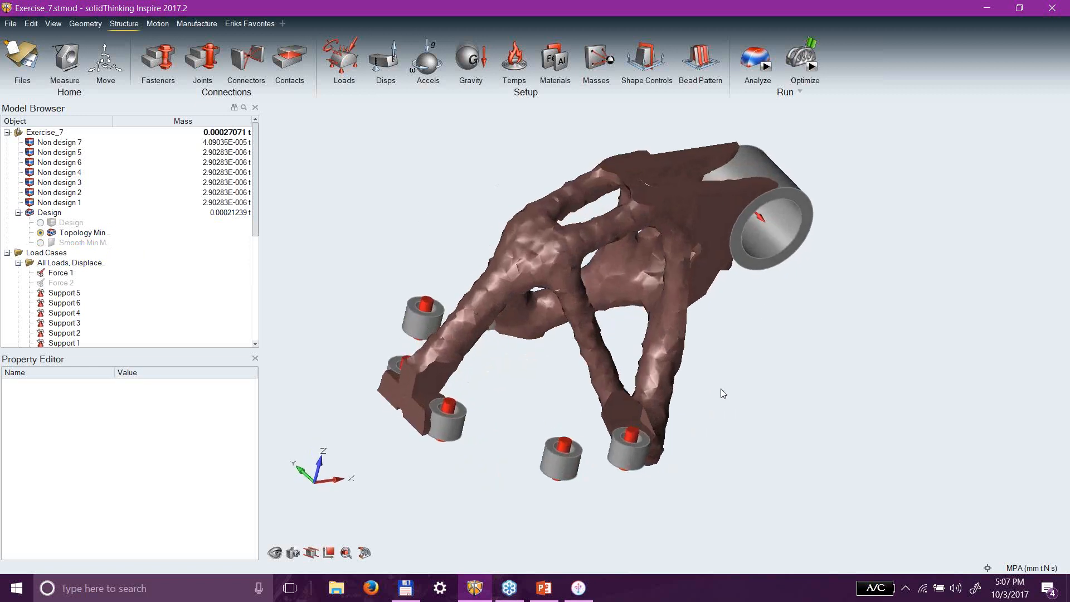
pyautogui.scroll(1, 555, 357)
pyautogui.moveTo(555, 357); pyautogui.dragTo(646, 368, button='right')
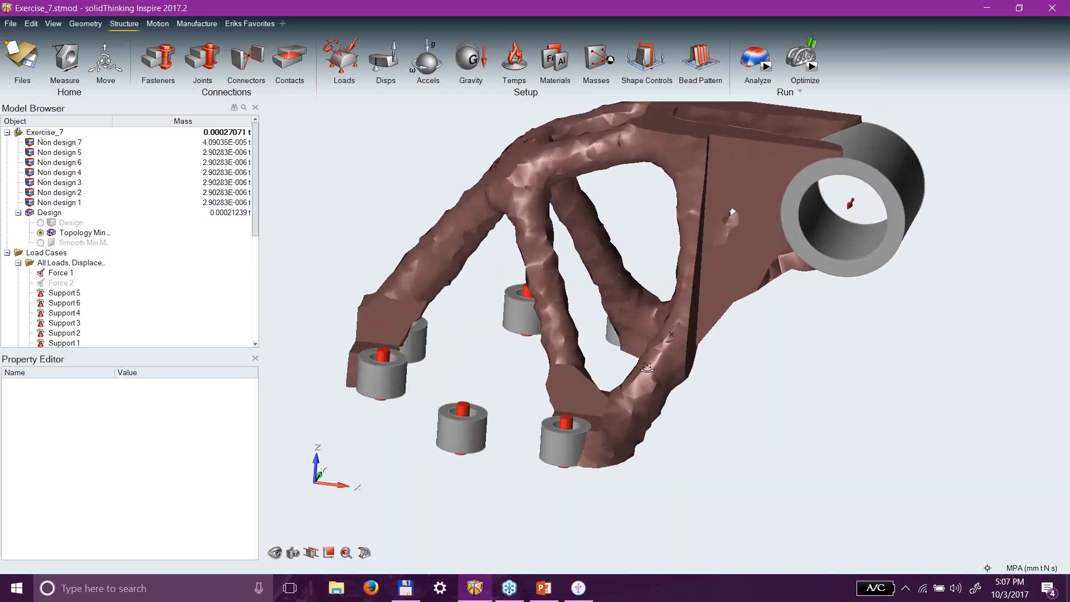
# Wrap a PolyNURBS block along the slender diagonal leg of the topology result with one section near each end.
pyautogui.click(82, 27)
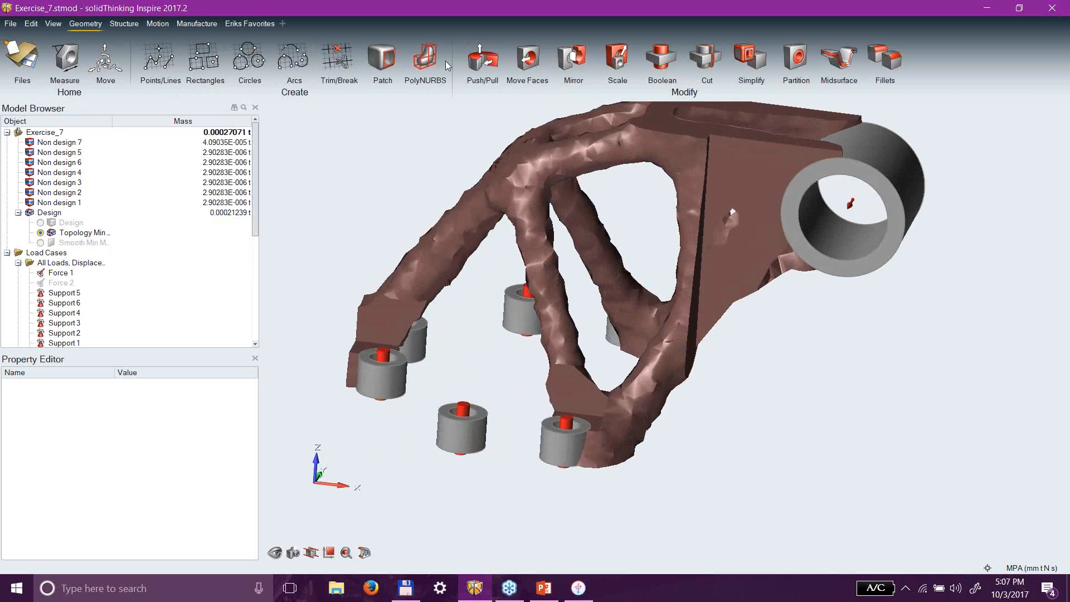
pyautogui.moveTo(767, 405); pyautogui.dragTo(870, 296, button='right')
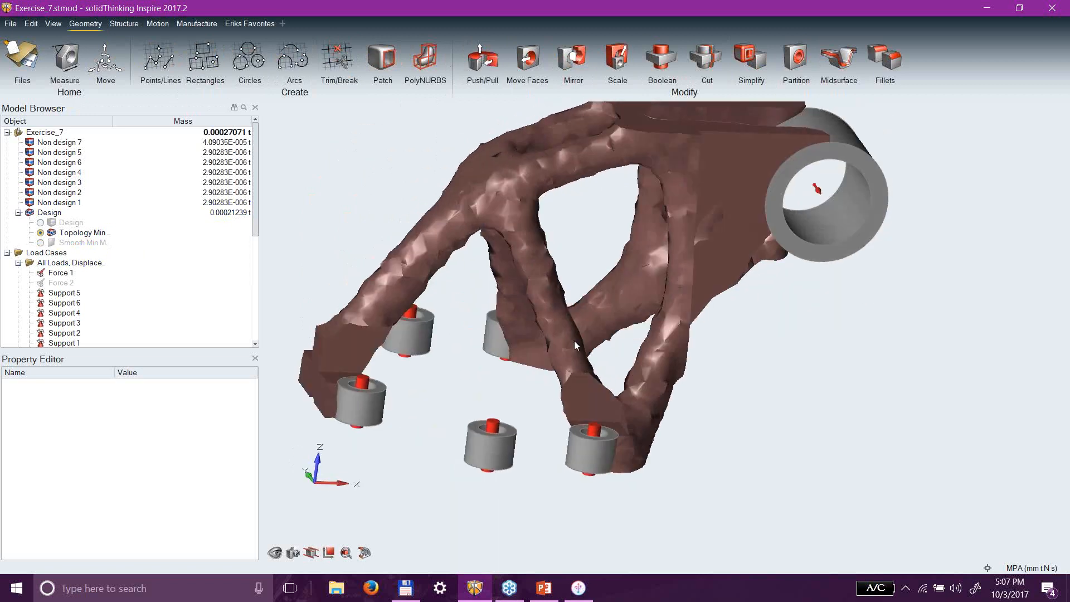
pyautogui.moveTo(470, 363); pyautogui.dragTo(580, 413, button='right')
pyautogui.moveTo(305, 208); pyautogui.dragTo(392, 227, button='right')
pyautogui.moveTo(800, 390); pyautogui.dragTo(769, 415, button='right')
pyautogui.scroll(-2, 769, 410)
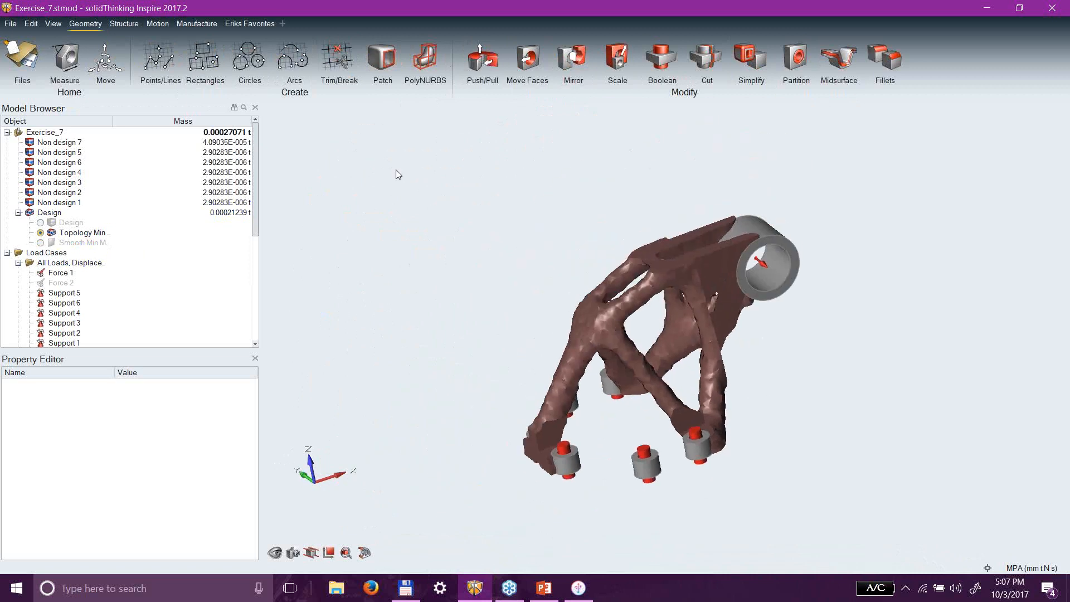
pyautogui.click(428, 56)
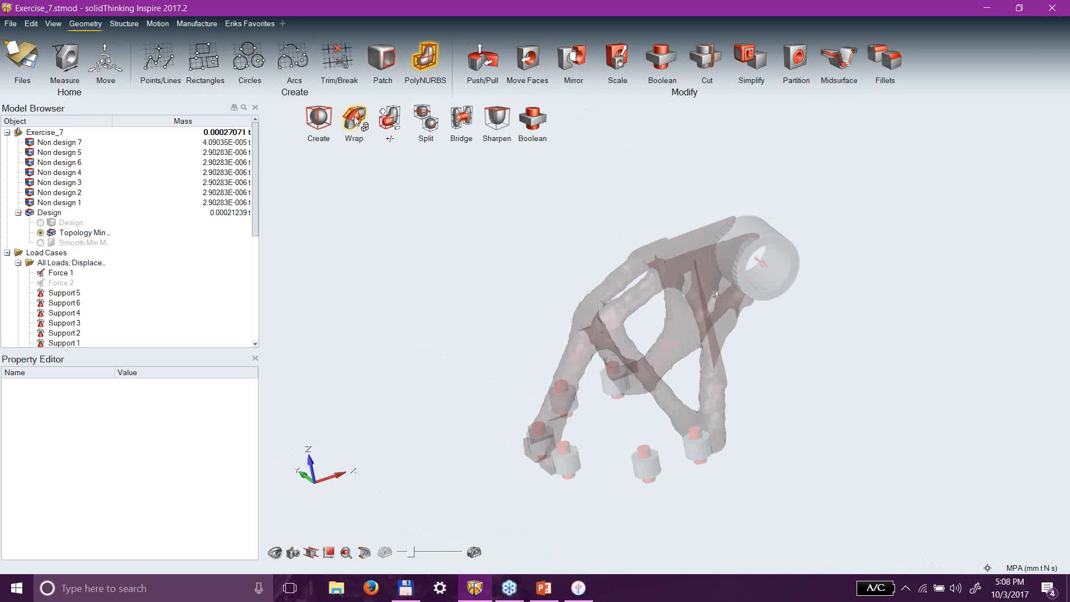
pyautogui.click(355, 119)
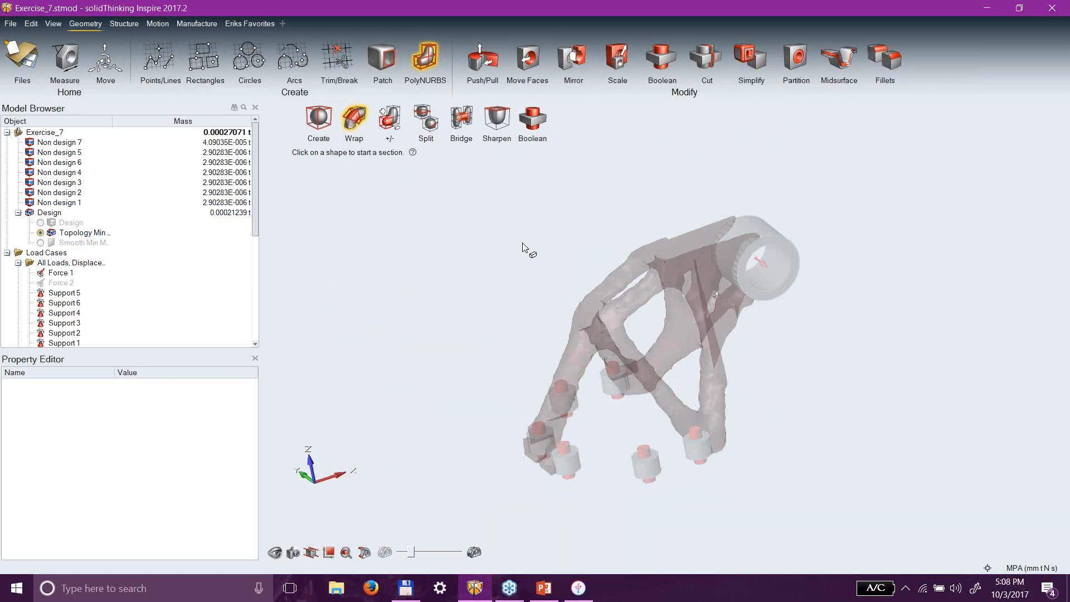
pyautogui.moveTo(787, 391); pyautogui.dragTo(823, 377, button='right')
pyautogui.scroll(6, 730, 393)
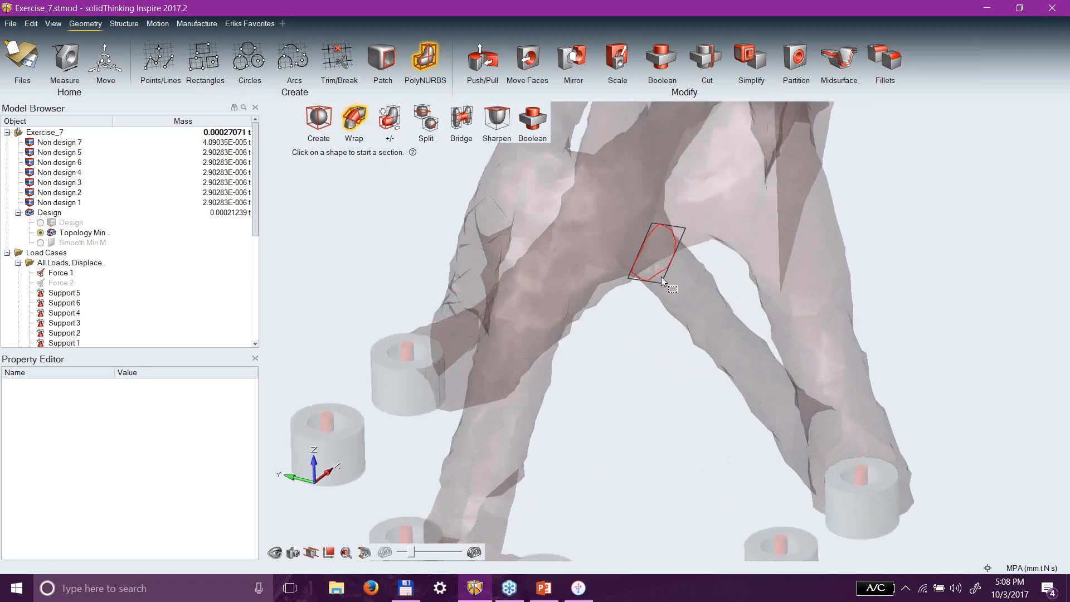
pyautogui.click(661, 271)
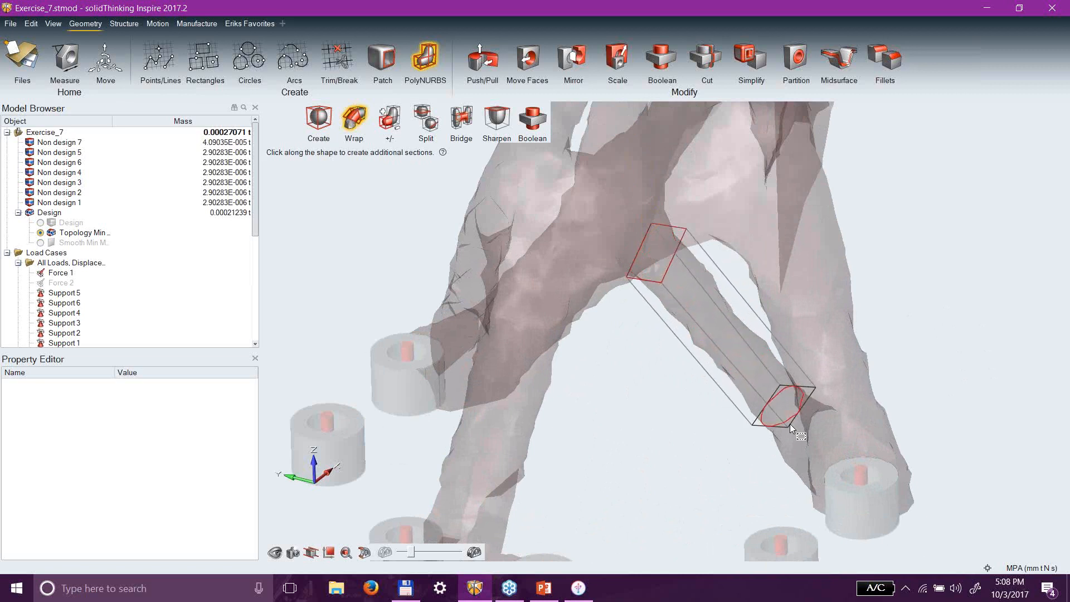
pyautogui.click(790, 437)
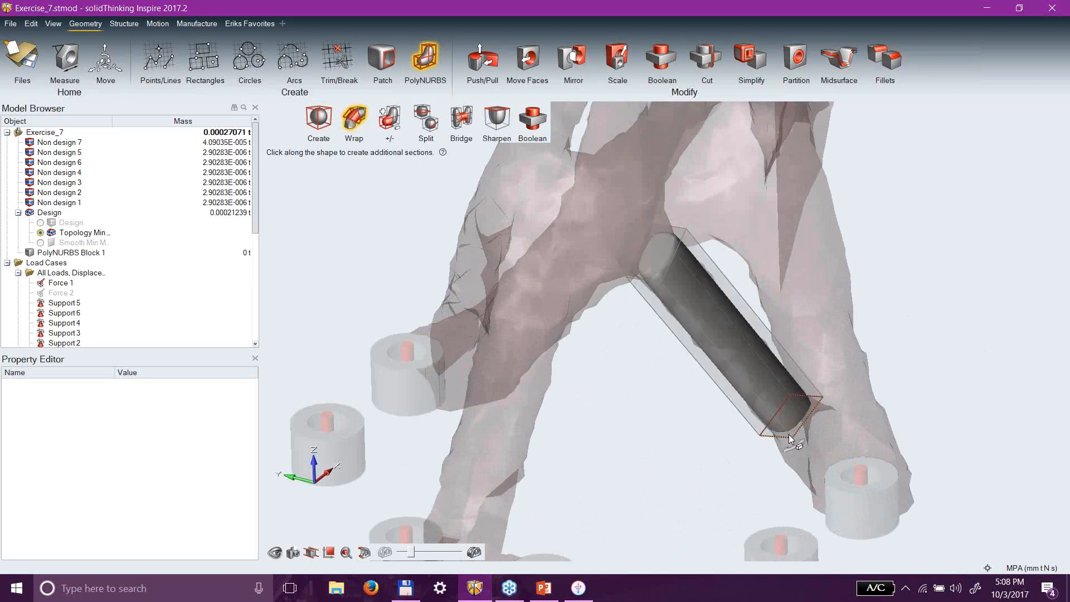
# Wrap PolyNURBS blocks along the wide central leg and along the opposite diagonal leg of the topology result.
pyautogui.moveTo(676, 433); pyautogui.dragTo(707, 398, button='right')
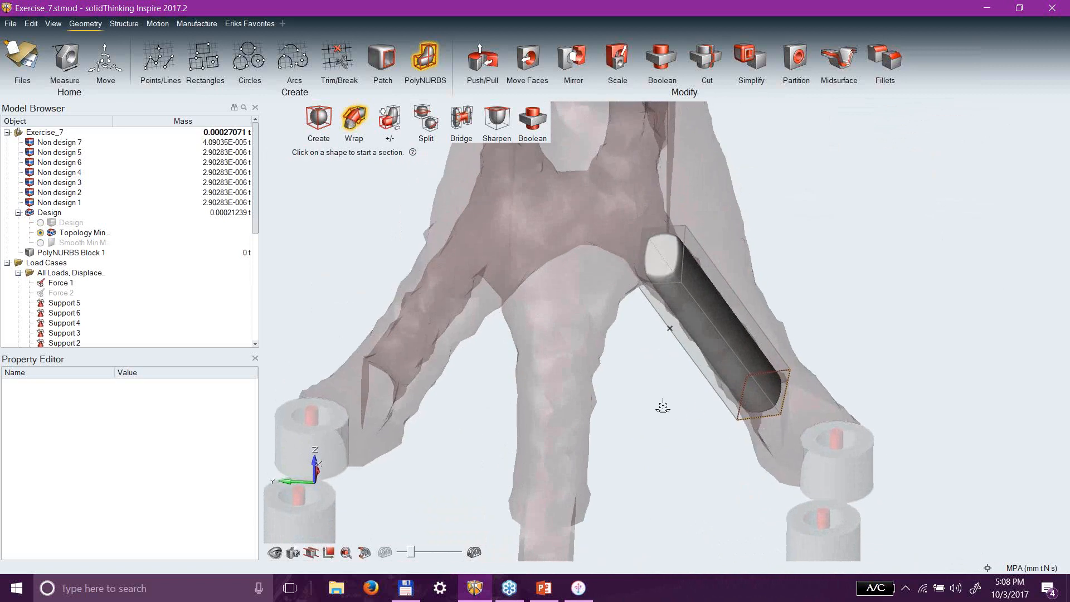
pyautogui.click(563, 305)
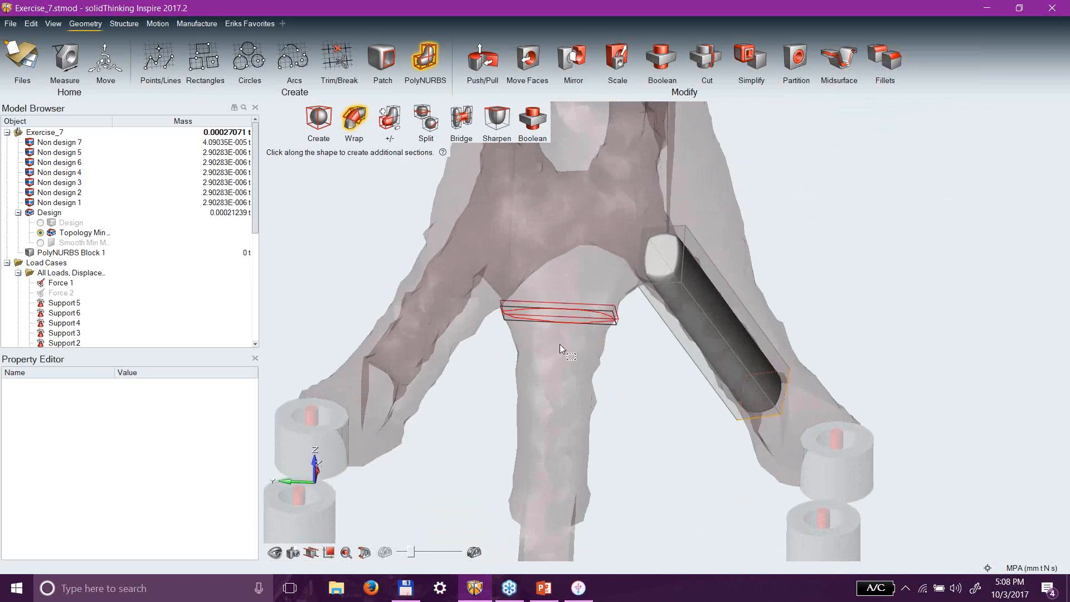
pyautogui.doubleClick(535, 501)
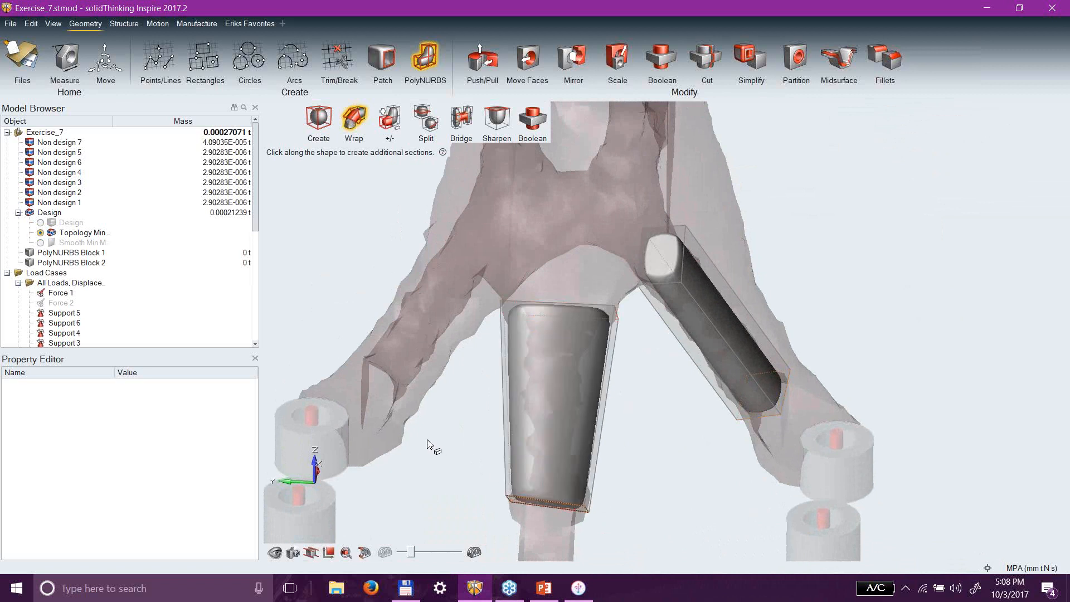
pyautogui.moveTo(431, 438); pyautogui.dragTo(577, 439, button='middle')
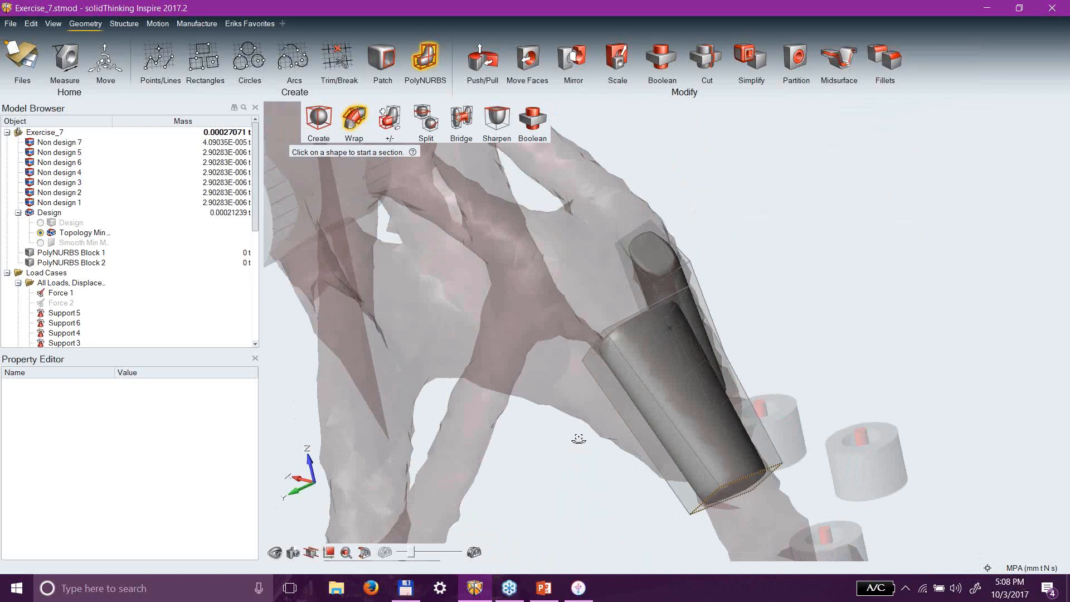
pyautogui.click(508, 340)
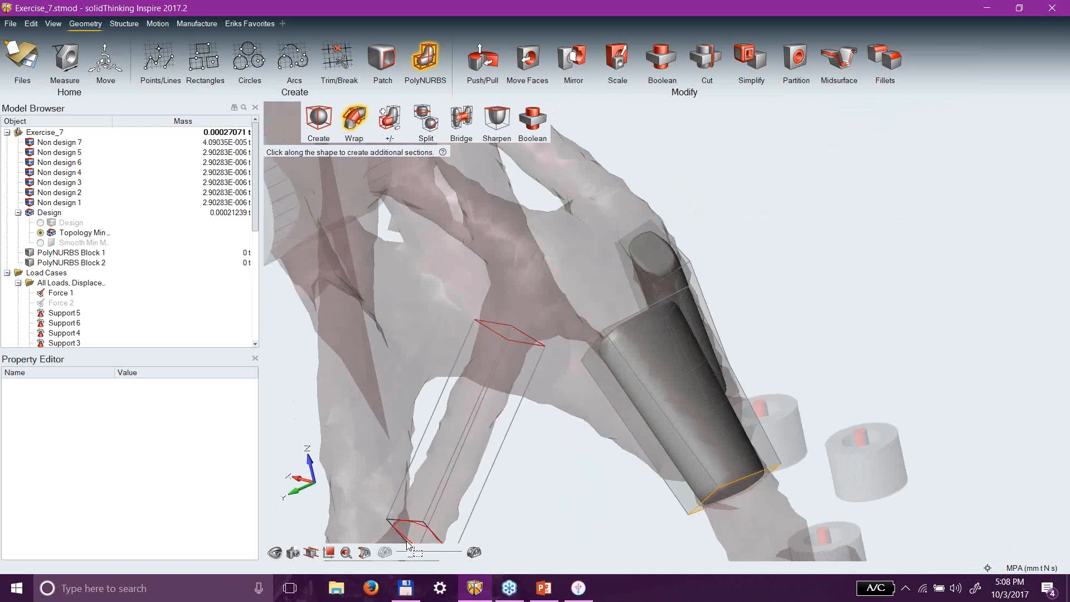
pyautogui.click(408, 543)
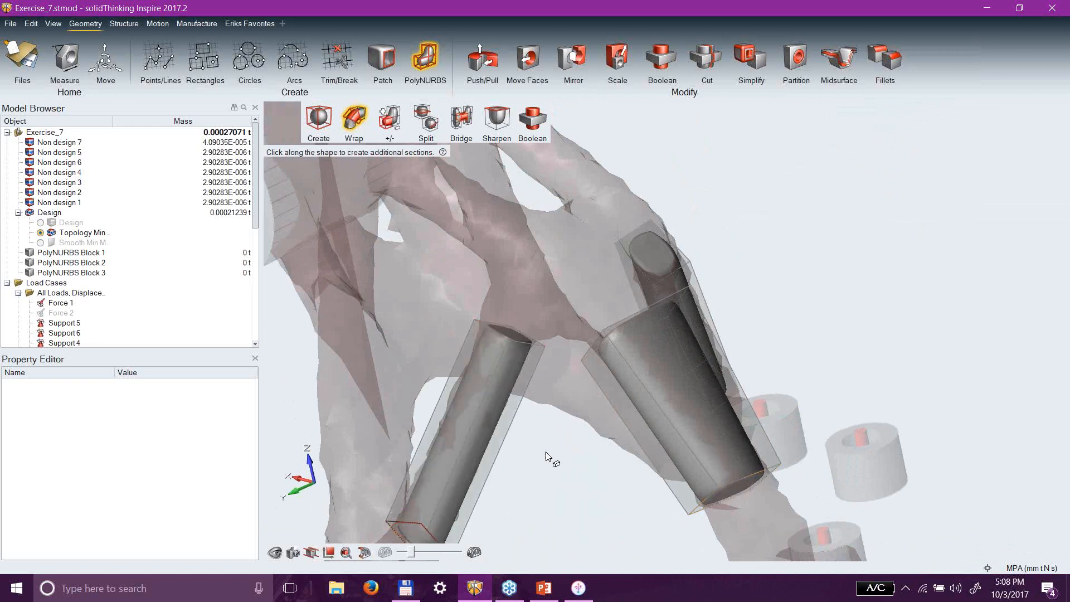
# Wrap a short PolyNURBS block around each of the two upper arms leading to the ring and finish wrapping.
pyautogui.moveTo(562, 437); pyautogui.dragTo(567, 449, button='middle')
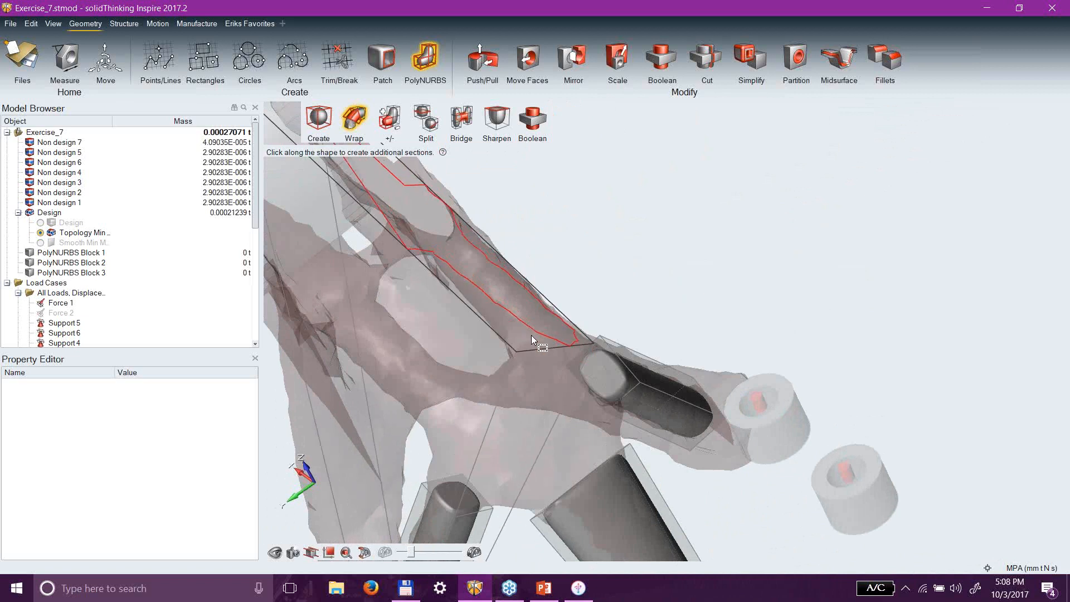
pyautogui.click(523, 325)
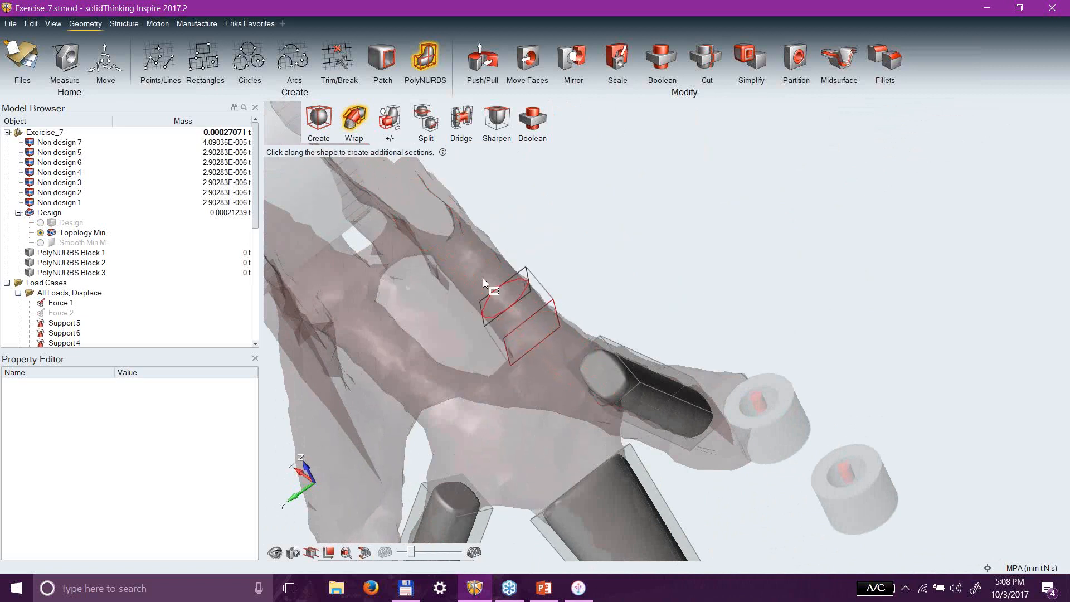
pyautogui.click(454, 255)
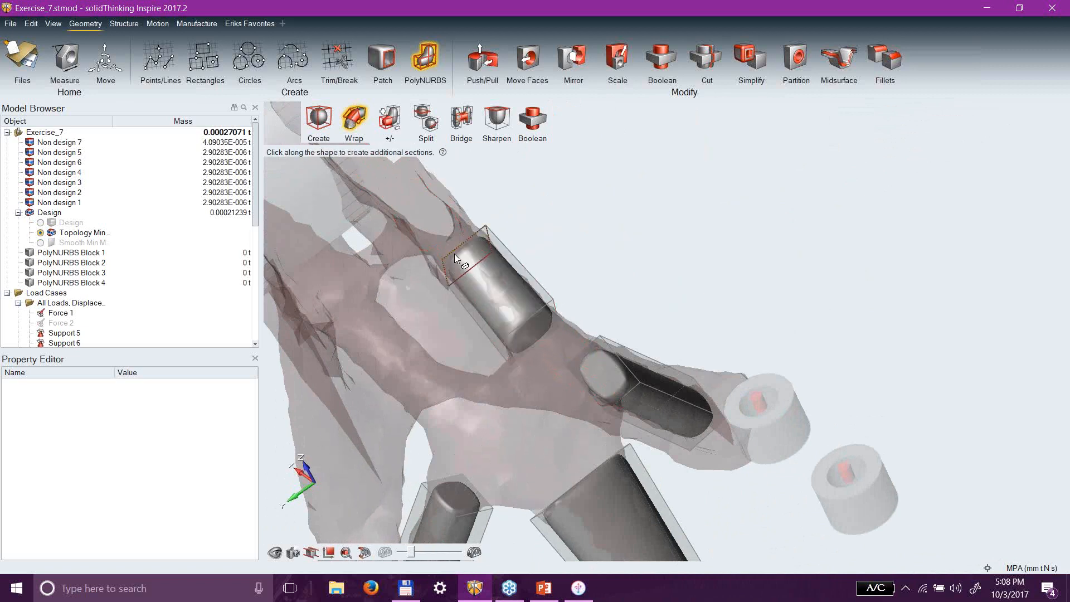
pyautogui.click(421, 384)
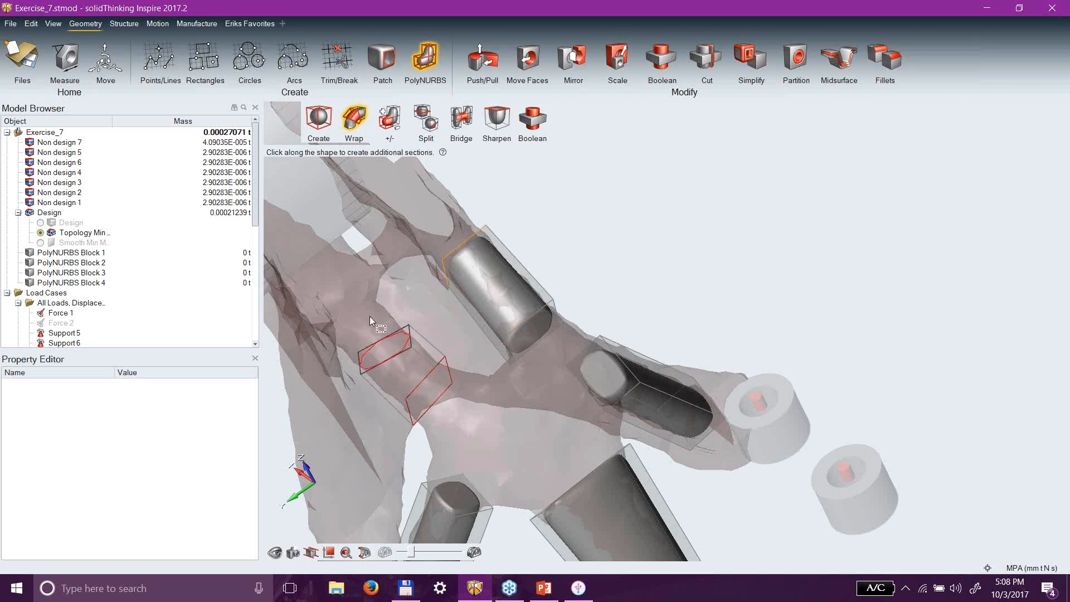
pyautogui.click(366, 313)
pyautogui.rightClick(515, 396)
# Bridge each upper arm's PolyNURBS block to the diagonal leg's block on the same side through their end faces.
pyautogui.click(462, 114)
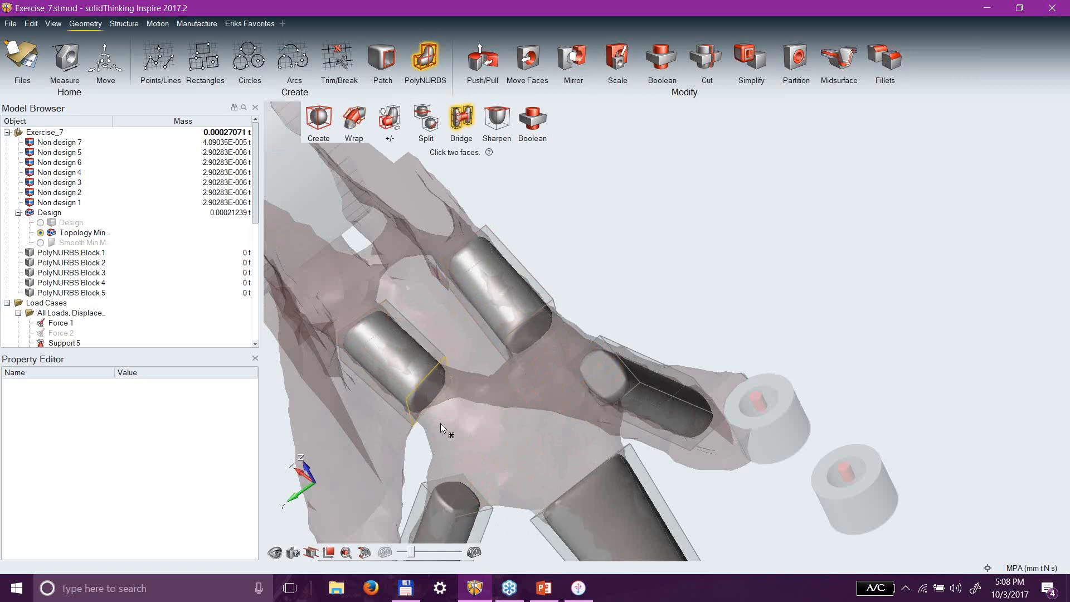
pyautogui.click(459, 490)
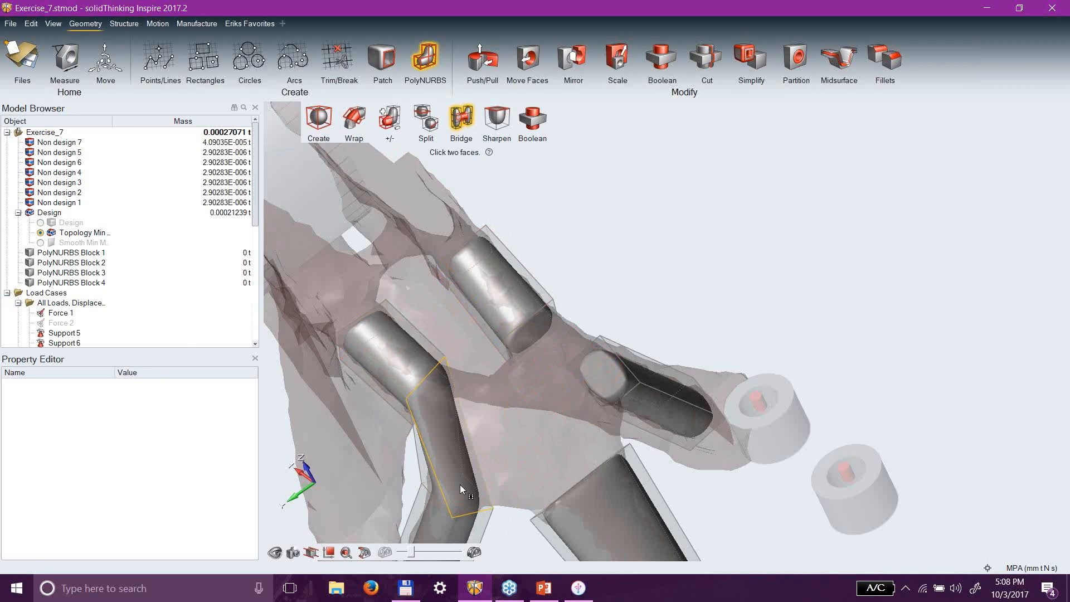
pyautogui.click(535, 336)
pyautogui.click(595, 372)
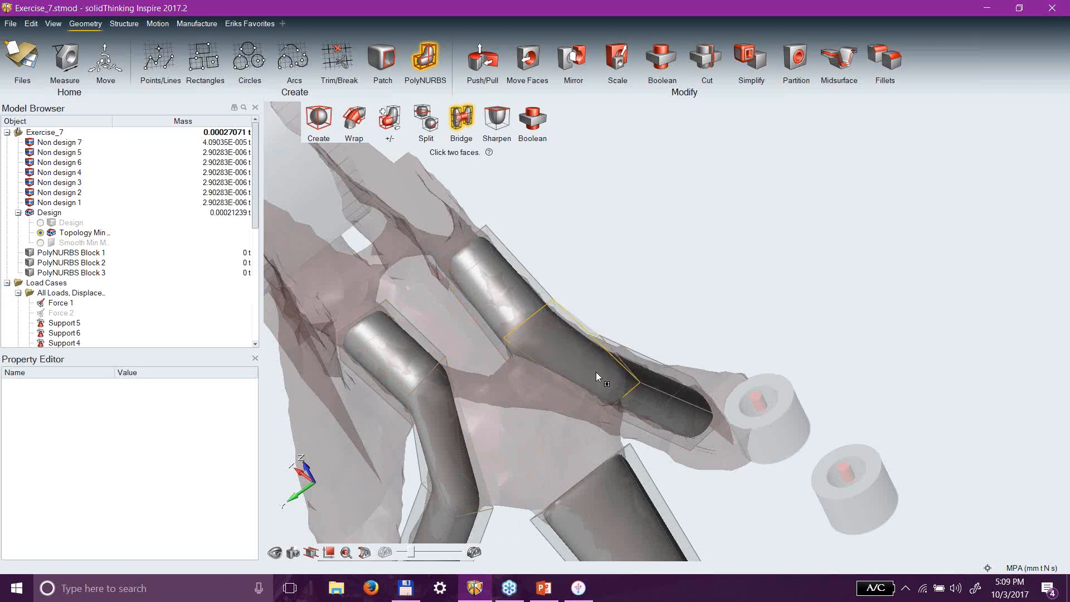
# Bridge the inner facing faces of the two bent PolyNURBS arms to form the central web and exit PolyNURBS editing.
pyautogui.moveTo(542, 431)
pyautogui.mouseDown(button='middle')
pyautogui.moveTo(573, 370)
pyautogui.moveTo(525, 375)
pyautogui.moveTo(539, 430)
pyautogui.mouseUp(button='middle')
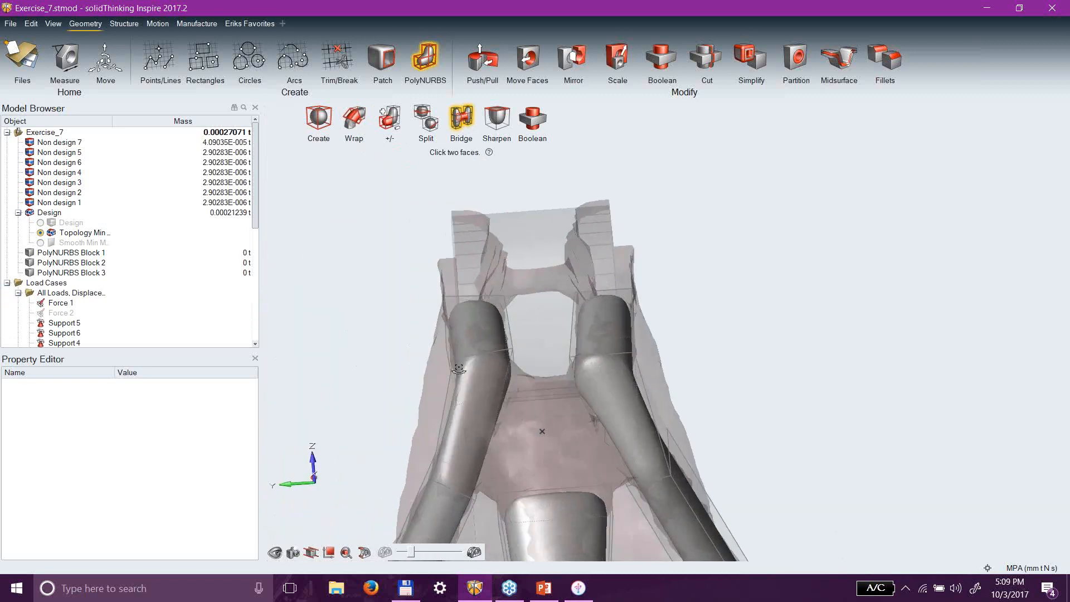
pyautogui.moveTo(503, 417); pyautogui.dragTo(581, 429, button='right')
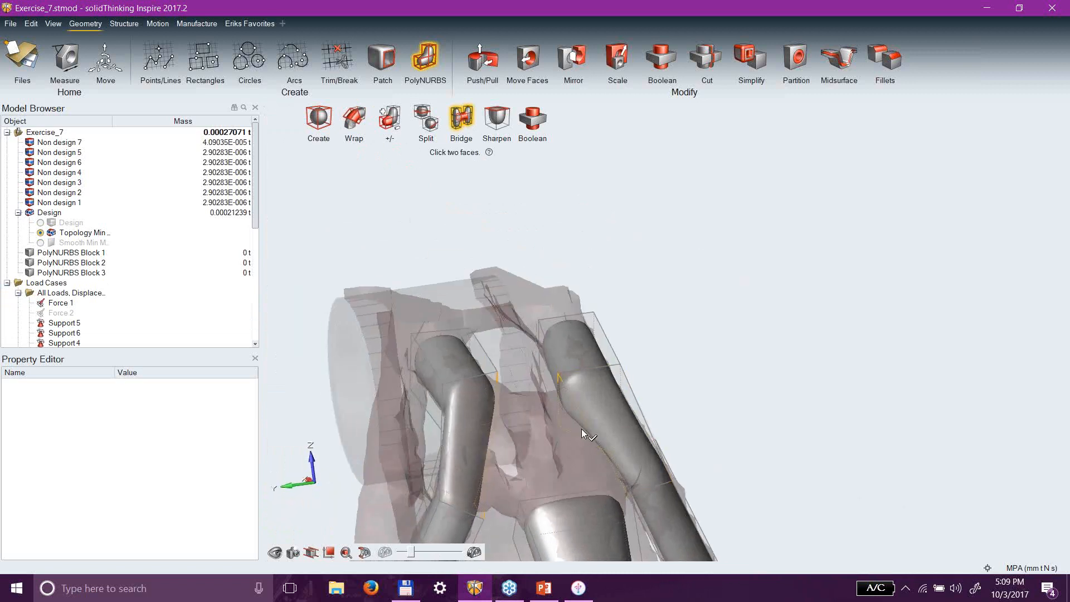
pyautogui.click(582, 430)
pyautogui.moveTo(583, 454)
pyautogui.mouseDown(button='right')
pyautogui.moveTo(565, 522)
pyautogui.moveTo(577, 527)
pyautogui.moveTo(604, 503)
pyautogui.moveTo(577, 488)
pyautogui.mouseUp(button='right')
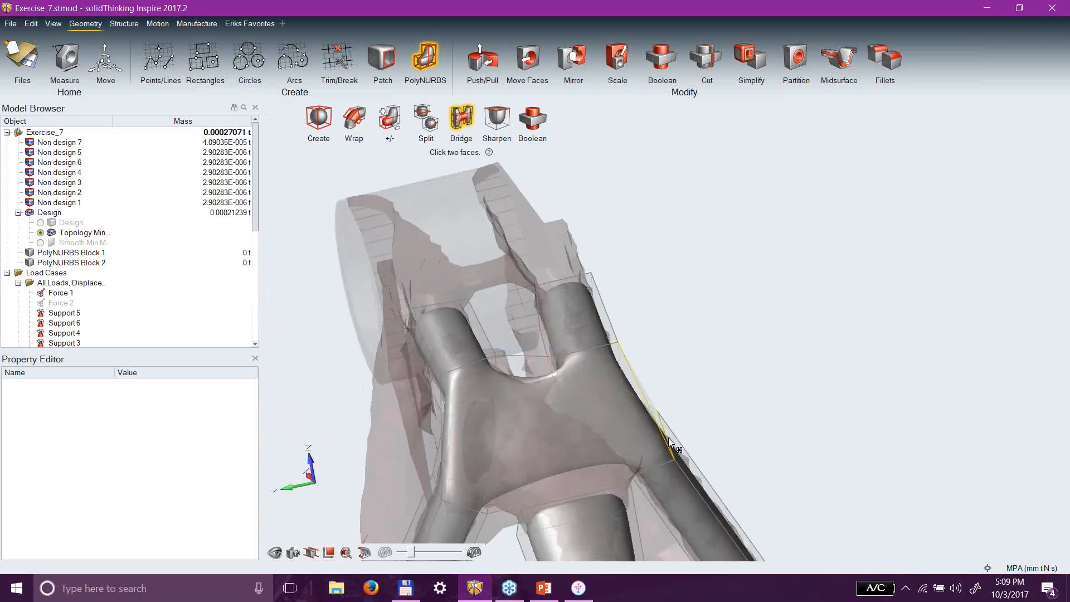
pyautogui.scroll(-3, 731, 375)
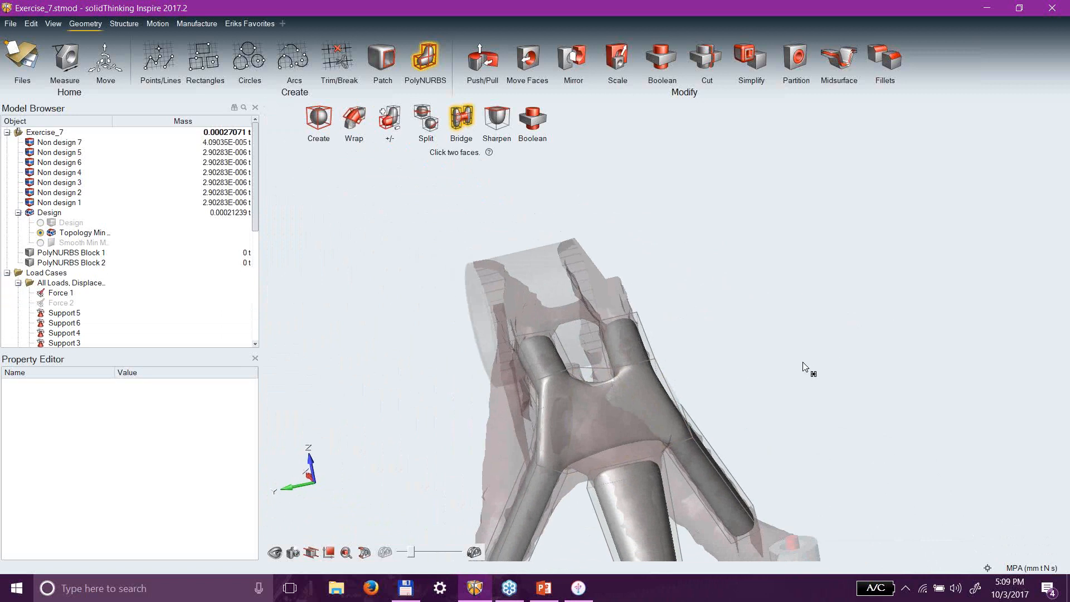
pyautogui.press('Escape')
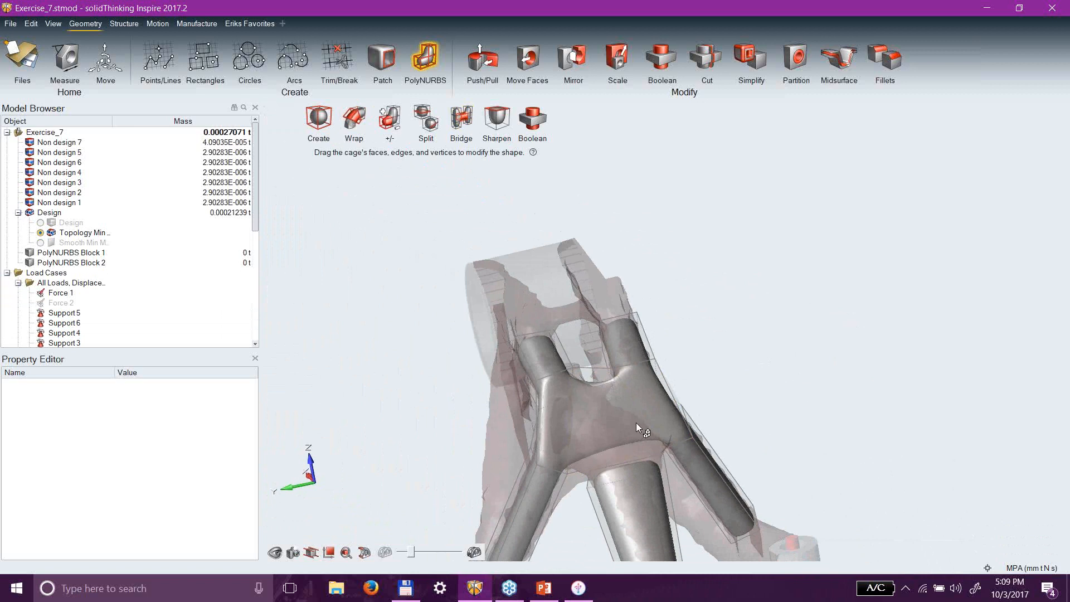
pyautogui.press('Escape')
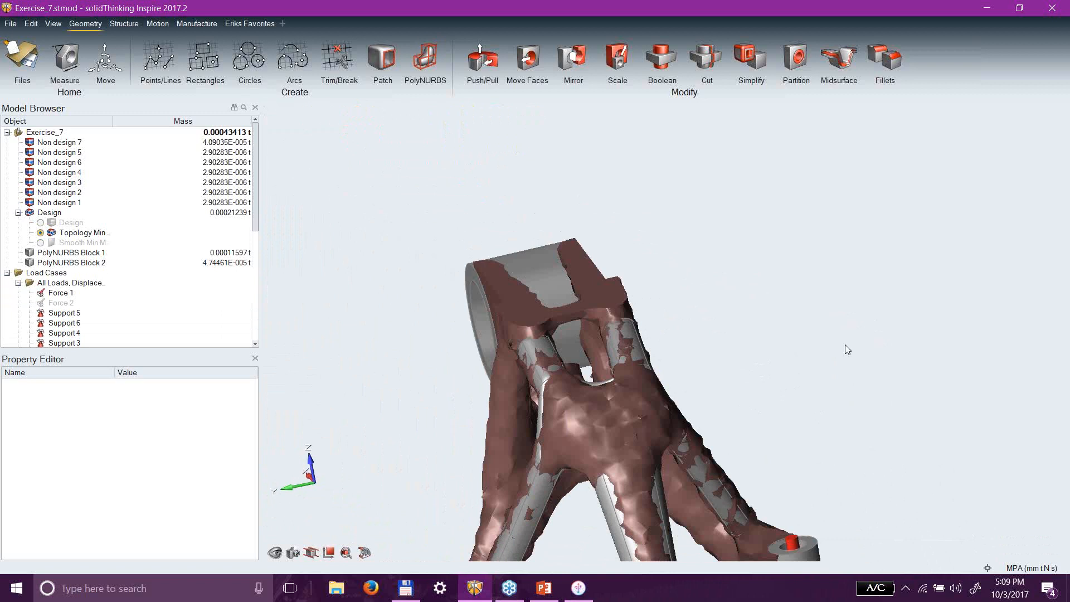
# Examine from several angles how closely the PolyNURBS blocks match the topology result, and switch to PowerPoint.
pyautogui.moveTo(747, 399); pyautogui.dragTo(693, 500, button='right')
pyautogui.scroll(5, 629, 452)
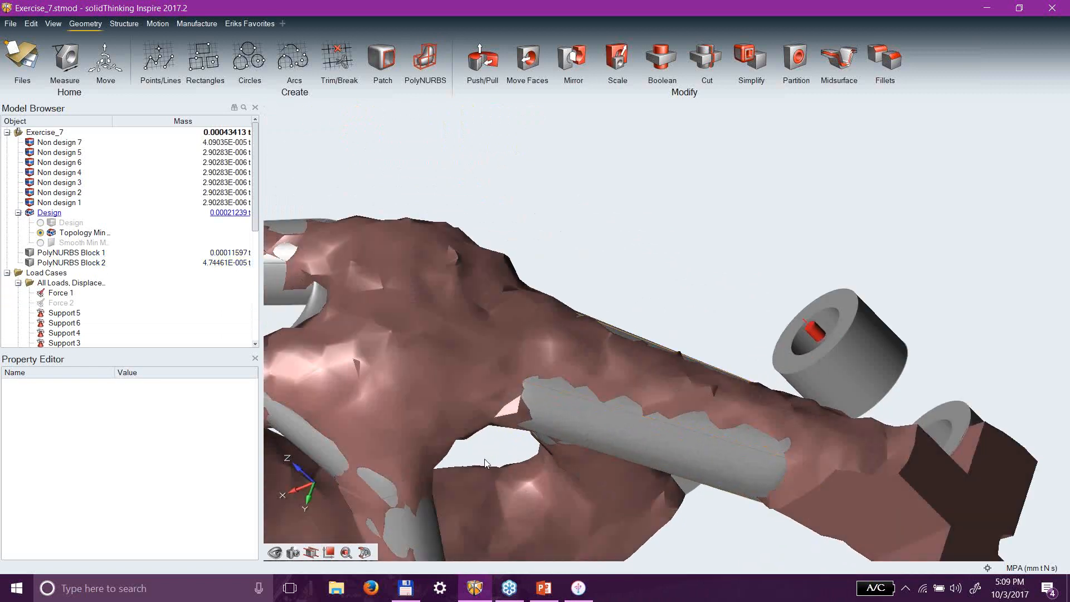
pyautogui.moveTo(479, 452)
pyautogui.mouseDown(button='right')
pyautogui.moveTo(533, 431)
pyautogui.moveTo(513, 435)
pyautogui.mouseUp(button='right')
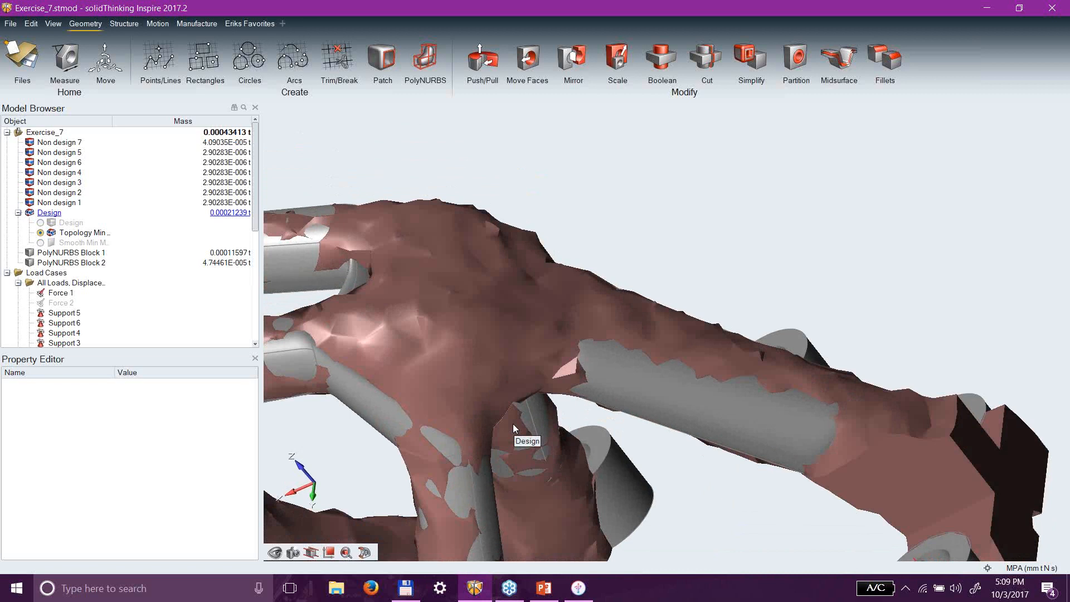
pyautogui.scroll(-5, 640, 489)
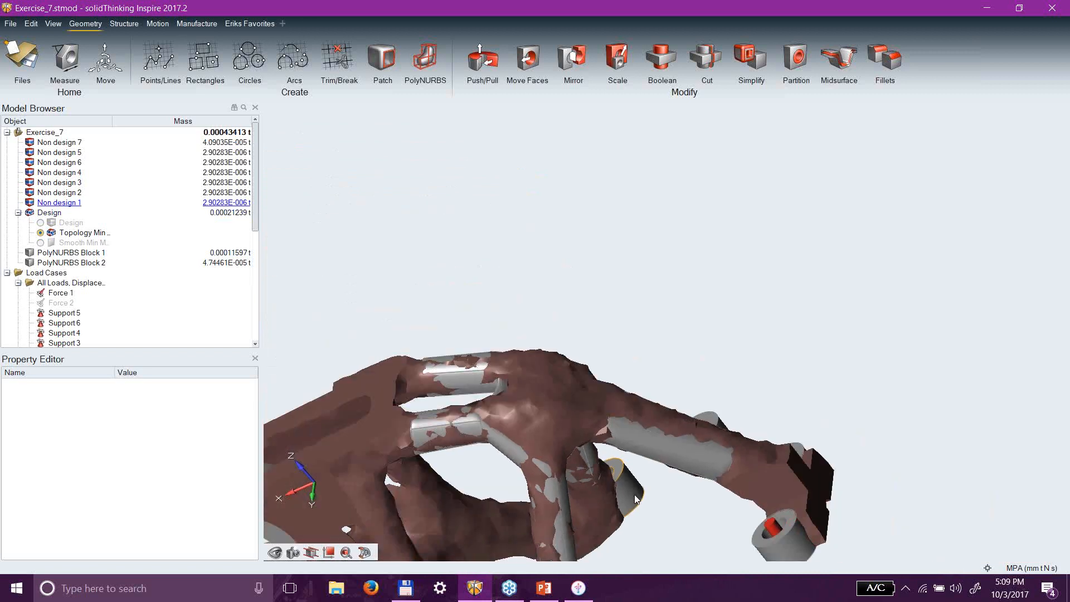
pyautogui.moveTo(751, 417)
pyautogui.mouseDown(button='right')
pyautogui.moveTo(795, 437)
pyautogui.moveTo(646, 488)
pyautogui.moveTo(781, 401)
pyautogui.moveTo(742, 412)
pyautogui.mouseUp(button='right')
pyautogui.click(10, 24)
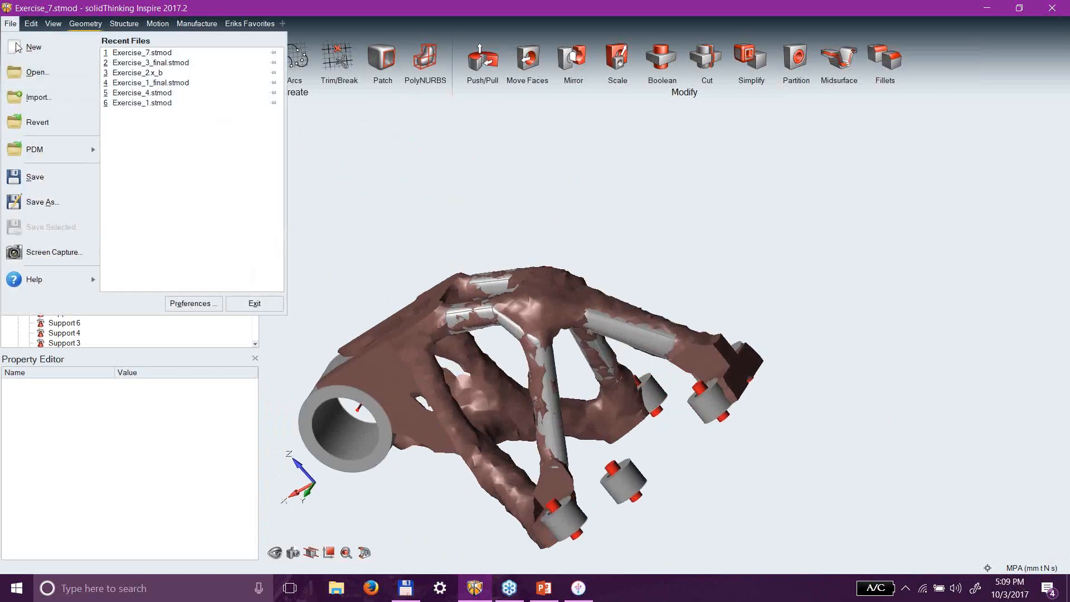
pyautogui.click(543, 587)
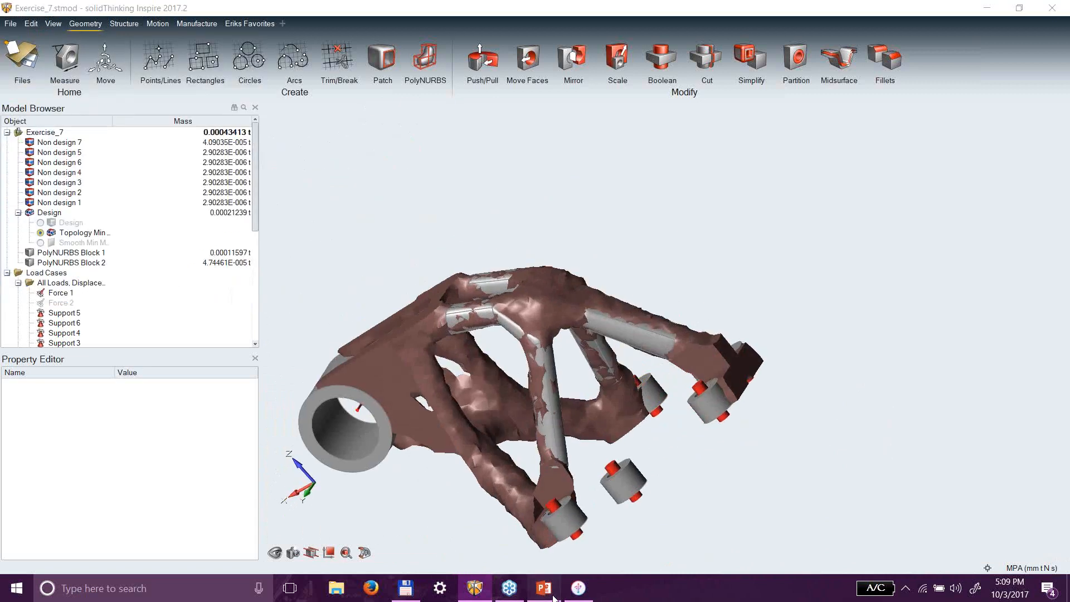
# Find the Chapter 8: PolyNURBS title slide in the training deck and return to Inspire.
pyautogui.click(72, 480)
pyautogui.scroll(-6, 72, 480)
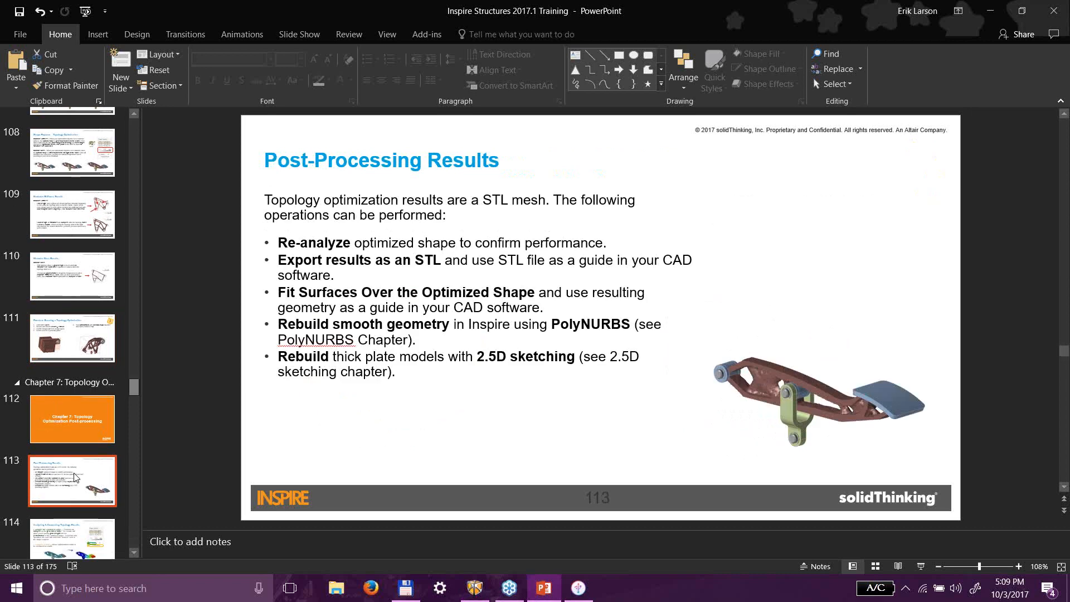
pyautogui.click(84, 245)
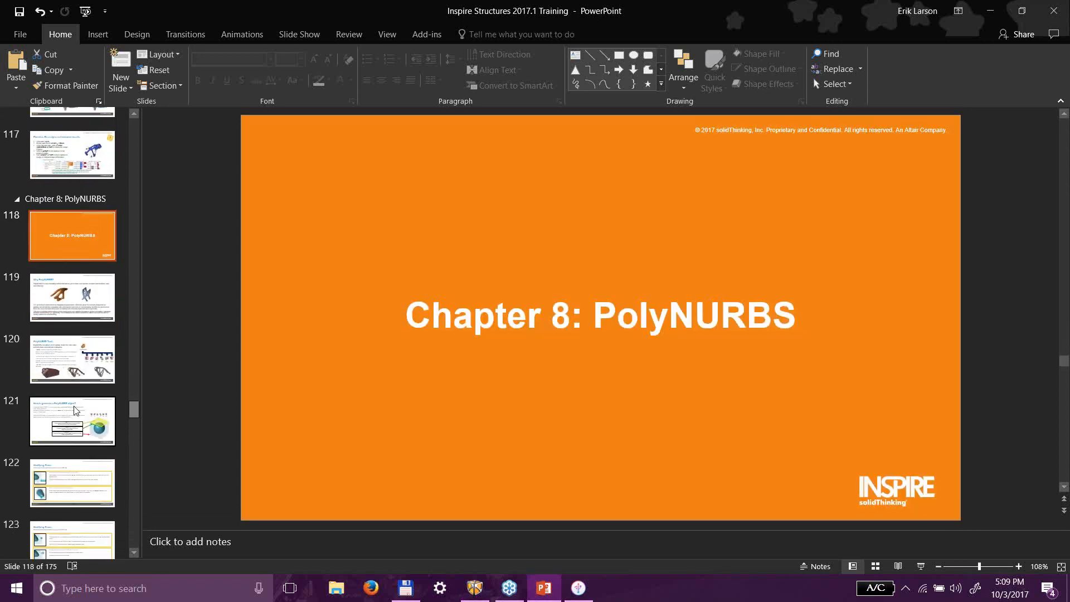
pyautogui.click(990, 11)
# Open the Exercise_8a model from the Models folder.
pyautogui.click(10, 24)
pyautogui.click(16, 47)
pyautogui.click(145, 146)
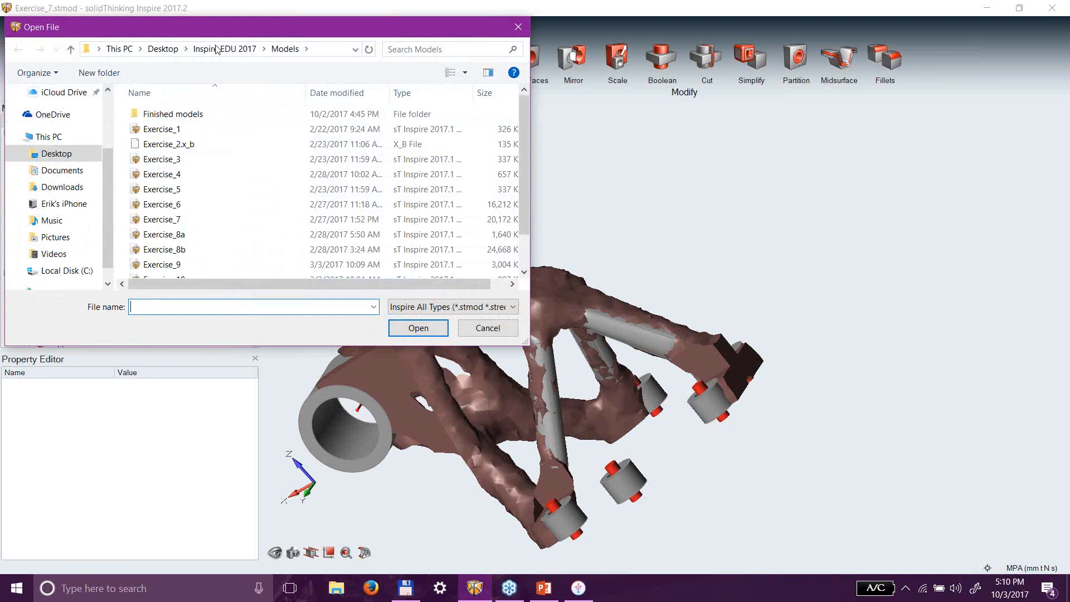
pyautogui.doubleClick(187, 235)
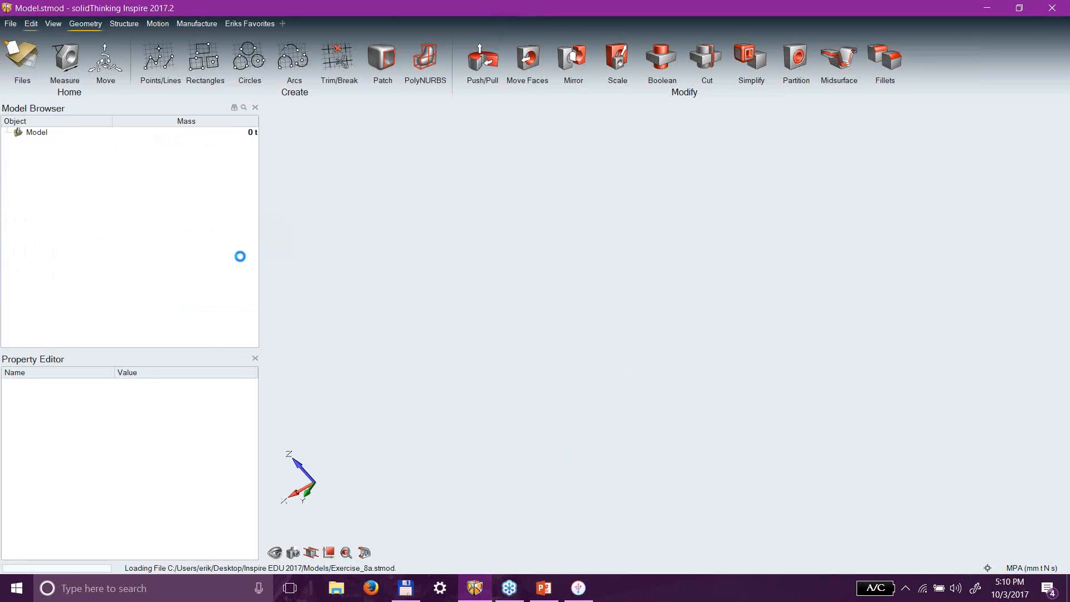
# Wrap a PolyNURBS block around the outer sloping member of the optimized shape.
pyautogui.moveTo(685, 397); pyautogui.dragTo(549, 313, button='right')
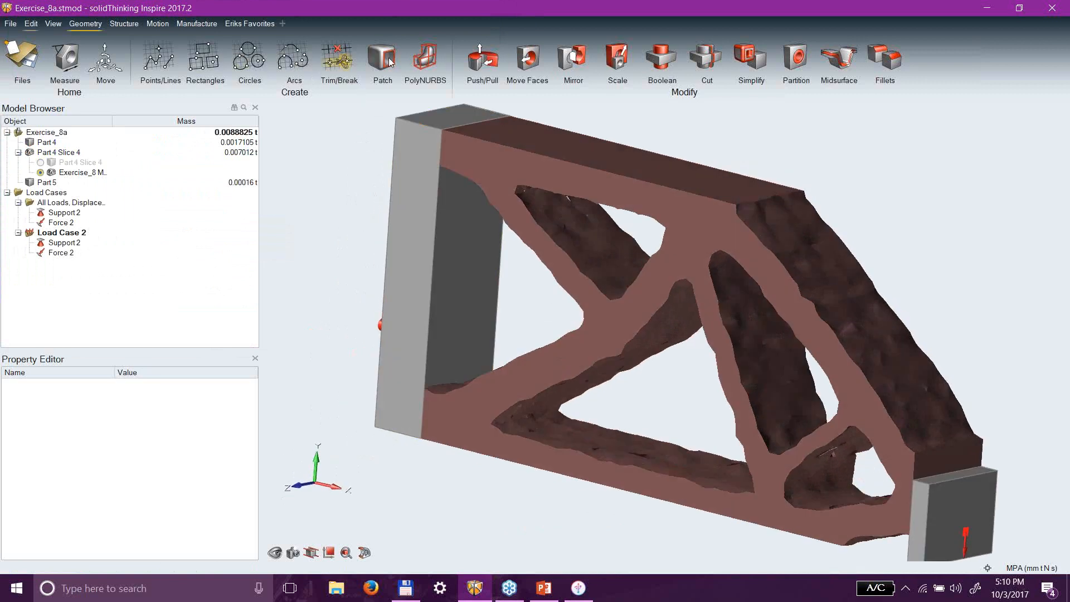
pyautogui.click(425, 57)
pyautogui.click(353, 119)
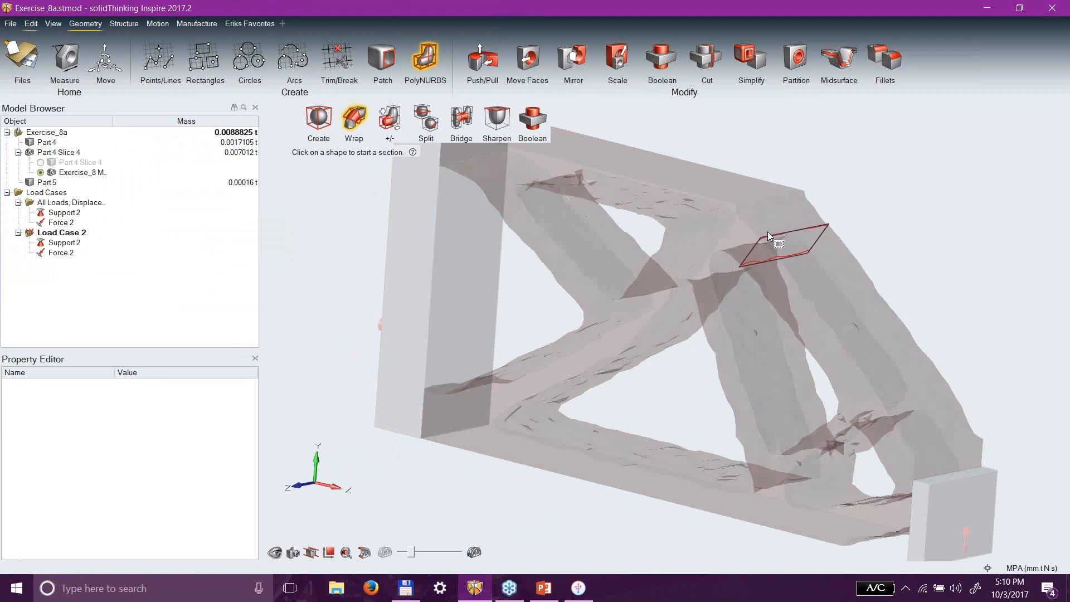
pyautogui.click(765, 230)
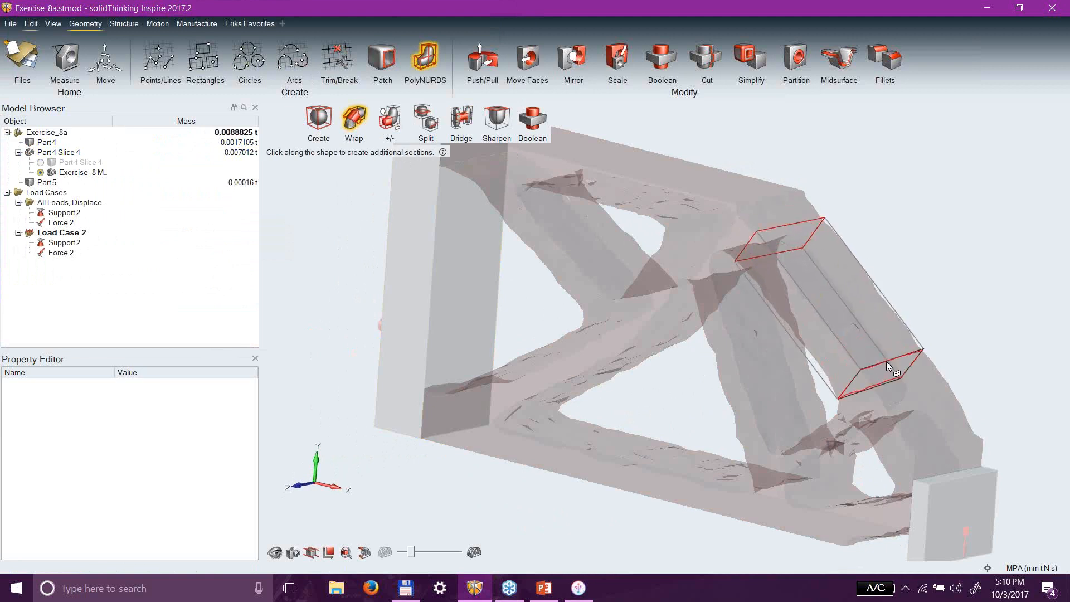
pyautogui.doubleClick(885, 363)
# Wrap separate PolyNURBS blocks around the three diagonal members that meet at the inner joint beside the mounting plate.
pyautogui.moveTo(630, 385); pyautogui.dragTo(735, 362, button='middle')
pyautogui.click(703, 262)
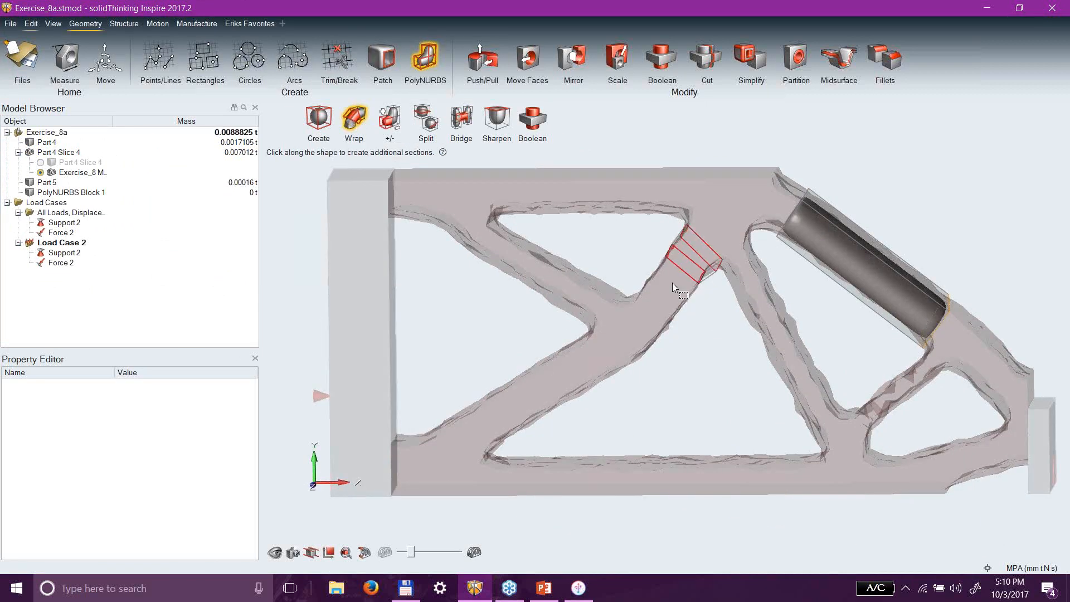
pyautogui.doubleClick(646, 302)
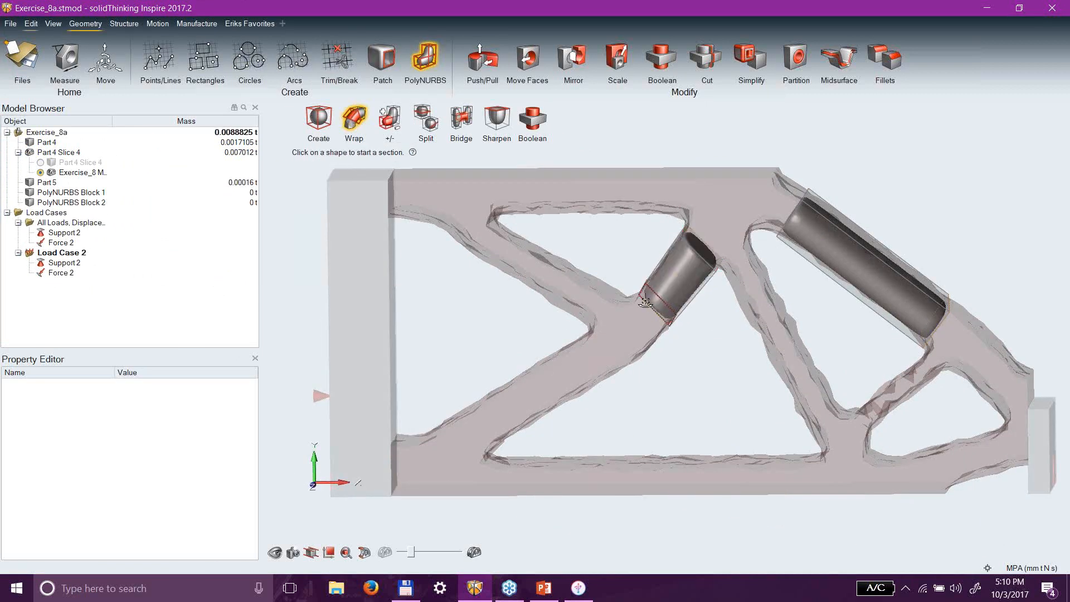
pyautogui.click(599, 354)
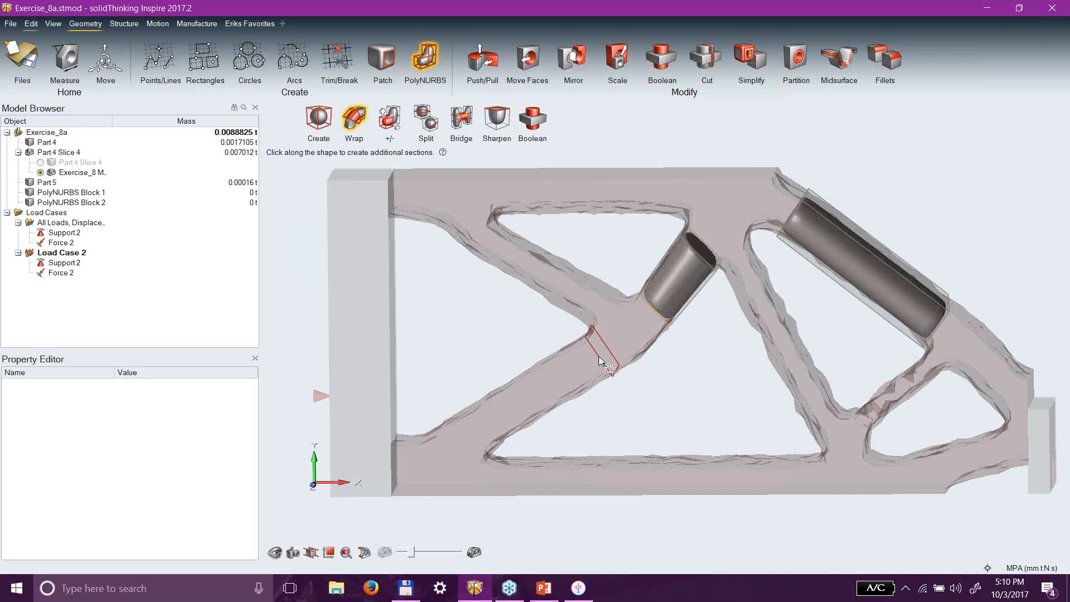
pyautogui.doubleClick(473, 409)
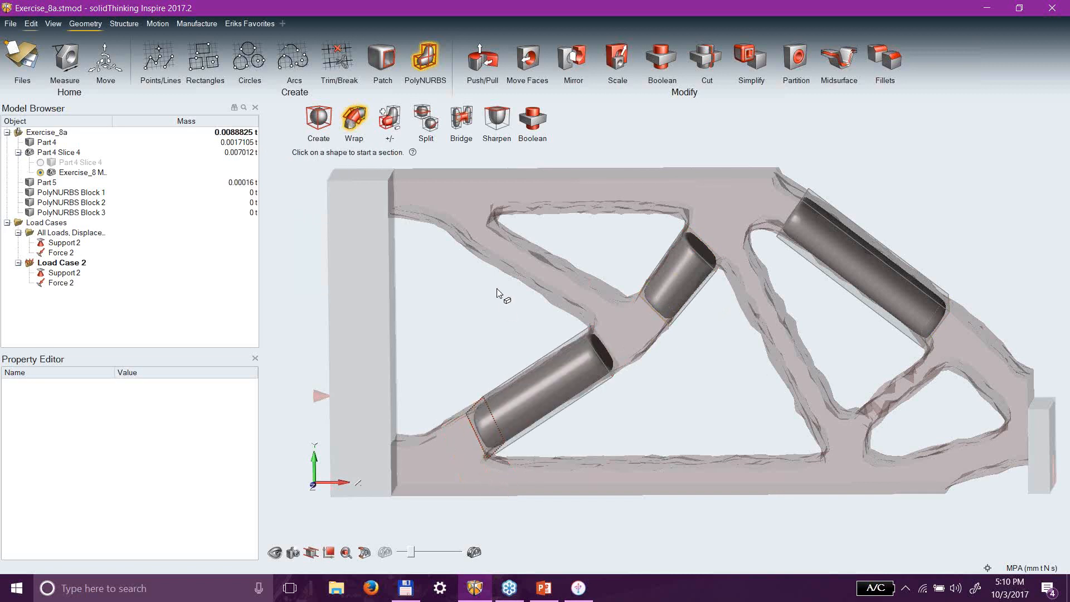
pyautogui.click(480, 238)
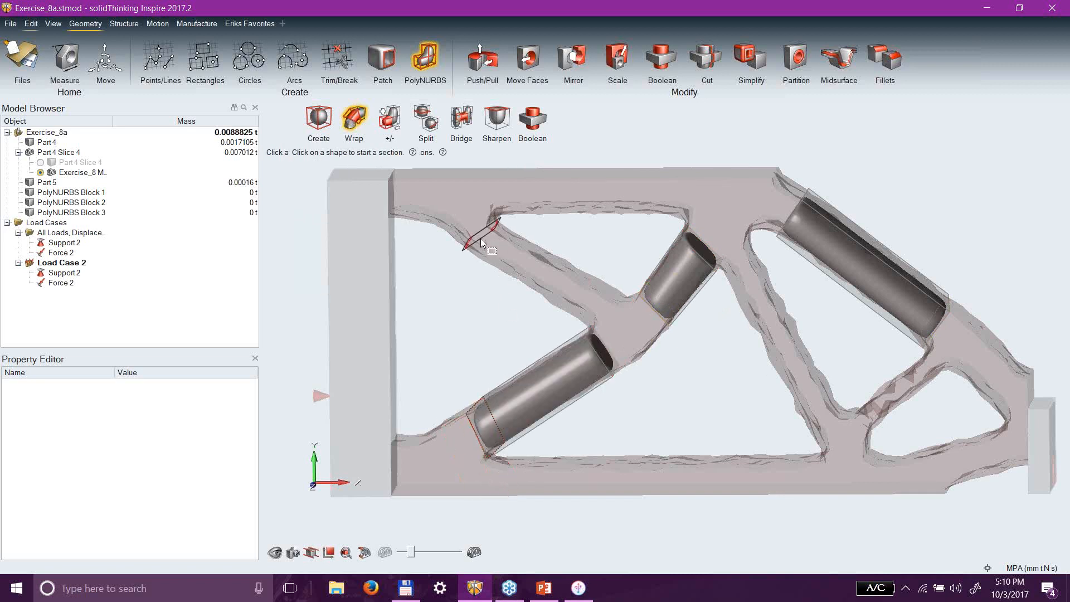
pyautogui.doubleClick(594, 297)
# Bridge the facing end faces of the two in-line diagonal PolyNURBS blocks across the inner joint.
pyautogui.click(456, 118)
pyautogui.scroll(2, 633, 371)
pyautogui.scroll(3, 634, 371)
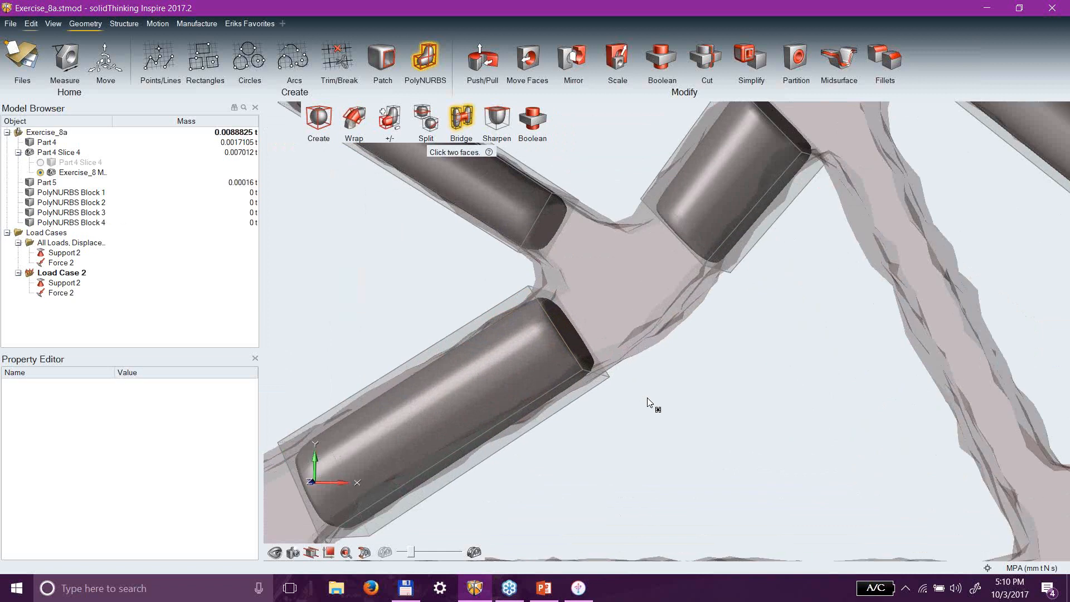
pyautogui.moveTo(674, 323); pyautogui.dragTo(702, 313, button='middle')
pyautogui.click(720, 251)
pyautogui.moveTo(818, 232); pyautogui.dragTo(822, 333, button='middle')
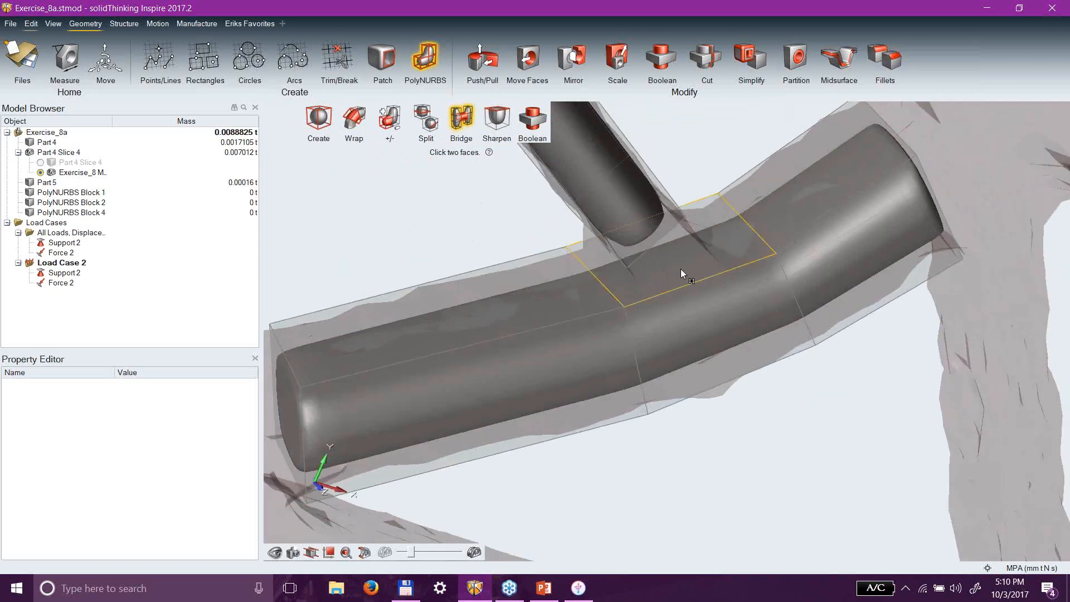
# Bridge the third diagonal block's end face to the facing surface of the joined diagonal and finish bridging.
pyautogui.click(674, 252)
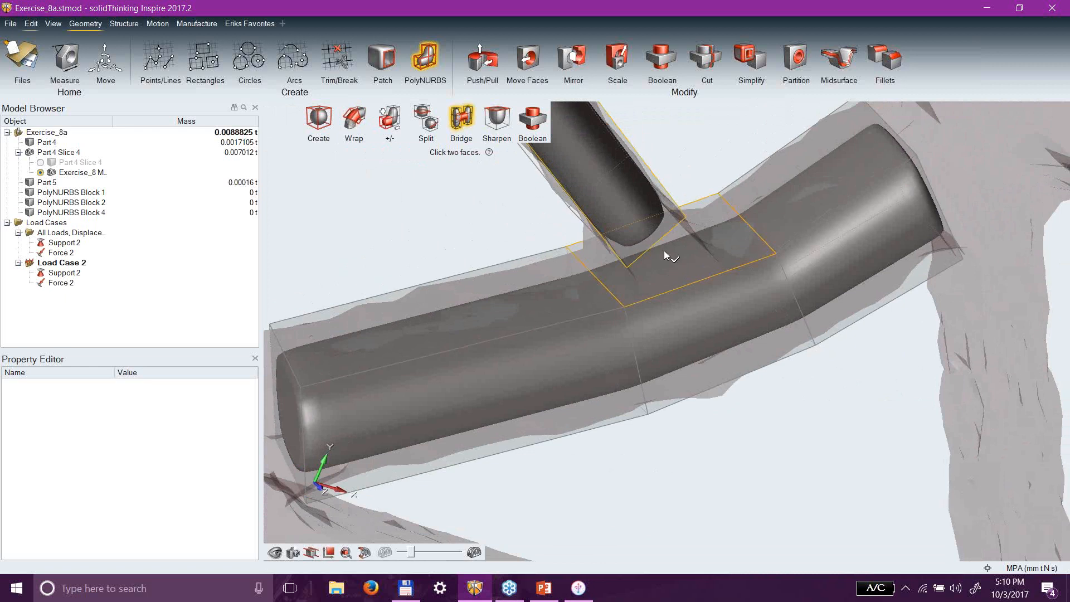
pyautogui.moveTo(671, 256); pyautogui.dragTo(691, 197, button='middle')
pyautogui.click(655, 254)
pyautogui.moveTo(655, 254); pyautogui.dragTo(626, 322, button='middle')
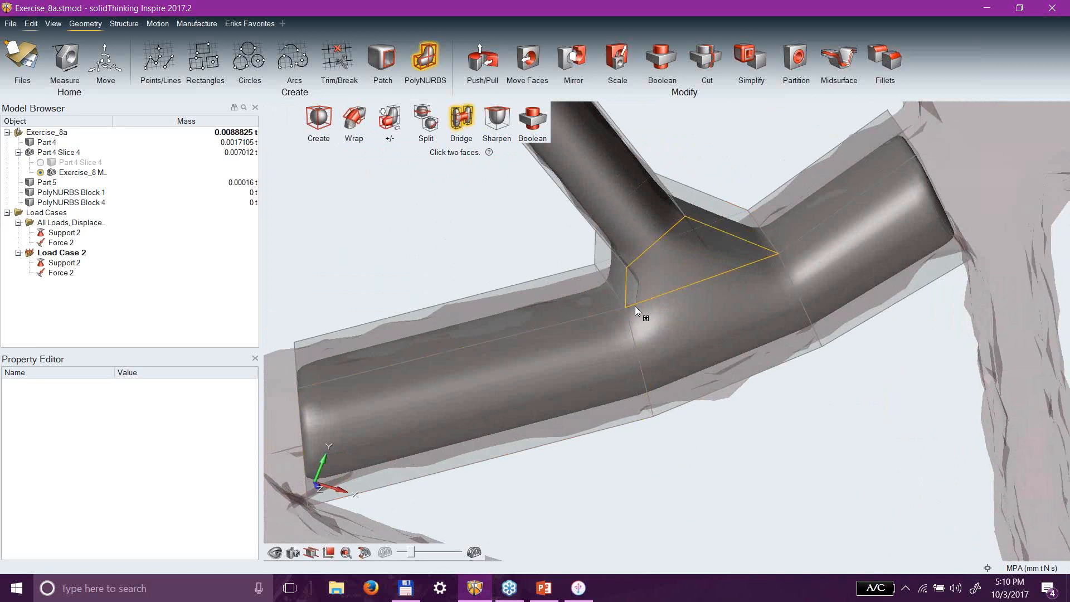
pyautogui.rightClick(813, 432)
pyautogui.rightClick(813, 432)
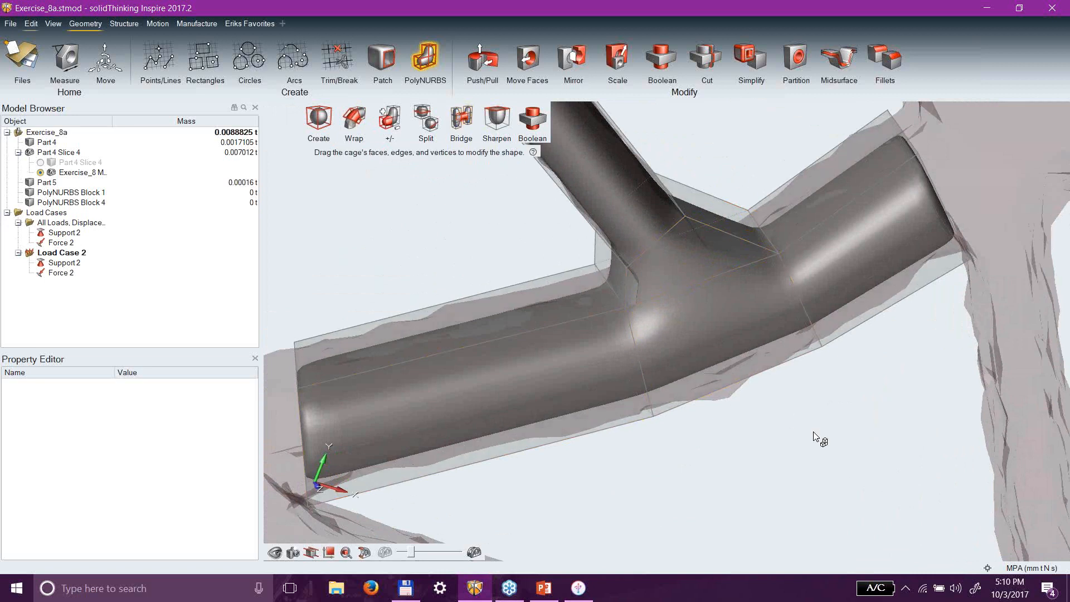
# Sharpen the edge loop around one side face of the bridged diagonal block to high sharpening.
pyautogui.click(500, 115)
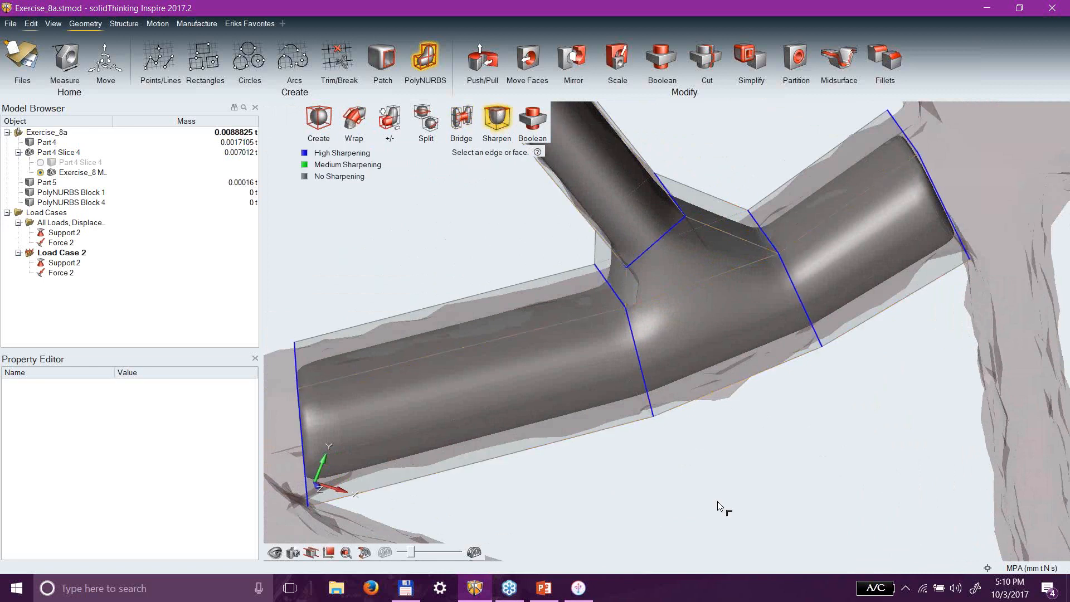
pyautogui.moveTo(619, 449); pyautogui.dragTo(708, 443, button='middle')
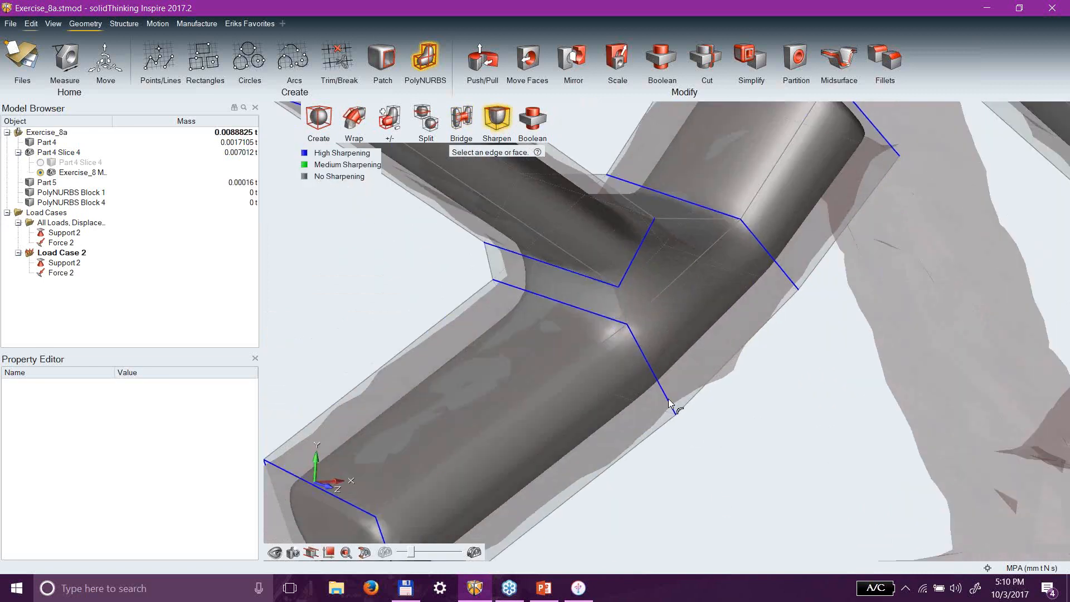
pyautogui.click(610, 381)
pyautogui.moveTo(552, 390); pyautogui.dragTo(583, 393, button='middle')
pyautogui.click(583, 390)
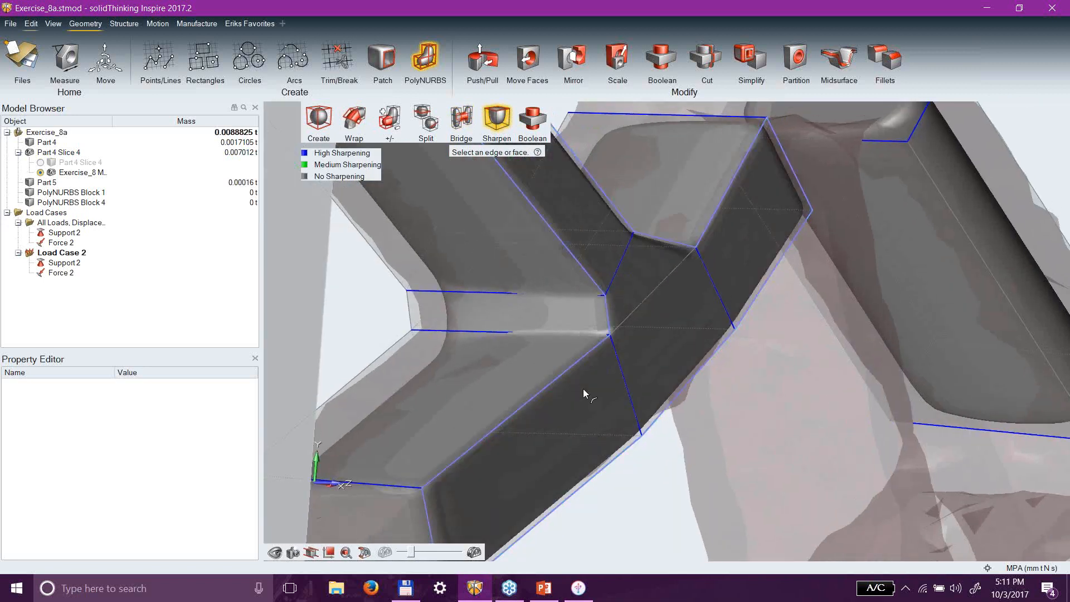
pyautogui.click(575, 388)
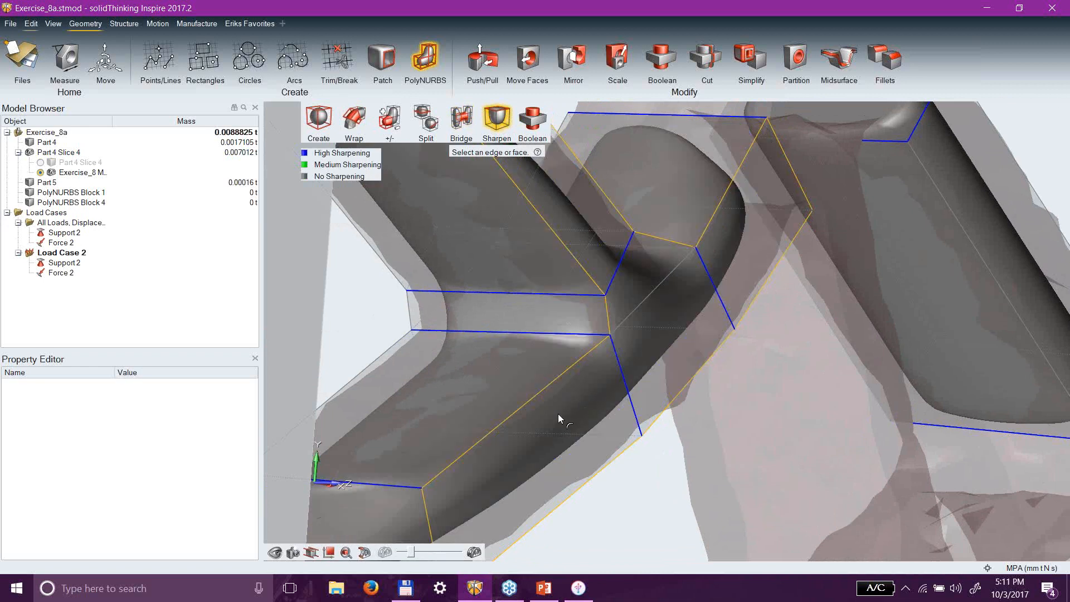
pyautogui.click(561, 398)
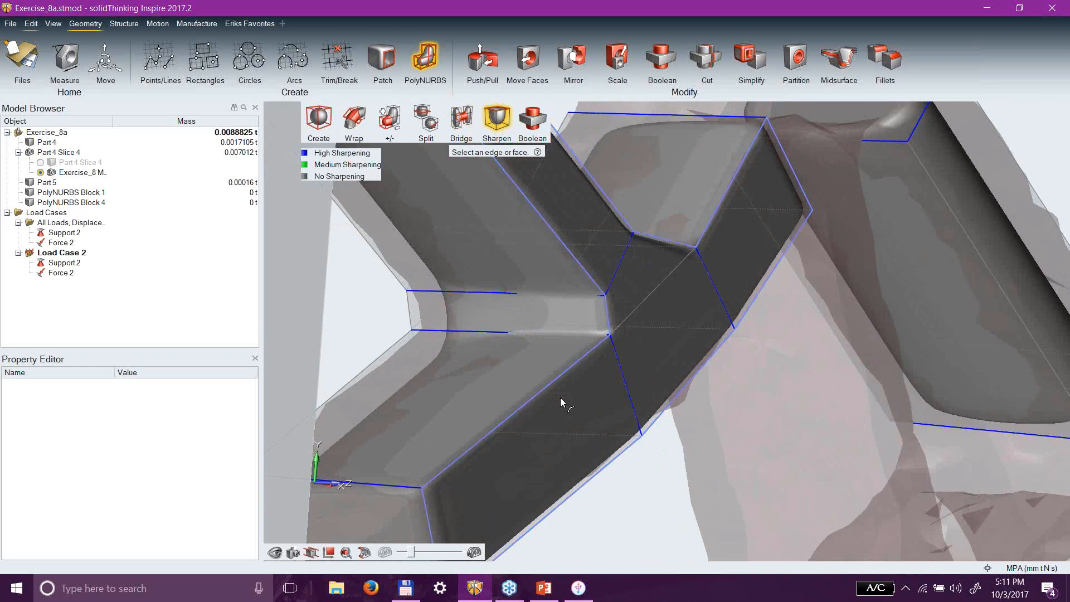
# Sharpen the edge loop around the opposite side face of the bridged diagonal block and finish sharpening.
pyautogui.moveTo(589, 392); pyautogui.dragTo(836, 374, button='middle')
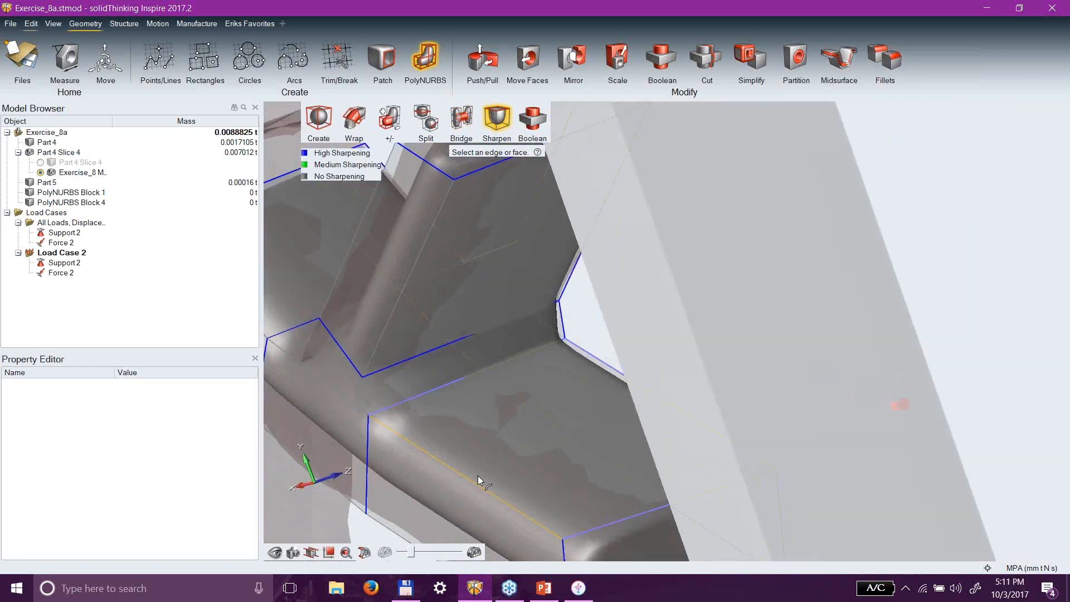
pyautogui.click(452, 482)
pyautogui.click(435, 484)
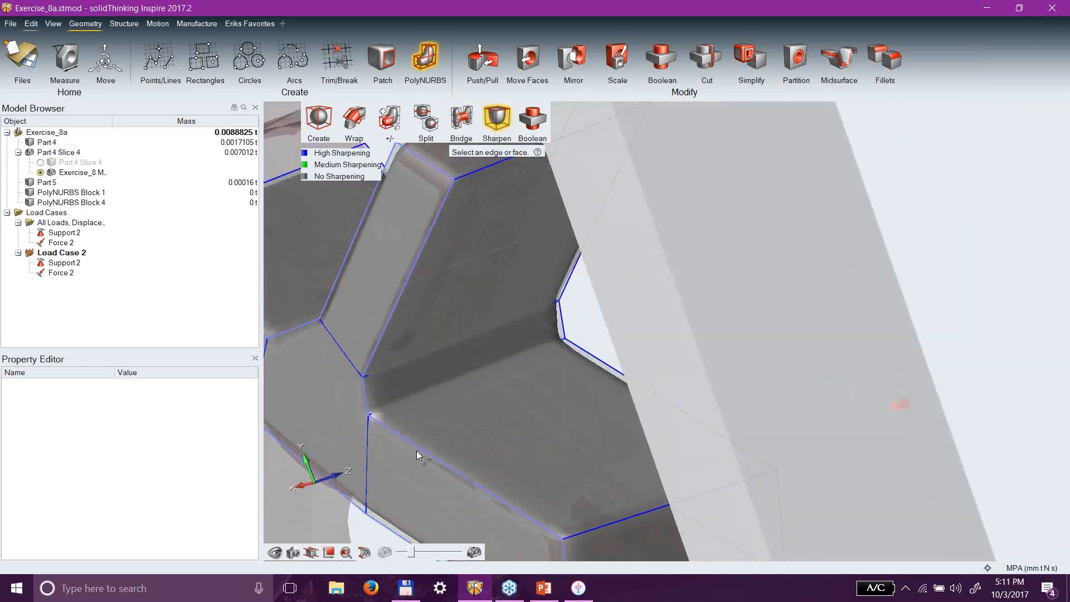
pyautogui.moveTo(433, 480); pyautogui.dragTo(490, 355, button='middle')
pyautogui.scroll(-5, 493, 357)
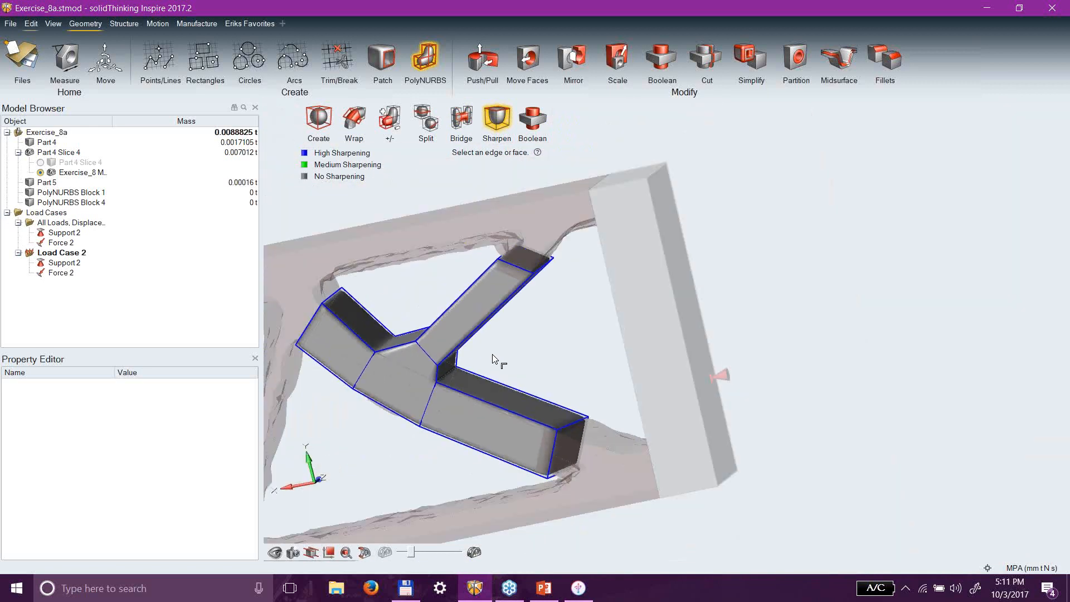
pyautogui.rightClick(765, 277)
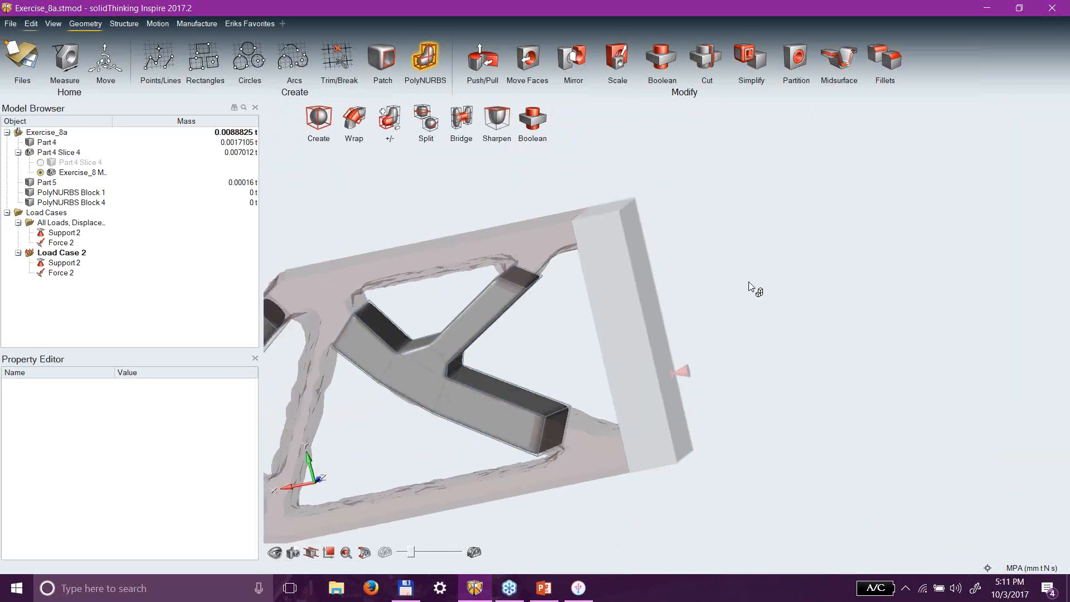
# Wrap a long PolyNURBS block along the horizontal upper member and a short one beside the mounting plate.
pyautogui.click(388, 116)
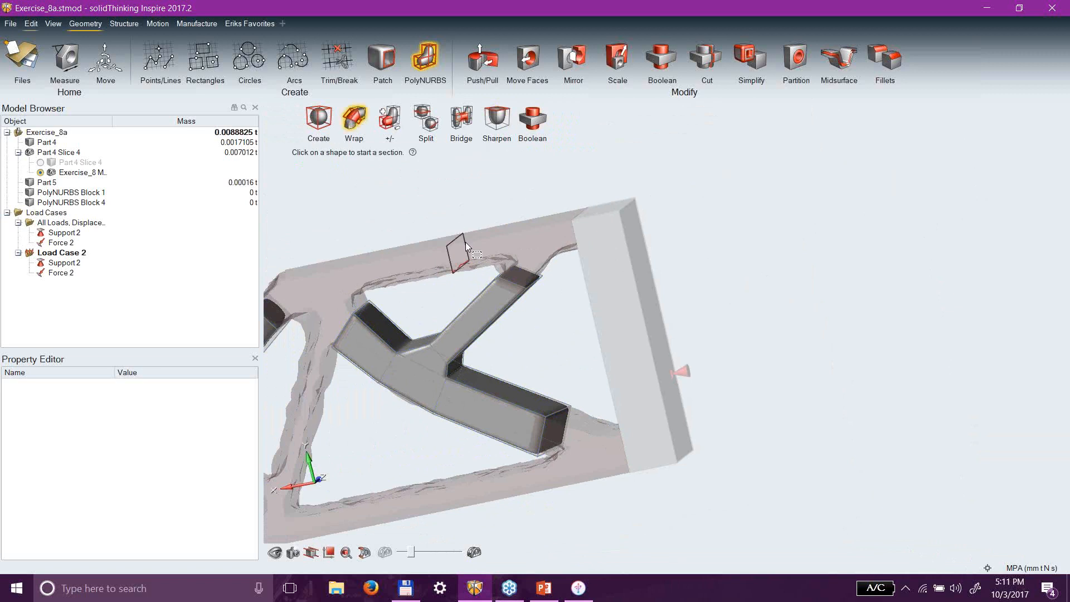
pyautogui.click(479, 243)
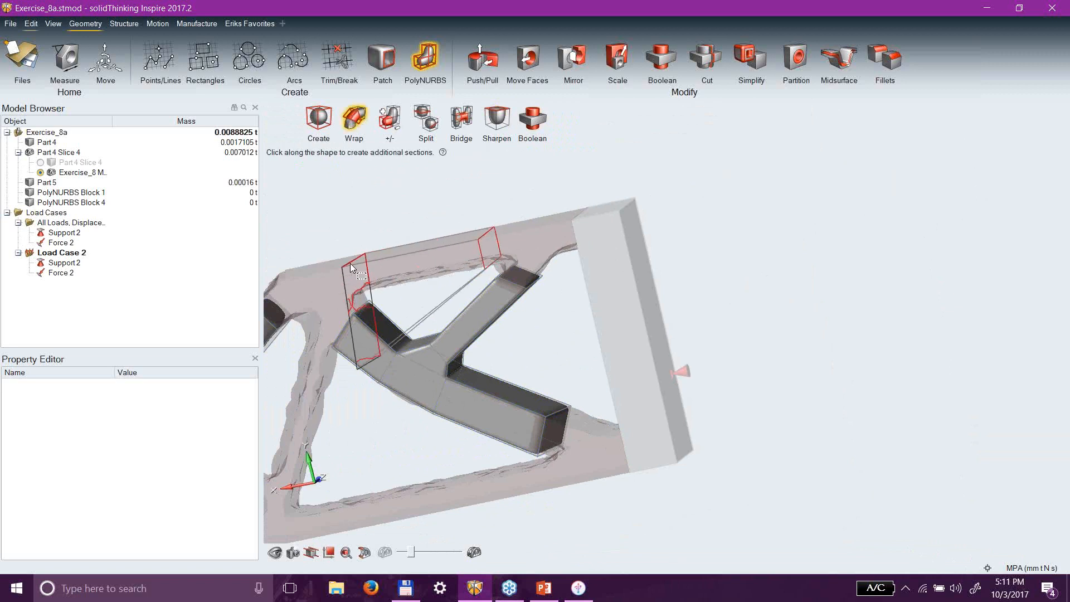
pyautogui.doubleClick(359, 262)
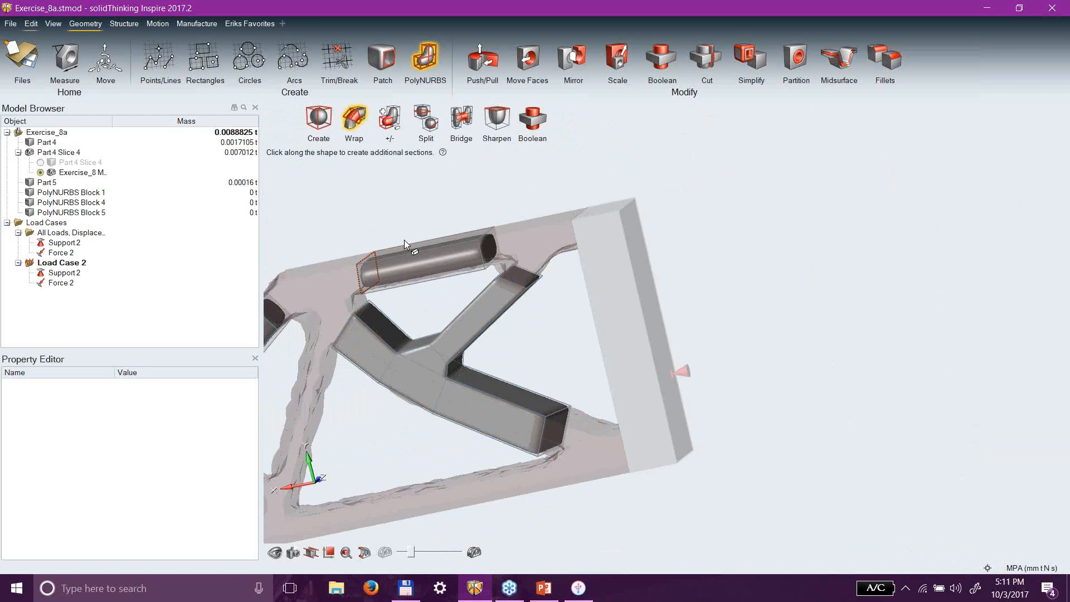
pyautogui.moveTo(523, 278); pyautogui.dragTo(613, 280, button='middle')
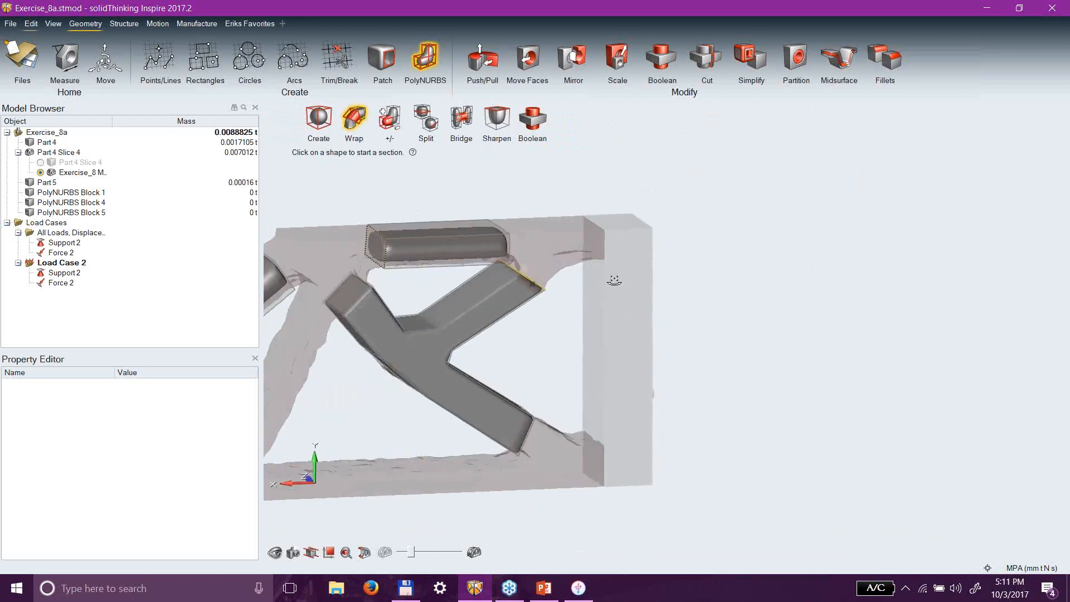
pyautogui.click(560, 243)
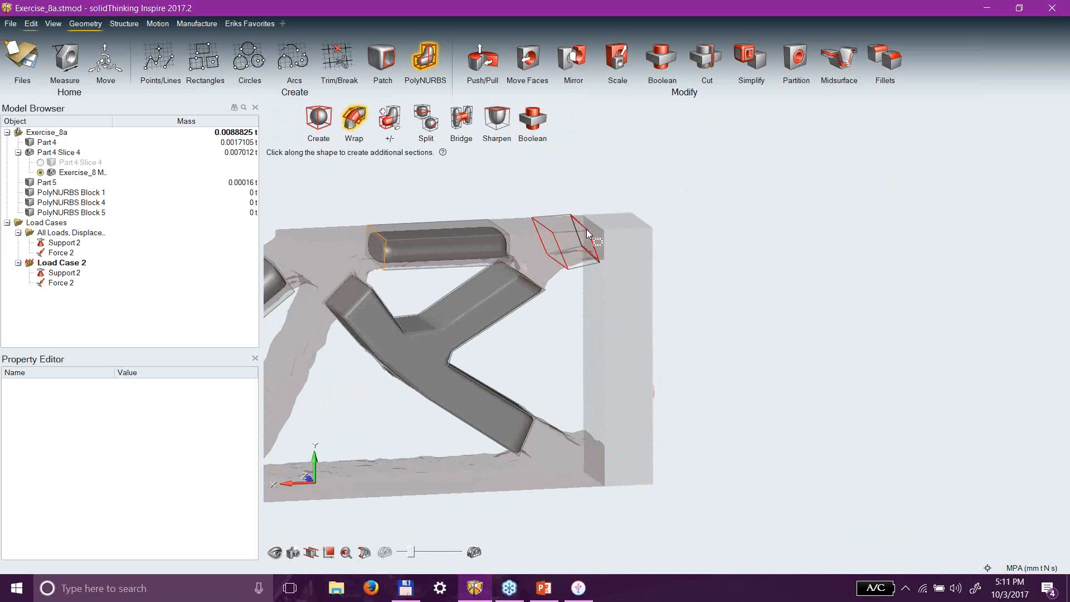
pyautogui.click(586, 229)
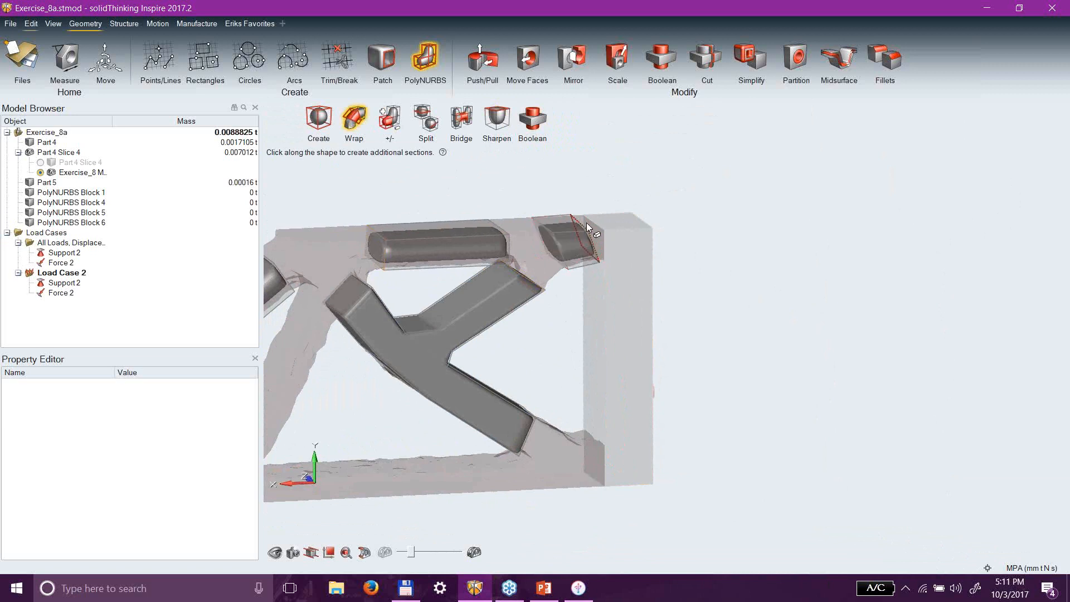
# Bridge the long upper block, the short block by the mounting plate and the diagonal's end into one joint.
pyautogui.click(461, 123)
pyautogui.moveTo(637, 299); pyautogui.dragTo(564, 301, button='middle')
pyautogui.scroll(5, 533, 283)
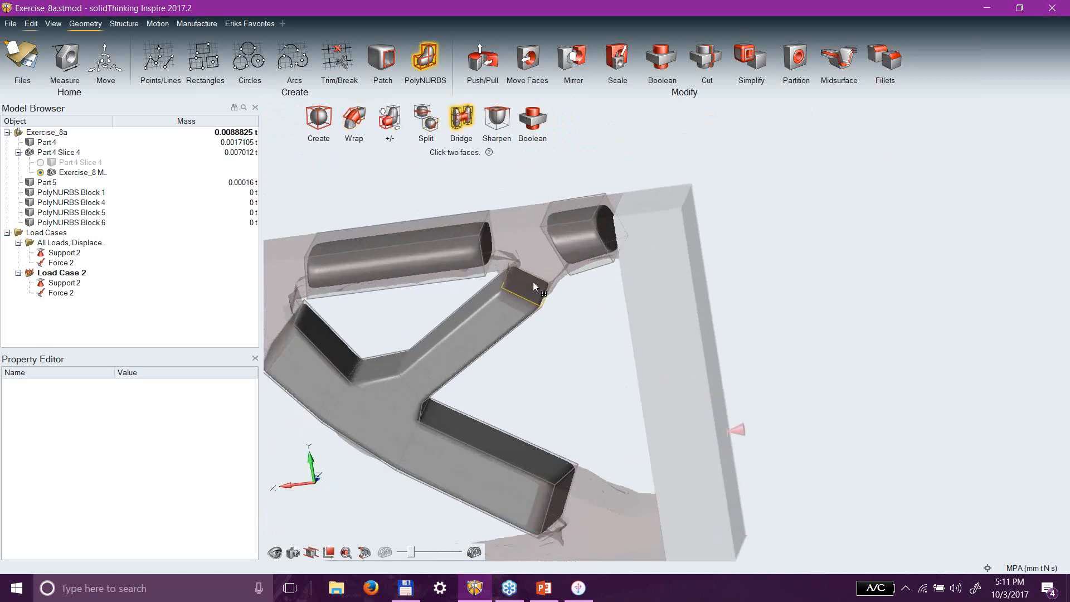
pyautogui.click(524, 275)
pyautogui.moveTo(507, 275); pyautogui.dragTo(506, 247, button='middle')
pyautogui.click(550, 259)
pyautogui.click(494, 246)
pyautogui.click(483, 234)
pyautogui.moveTo(437, 256); pyautogui.dragTo(509, 232, button='middle')
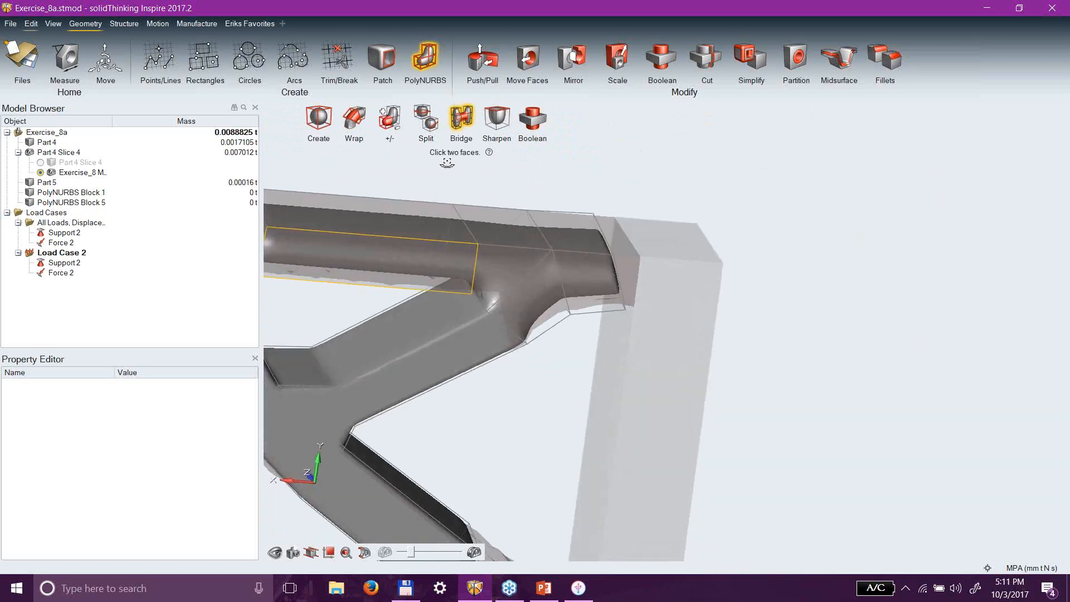
# Sharpen the edge loop around the side face of the joined upper and diagonal blocks and finish editing the PolyNURBS.
pyautogui.click(499, 124)
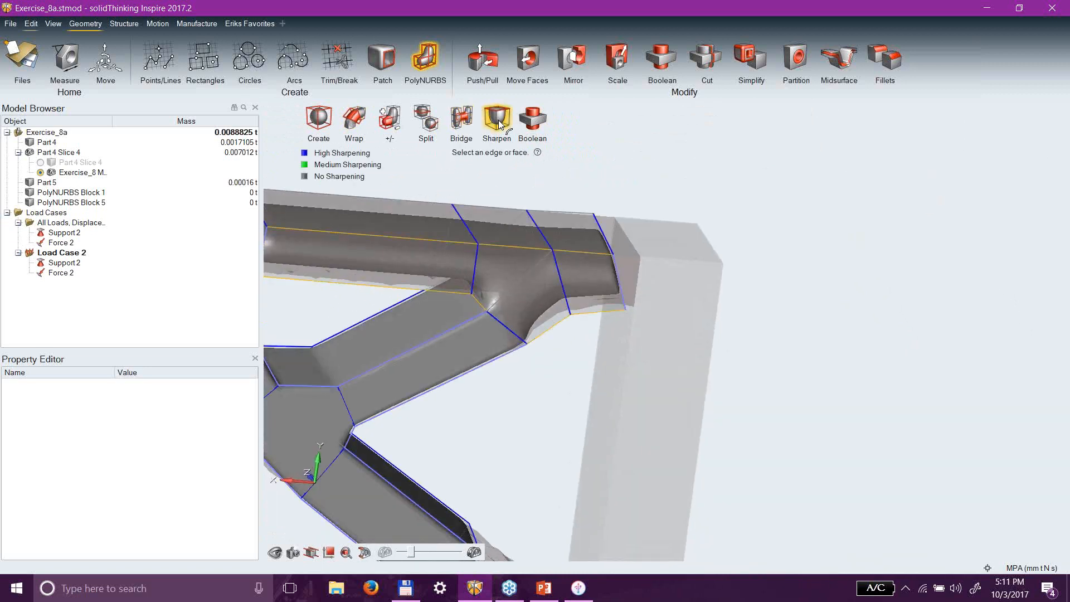
pyautogui.click(424, 252)
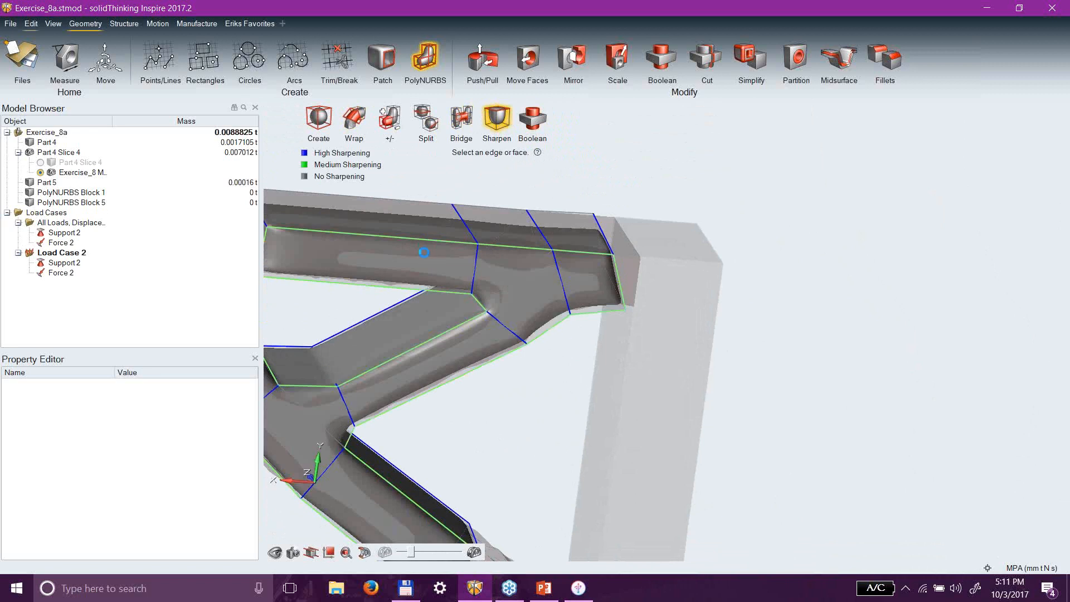
pyautogui.moveTo(533, 327); pyautogui.dragTo(557, 382, button='right')
pyautogui.rightClick(735, 302)
pyautogui.rightClick(736, 302)
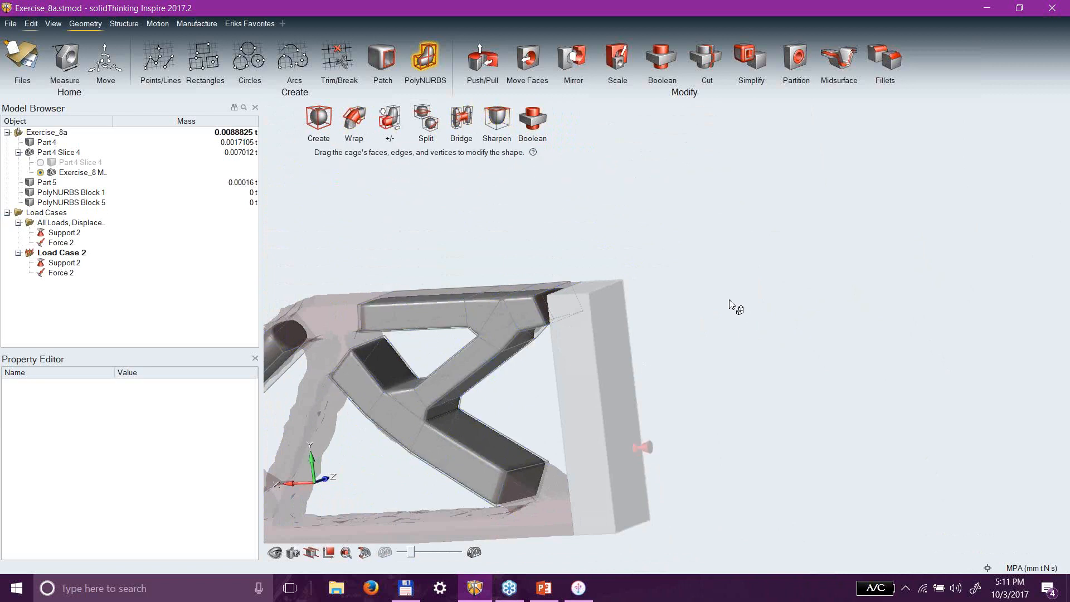
pyautogui.rightClick(724, 301)
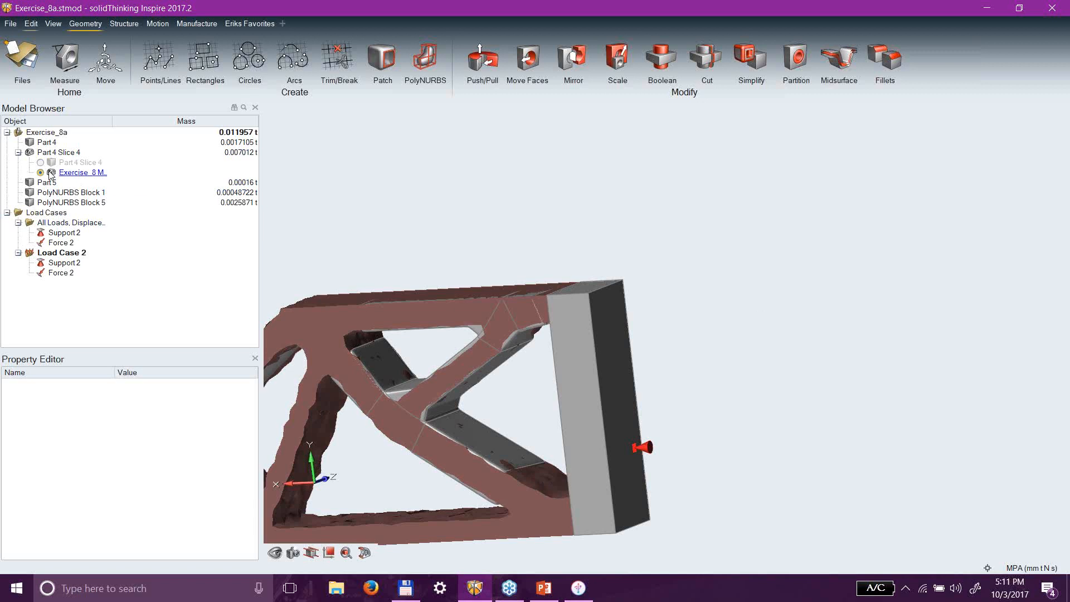
pyautogui.click(33, 184)
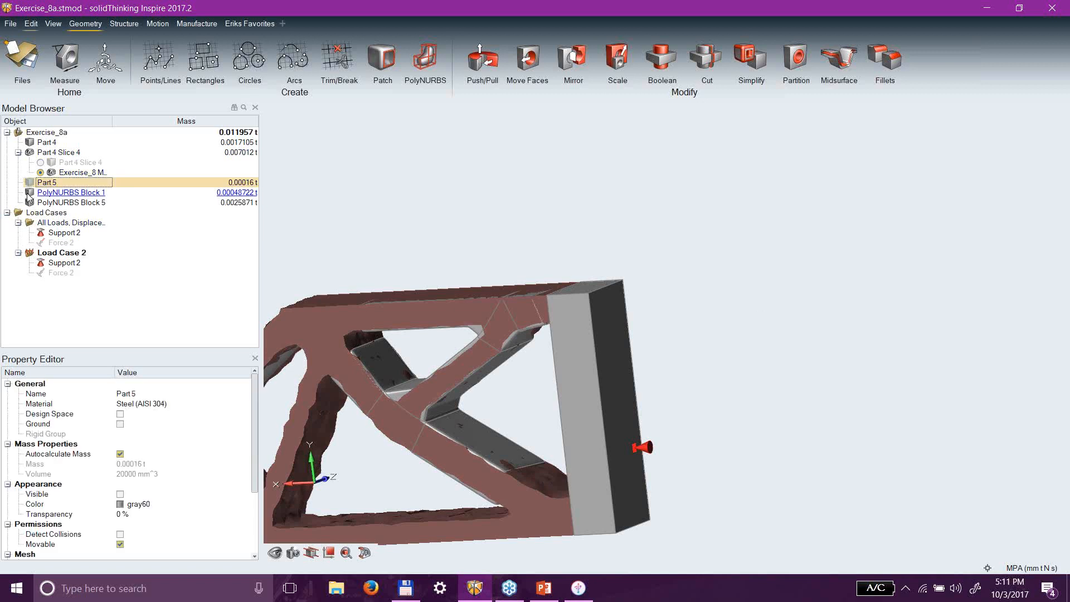
pyautogui.click(29, 193)
pyautogui.click(29, 204)
pyautogui.click(29, 194)
pyautogui.click(29, 184)
# Hide Part 4 and Part 4 Slice 4 to isolate the PolyNURBS geometry and inspect its shape.
pyautogui.click(28, 141)
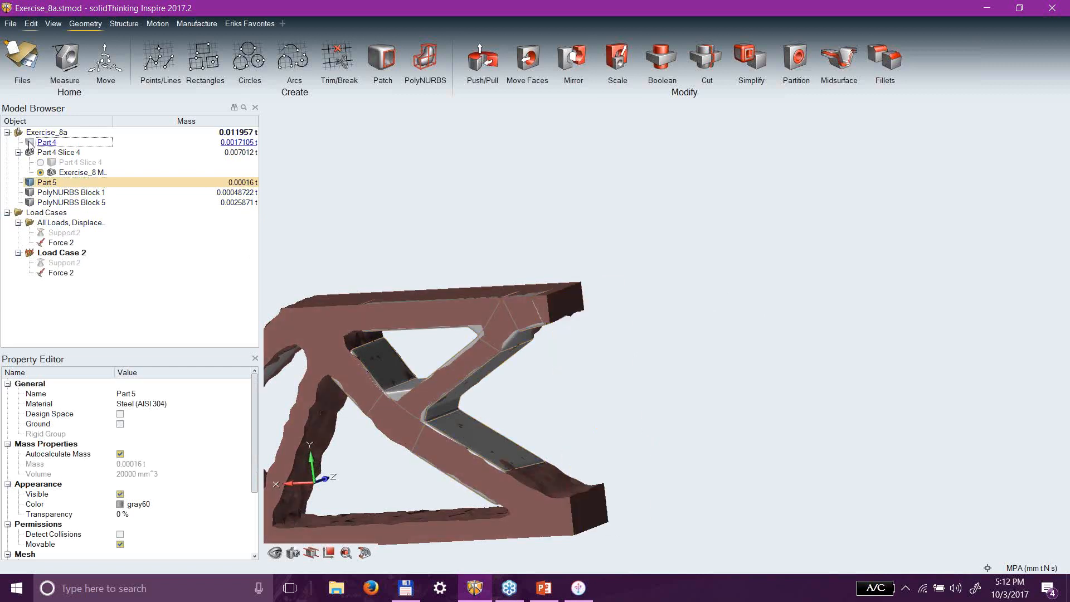
pyautogui.click(28, 153)
pyautogui.moveTo(519, 362); pyautogui.dragTo(766, 332, button='right')
pyautogui.moveTo(766, 333); pyautogui.dragTo(608, 356, button='middle')
pyautogui.scroll(1, 498, 388)
pyautogui.scroll(1, 495, 383)
pyautogui.moveTo(407, 257)
pyautogui.mouseDown(button='middle')
pyautogui.moveTo(693, 344)
pyautogui.moveTo(757, 337)
pyautogui.mouseUp(button='middle')
pyautogui.moveTo(757, 337); pyautogui.dragTo(386, 242, button='right')
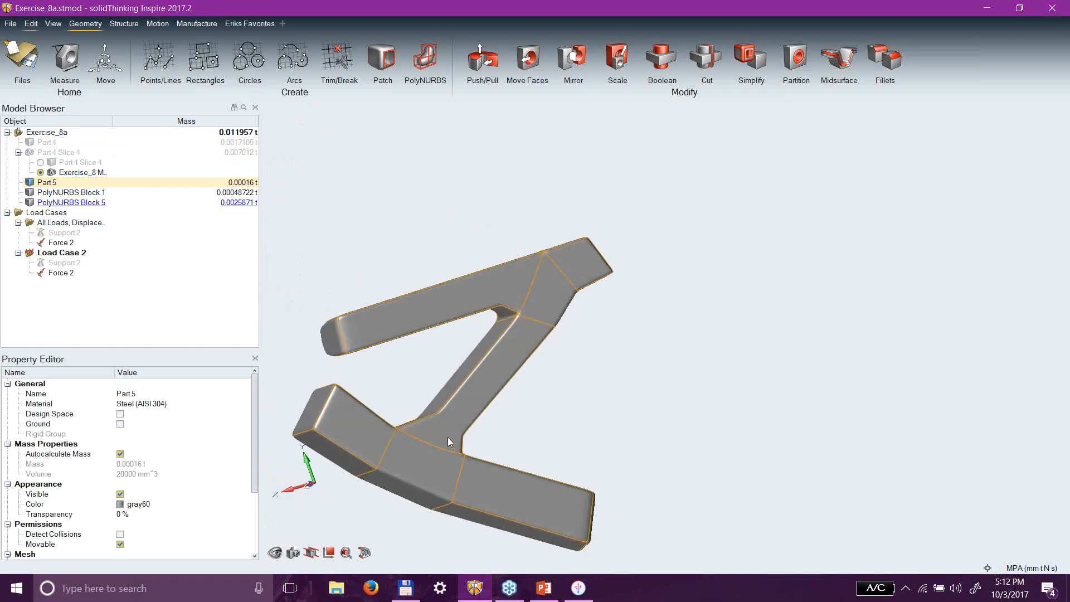
# Review the file formats offered for saving the Exercise_8a model under another type, and leave without saving.
pyautogui.click(11, 23)
pyautogui.click(29, 203)
pyautogui.click(158, 293)
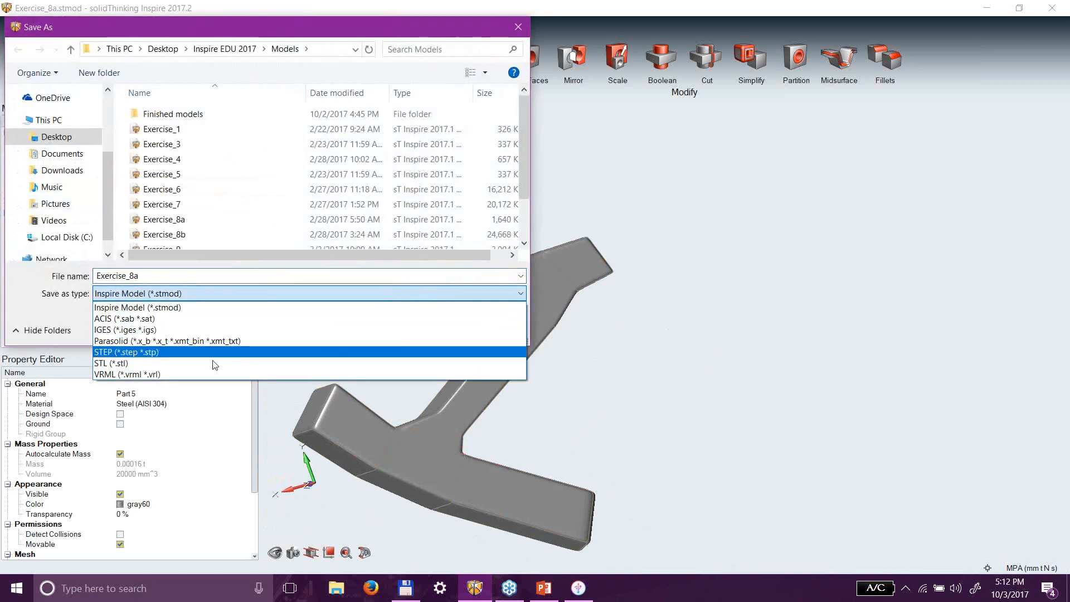
pyautogui.click(517, 29)
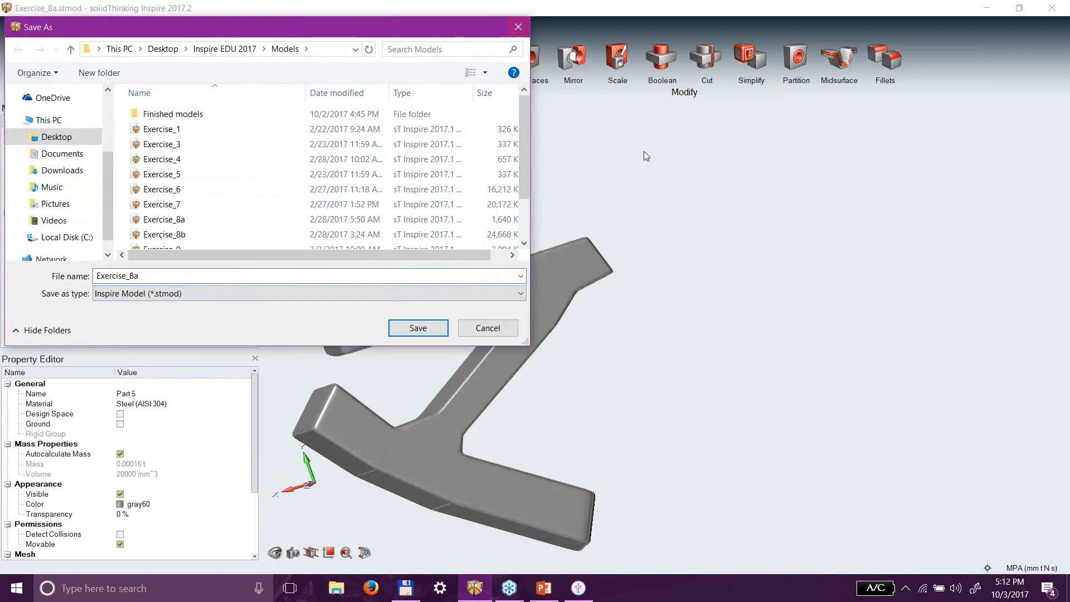
pyautogui.click(517, 29)
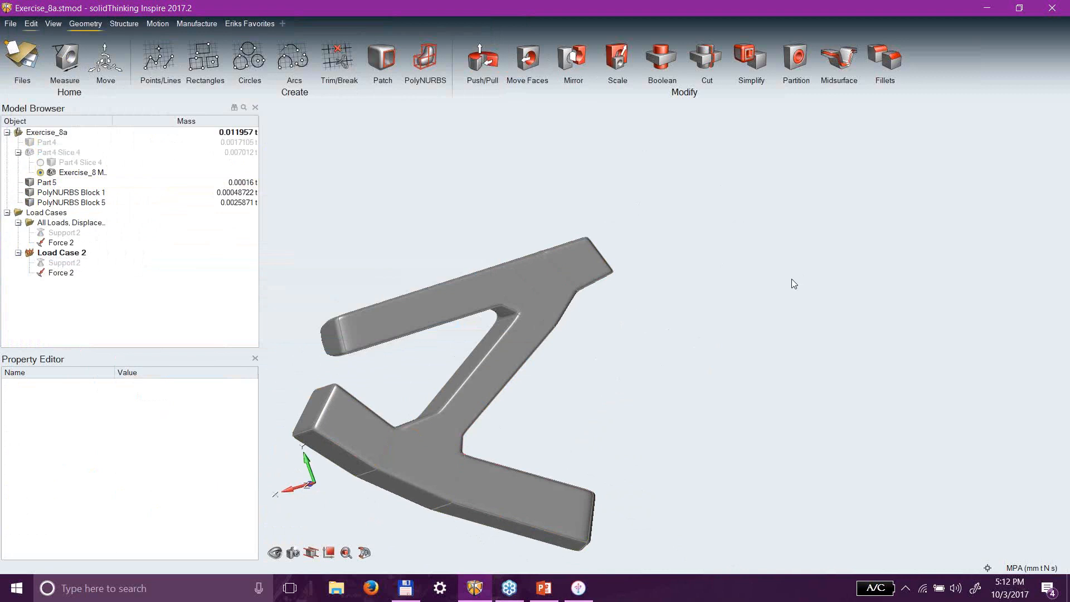
pyautogui.click(1059, 208)
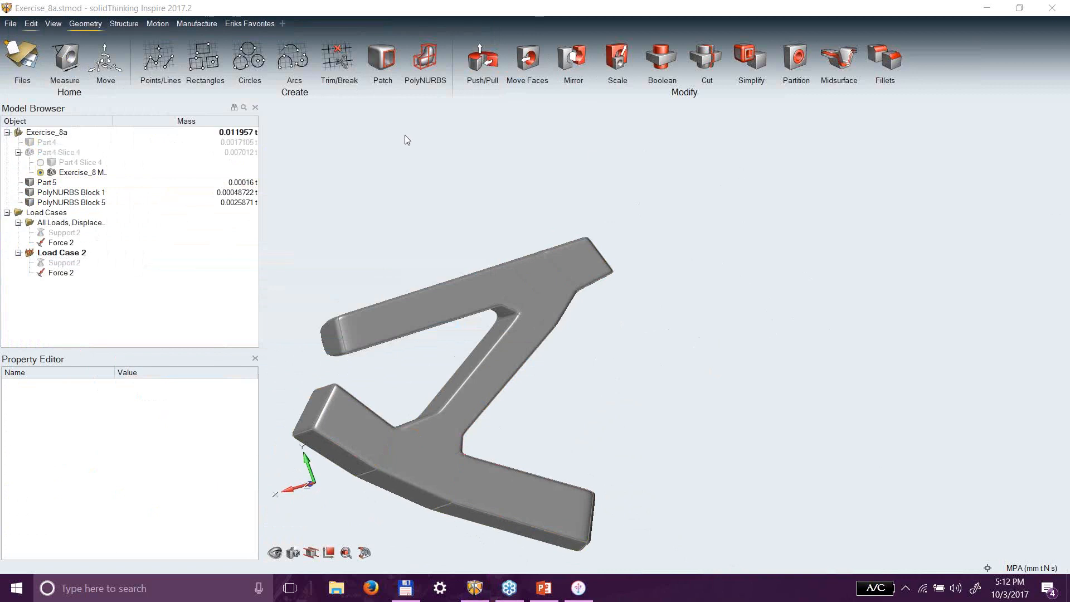
# Review the file types that can be opened, declining to save the current model, and leave without opening a file.
pyautogui.click(10, 25)
pyautogui.click(33, 73)
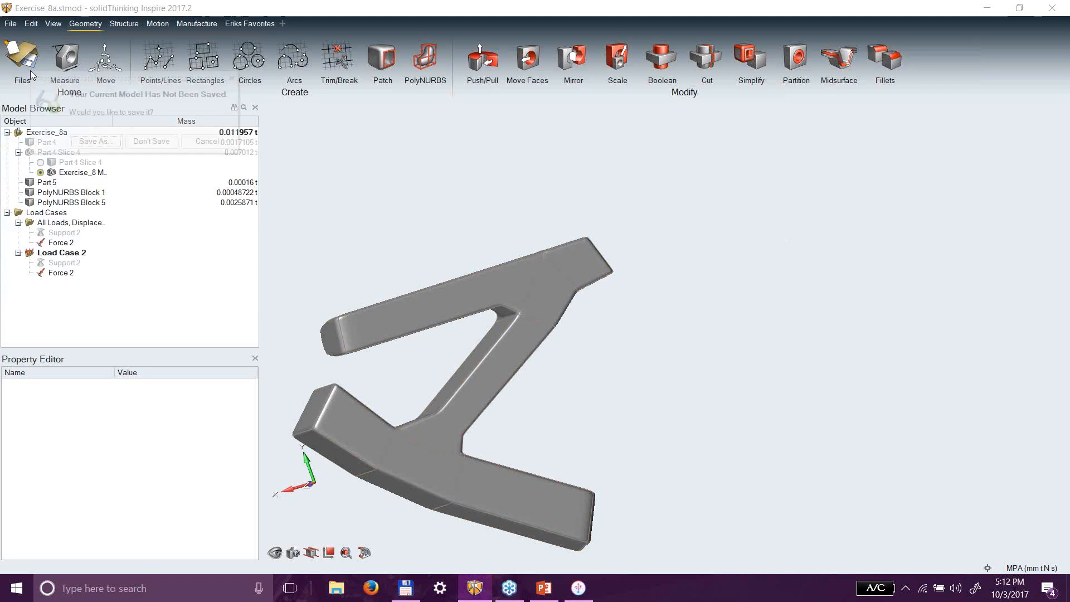
pyautogui.click(152, 143)
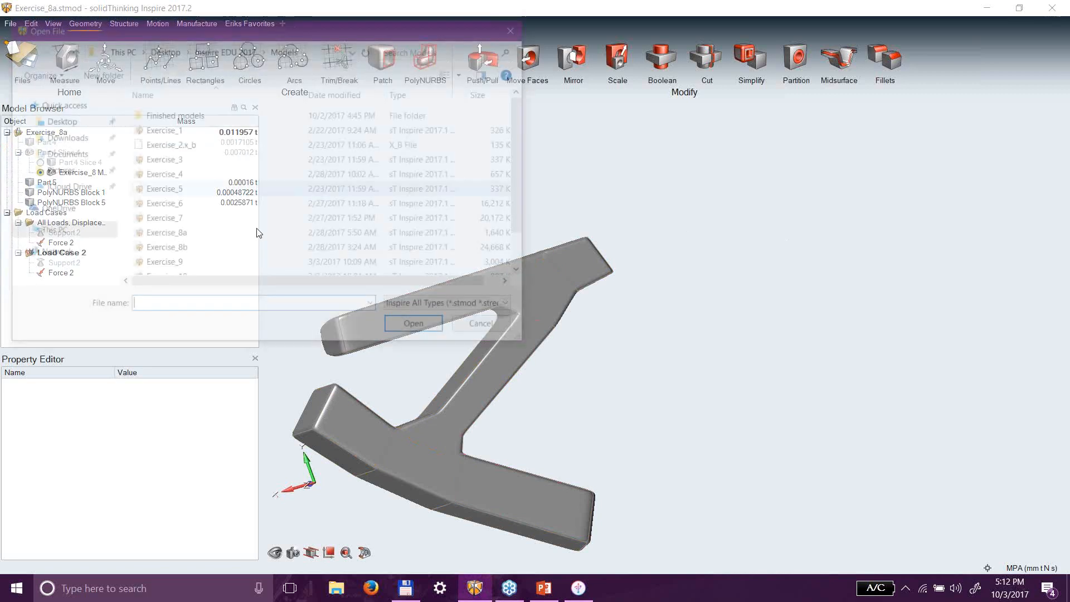
pyautogui.click(449, 310)
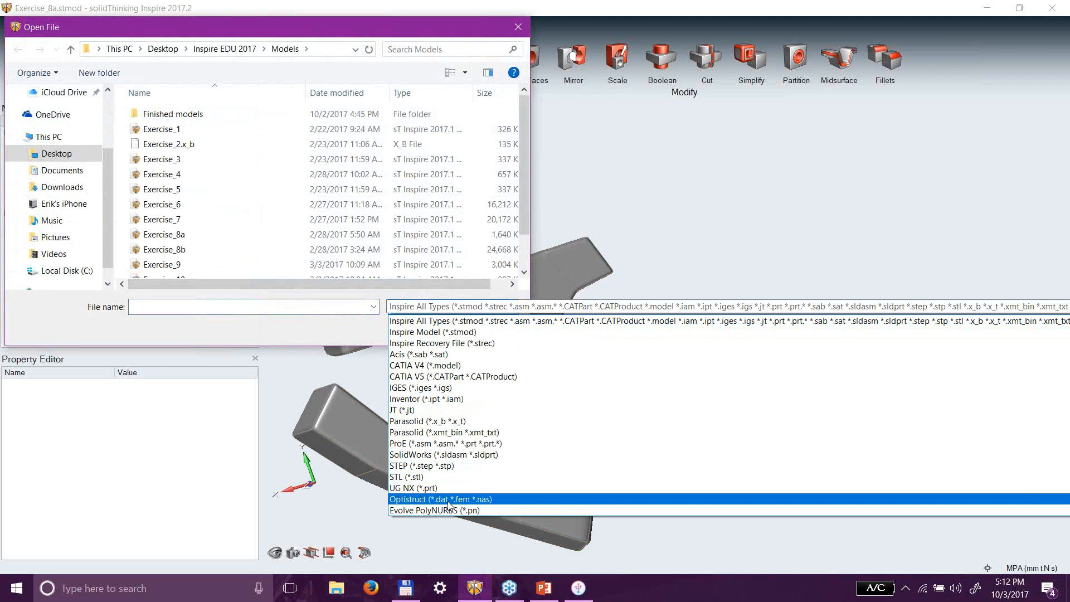
pyautogui.click(674, 207)
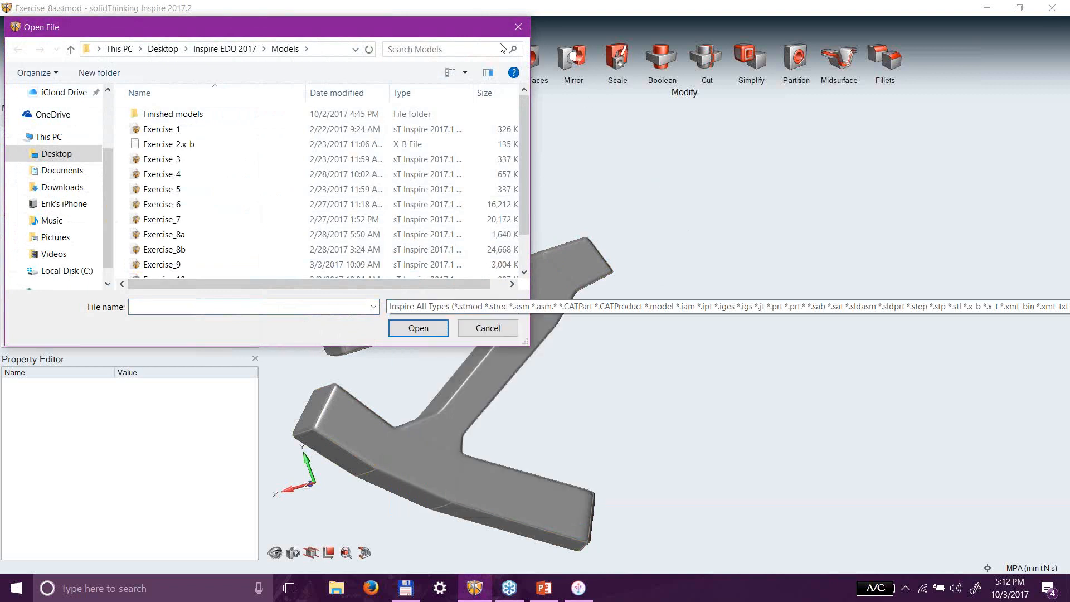
pyautogui.click(516, 24)
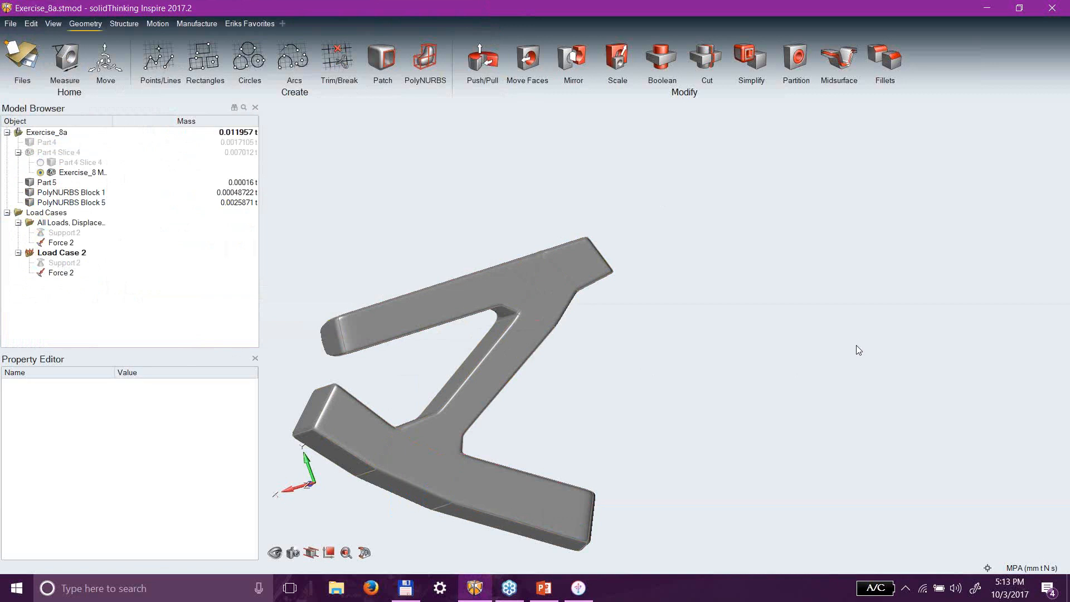
pyautogui.click(1064, 215)
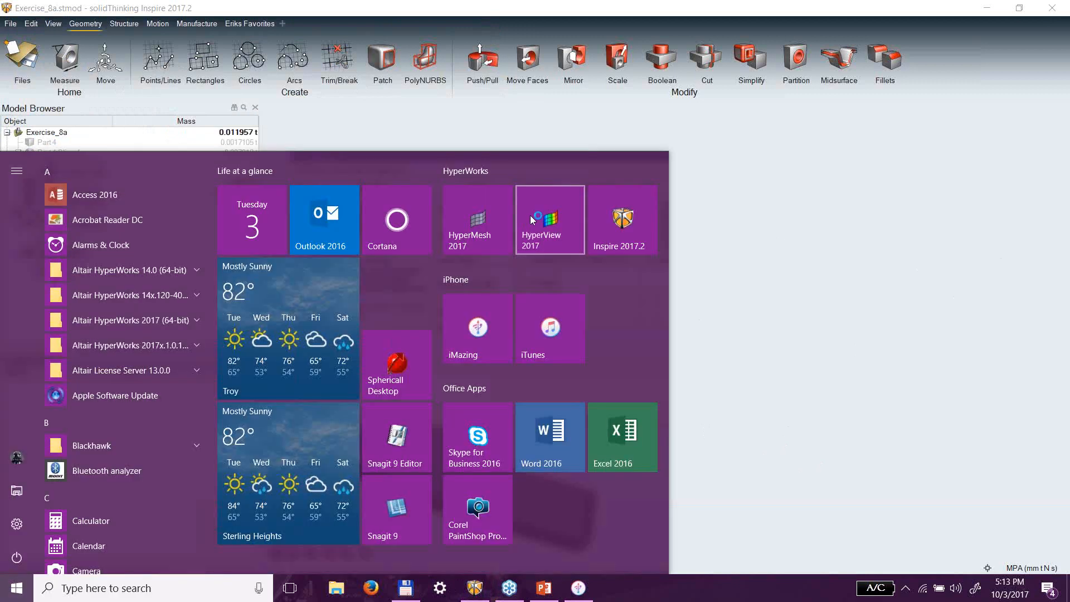
# Switch to HyperView 2017, try to export a solver deck from the empty session, and return to Inspire.
pyautogui.click(531, 216)
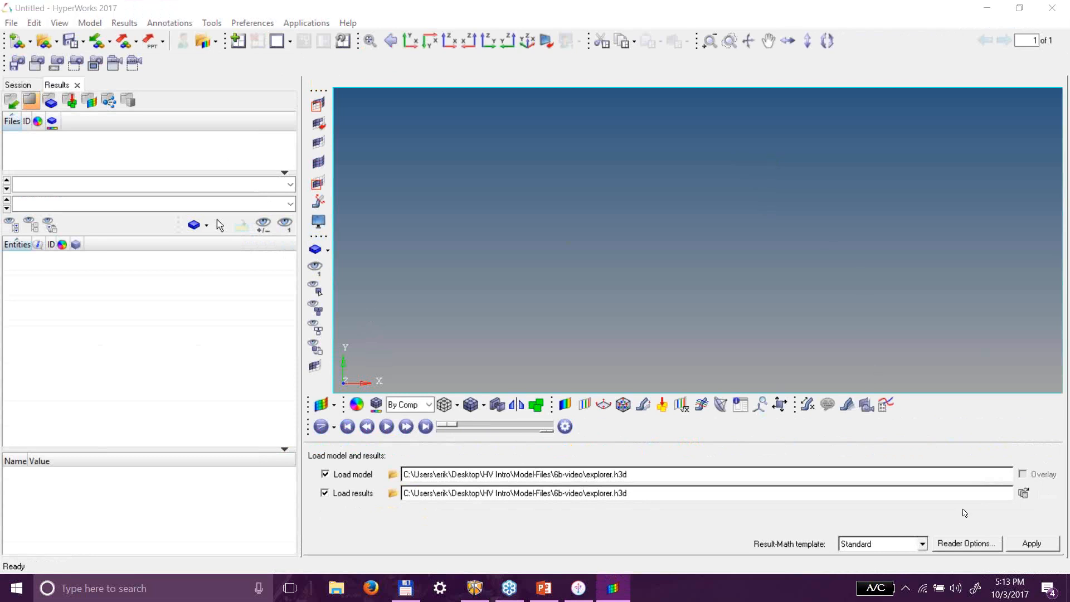
pyautogui.click(12, 23)
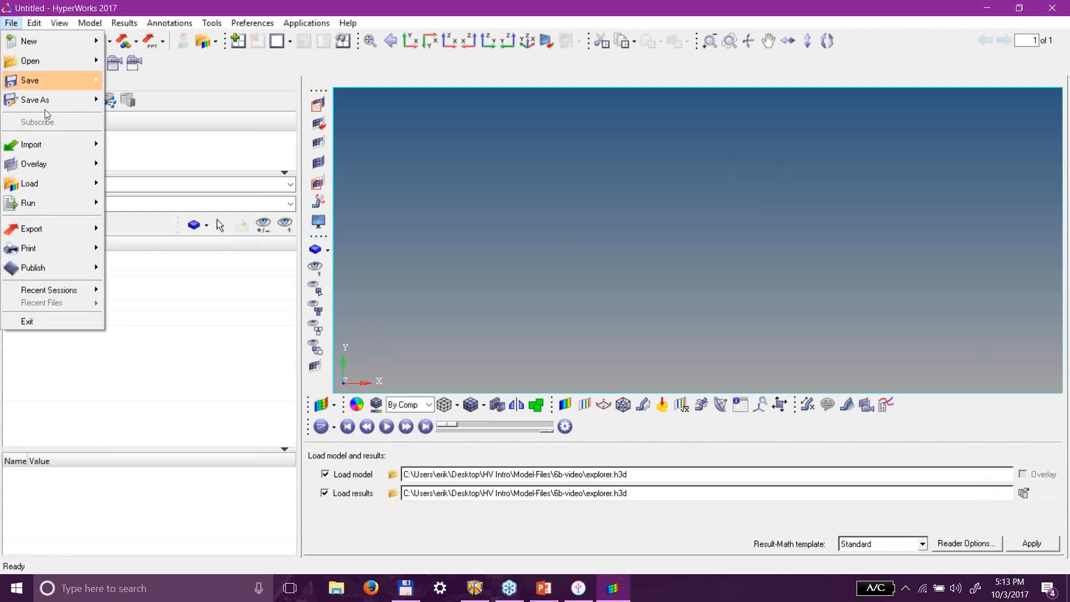
pyautogui.moveTo(63, 226)
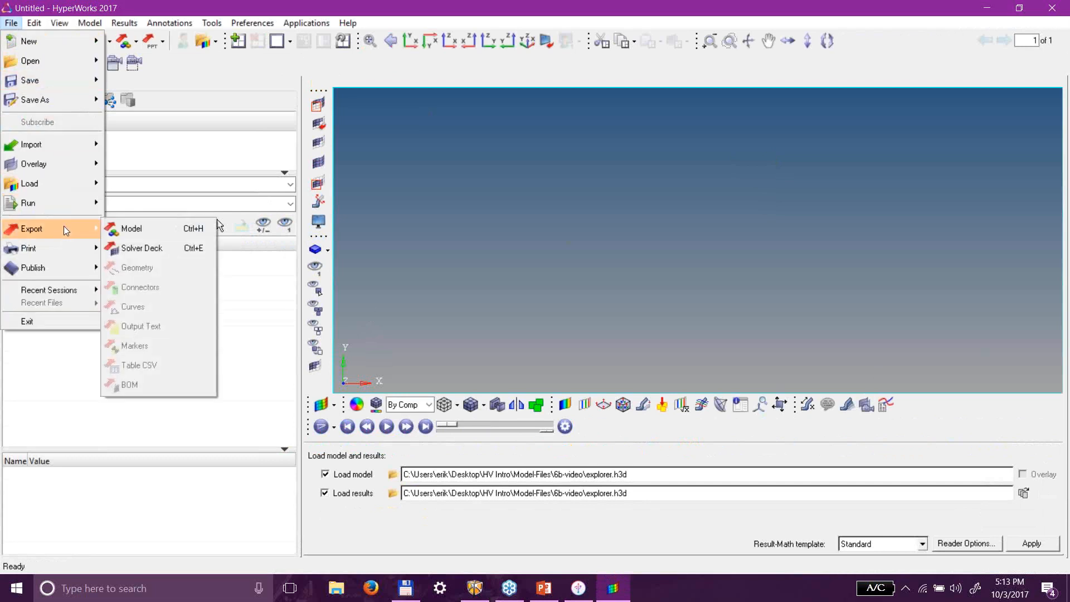
pyautogui.click(135, 249)
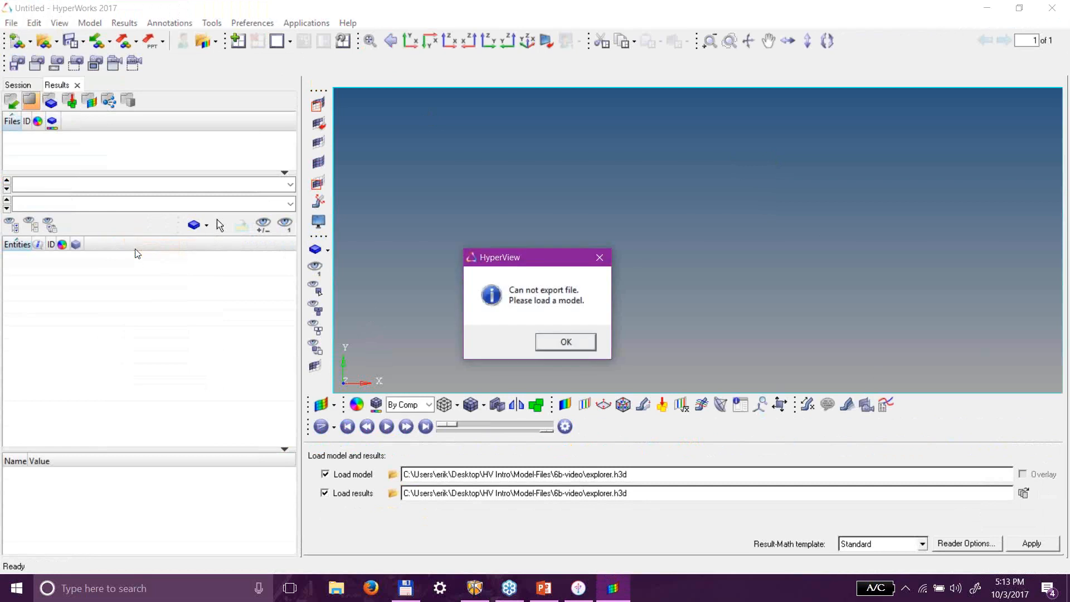
pyautogui.click(599, 257)
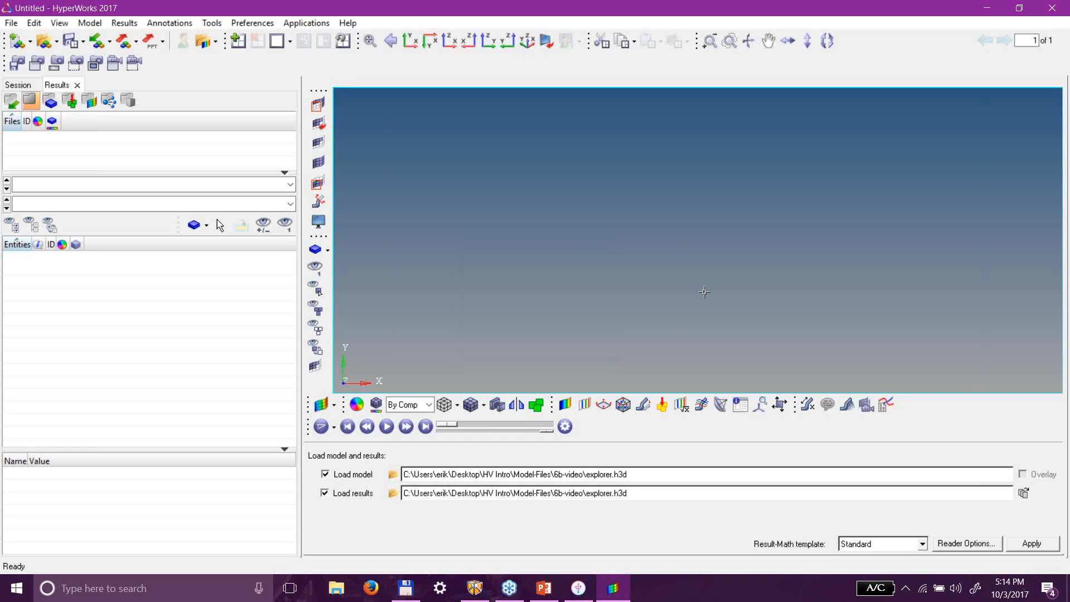
pyautogui.click(988, 9)
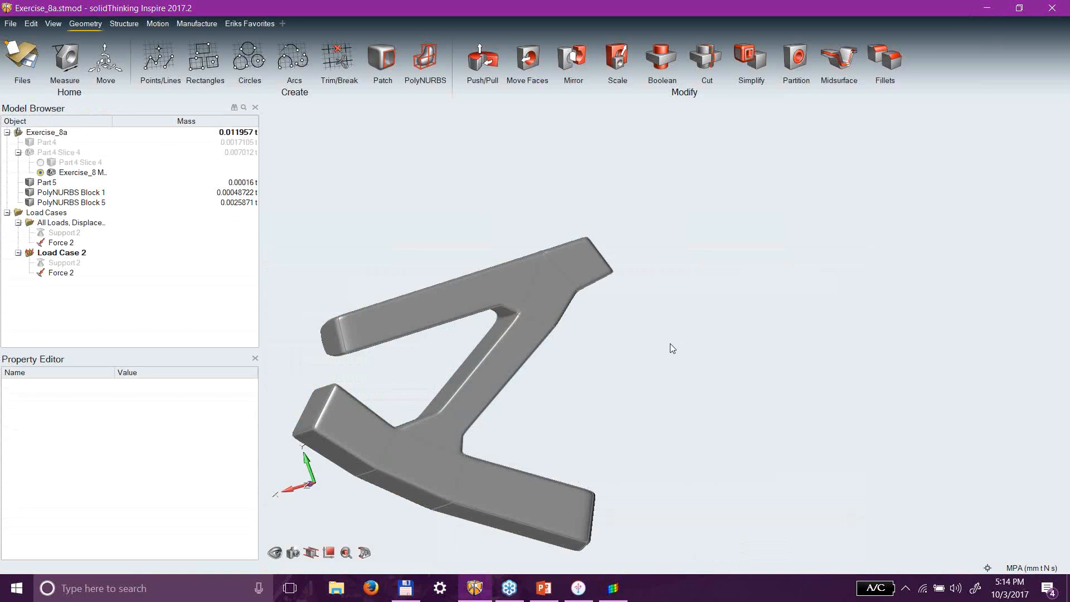
# Switch to the PowerPoint training deck and review the PolyNURBS wrapping slide and the 8b and 8a exercise slides.
pyautogui.click(1062, 211)
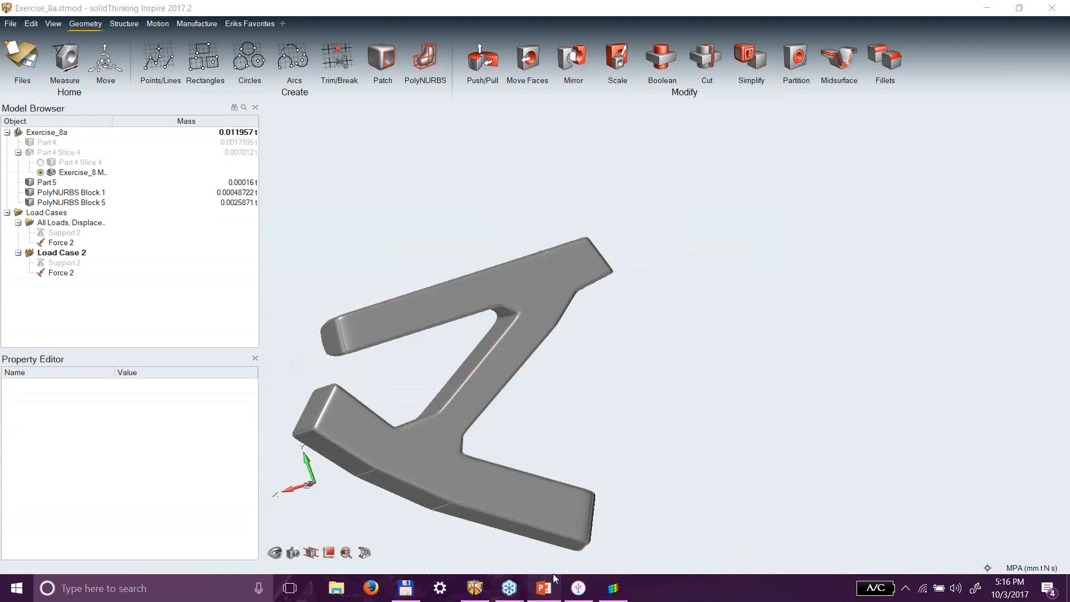
pyautogui.scroll(-10, 62, 430)
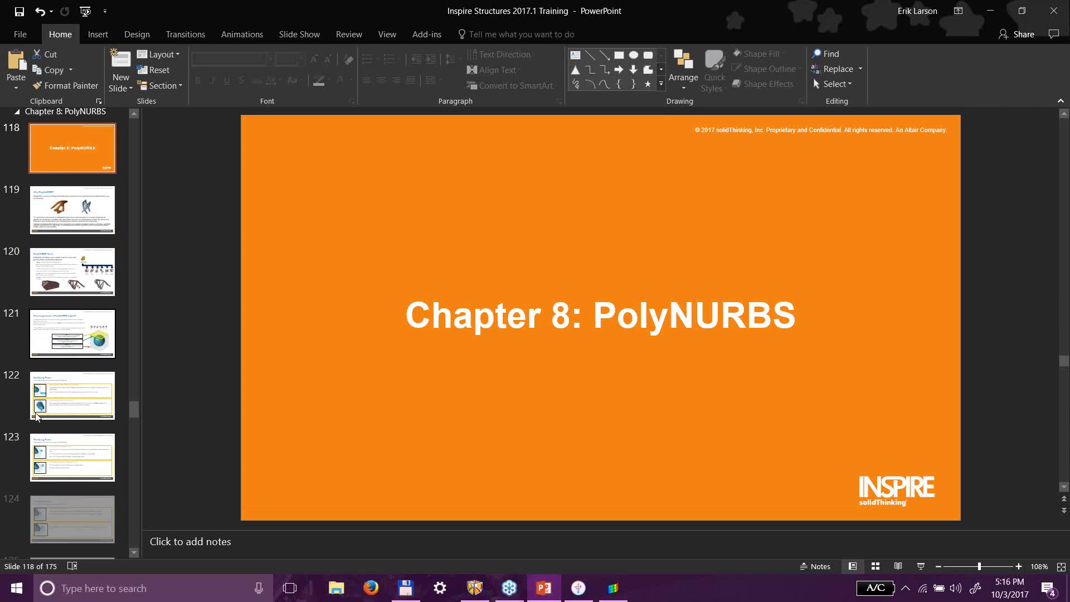
pyautogui.scroll(-7, 63, 429)
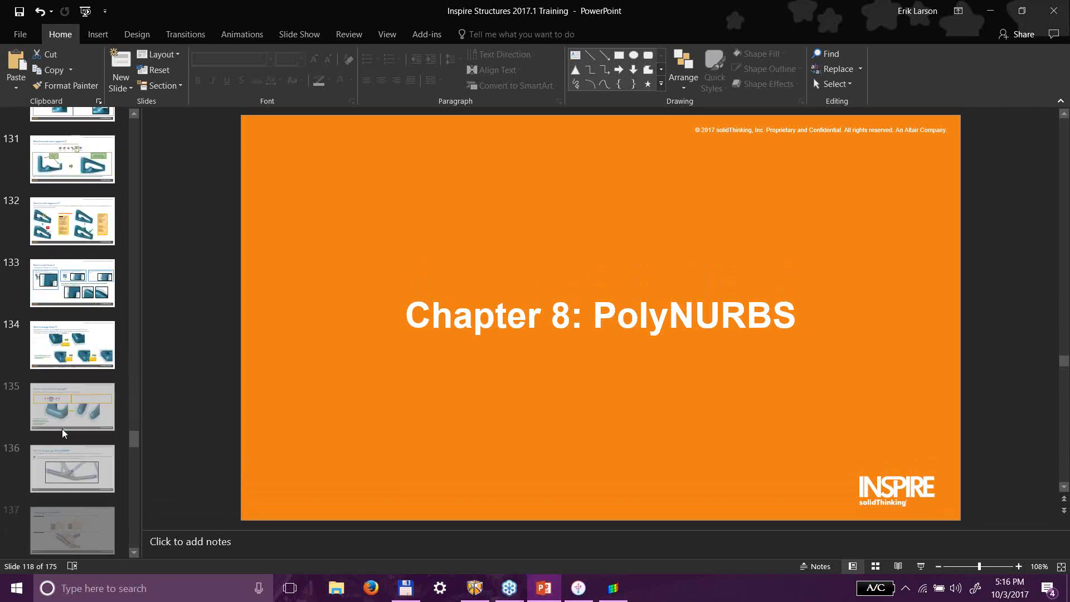
pyautogui.click(84, 192)
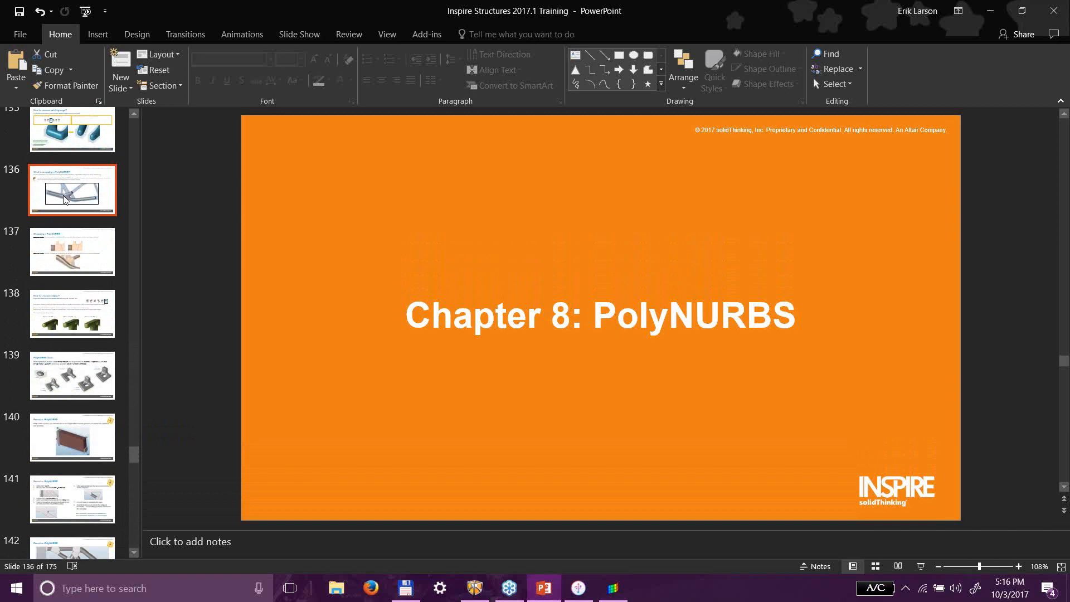
pyautogui.scroll(-7, 97, 401)
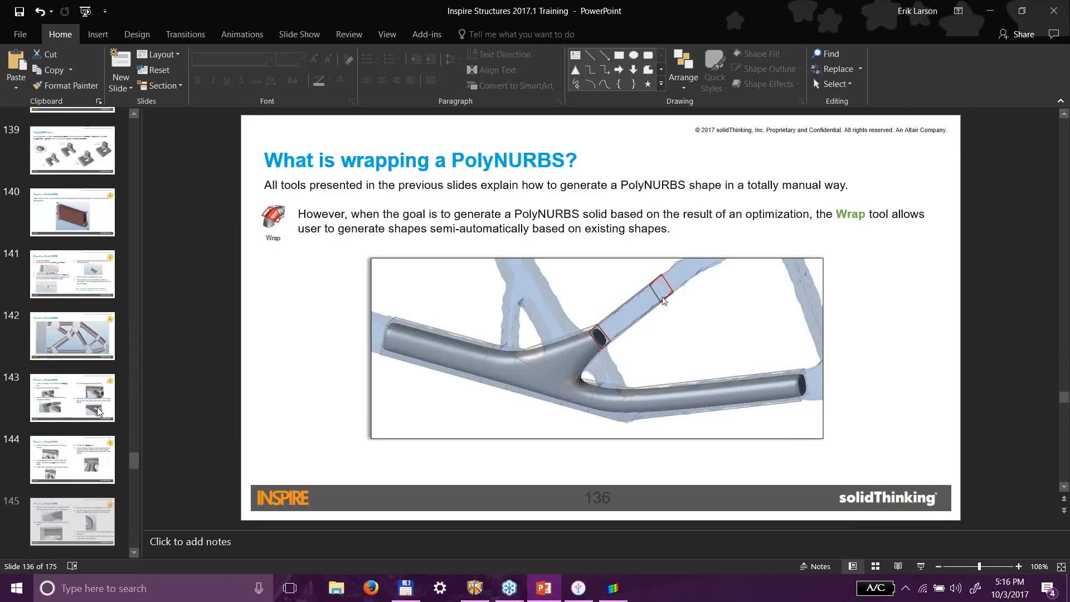
pyautogui.click(84, 347)
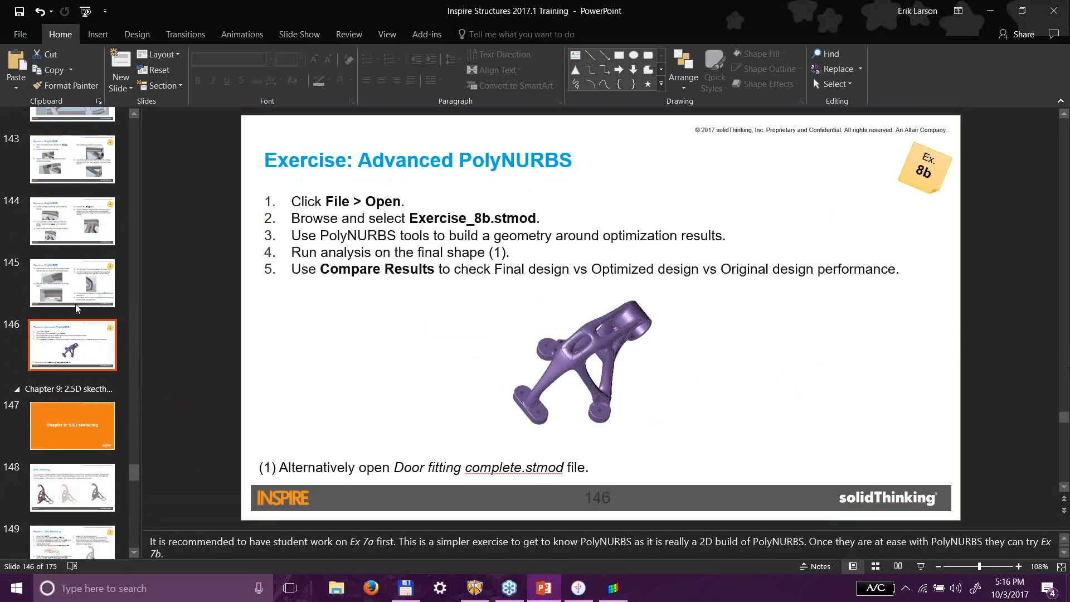
pyautogui.click(72, 281)
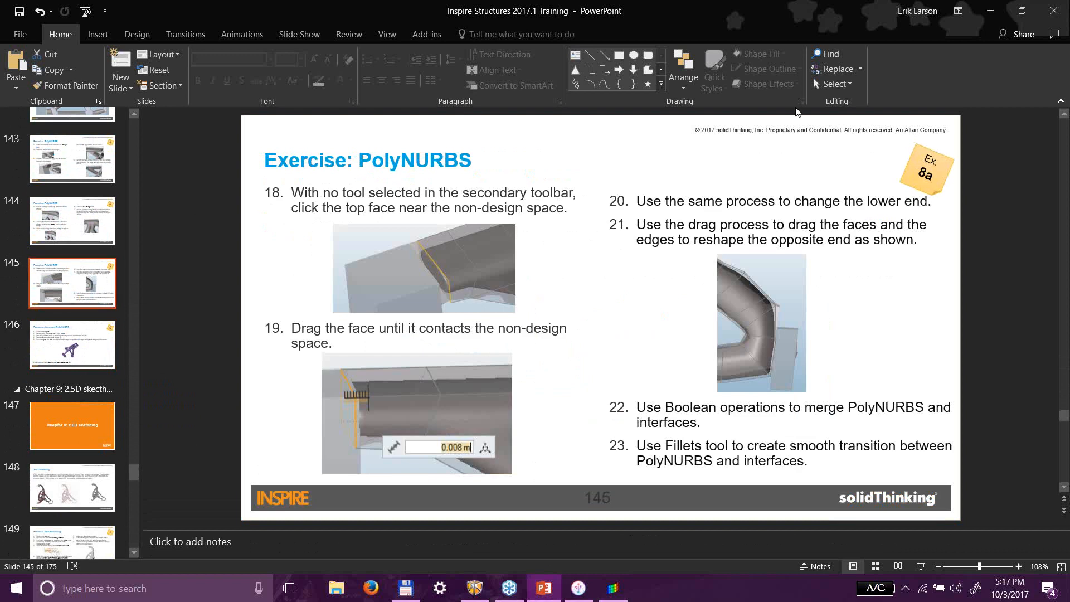
pyautogui.click(990, 12)
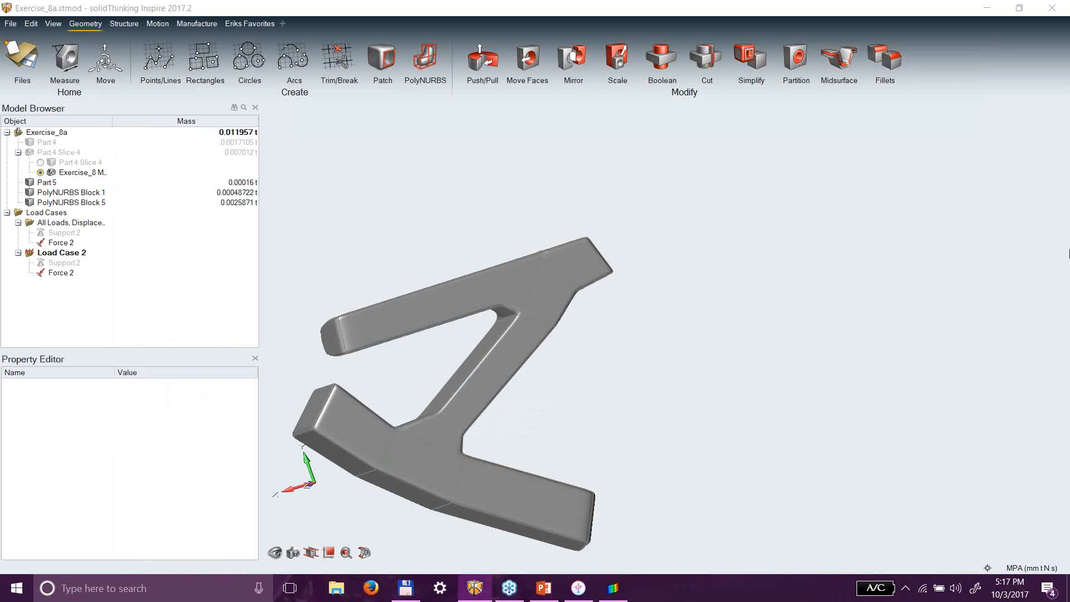
pyautogui.click(406, 591)
pyautogui.click(406, 594)
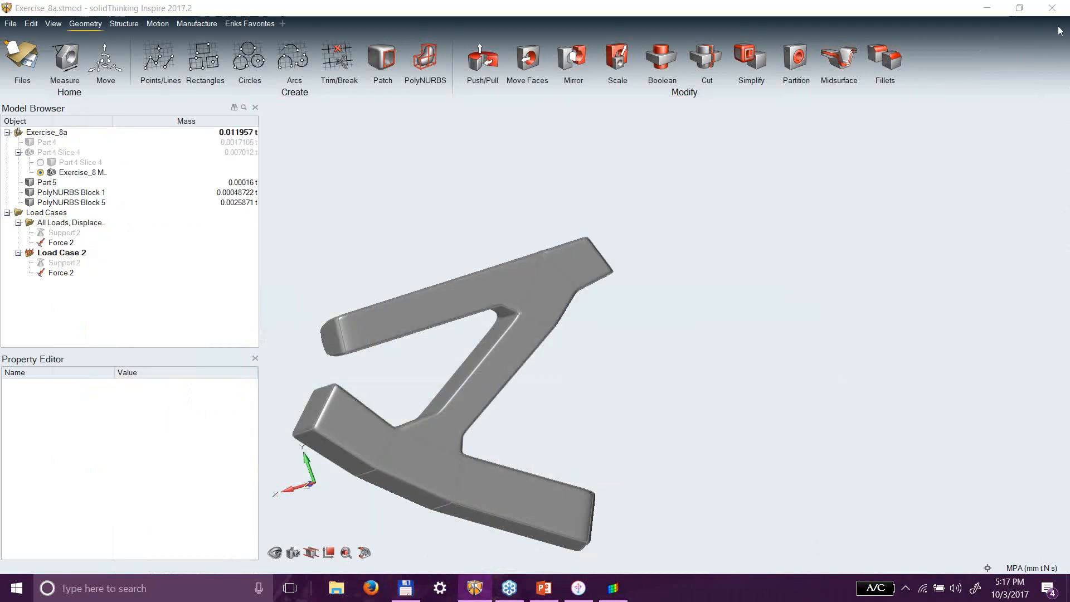